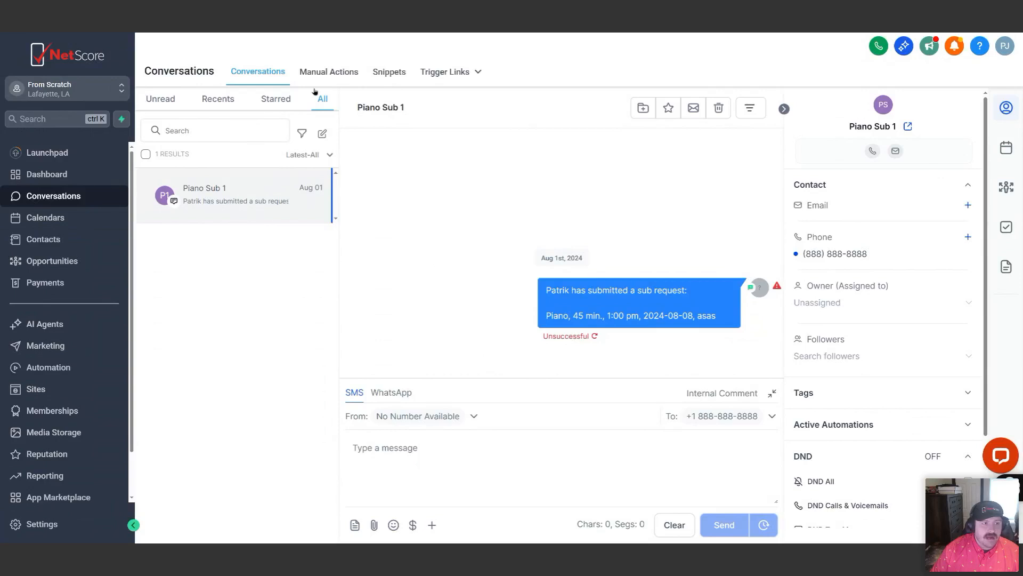
# Open the conversation snippets and look through the list of existing snippets
pyautogui.click(391, 75)
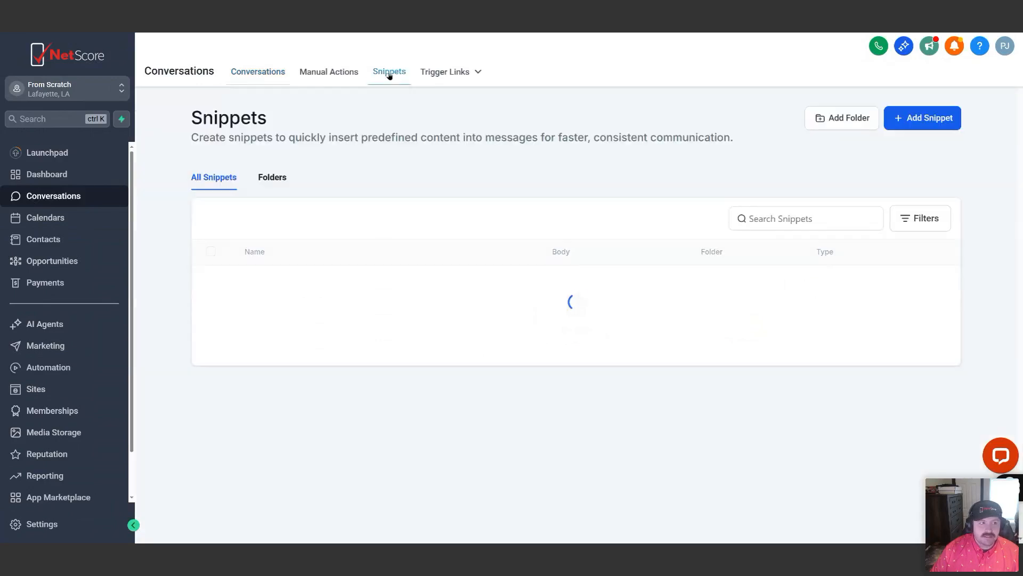
pyautogui.scroll(-3, 613, 213)
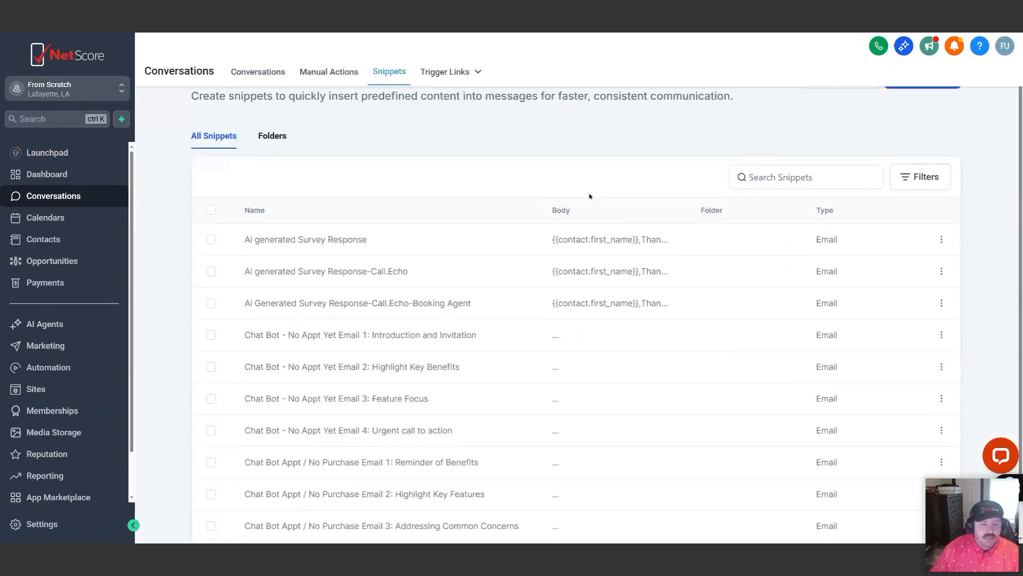
pyautogui.scroll(2, 672, 448)
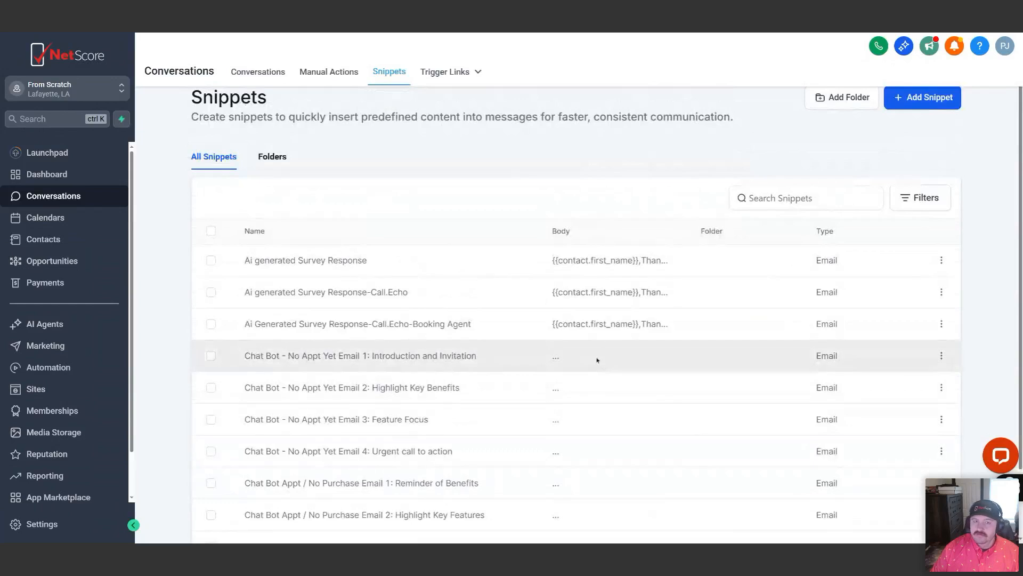
pyautogui.scroll(-3, 597, 360)
pyautogui.scroll(2, 564, 335)
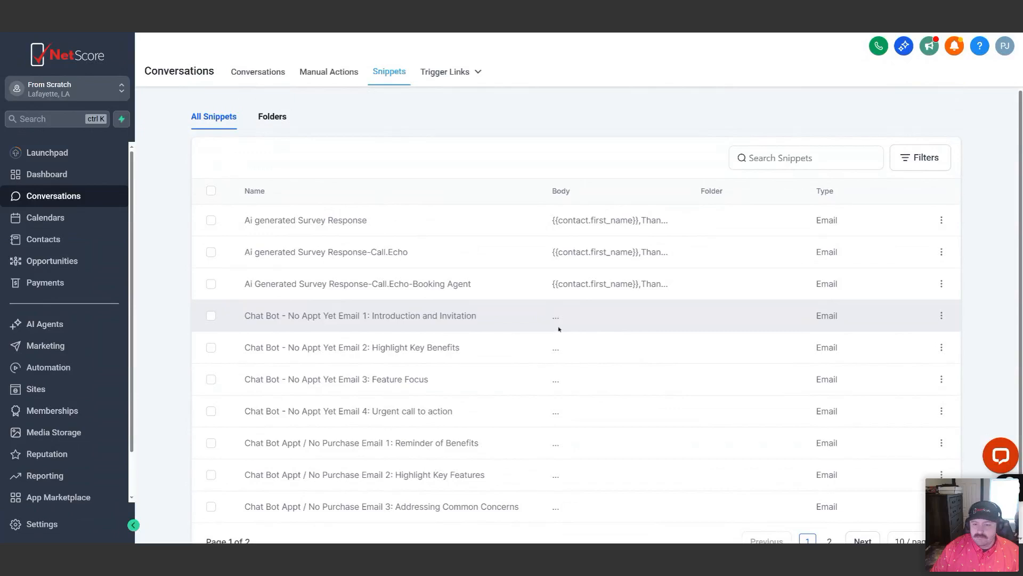
# Create a new snippet folder named "Grand Opening Folder"
pyautogui.click(278, 120)
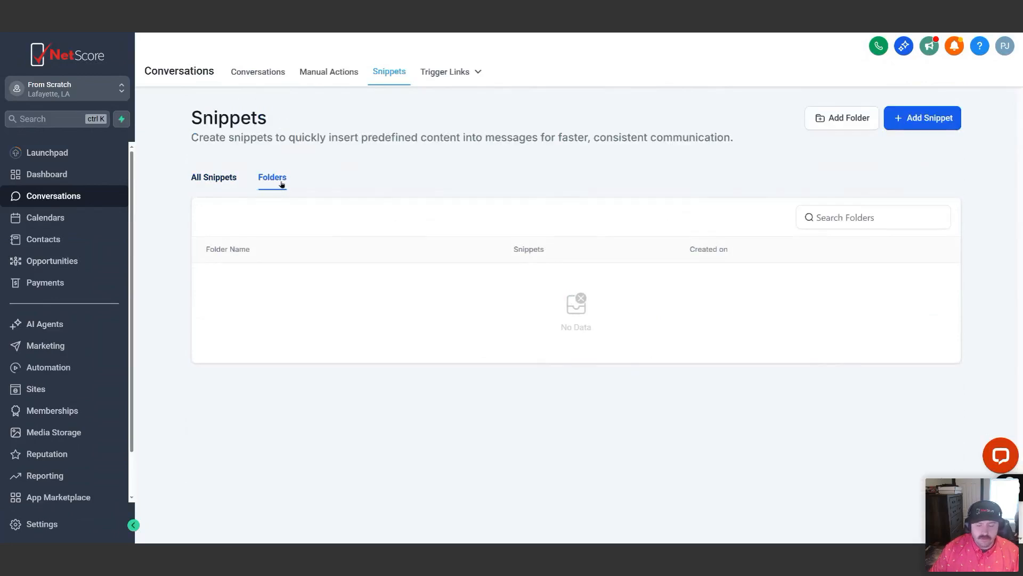
pyautogui.click(846, 119)
pyautogui.click(501, 291)
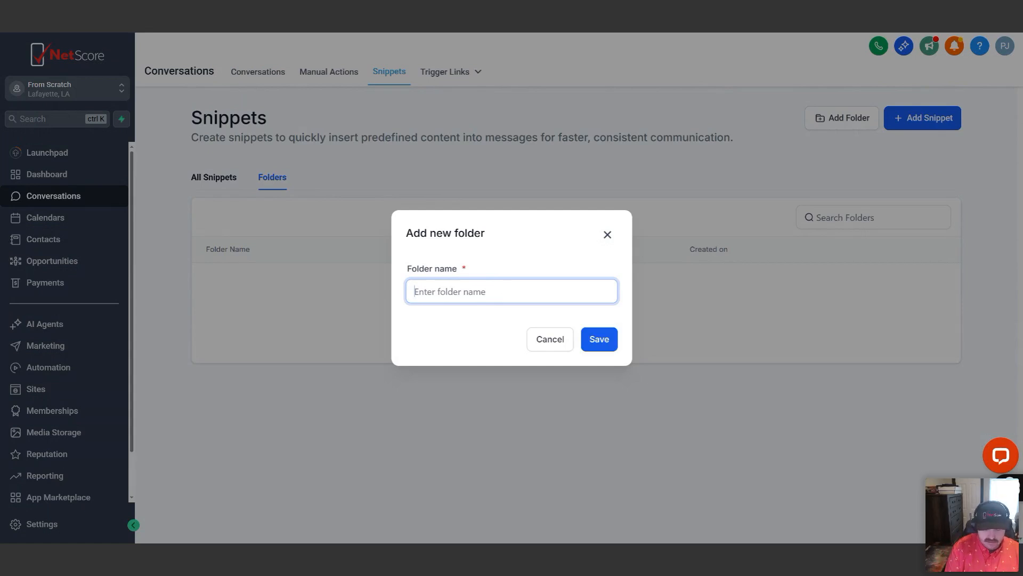
pyautogui.write('Grand Opo')
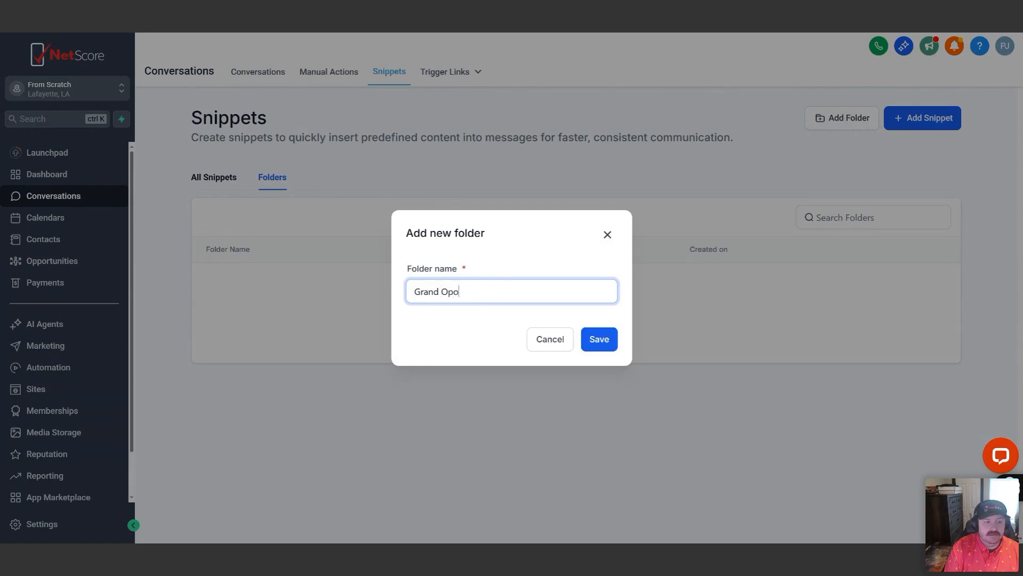
pyautogui.press('BackSpace')
pyautogui.write('ening ')
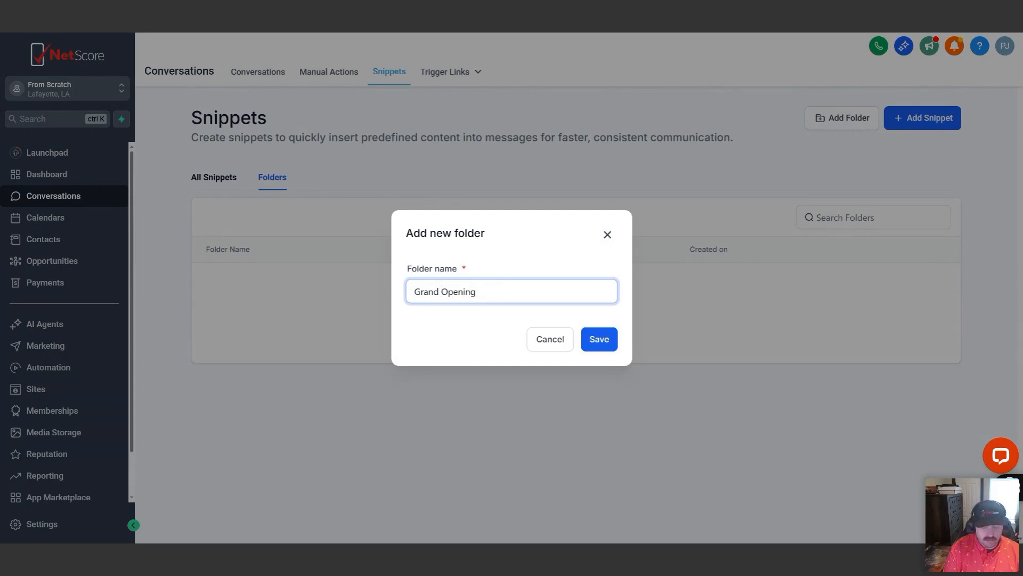
pyautogui.write('Folder')
pyautogui.click(601, 347)
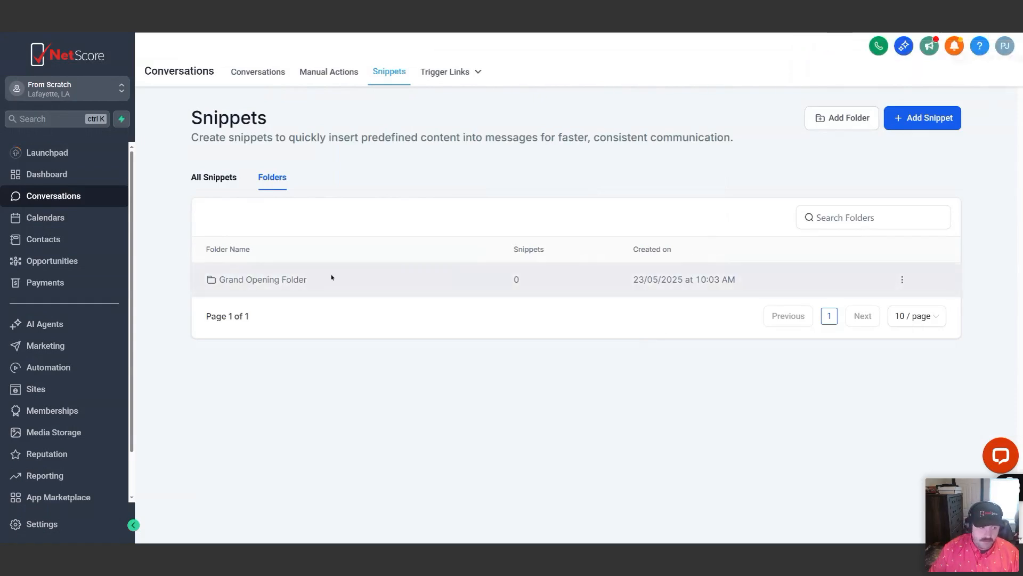
# Open the Grand Opening Folder and start a new email snippet in it
pyautogui.click(251, 282)
pyautogui.click(924, 127)
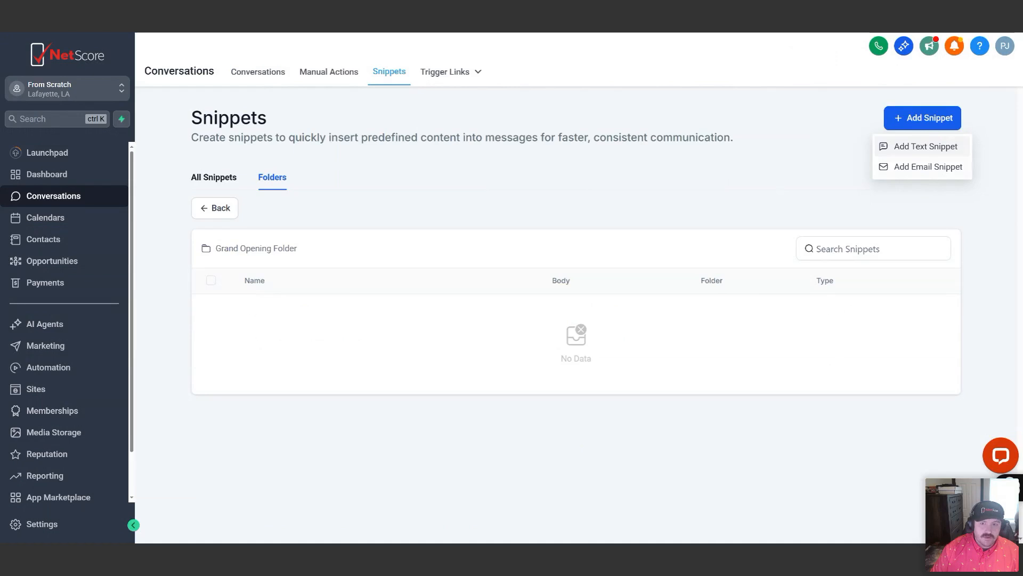
pyautogui.click(914, 167)
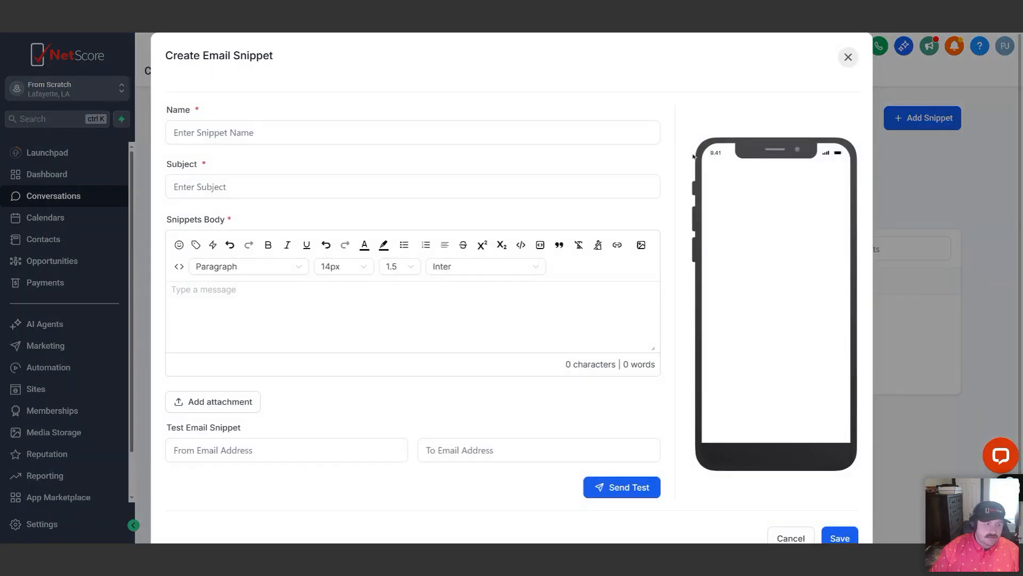
# Name the email snippet "Grand Opening Email 1 (Draft)"
pyautogui.click(606, 134)
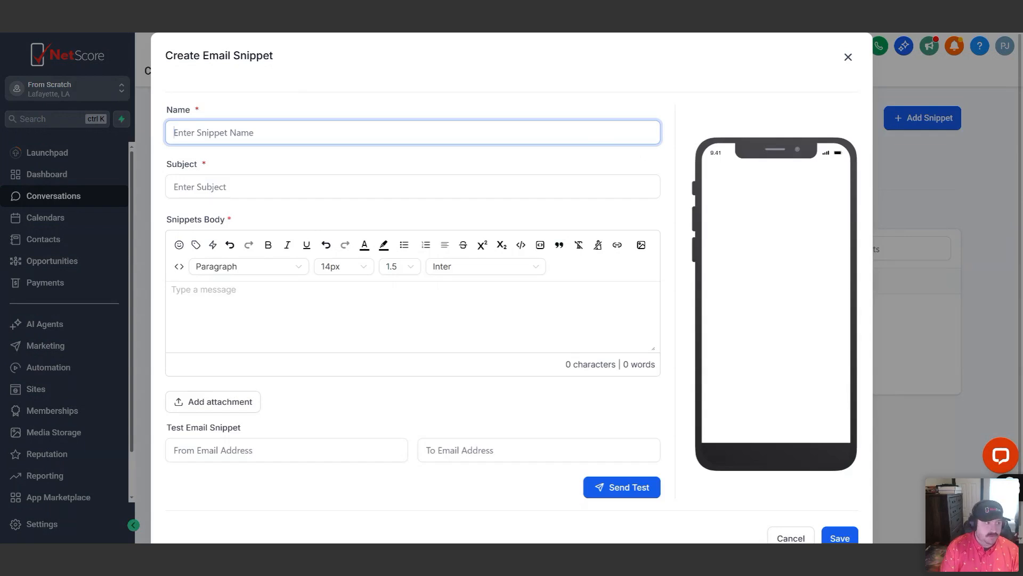
pyautogui.write('Grand Open')
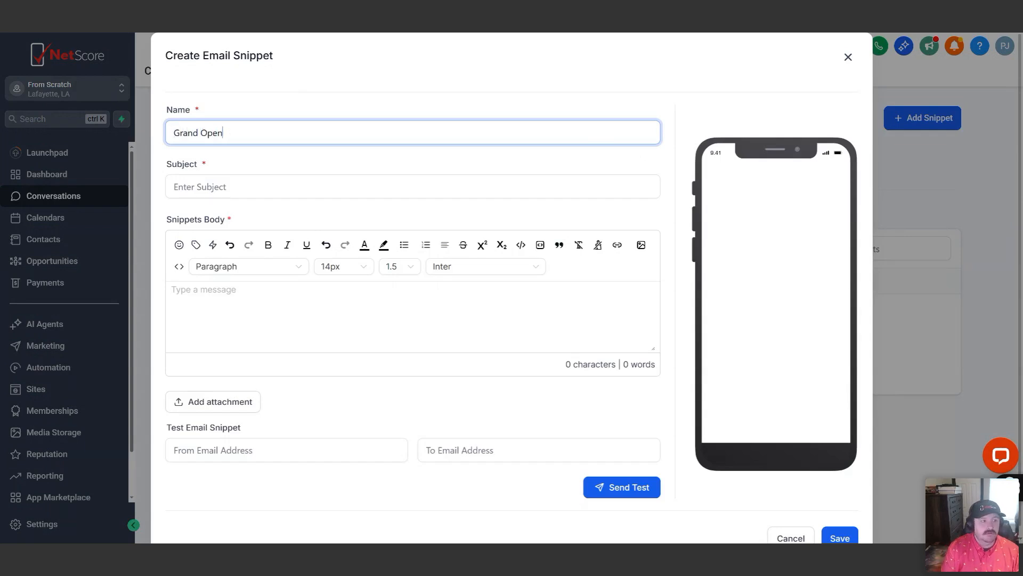
pyautogui.write('ing Email 1')
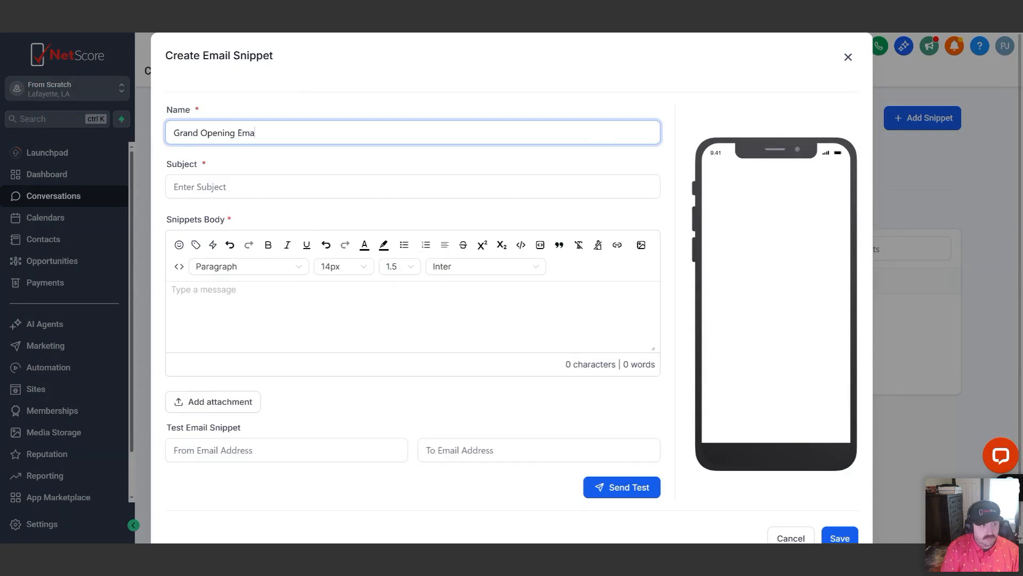
pyautogui.write('Draft')
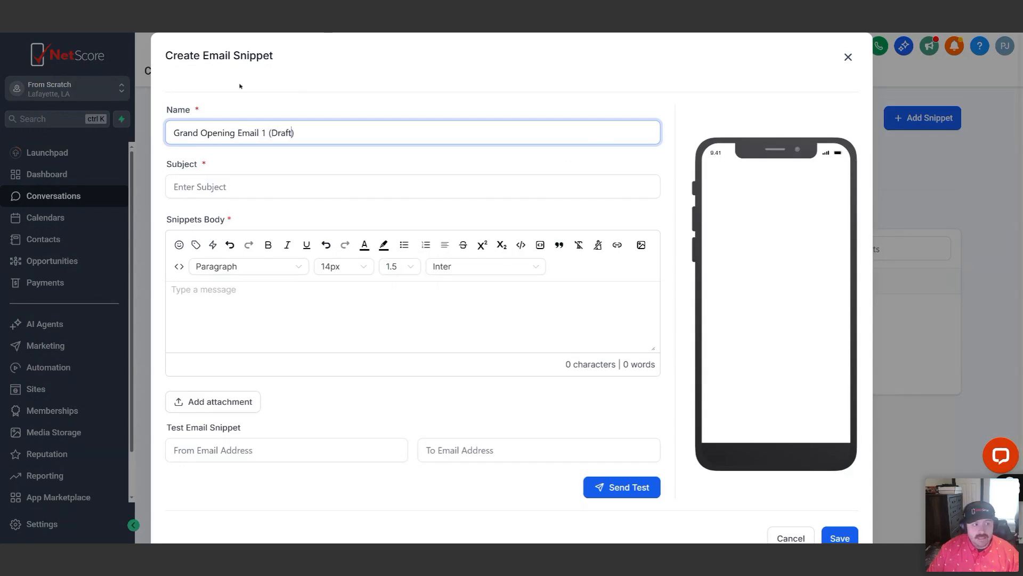
pyautogui.moveTo(295, 134); pyautogui.dragTo(269, 134)
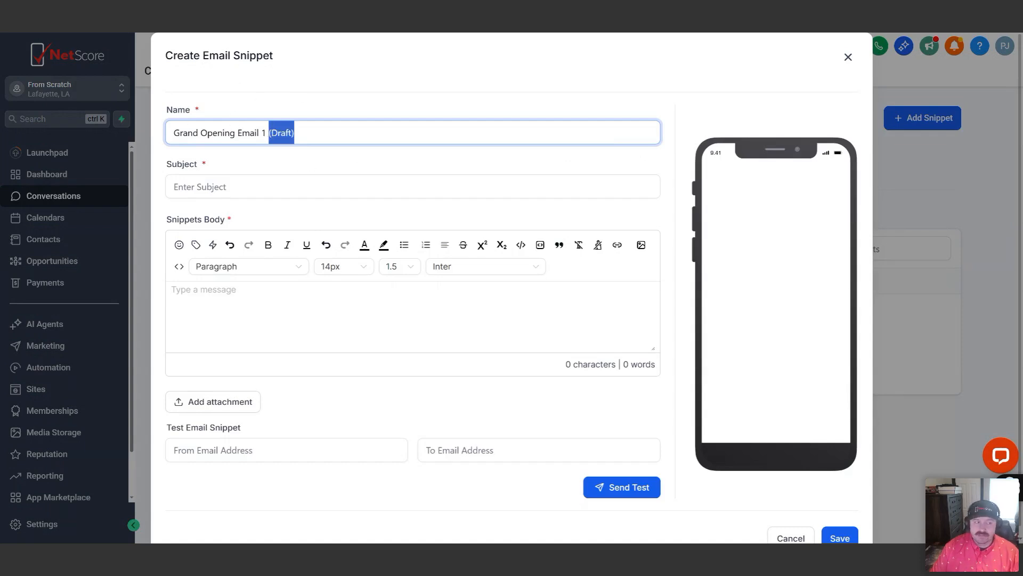
pyautogui.click(308, 162)
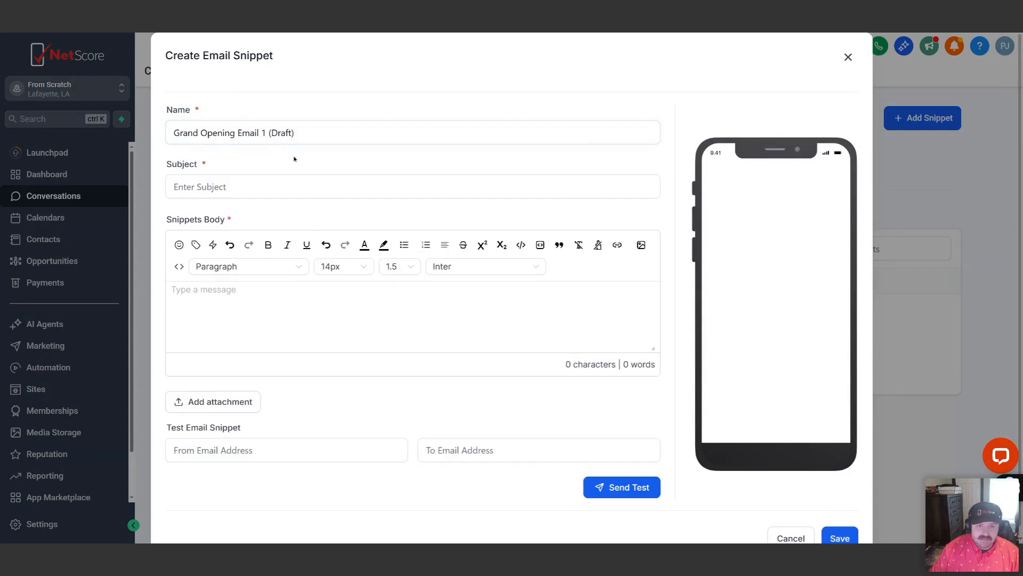
pyautogui.click(229, 186)
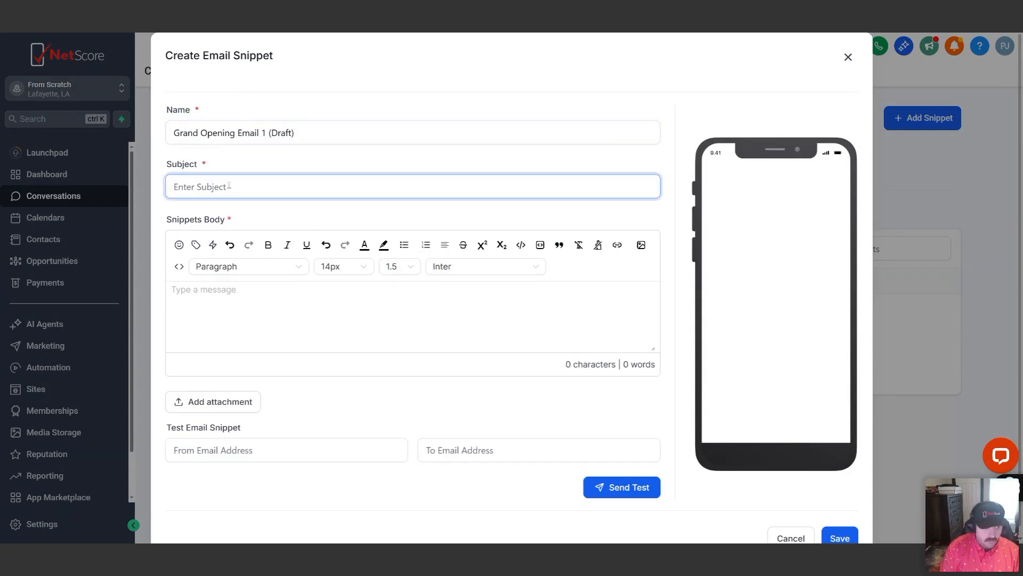
pyautogui.hotkey('alt', 'Tab')
pyautogui.hotkey('alt', 'Tab')
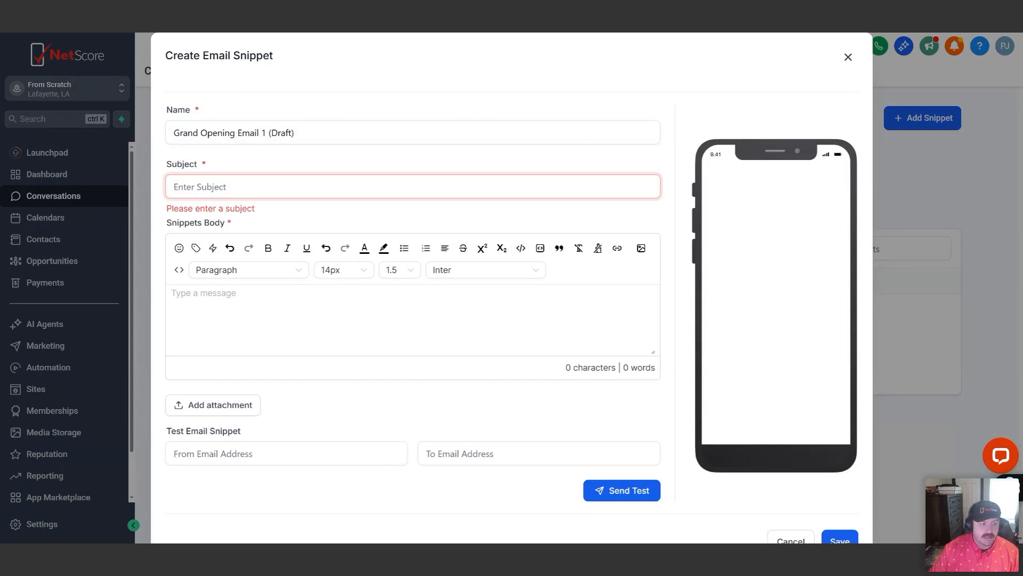
pyautogui.write('Grand')
pyautogui.press('BackSpace')
pyautogui.press('BackSpace')
pyautogui.press('BackSpace')
pyautogui.press('BackSpace')
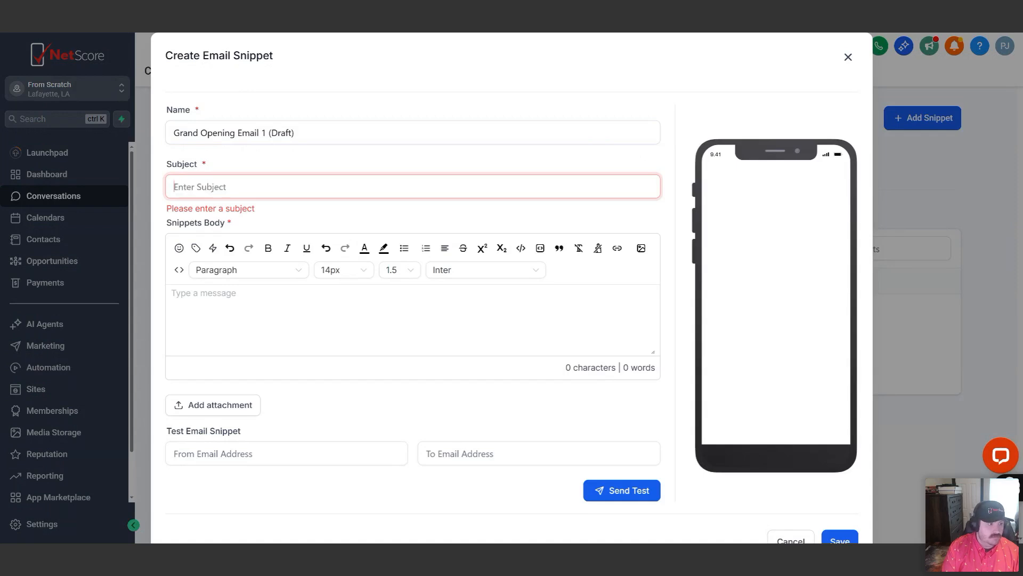
pyautogui.press('BackSpace')
pyautogui.write('open')
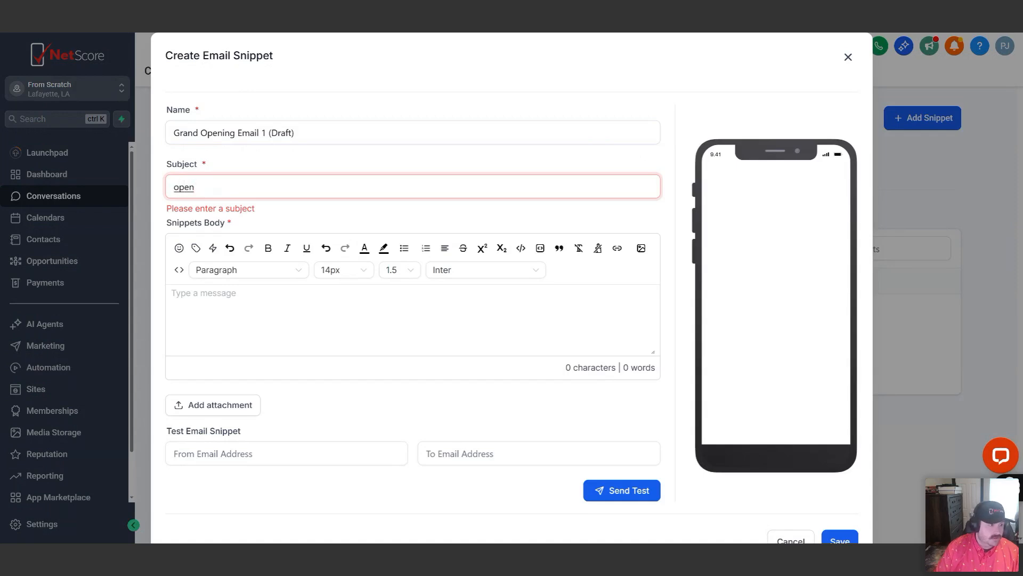
pyautogui.press('BackSpace')
pyautogui.press('BackSpace')
pyautogui.press('BackSpace')
pyautogui.press('BackSpace')
pyautogui.write('Cele')
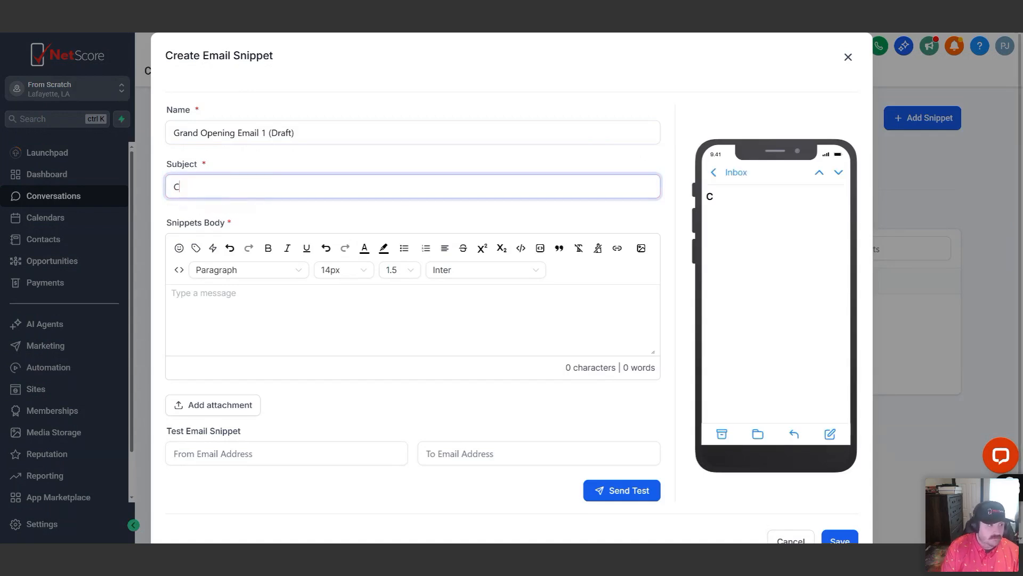
pyautogui.press('BackSpace')
pyautogui.press('BackSpace')
pyautogui.press('BackSpace')
pyautogui.press('BackSpace')
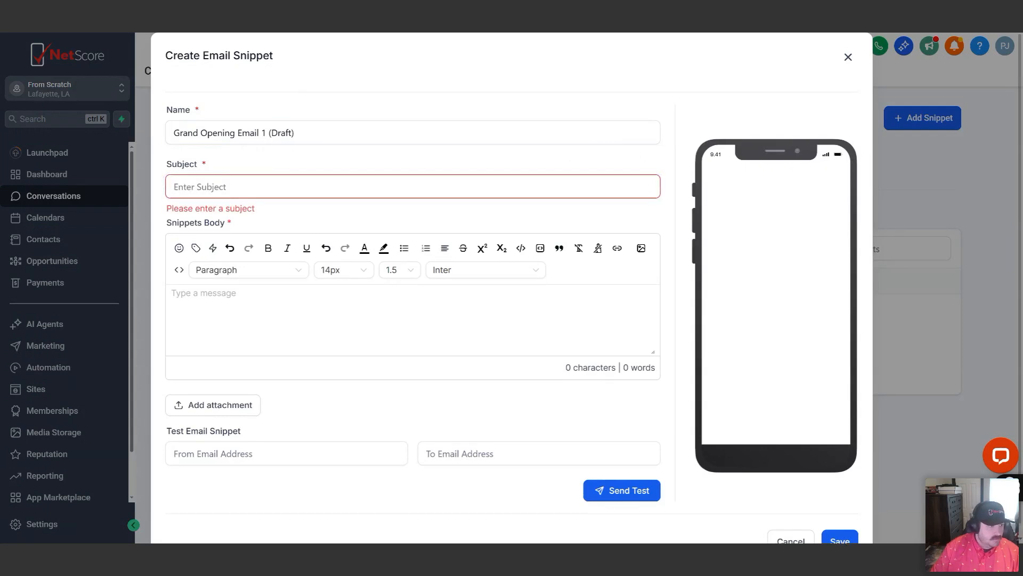
# Set the email subject to a party popper emoji followed by "Grand Opening Today"
pyautogui.write('cele')
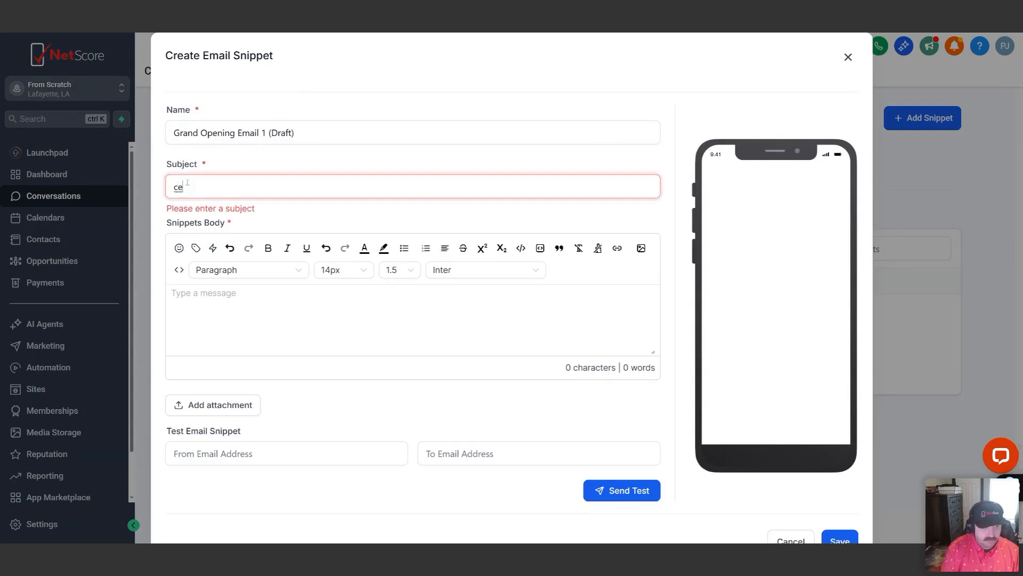
pyautogui.press('BackSpace')
pyautogui.press('BackSpace')
pyautogui.write('lebr')
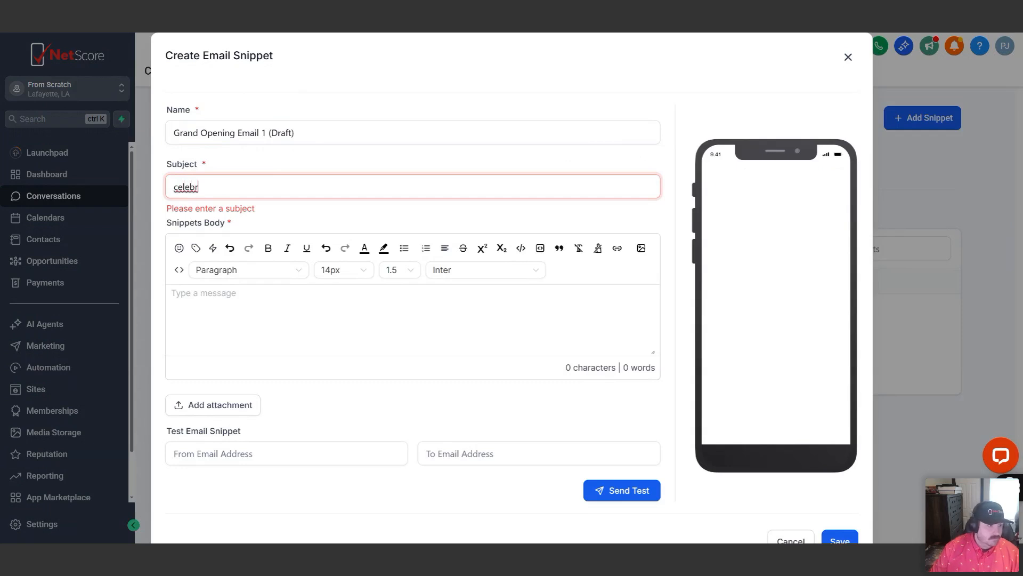
pyautogui.press('Return')
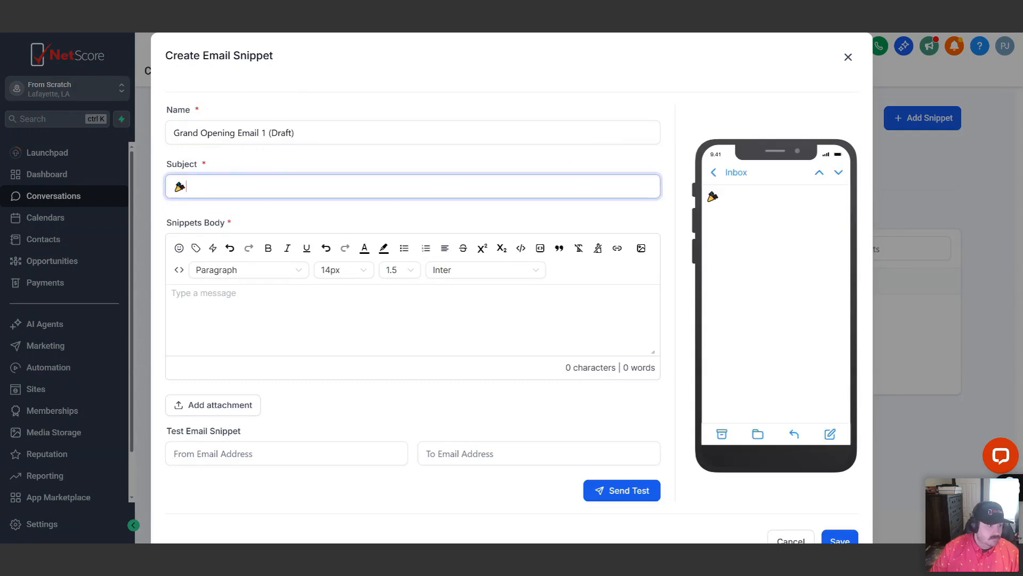
pyautogui.write('Gram')
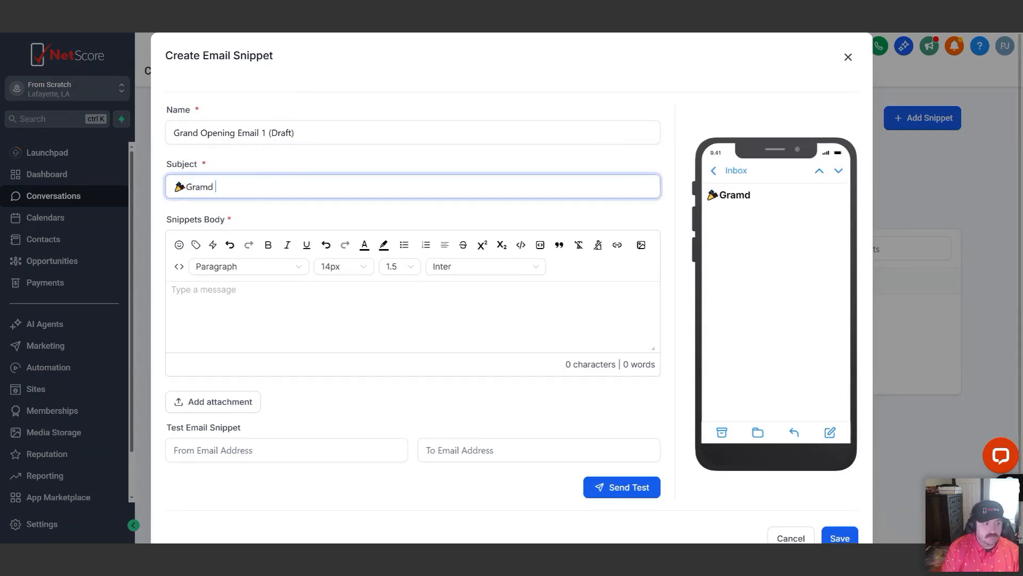
pyautogui.press('BackSpace')
pyautogui.write('nd Opening Today')
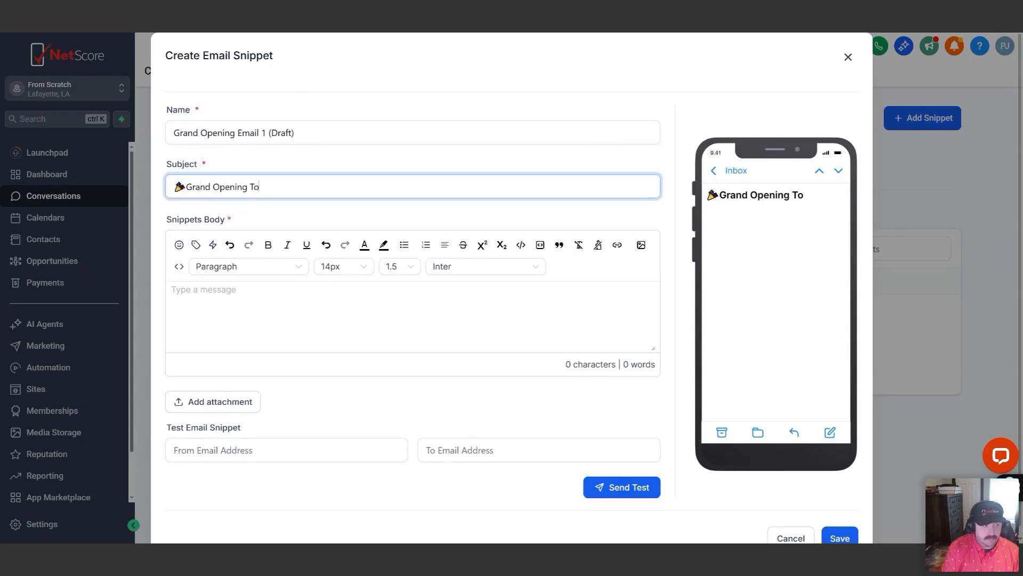
# Make the snippet body's editing area taller and begin the message with "Hi"
pyautogui.click(241, 296)
pyautogui.moveTo(654, 349); pyautogui.dragTo(655, 463)
pyautogui.scroll(-2, 285, 341)
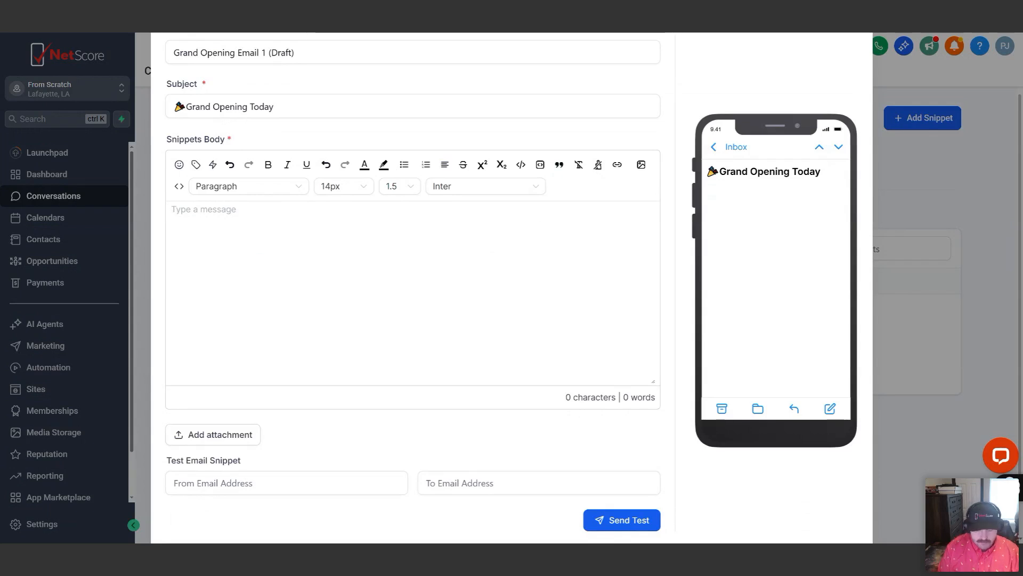
pyautogui.write('Hi')
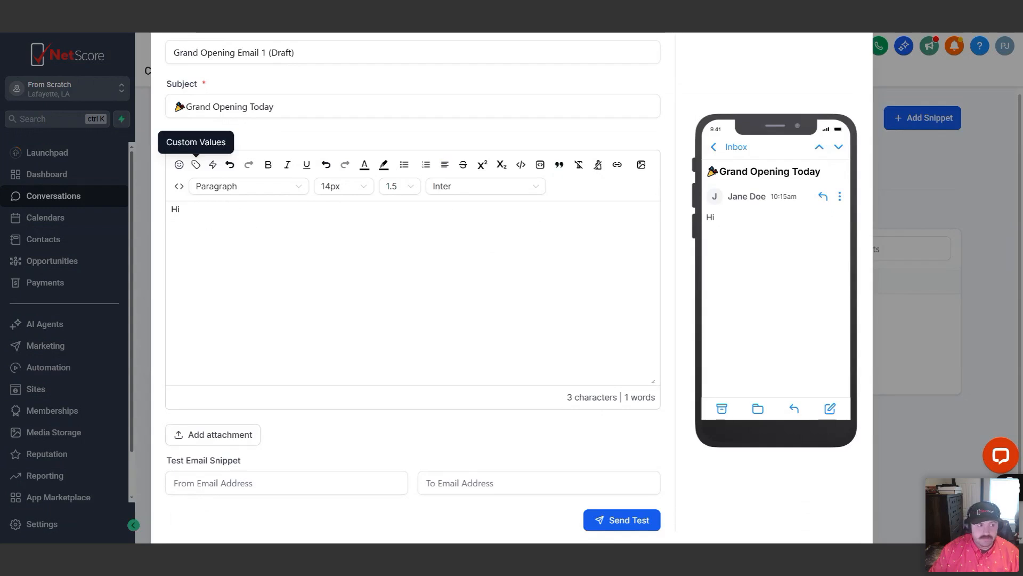
# Open the custom values for the message body and examine the contact's custom fields
pyautogui.click(195, 165)
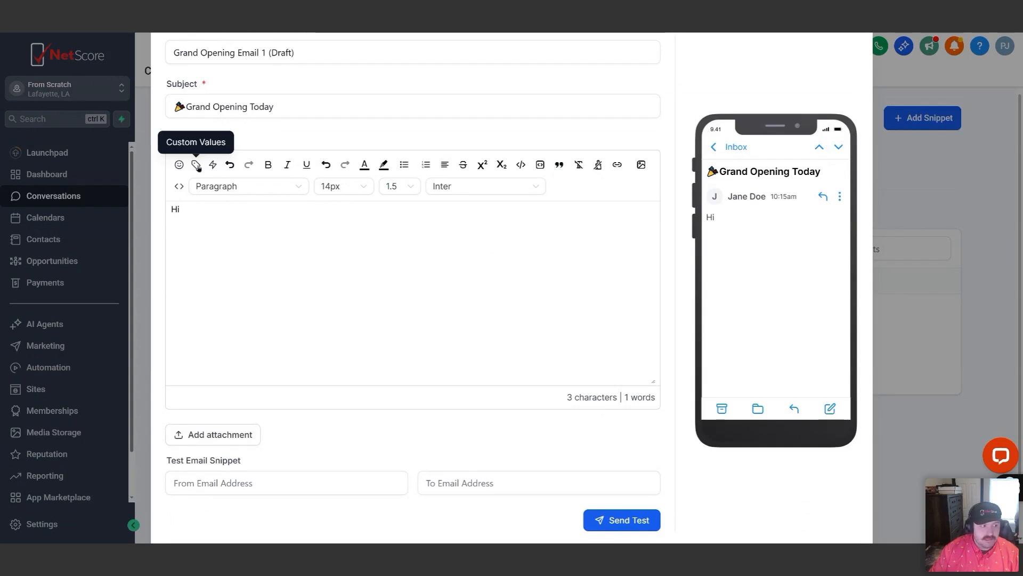
pyautogui.scroll(-5, 160, 221)
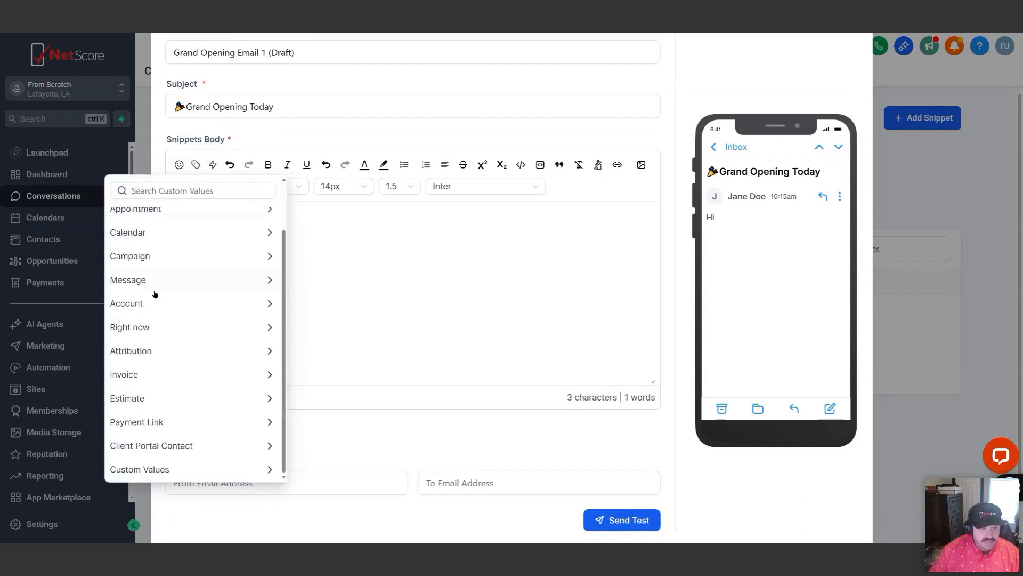
pyautogui.scroll(5, 167, 388)
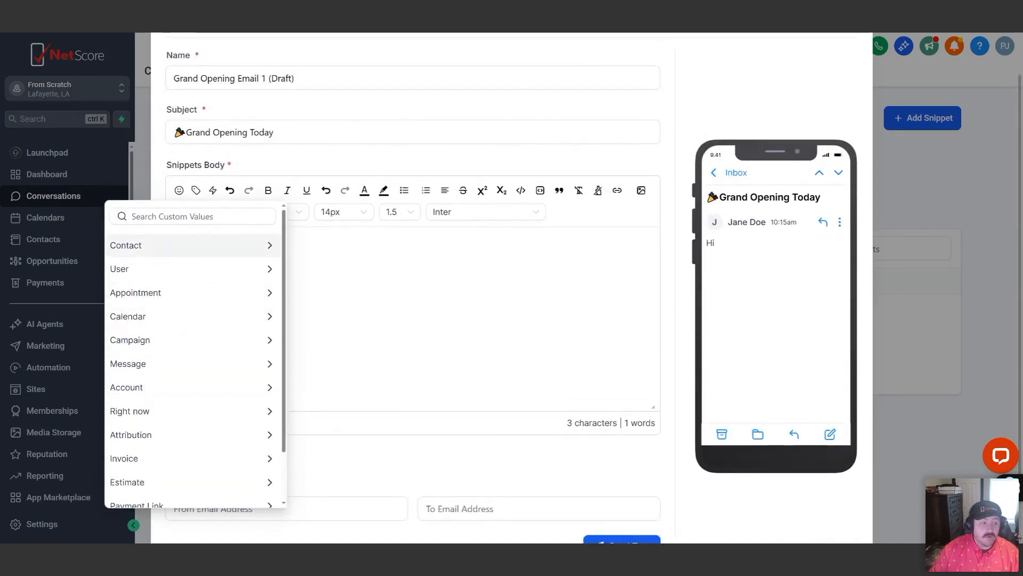
pyautogui.click(162, 249)
pyautogui.scroll(-3, 145, 314)
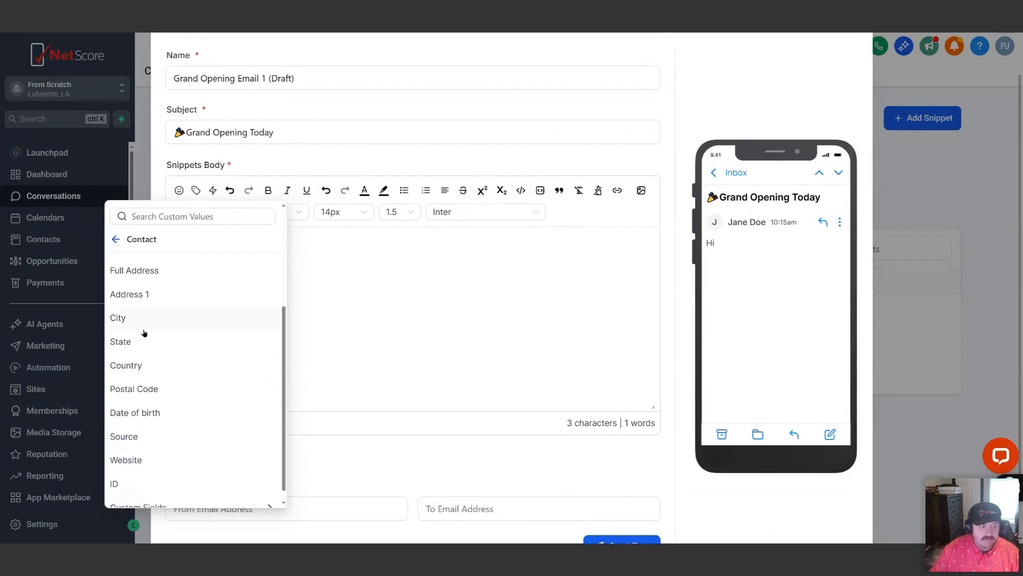
pyautogui.click(181, 493)
pyautogui.scroll(-10, 168, 392)
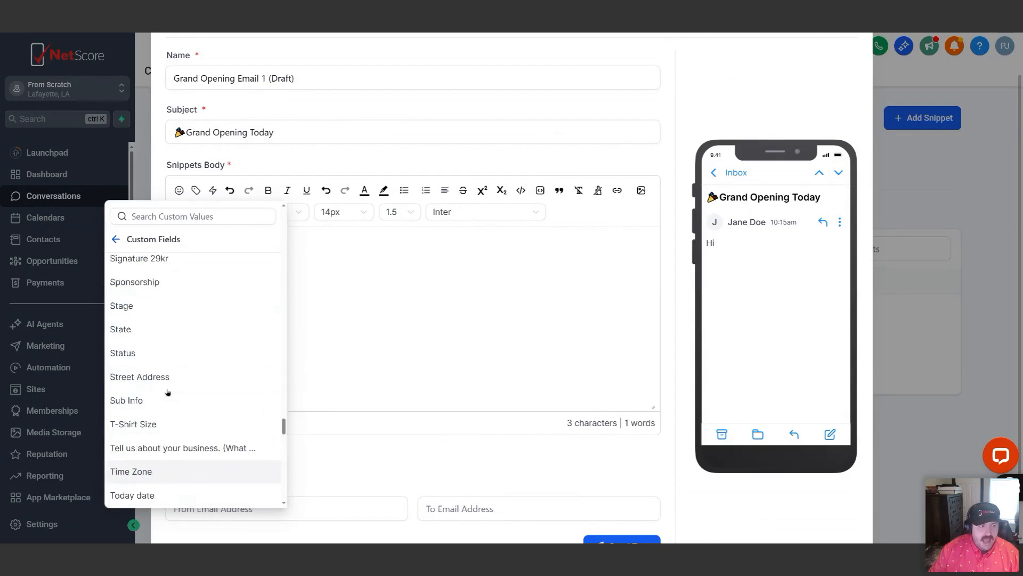
pyautogui.scroll(5, 160, 283)
pyautogui.scroll(15, 177, 295)
pyautogui.scroll(10, 167, 302)
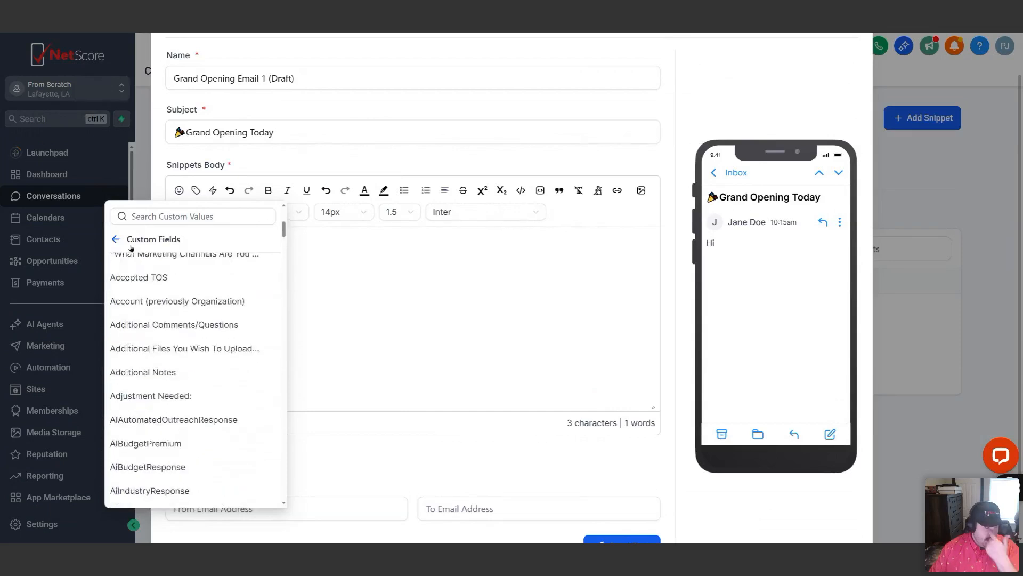
pyautogui.scroll(6, 129, 251)
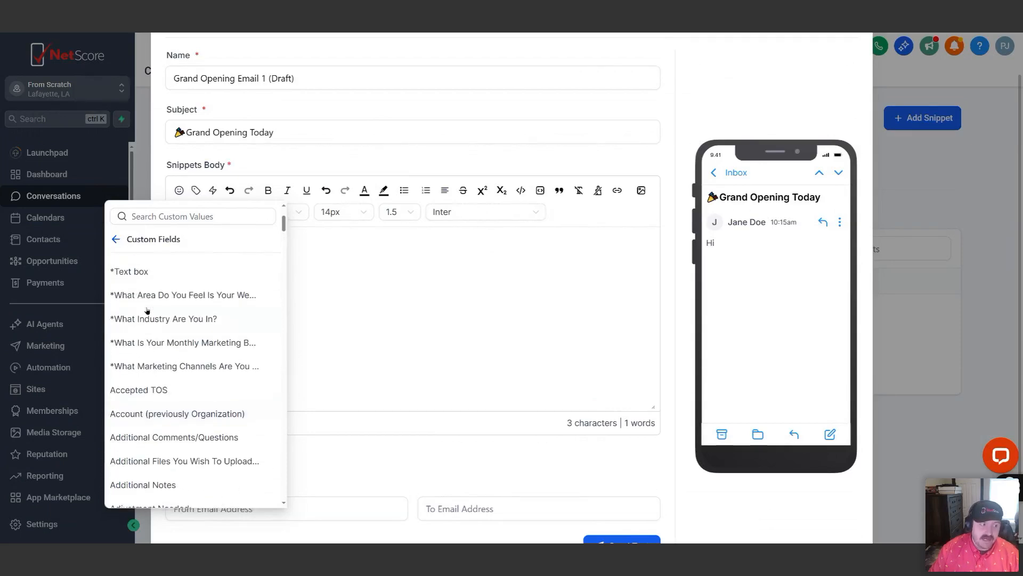
pyautogui.scroll(-1, 123, 272)
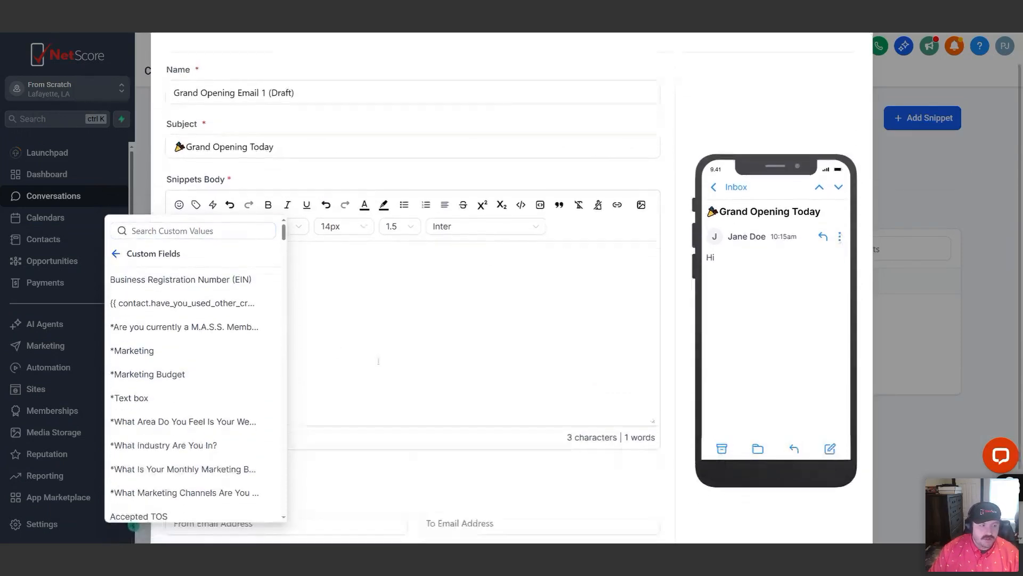
# Insert the contact's First Name custom value after "Hi", followed by a comma and a blank line
pyautogui.click(115, 254)
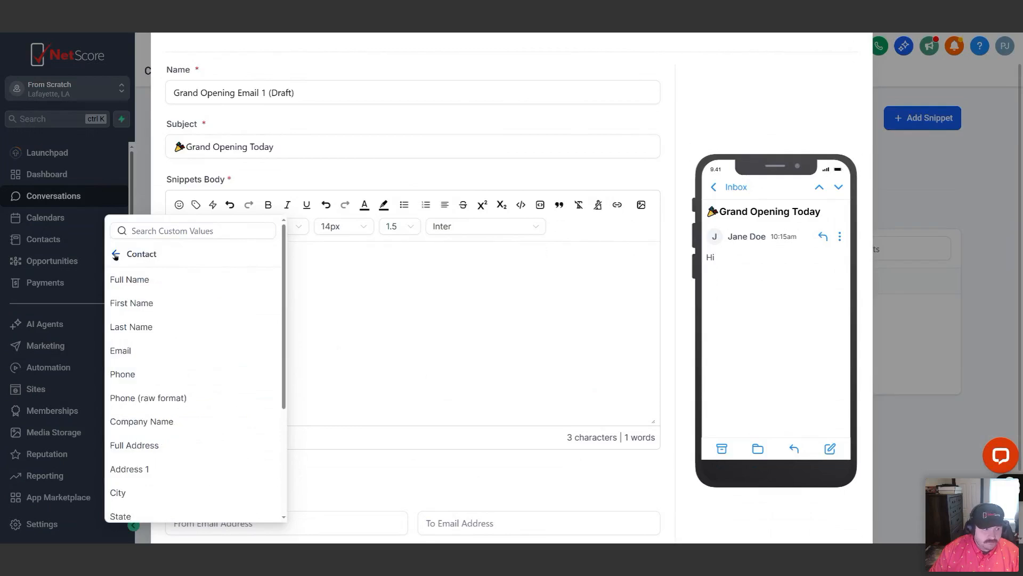
pyautogui.click(135, 304)
pyautogui.write(',')
pyautogui.press('Return')
pyautogui.press('Return')
pyautogui.write('W')
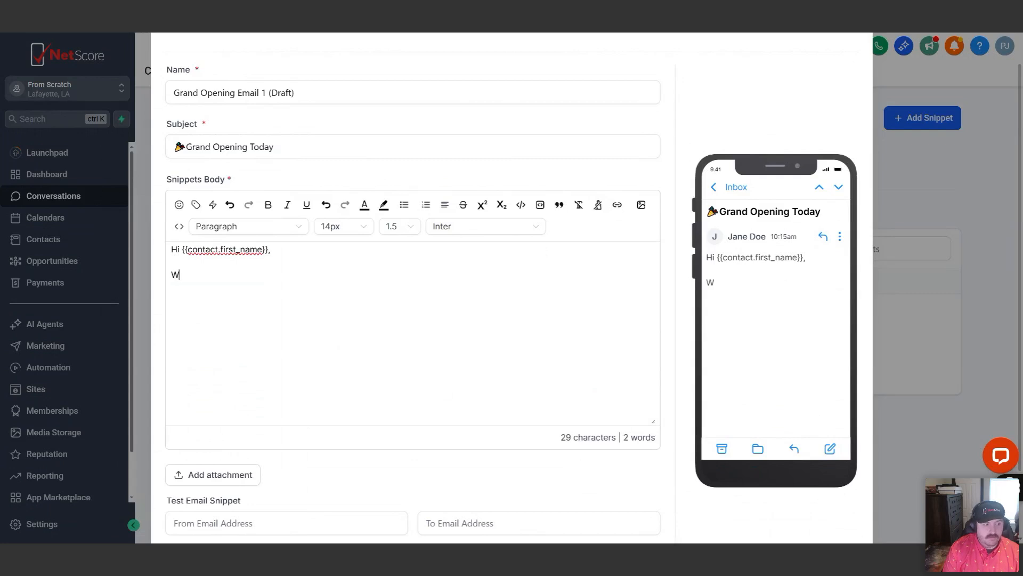
pyautogui.write('elcome to ')
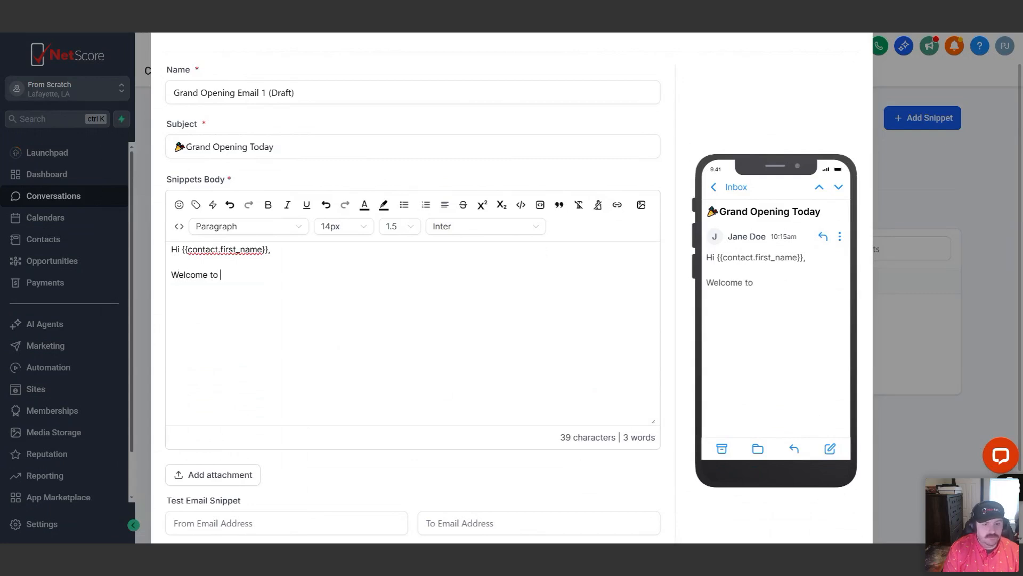
pyautogui.write('our grand op')
pyautogui.press('BackSpace')
pyautogui.press('BackSpace')
pyautogui.press('BackSpace')
pyautogui.press('BackSpace')
pyautogui.press('BackSpace')
pyautogui.press('BackSpace')
pyautogui.press('BackSpace')
pyautogui.press('BackSpace')
pyautogui.press('BackSpace')
pyautogui.press('BackSpace')
pyautogui.press('BackSpace')
pyautogui.press('BackSpace')
pyautogui.press('BackSpace')
pyautogui.press('BackSpace')
pyautogui.press('BackSpace')
pyautogui.press('BackSpace')
pyautogui.press('BackSpace')
pyautogui.press('BackSpace')
pyautogui.press('BackSpace')
pyautogui.press('BackSpace')
pyautogui.press('BackSpace')
pyautogui.press('BackSpace')
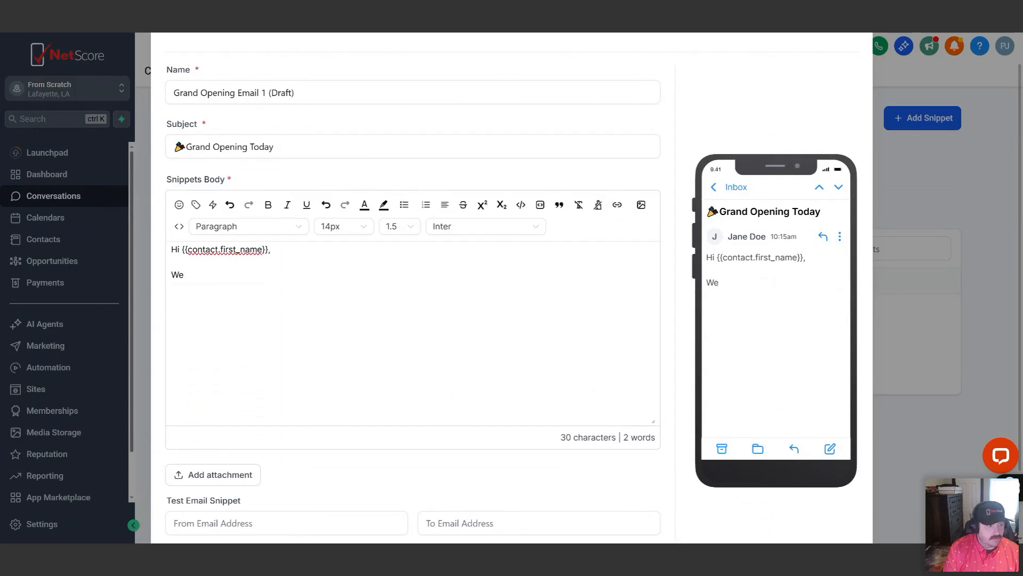
# Write "Thank you for registering for our grand opening. We look forward to seeing you today." below the greeting
pyautogui.write('Thank you forr e')
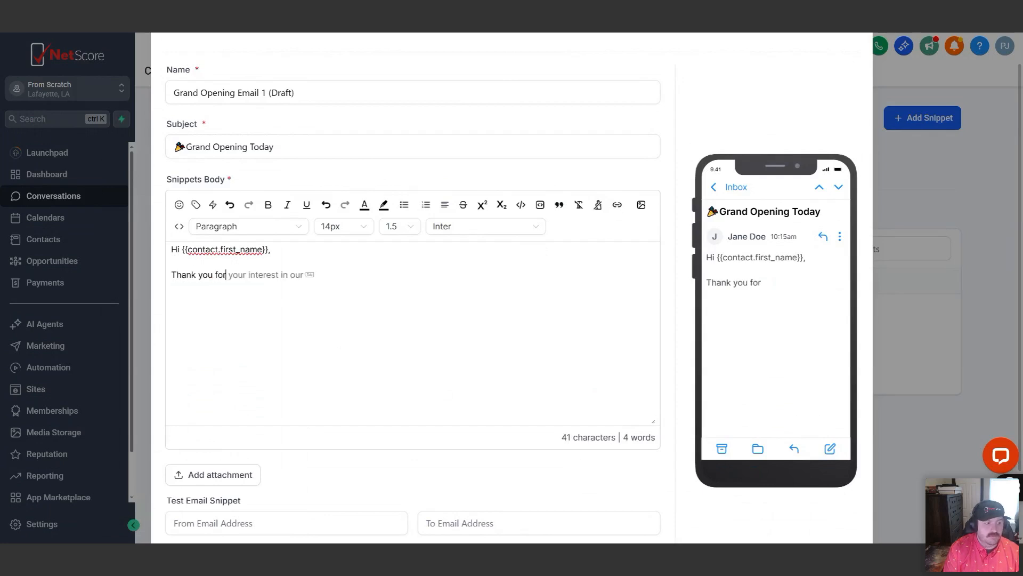
pyautogui.press('BackSpace')
pyautogui.press('BackSpace')
pyautogui.press('BackSpace')
pyautogui.write('register')
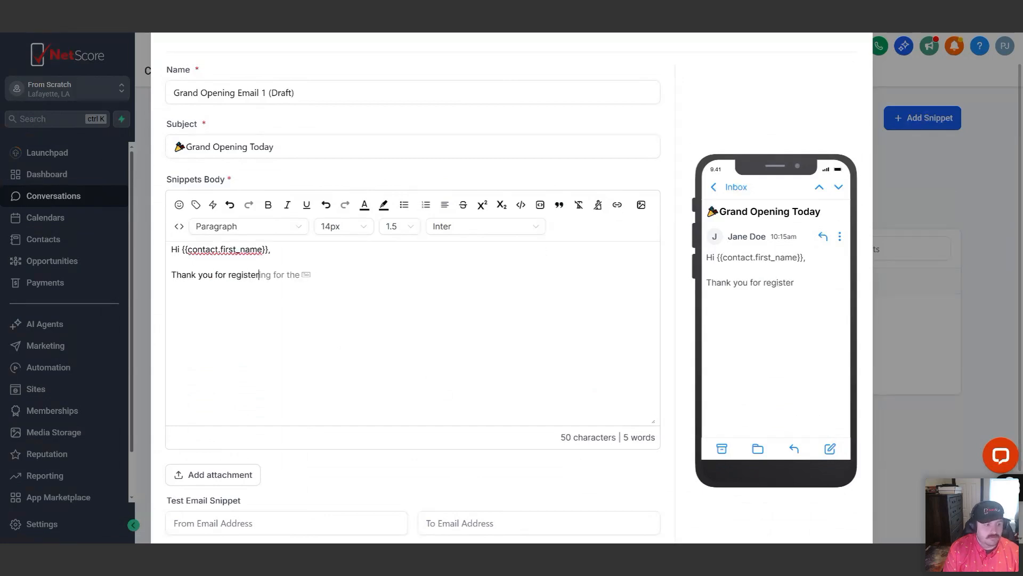
pyautogui.write('ing for our grand o')
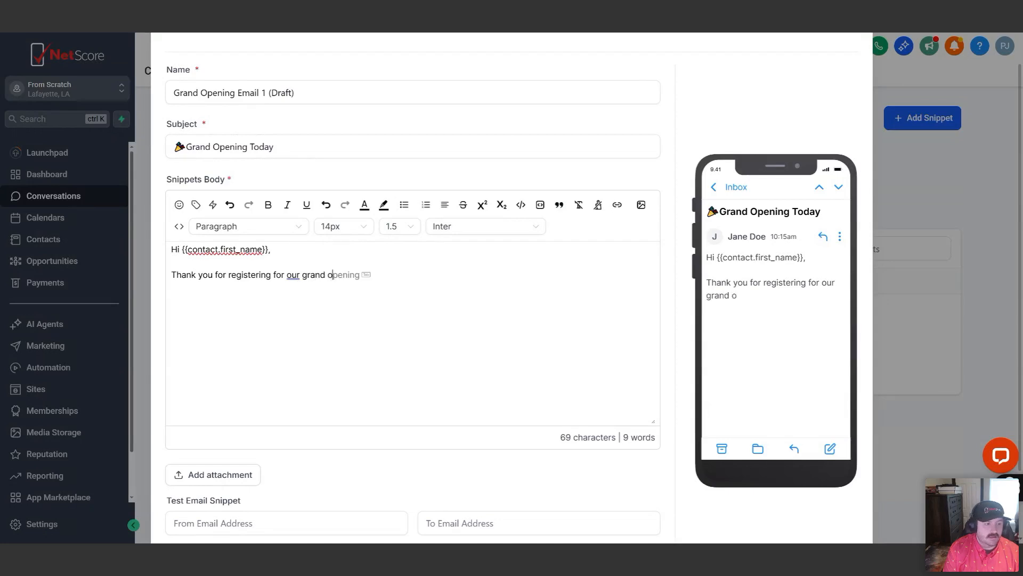
pyautogui.write('pening. We look ')
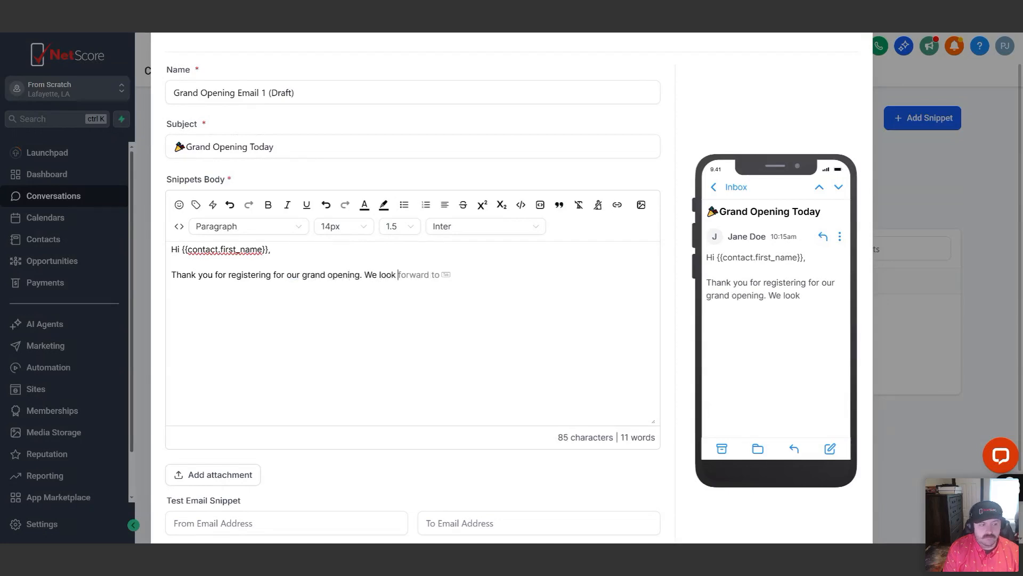
pyautogui.write('forward to ')
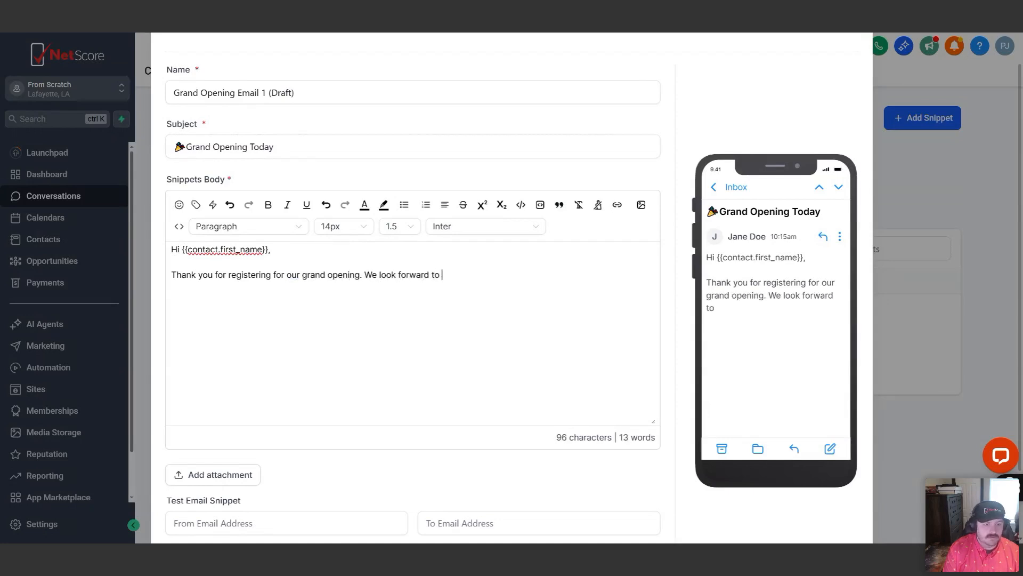
pyautogui.write('seeing you today.')
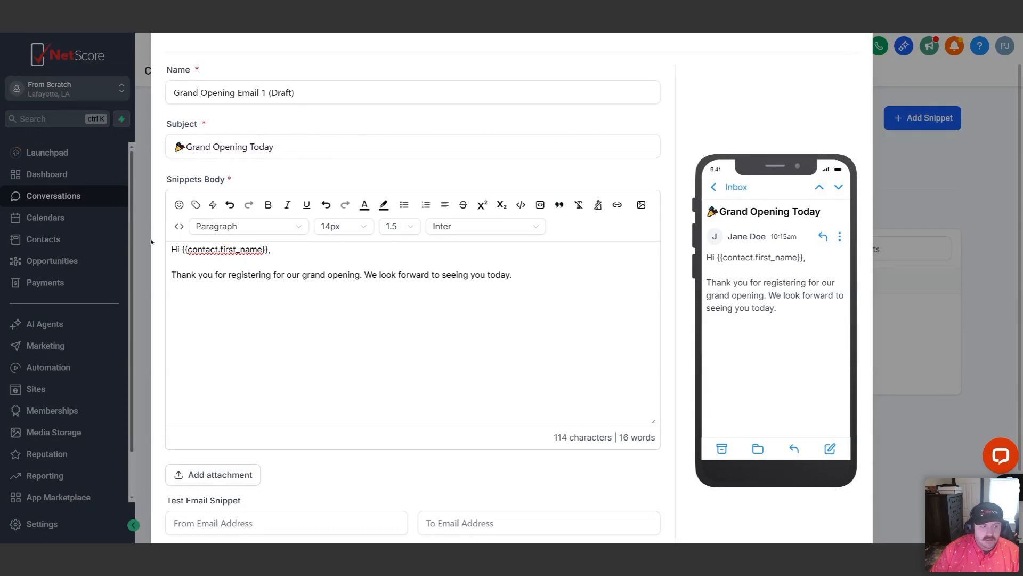
pyautogui.press('Return')
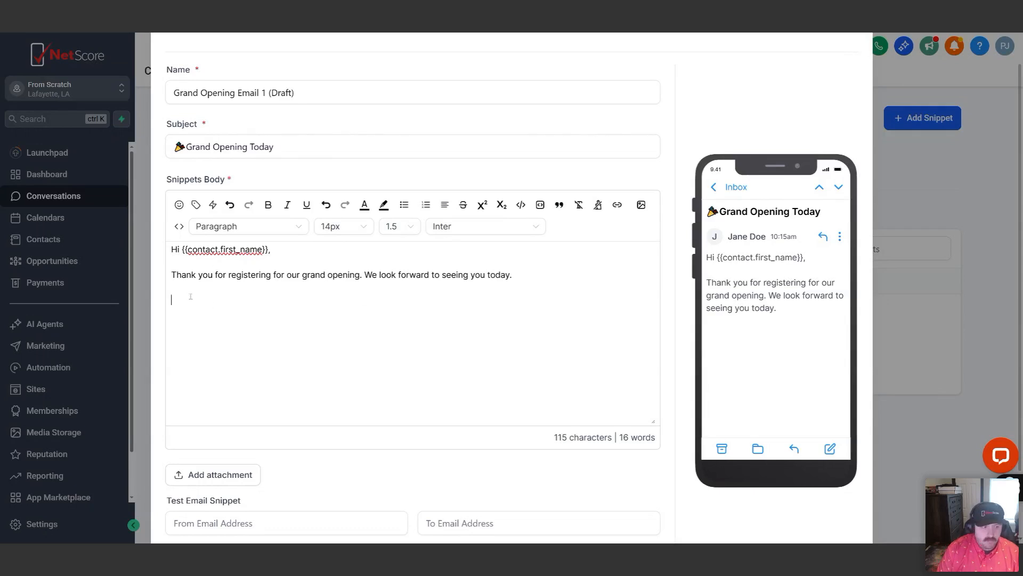
pyautogui.click(618, 206)
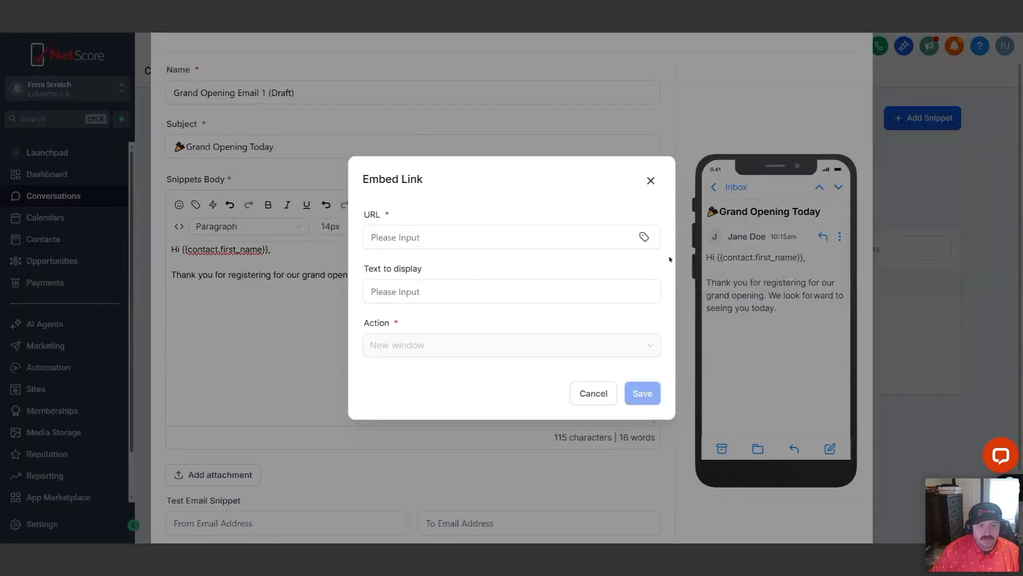
pyautogui.click(651, 181)
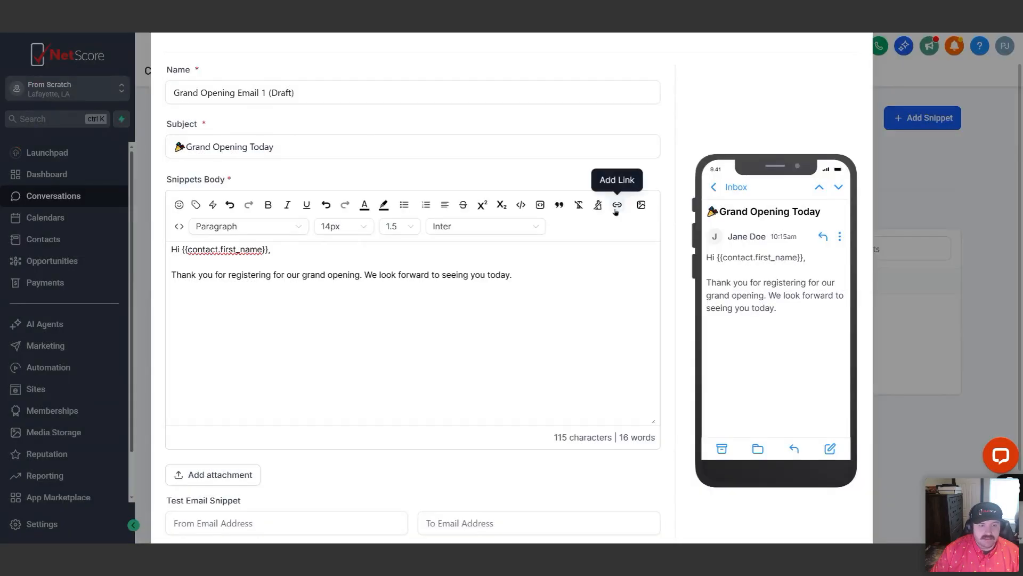
pyautogui.click(616, 207)
pyautogui.click(435, 243)
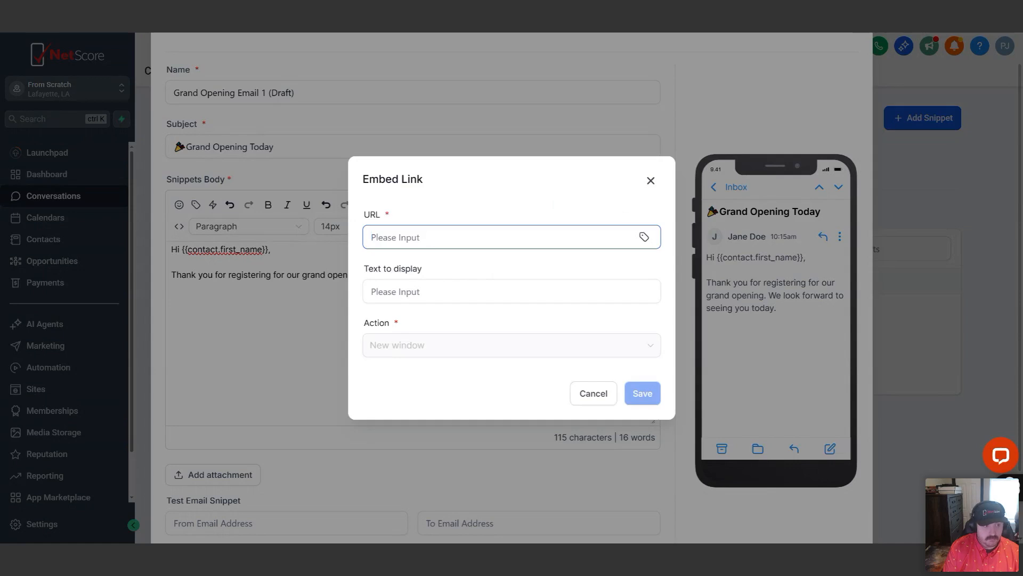
pyautogui.write('www.netscorepro.com')
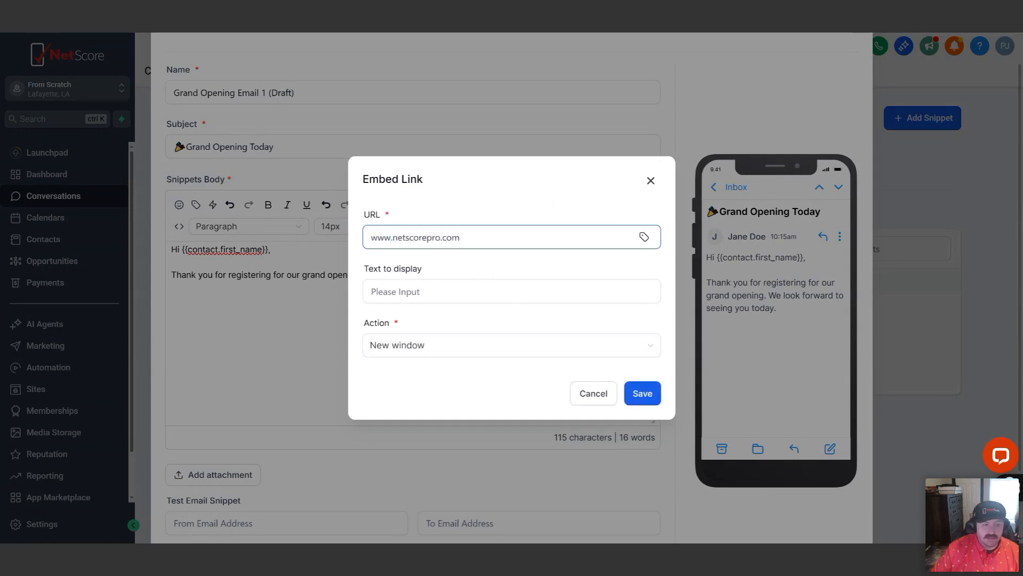
# Set the link's display text to "Register Here", have it open in a new window, and save it
pyautogui.click(441, 289)
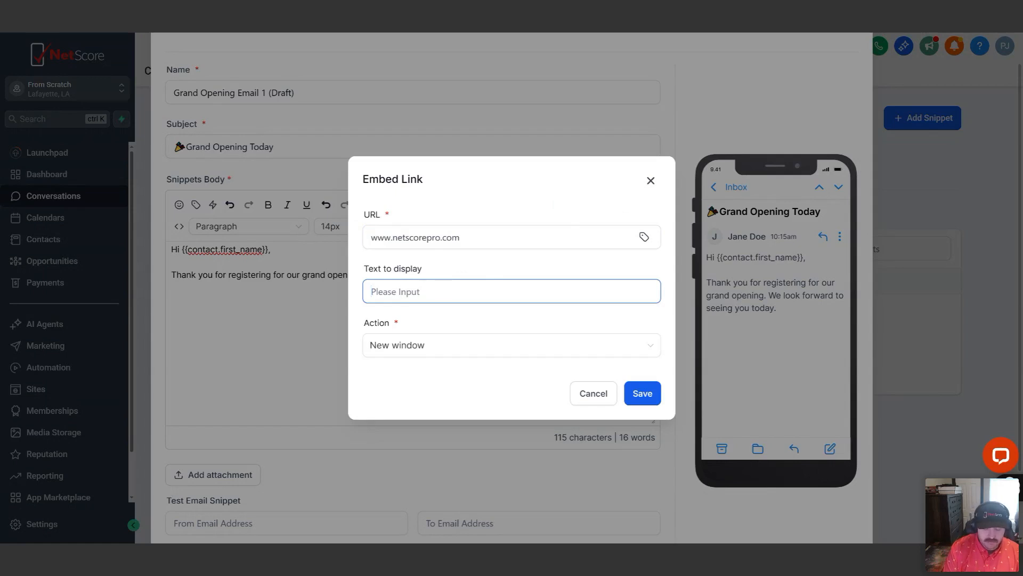
pyautogui.write('Reg')
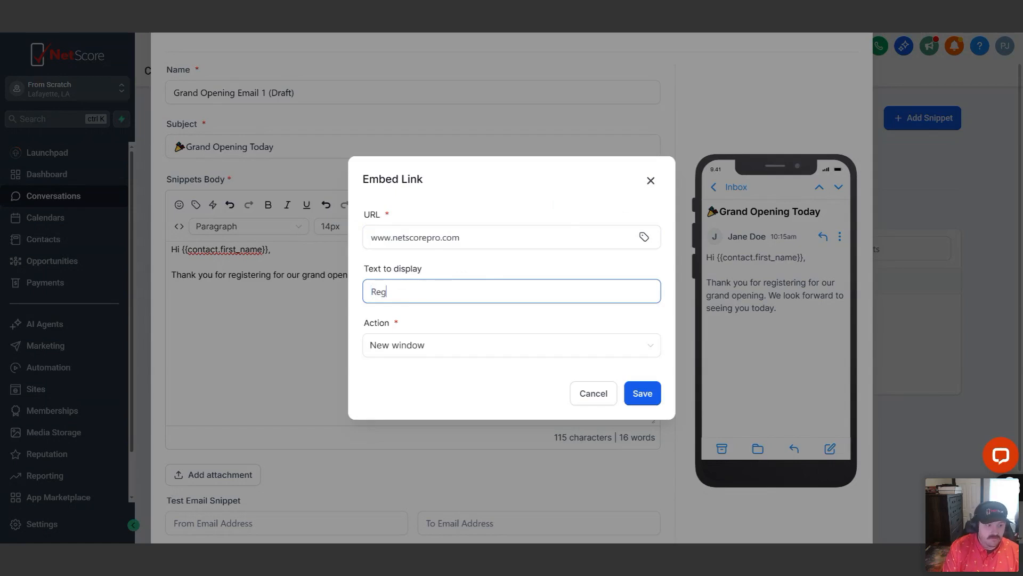
pyautogui.write('ister Here')
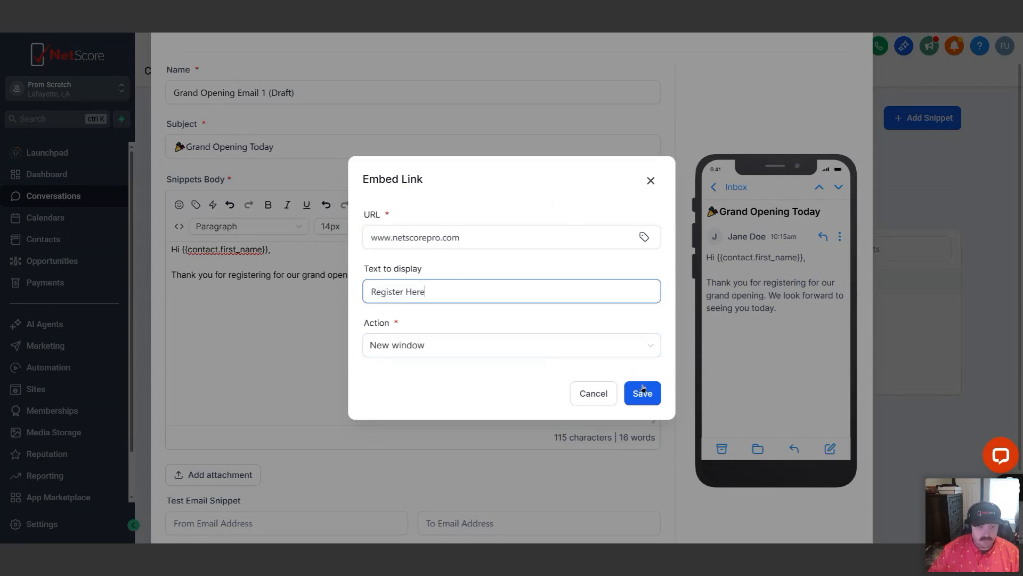
pyautogui.click(579, 344)
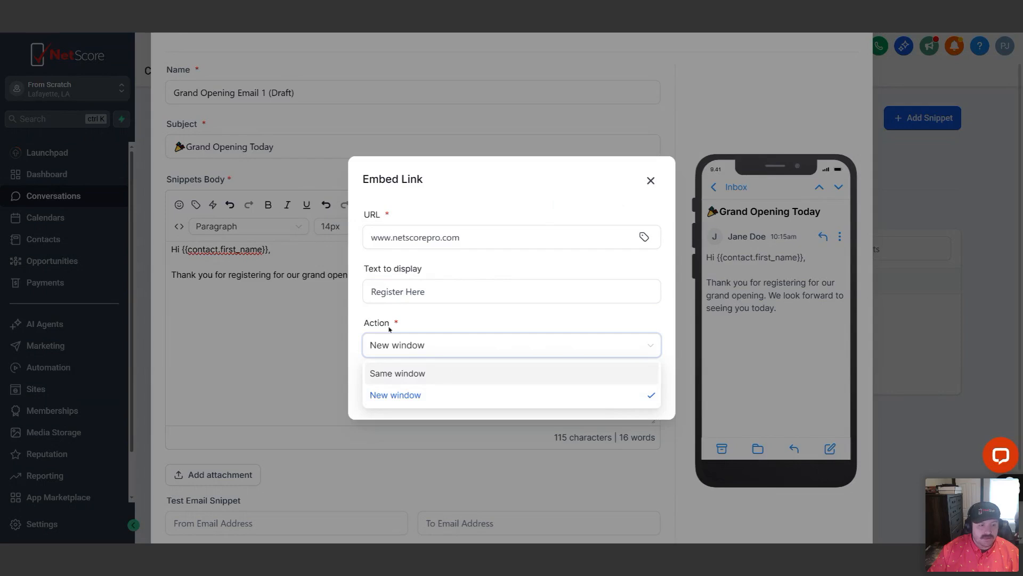
pyautogui.click(396, 395)
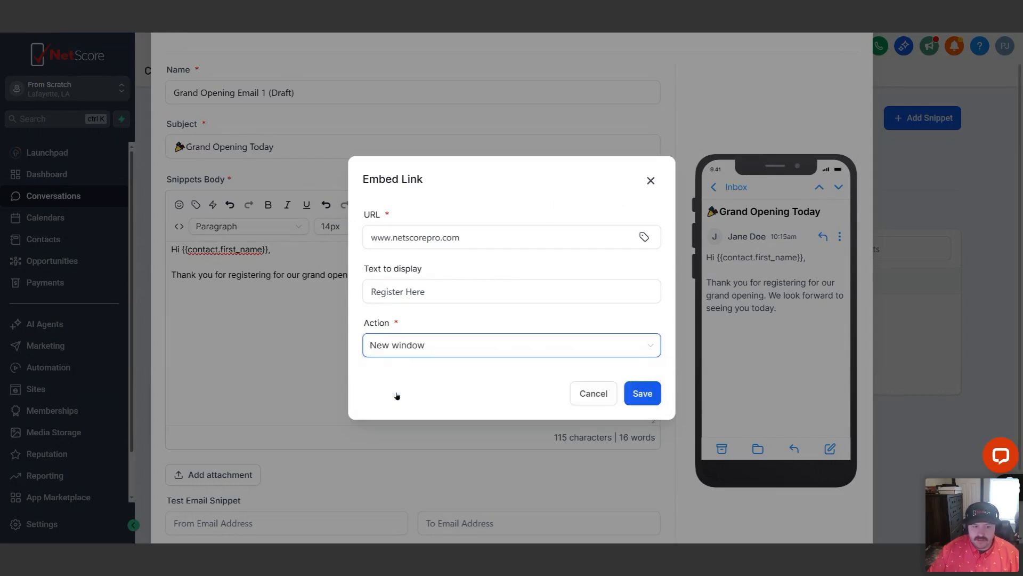
pyautogui.click(642, 393)
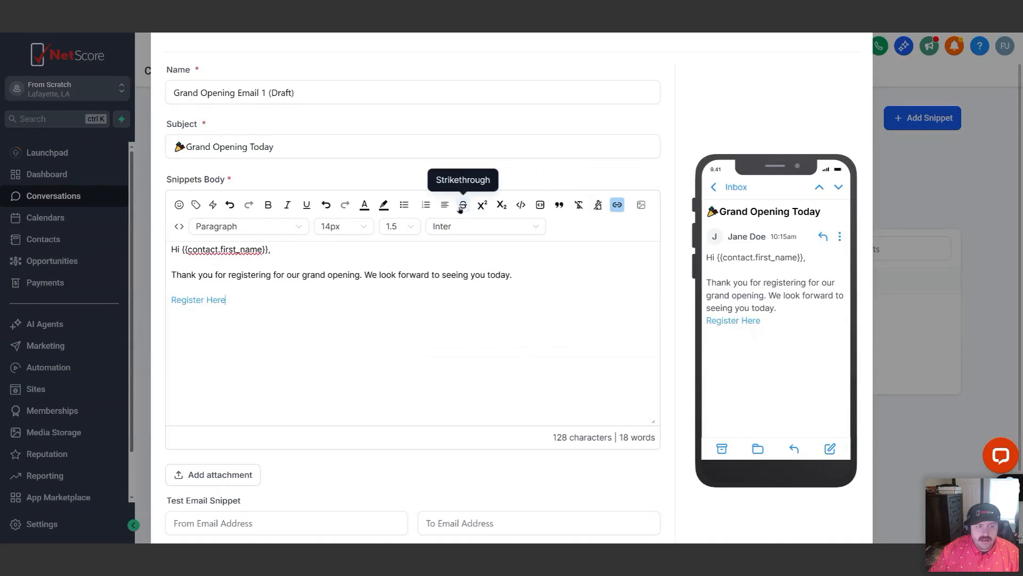
# Try strikethrough formatting on the thank-you paragraph, and undo it
pyautogui.moveTo(512, 274); pyautogui.dragTo(169, 275)
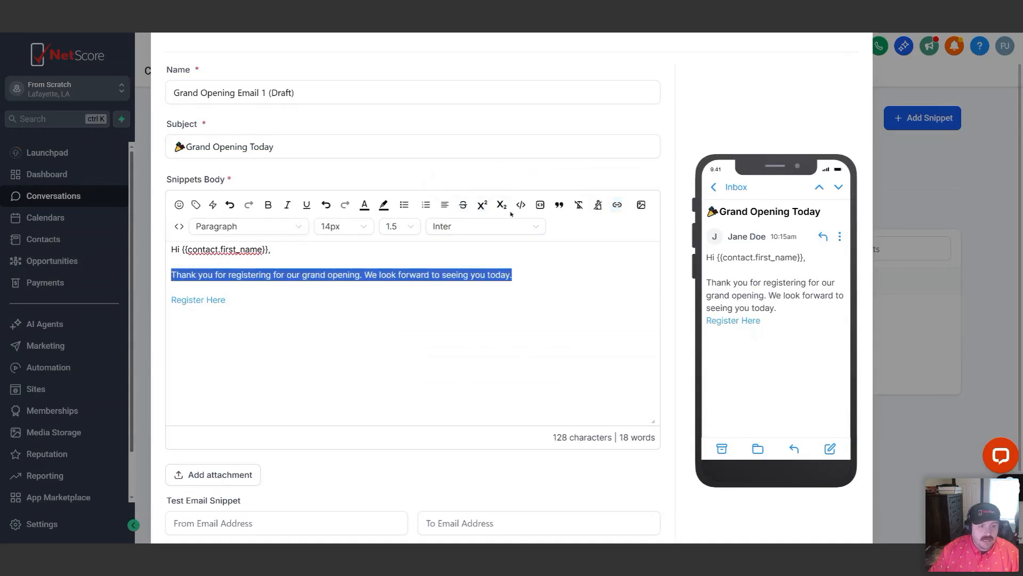
pyautogui.click(464, 206)
pyautogui.click(354, 299)
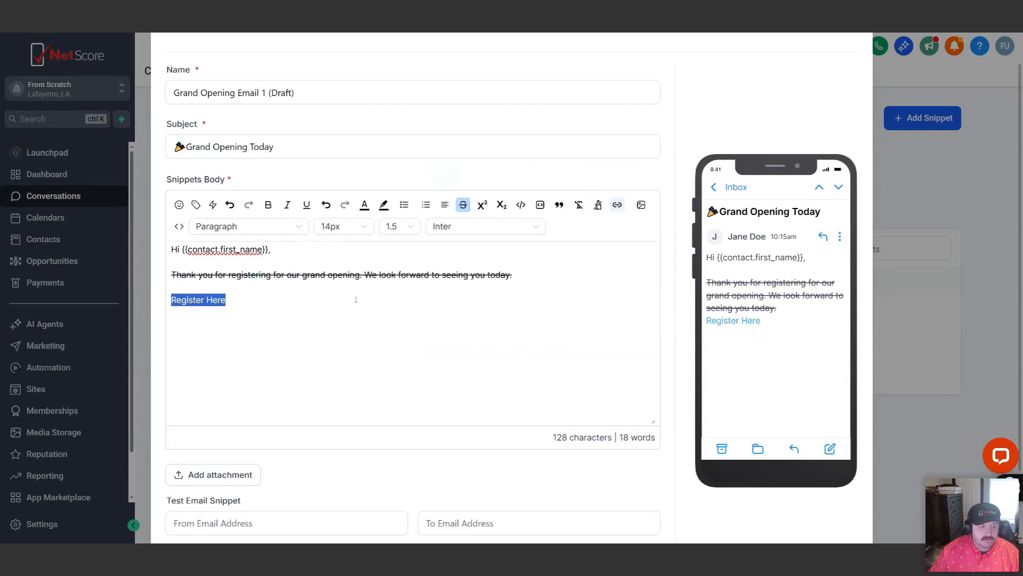
pyautogui.hotkey('ctrl', 'z')
pyautogui.click(533, 259)
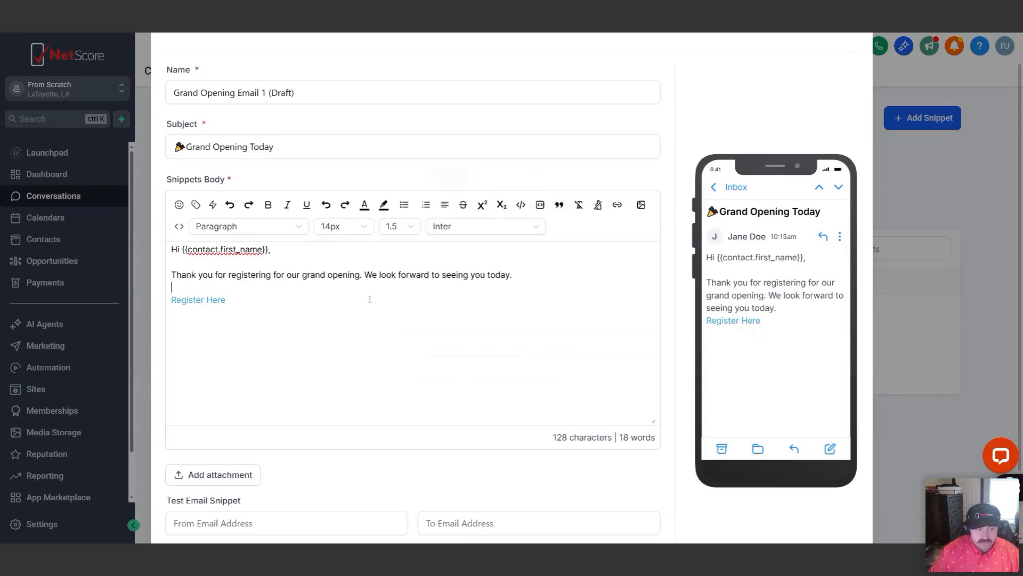
# Add a new empty line below the "Register Here" link in the snippet body
pyautogui.tripleClick(211, 316)
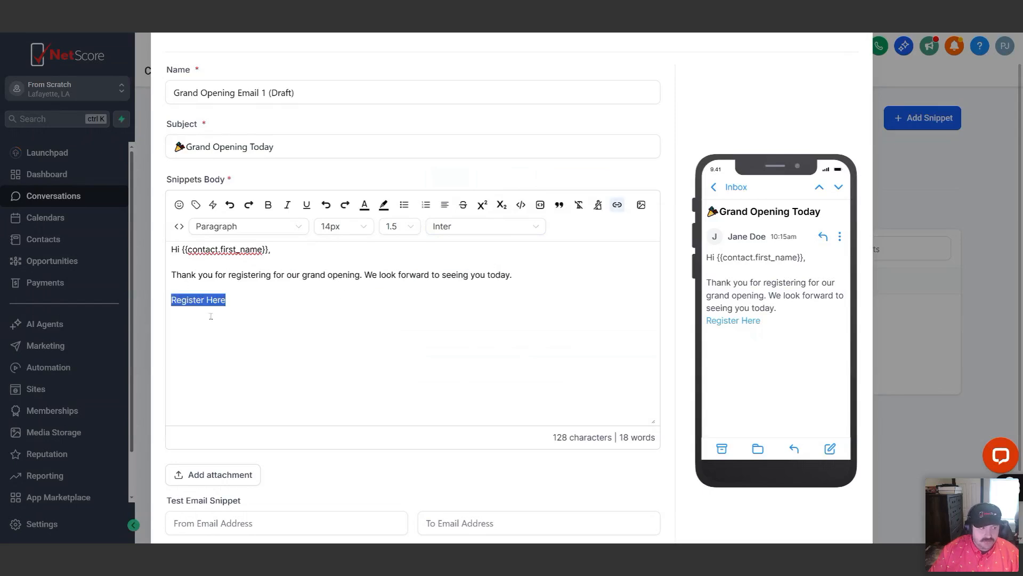
pyautogui.click(247, 300)
pyautogui.press('Return')
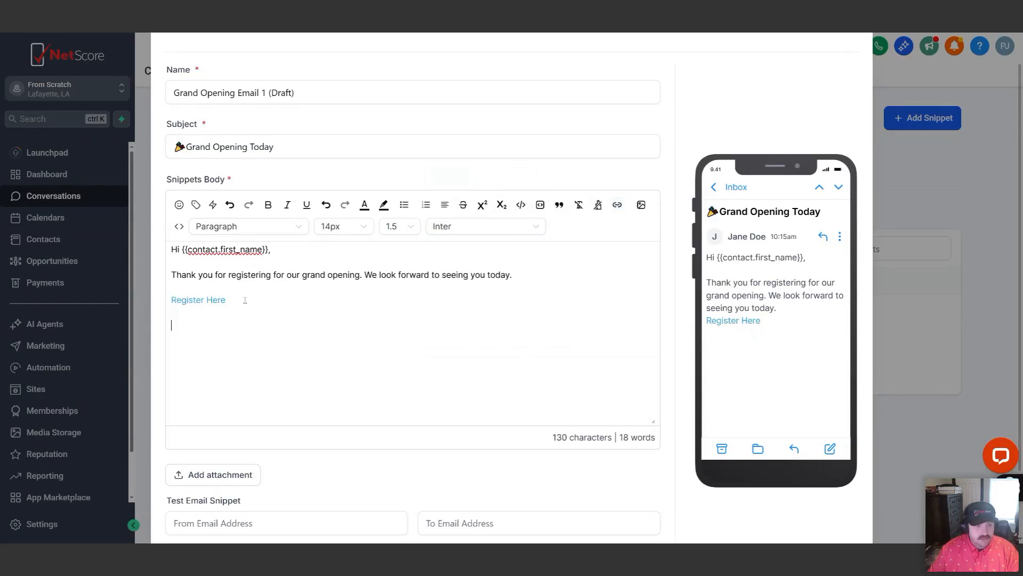
pyautogui.click(641, 205)
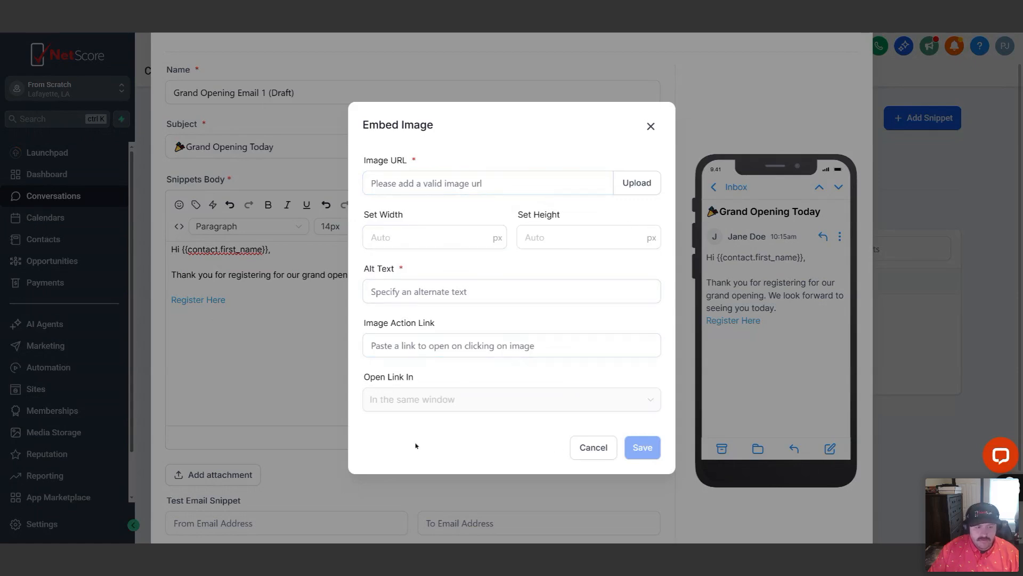
pyautogui.click(436, 185)
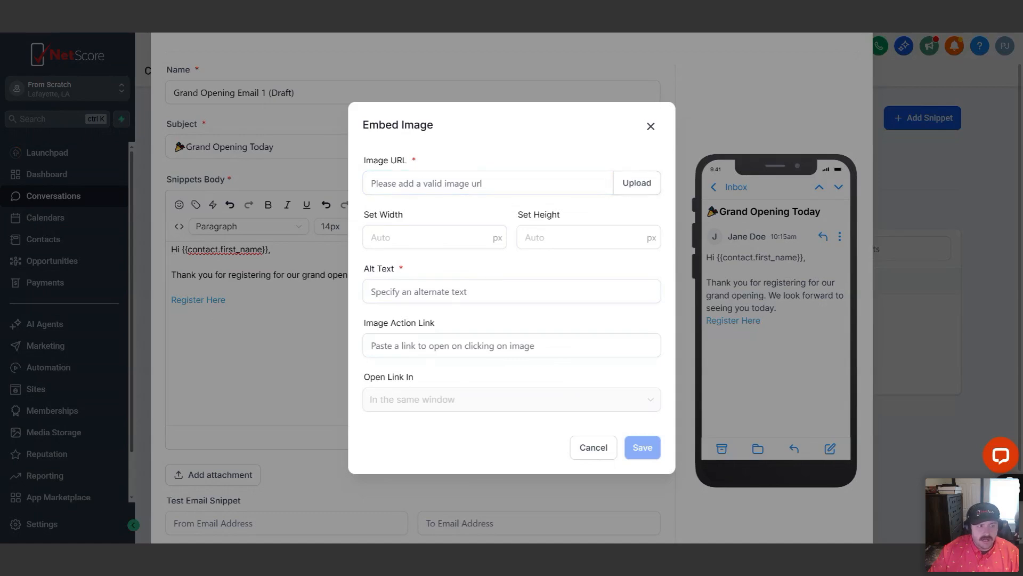
pyautogui.click(651, 126)
# Save the email snippet and go to Media Storage
pyautogui.scroll(-2, 655, 220)
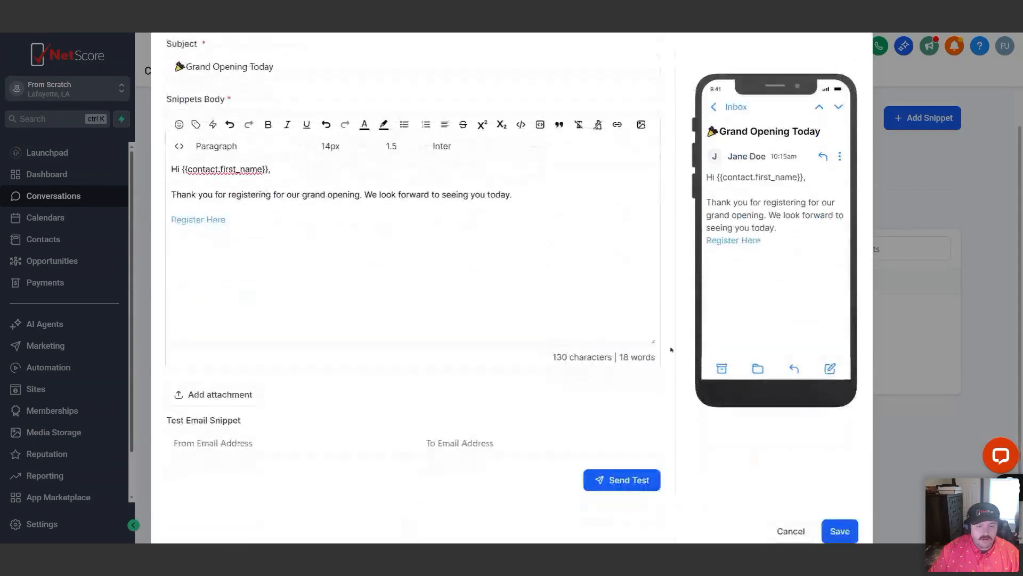
pyautogui.click(850, 535)
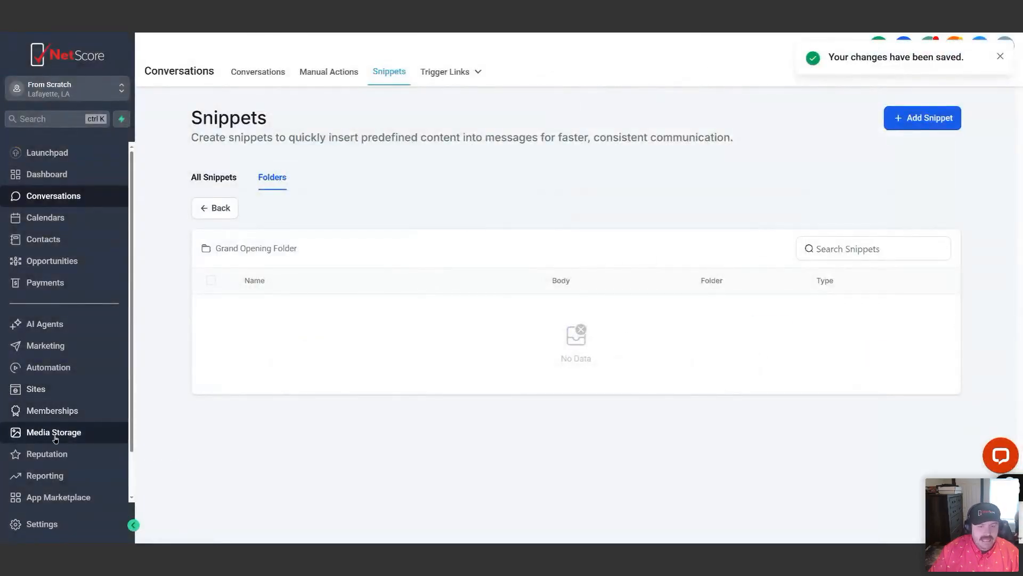
pyautogui.click(55, 436)
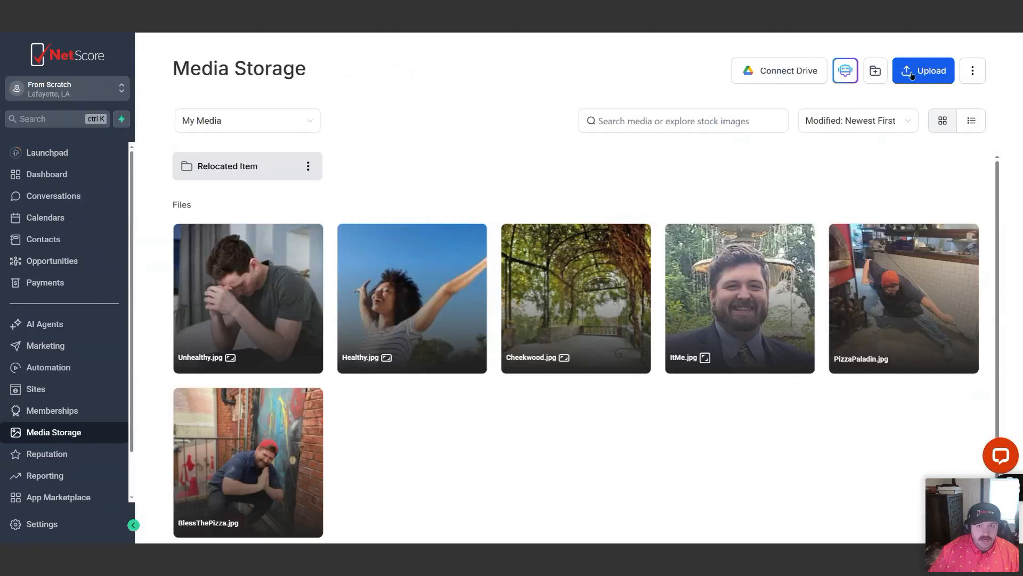
# Copy the link of the Healthy.jpg image and close its preview
pyautogui.moveTo(286, 308)
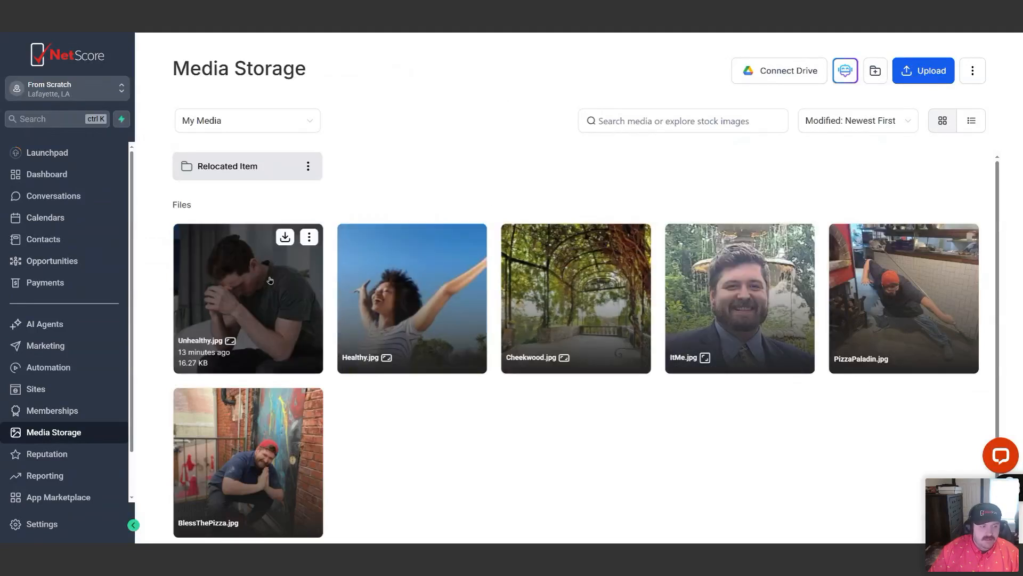
pyautogui.click(382, 268)
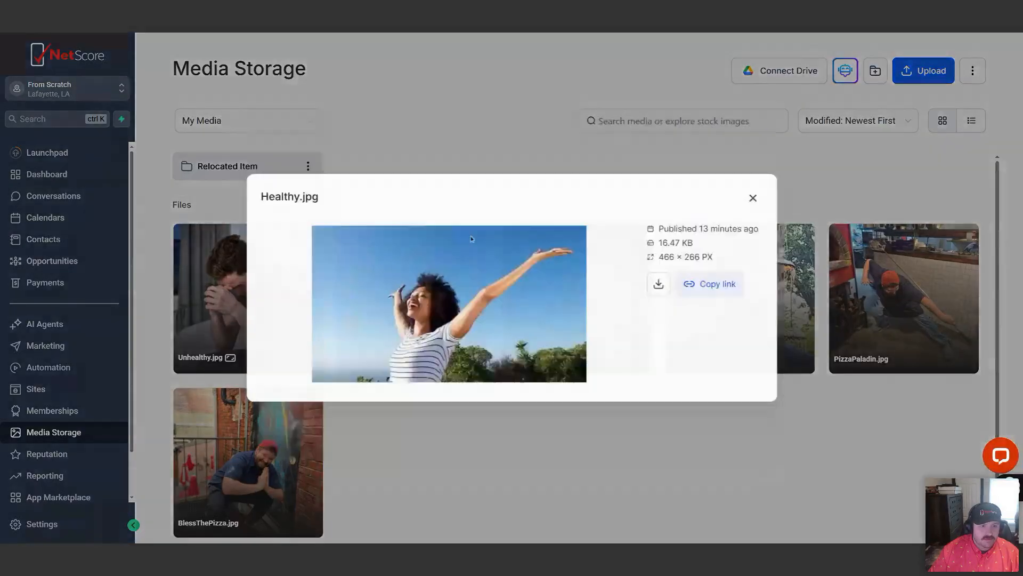
pyautogui.click(714, 285)
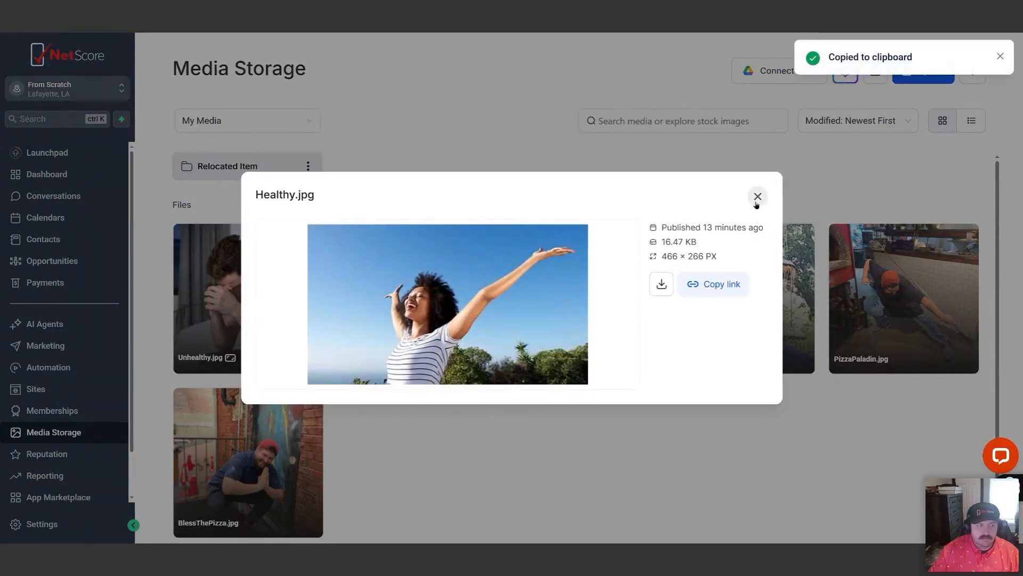
pyautogui.click(757, 198)
# Open "Grand Opening Email 1 (Draft)" from the Grand Opening Folder in Snippets for editing
pyautogui.click(47, 200)
pyautogui.click(385, 73)
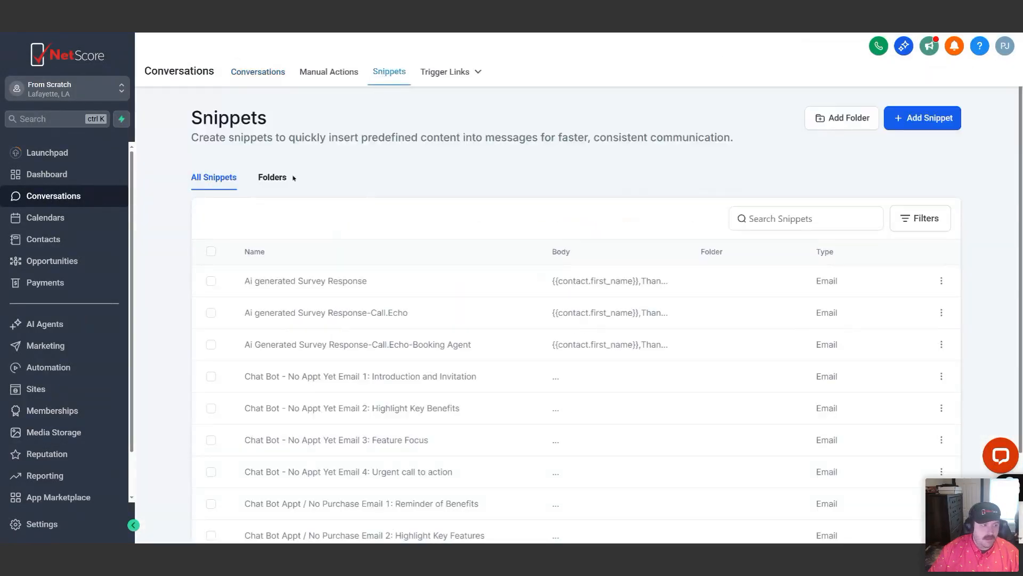
pyautogui.click(277, 178)
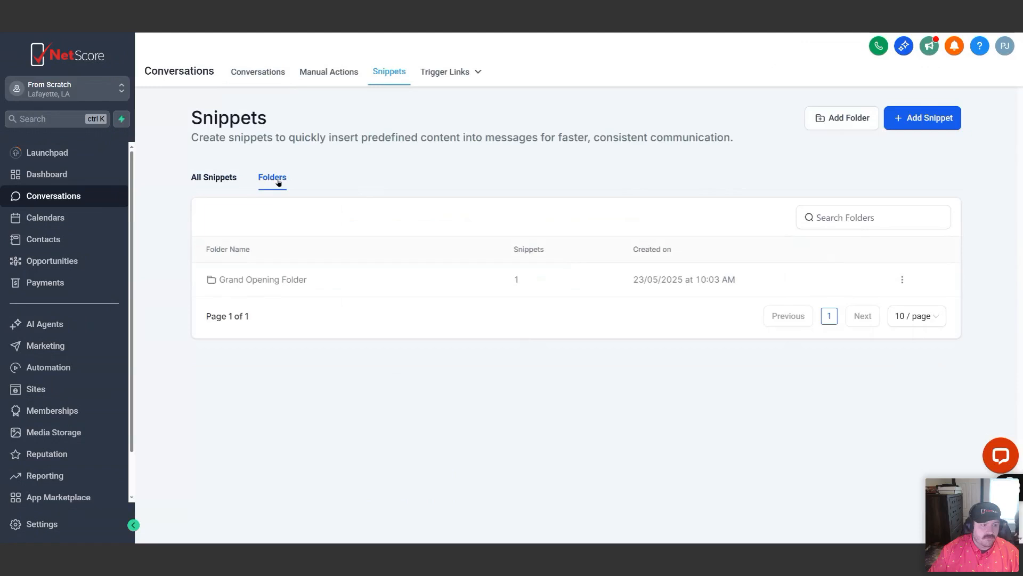
pyautogui.click(257, 281)
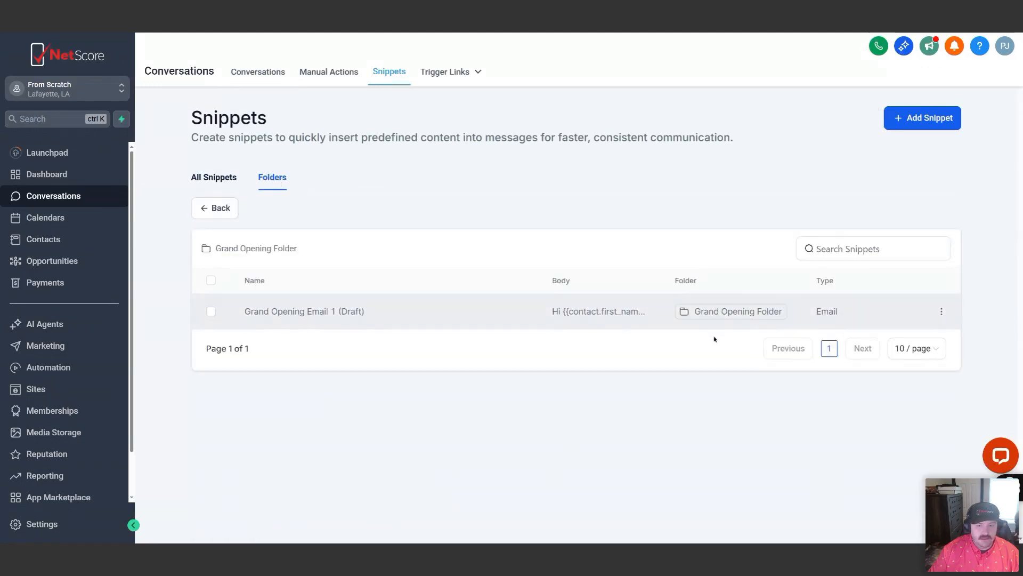
pyautogui.click(942, 311)
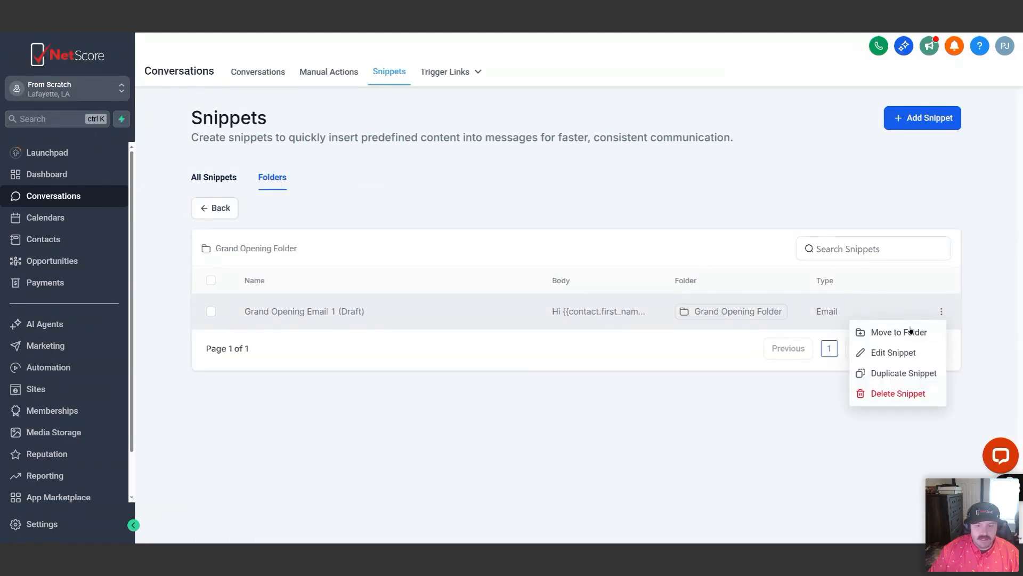
pyautogui.click(878, 352)
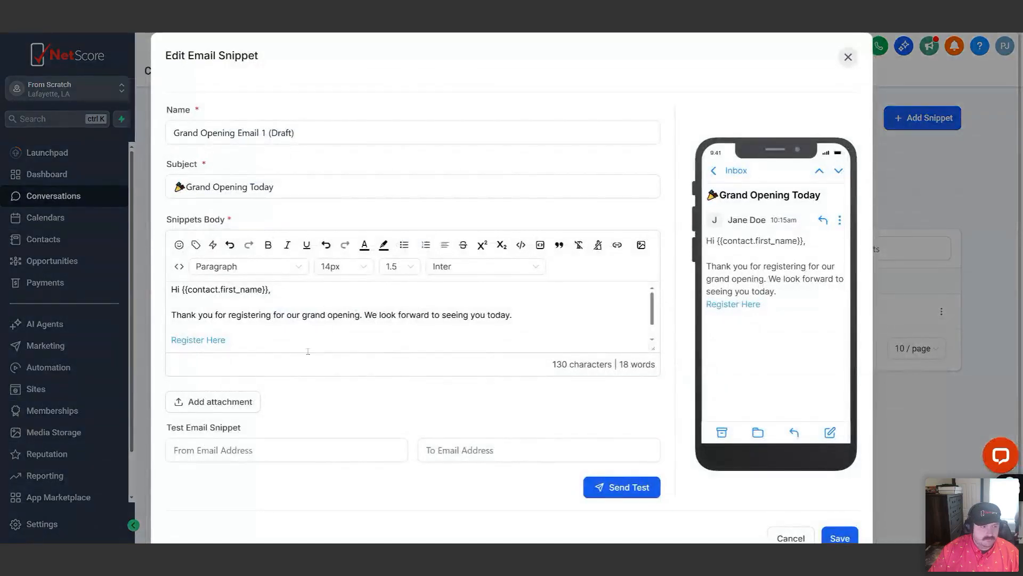
# Start embedding an image below the "Register Here" link, using the copied Healthy.jpg link as its URL
pyautogui.scroll(-1, 253, 335)
pyautogui.click(209, 339)
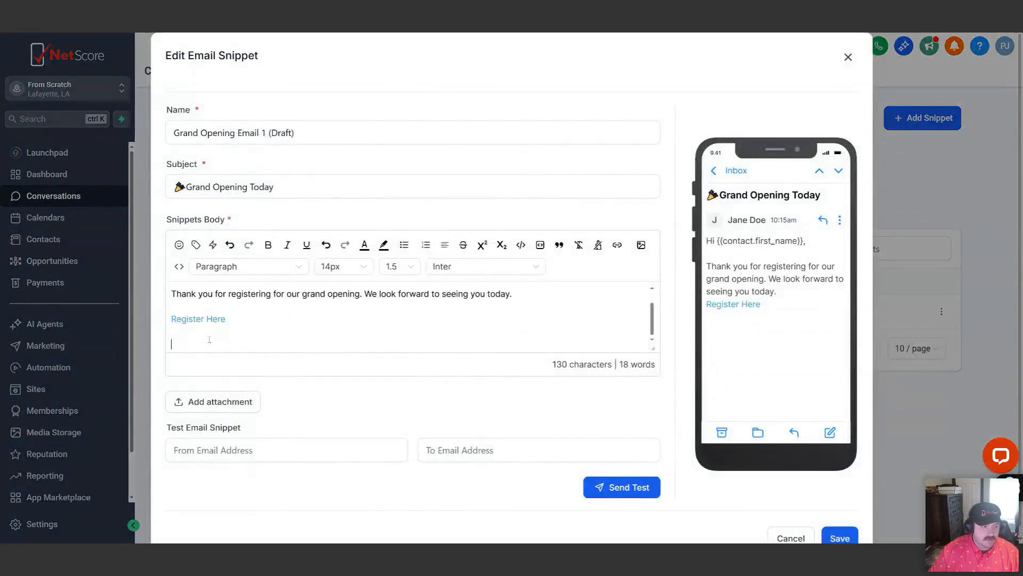
pyautogui.click(642, 244)
pyautogui.click(425, 183)
pyautogui.hotkey('ctrl', 'v')
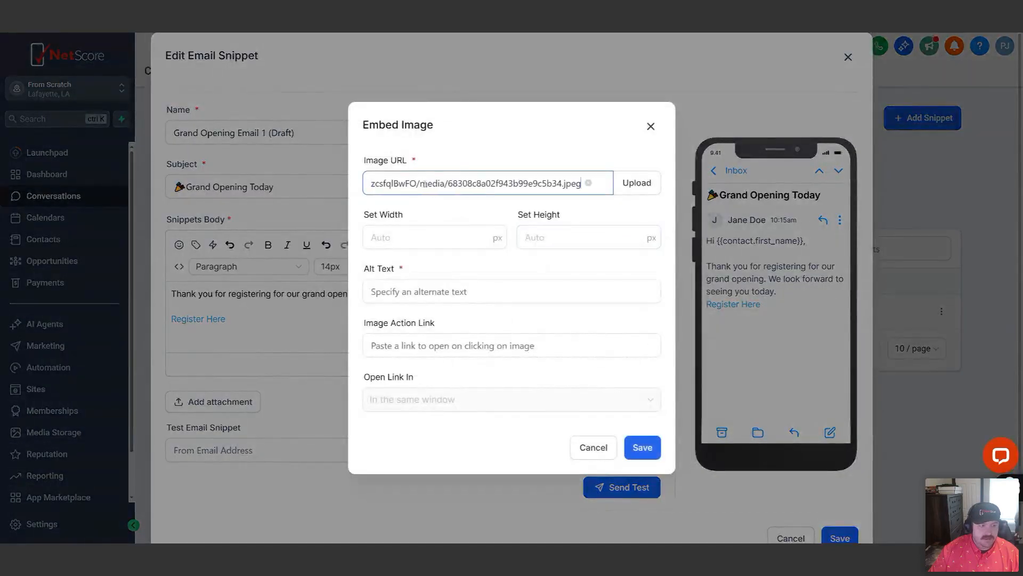
# Set the image to 250 px wide and 250 px high with the alt text "Image of a smiling Person", and save it
pyautogui.click(411, 235)
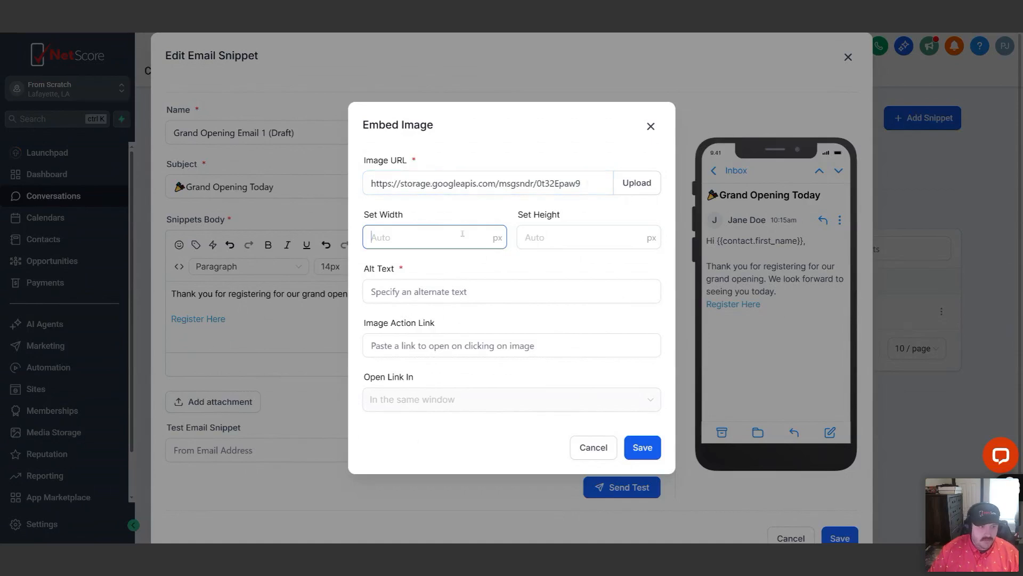
pyautogui.write('250')
pyautogui.press('Tab')
pyautogui.write('250')
pyautogui.click(433, 291)
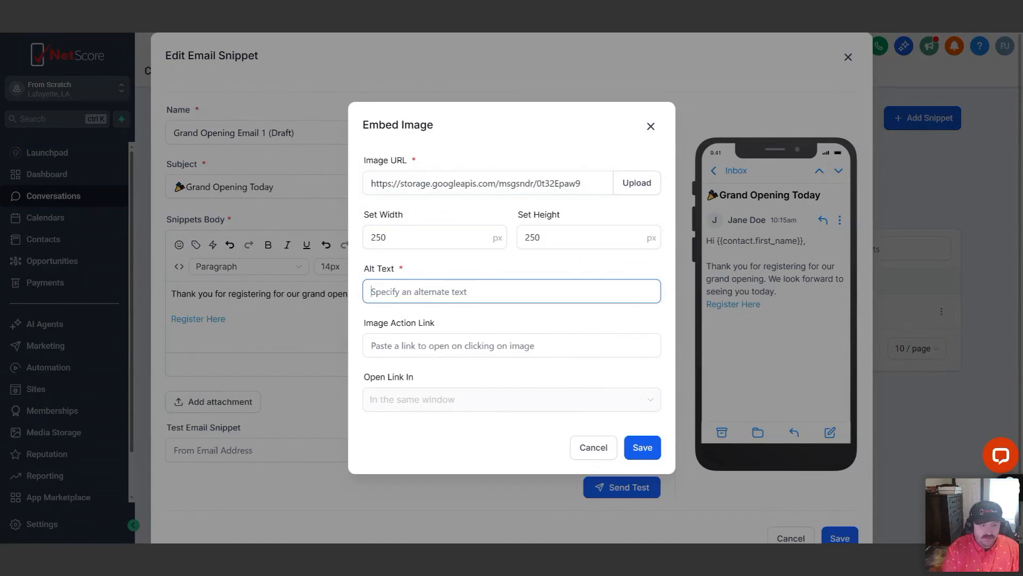
pyautogui.write('Image of')
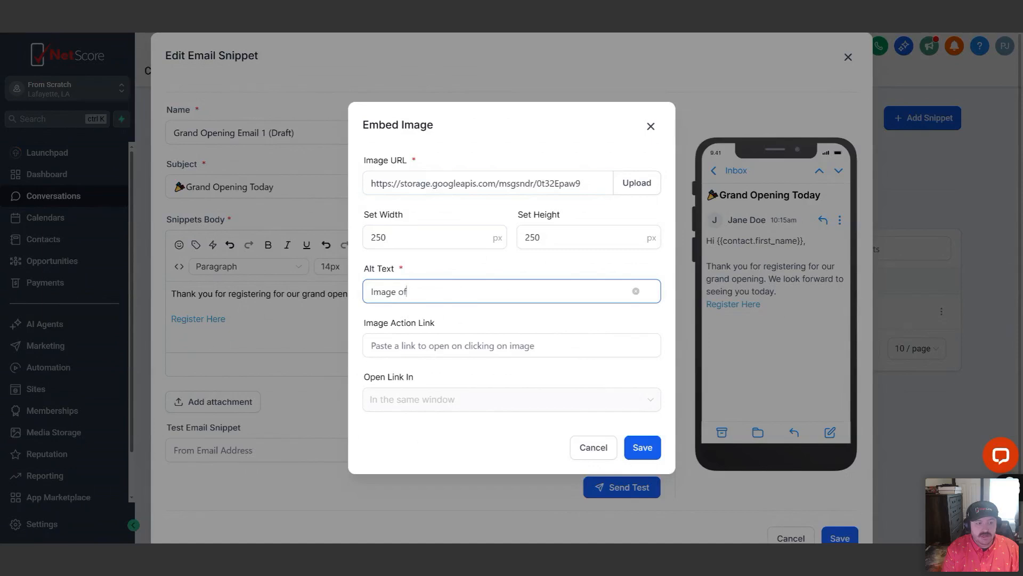
pyautogui.write(' a smiling Person')
pyautogui.click(499, 342)
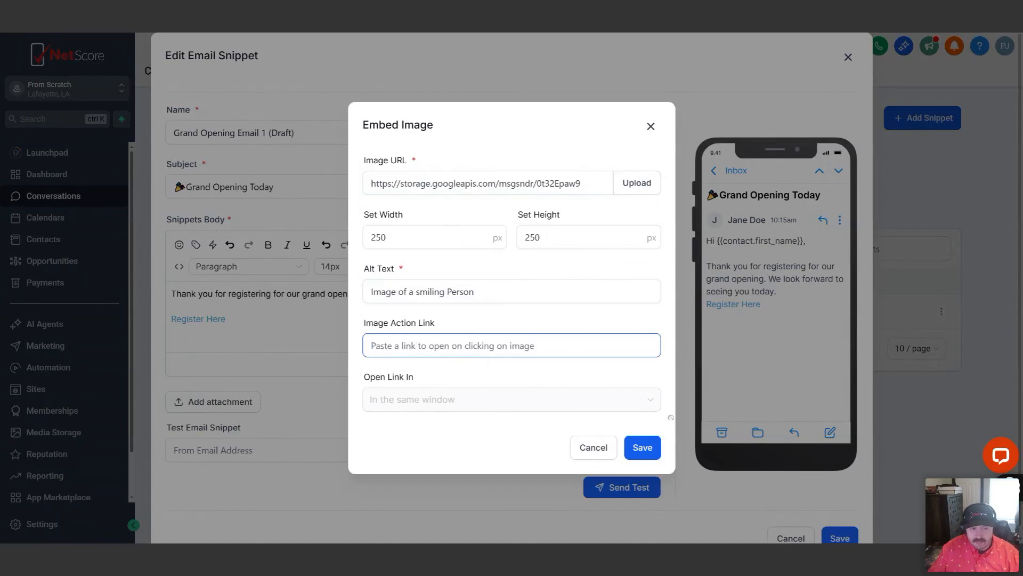
pyautogui.click(649, 452)
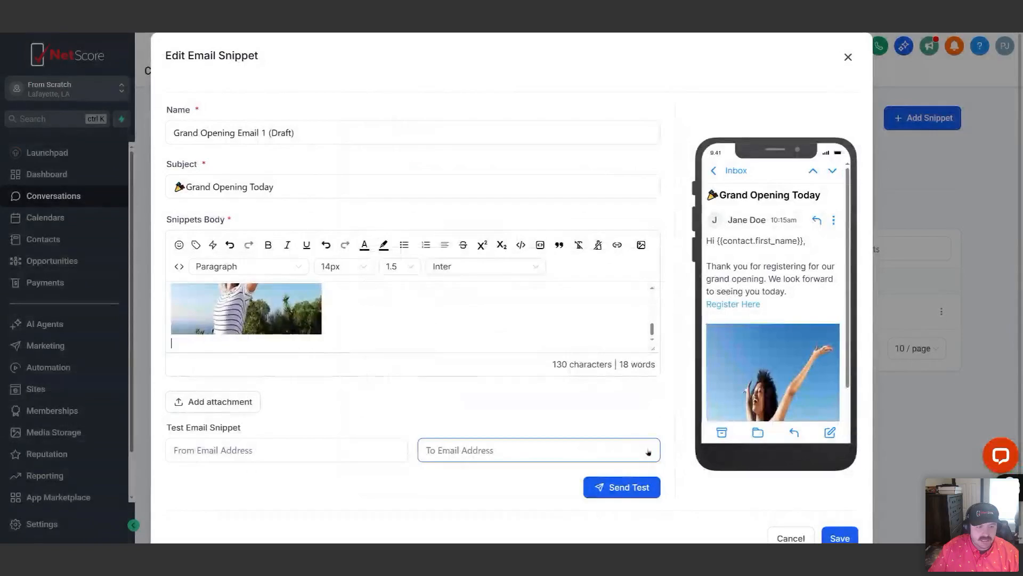
# Enlarge the snippet body editor so that the whole message and image fit without scrolling
pyautogui.moveTo(653, 349); pyautogui.dragTo(653, 500)
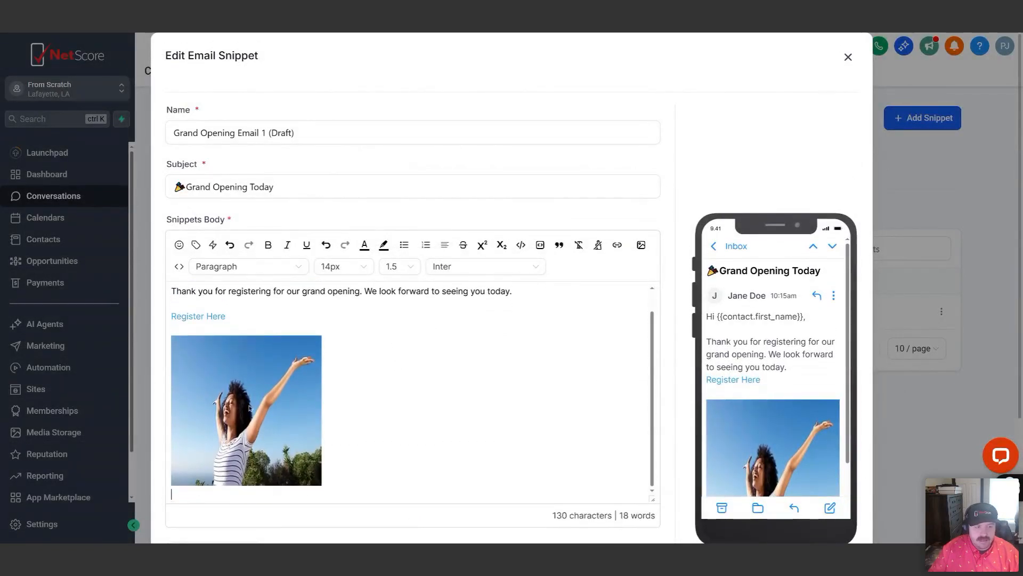
pyautogui.scroll(-1, 249, 408)
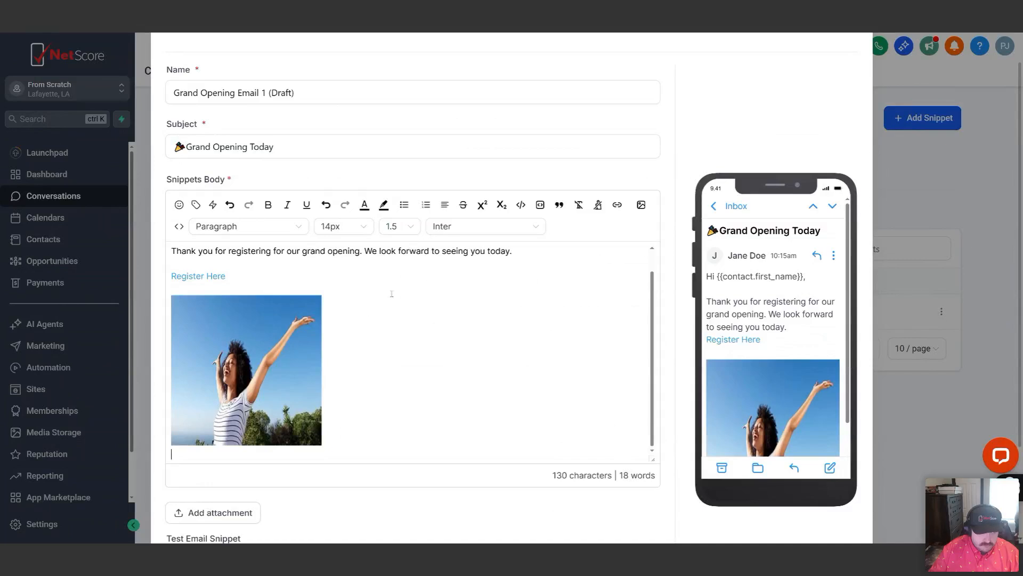
pyautogui.scroll(-2, 391, 294)
pyautogui.moveTo(653, 378); pyautogui.dragTo(653, 413)
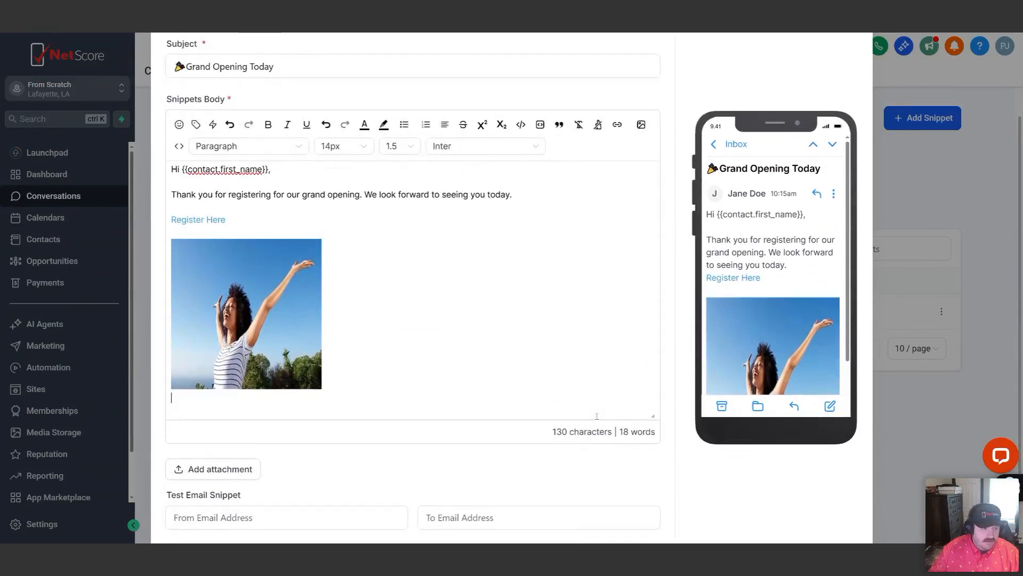
# Fill in the sender and recipient email addresses for the test email using the saved autofill entry
pyautogui.scroll(-2, 405, 395)
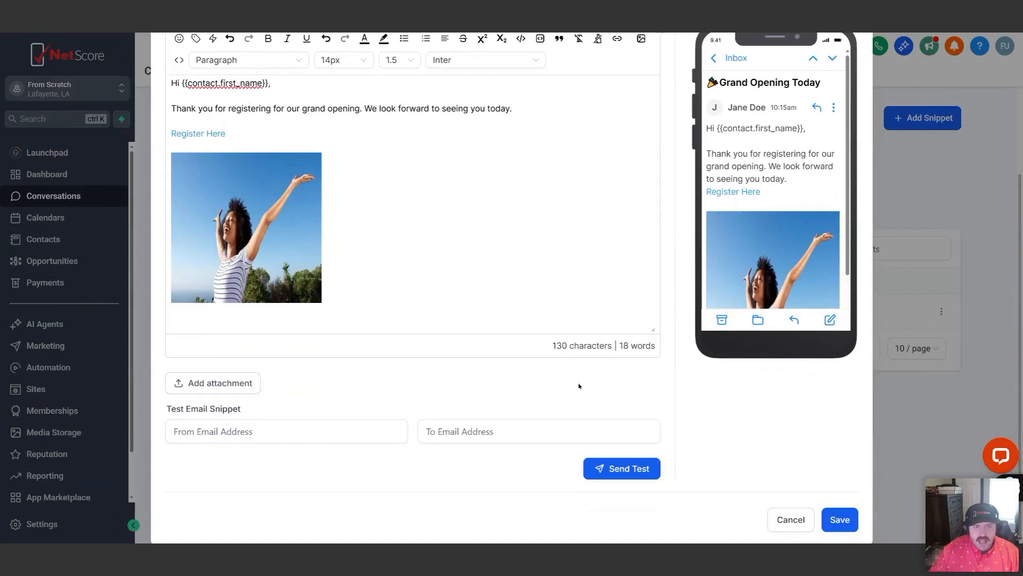
pyautogui.scroll(3, 740, 361)
pyautogui.scroll(-1, 651, 341)
pyautogui.scroll(-2, 651, 341)
pyautogui.click(299, 433)
pyautogui.press('Down')
pyautogui.press('Return')
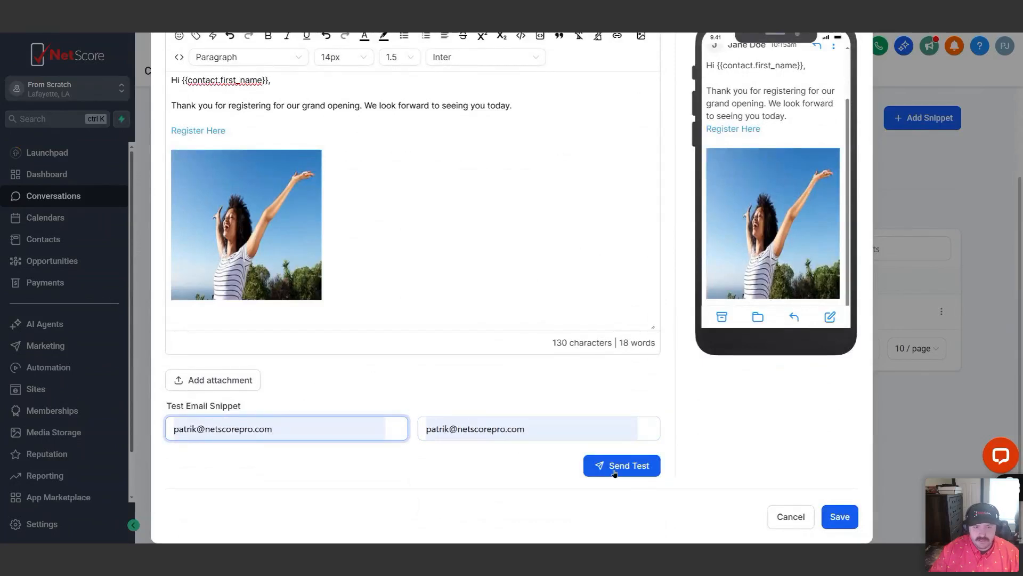
# Check the email in the phone preview and save the edited snippet
pyautogui.scroll(2, 781, 228)
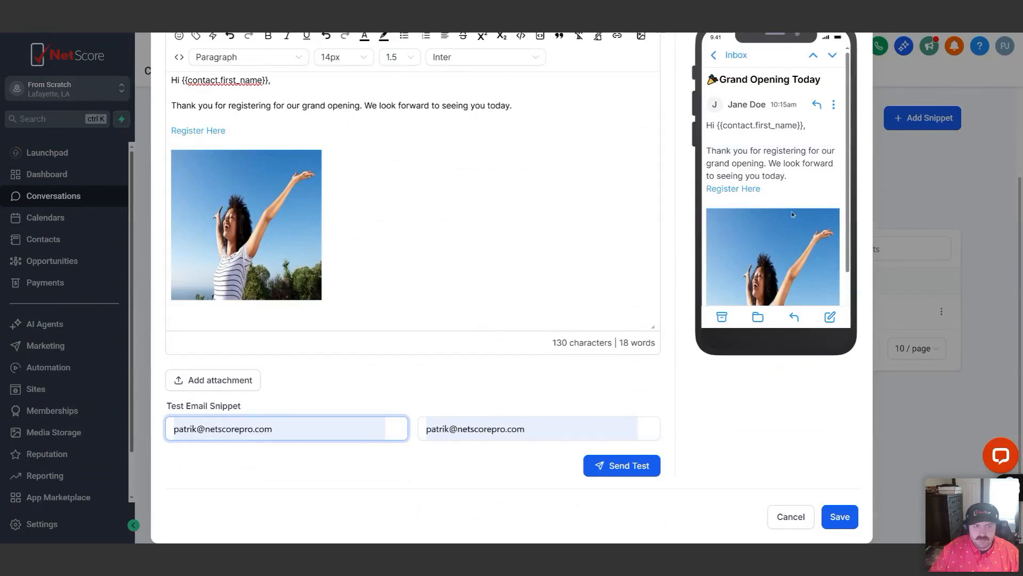
pyautogui.scroll(1, 592, 300)
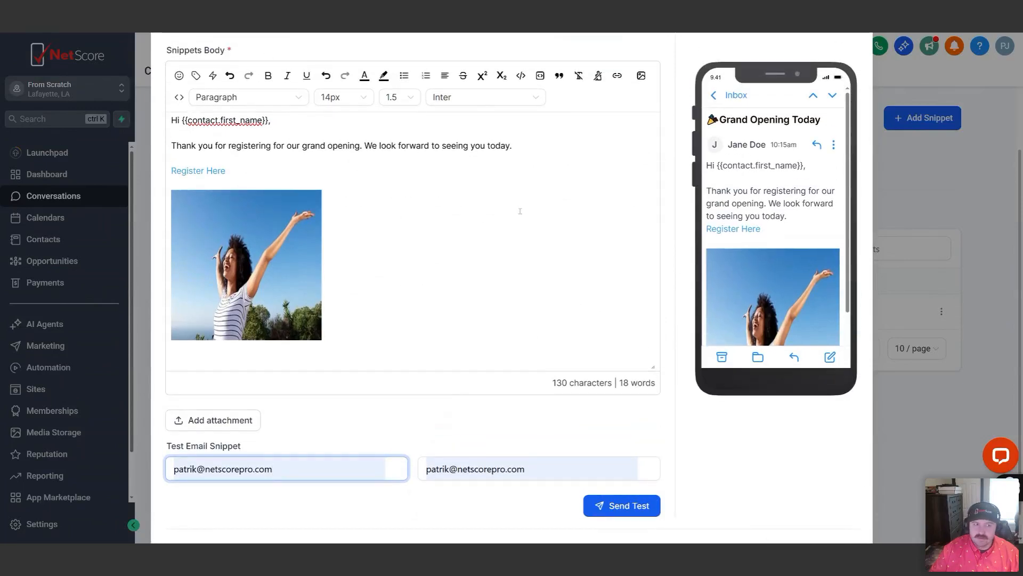
pyautogui.scroll(-1, 482, 217)
pyautogui.scroll(3, 480, 221)
pyautogui.scroll(-3, 480, 222)
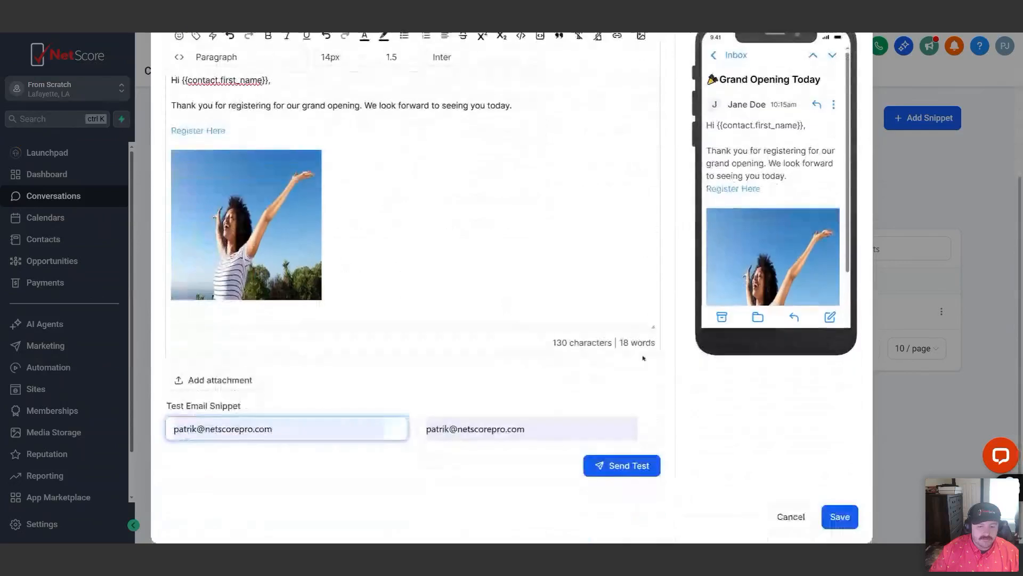
pyautogui.click(840, 517)
pyautogui.click(841, 517)
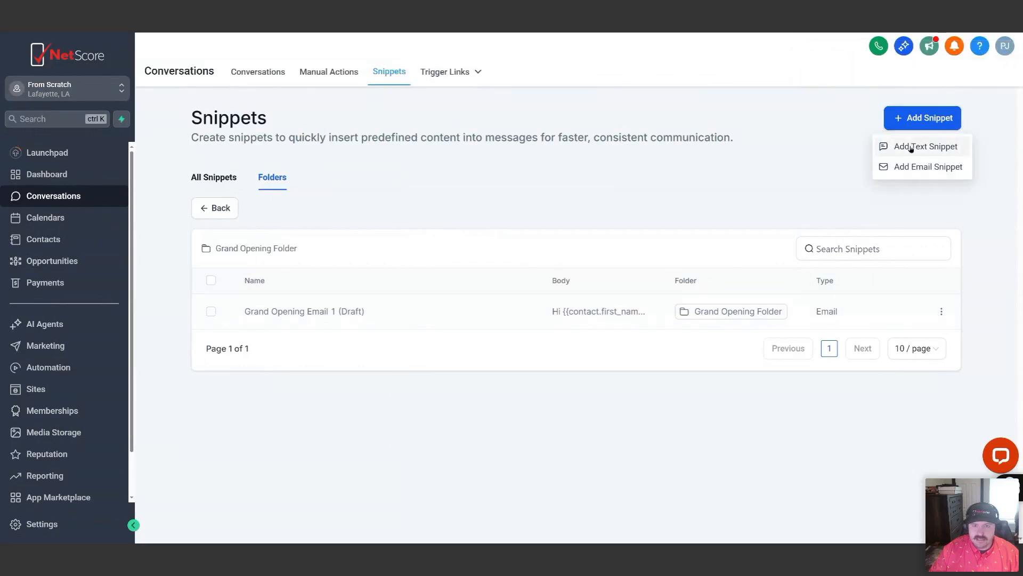
# Start a new text snippet in the Grand Opening Folder and name it "Grand Opening Text 1 (Draft)"
pyautogui.click(912, 149)
pyautogui.click(409, 136)
pyautogui.write('Gran')
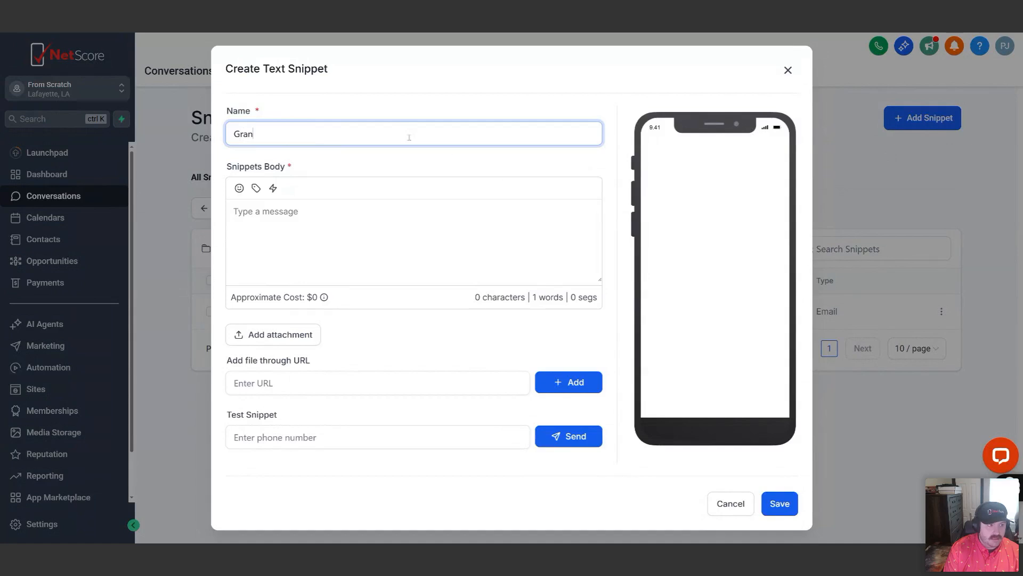
pyautogui.write('d Opening Text ')
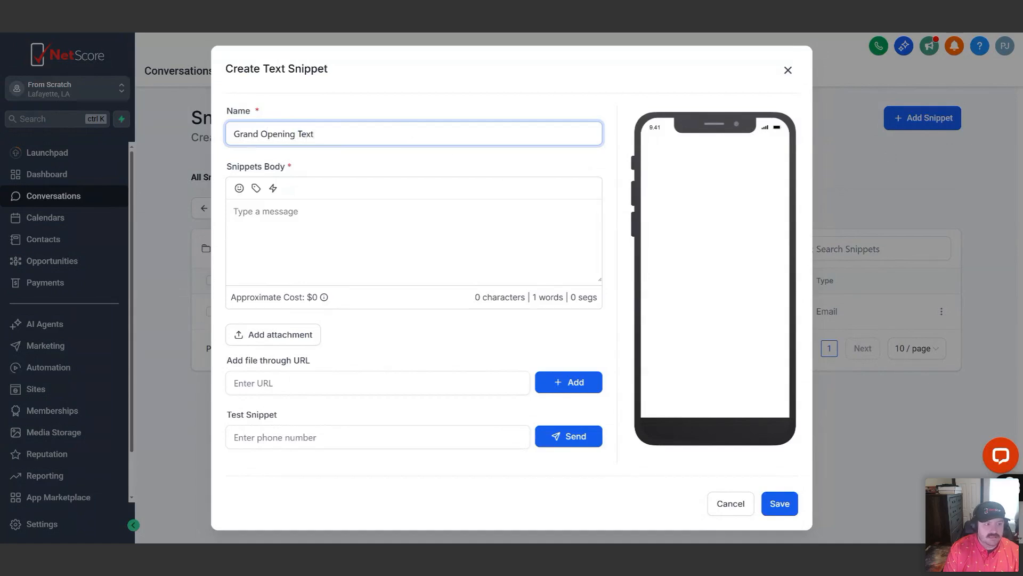
pyautogui.write('1 ()')
pyautogui.press('Left')
pyautogui.write('Draft')
pyautogui.press('Tab')
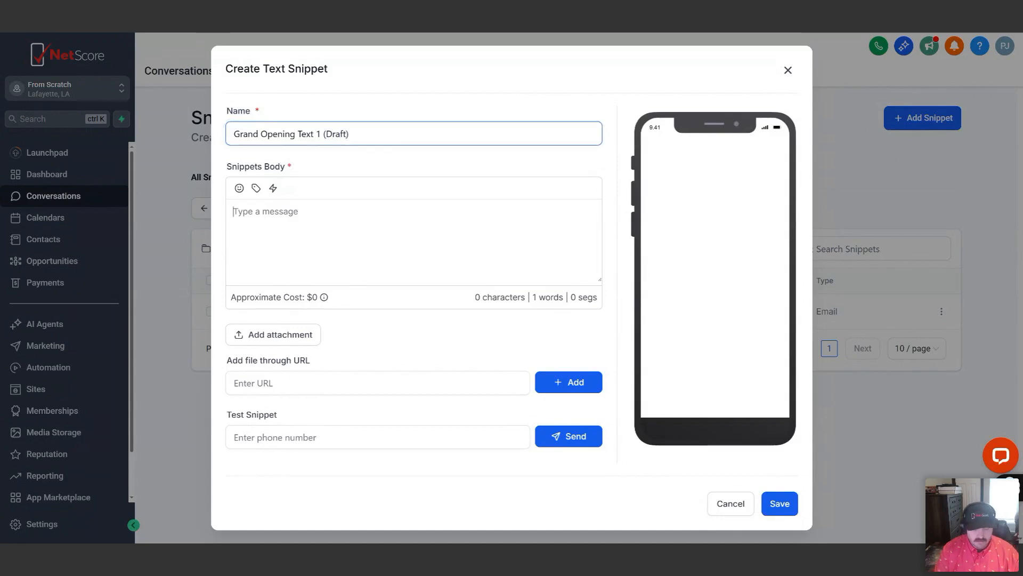
# Begin the snippet body with the greeting "Hi", the contact's First Name custom value and a comma, followed by a blank line
pyautogui.write('Hi')
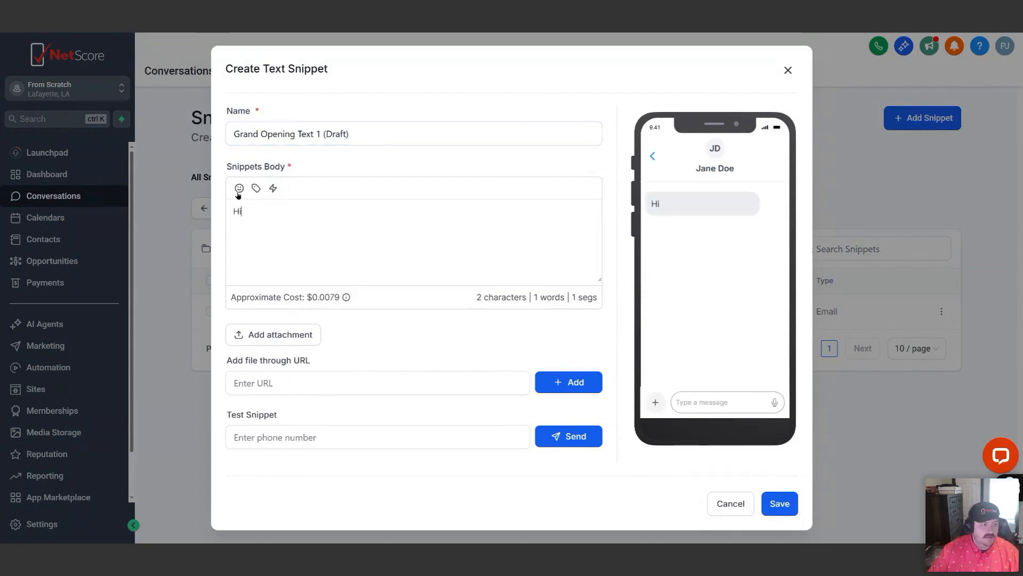
pyautogui.click(256, 188)
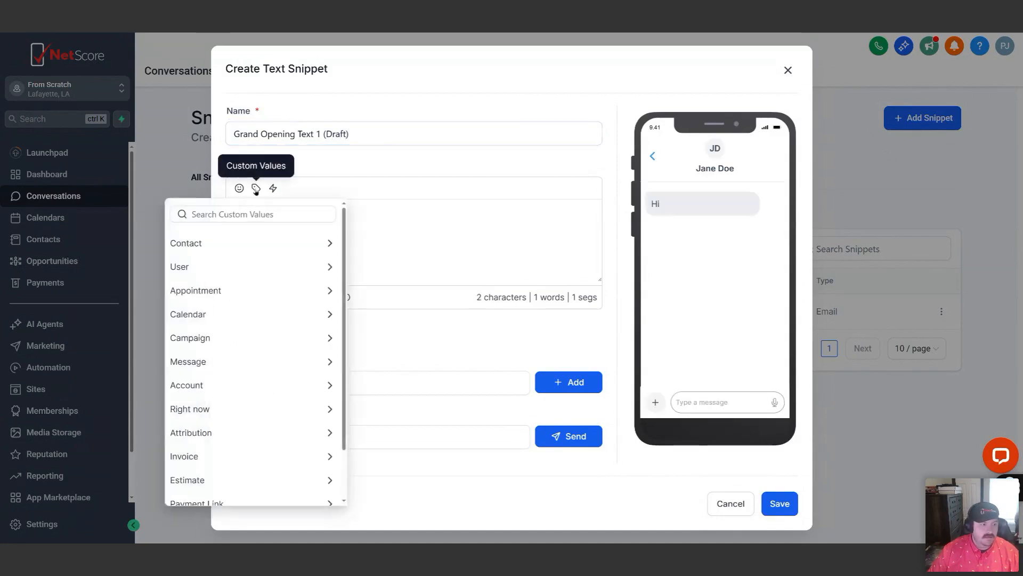
pyautogui.click(190, 245)
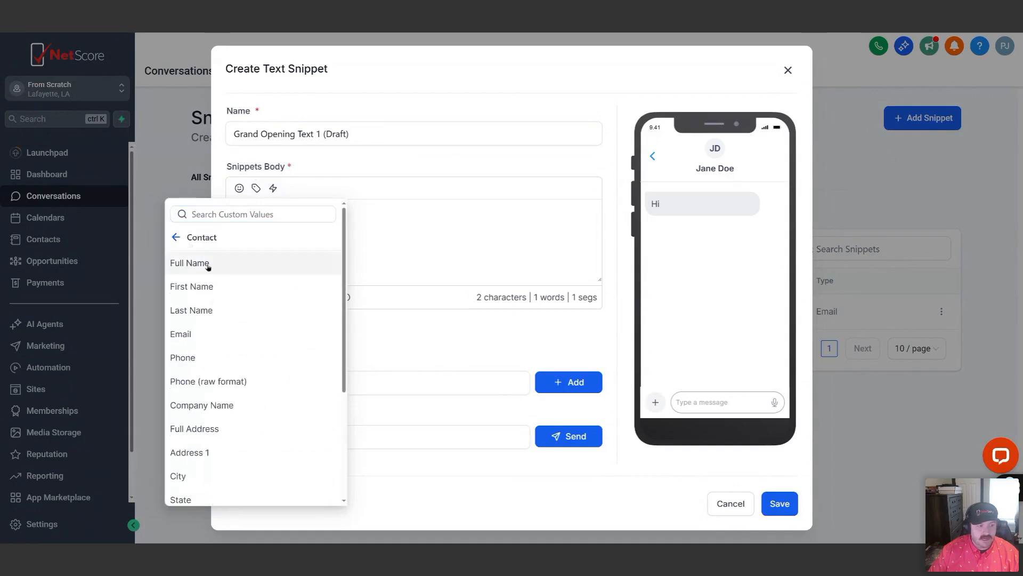
pyautogui.click(197, 287)
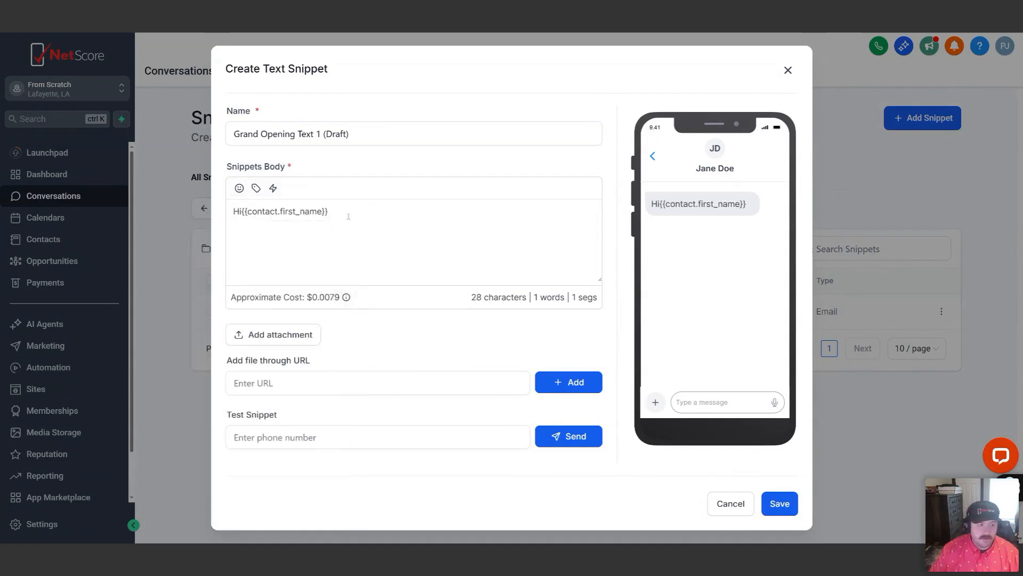
pyautogui.write(',')
pyautogui.press('Return')
pyautogui.press('Return')
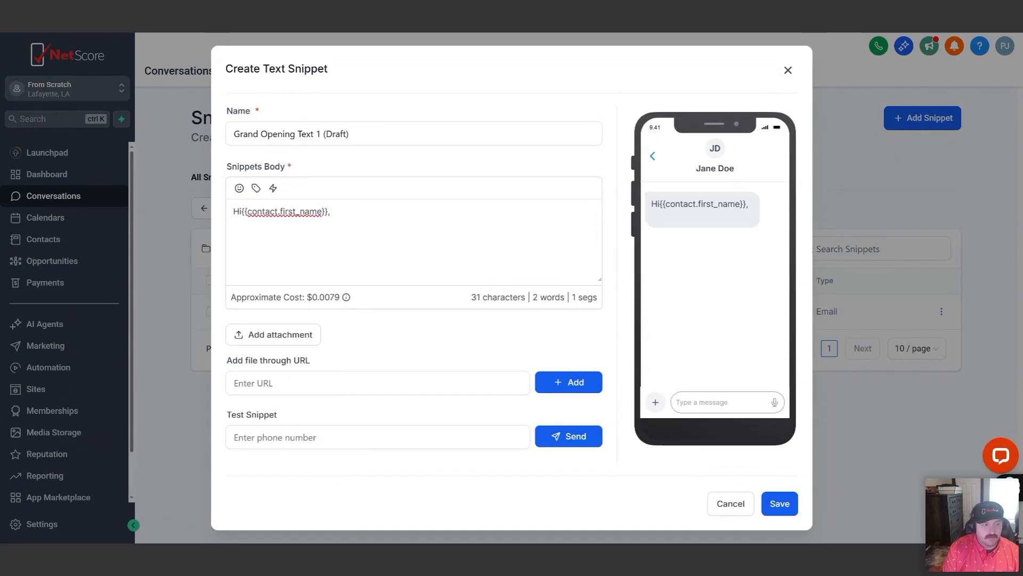
# Write "Thank you for your interest in our grand opening. Please check your email-" below the greeting
pyautogui.write('Thank you for ')
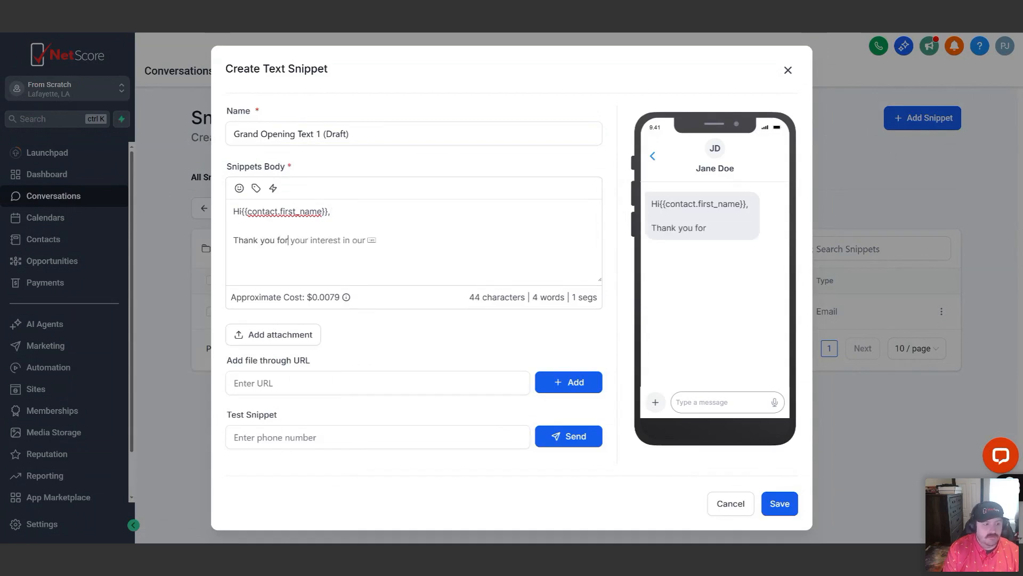
pyautogui.write('your interest in our grand')
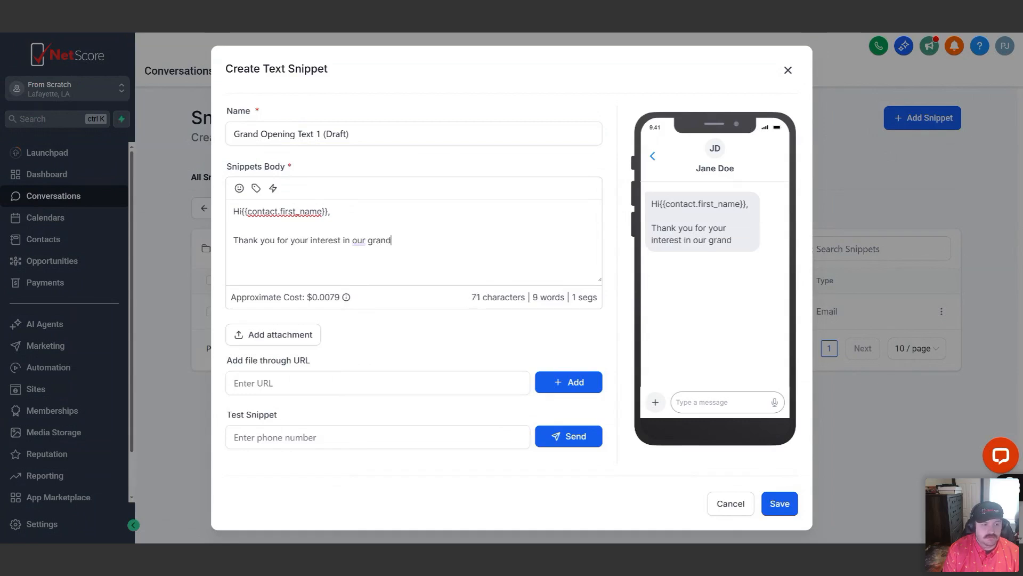
pyautogui.write(' opening. ')
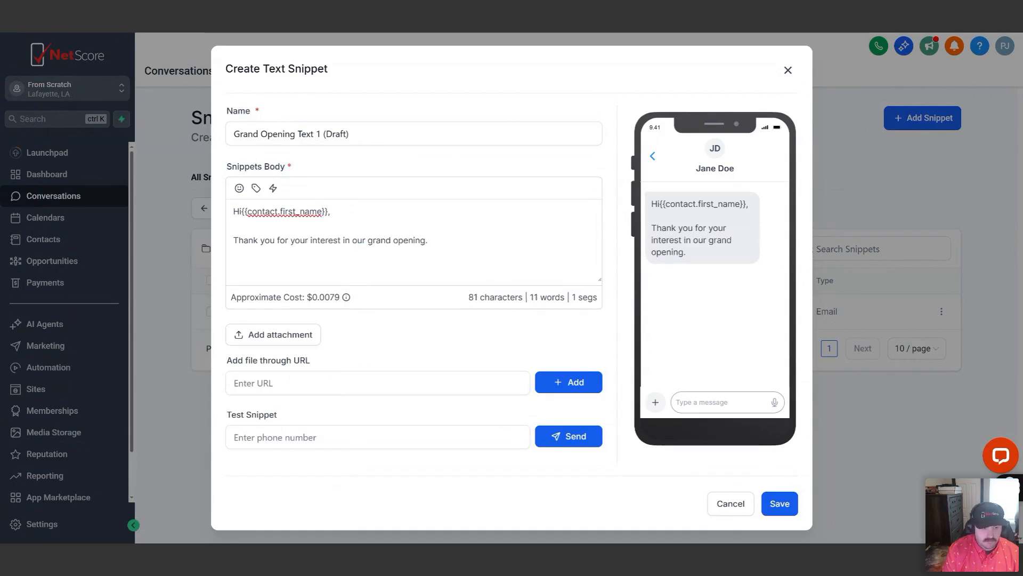
pyautogui.write('Please check y')
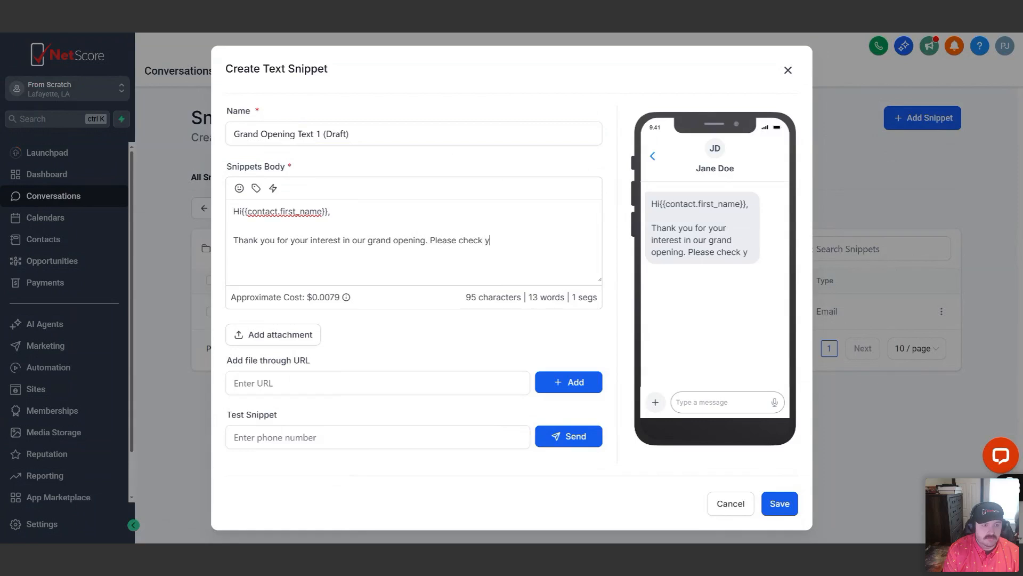
pyautogui.write('our email')
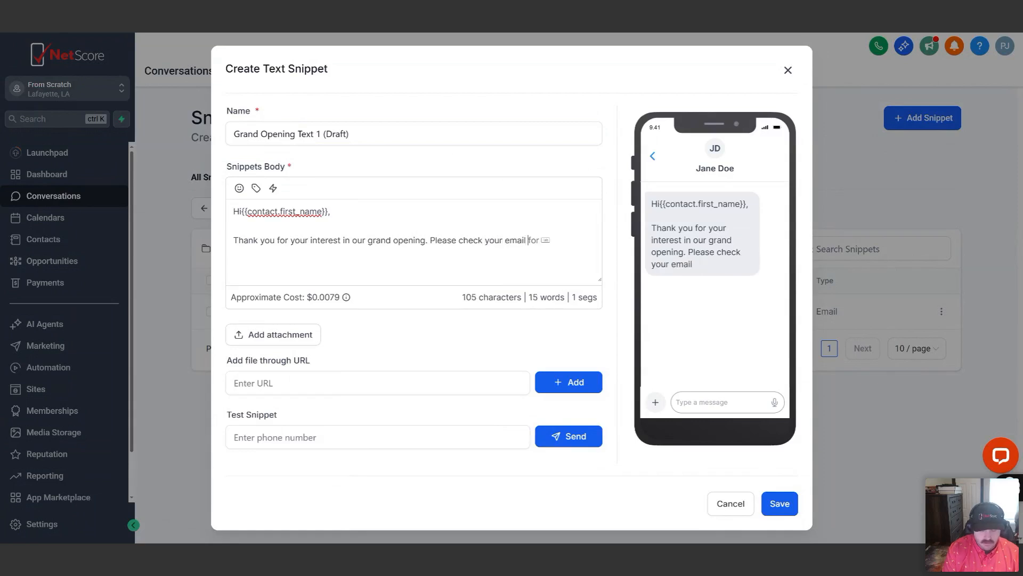
pyautogui.write('-')
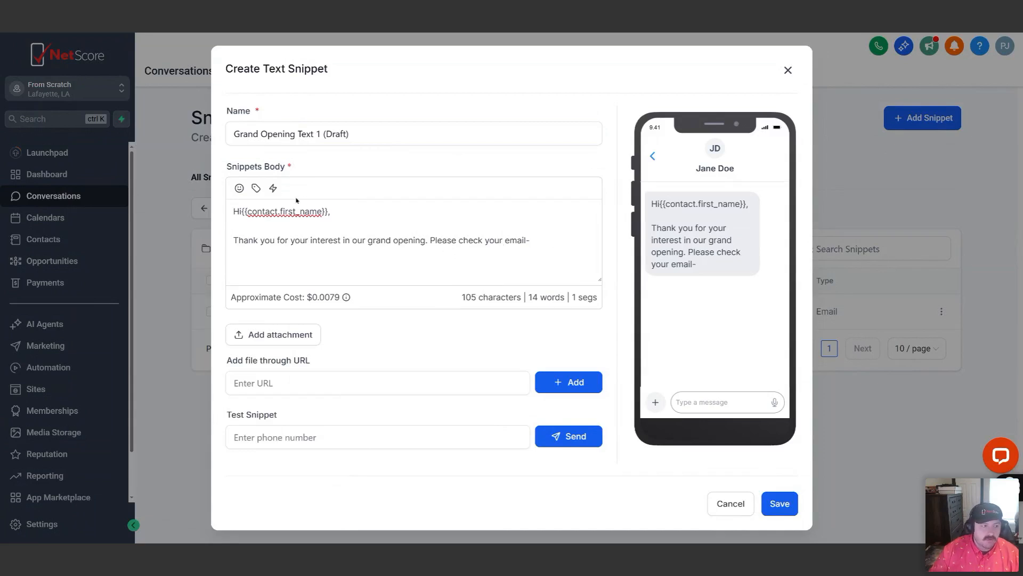
# Insert the contact's Email custom value after "email-" and finish the sentence with "for next steps."
pyautogui.click(256, 190)
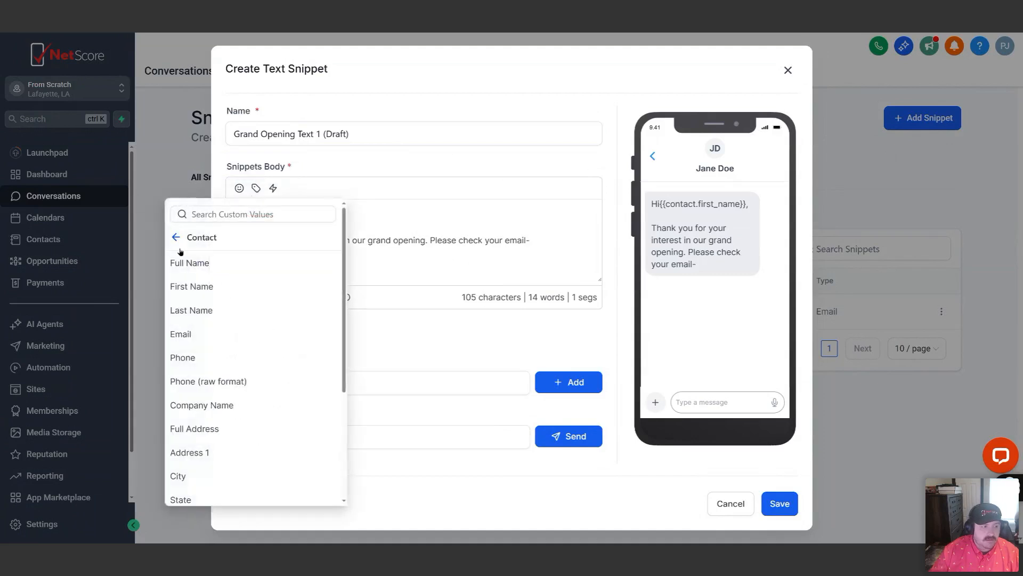
pyautogui.click(181, 334)
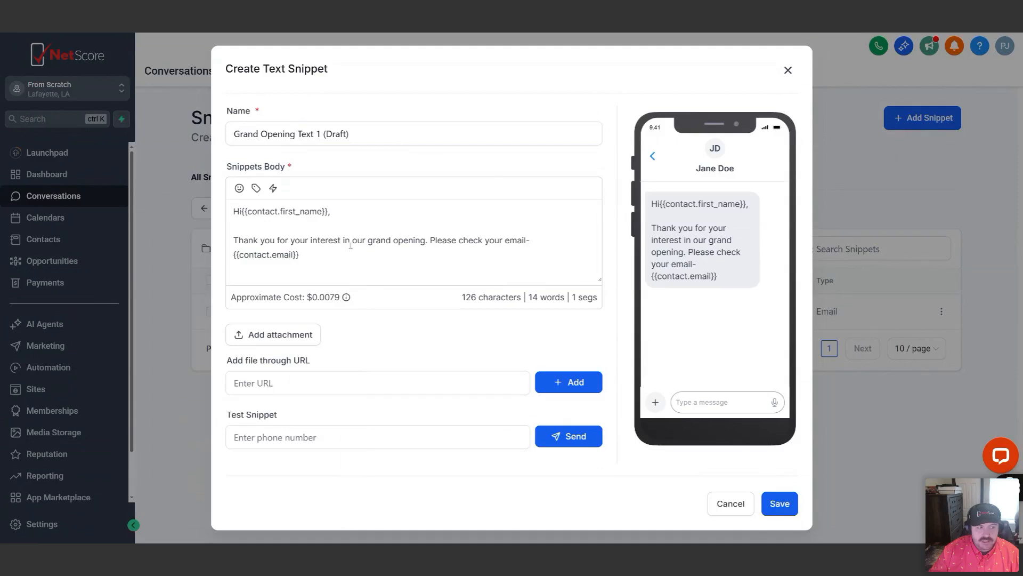
pyautogui.write('for ne')
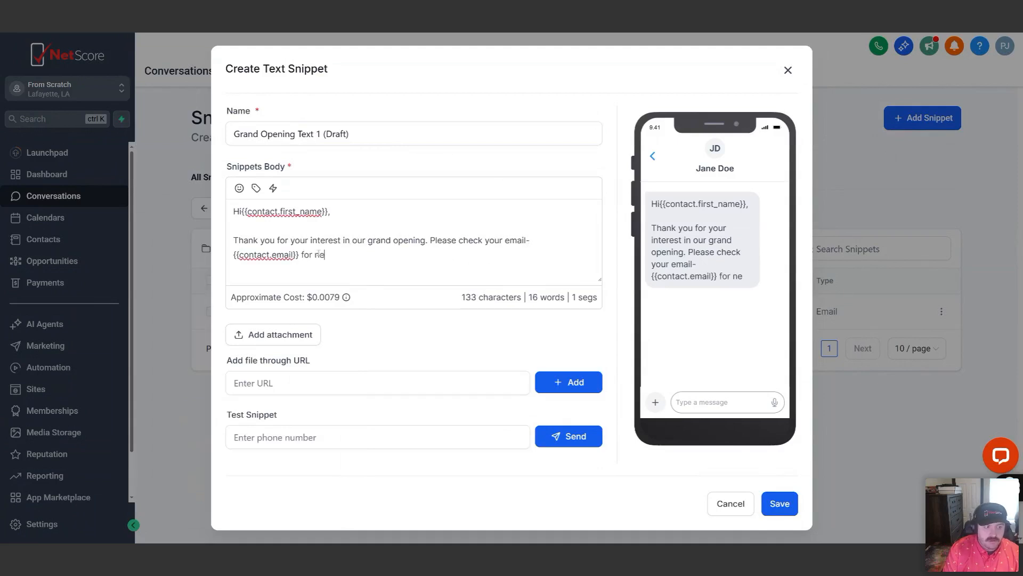
pyautogui.write('xt steps.')
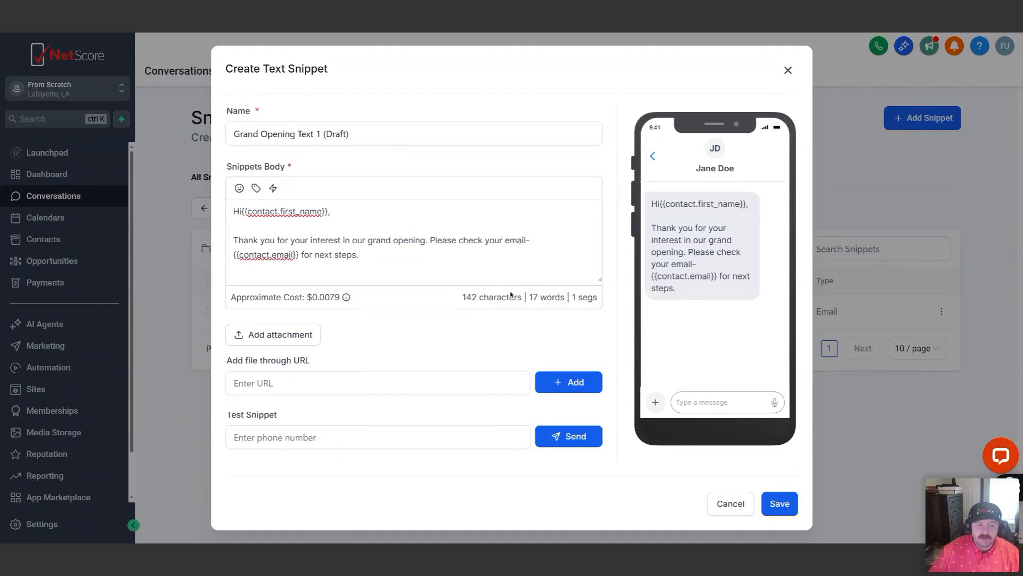
# Try a link emoji at the end of the message to see its effect on the segment count, and remove it
pyautogui.moveTo(461, 297); pyautogui.dragTo(525, 297)
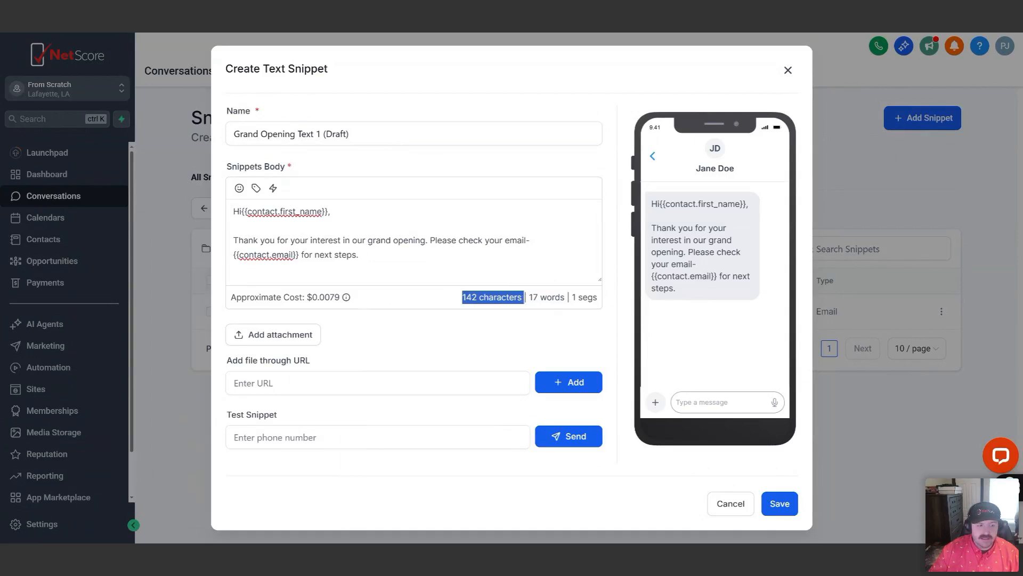
pyautogui.click(383, 254)
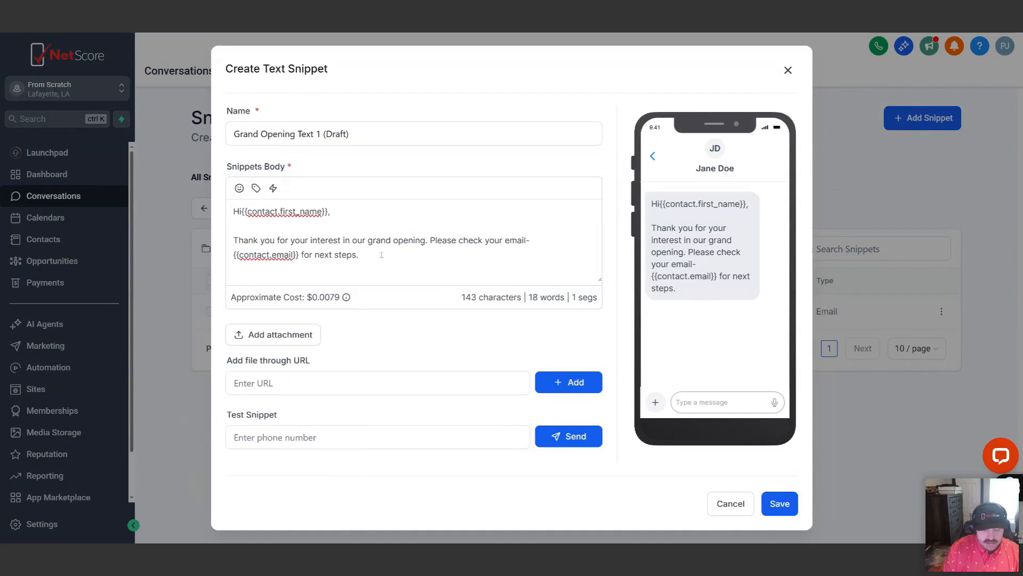
pyautogui.write('🛹')
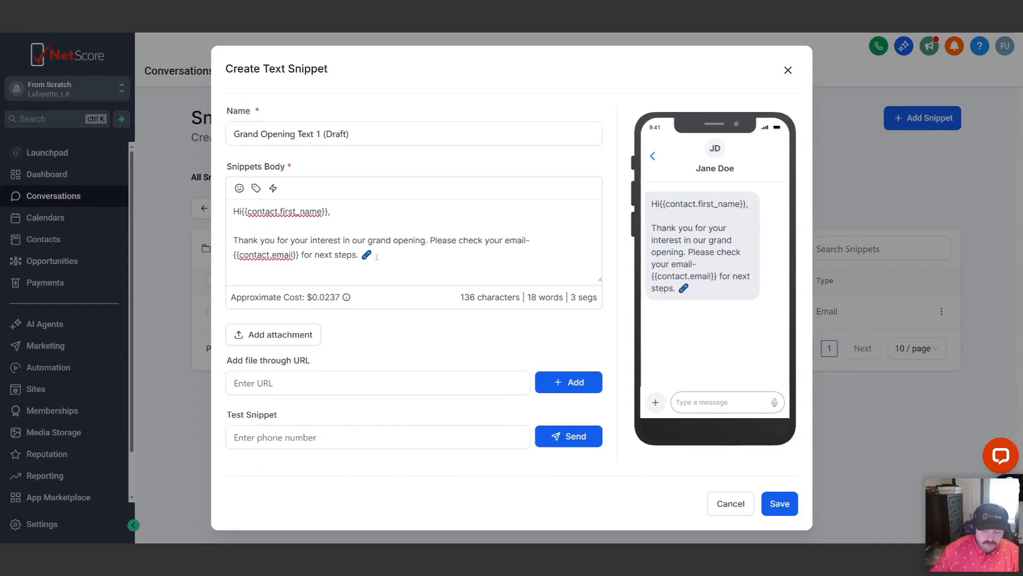
pyautogui.press('BackSpace')
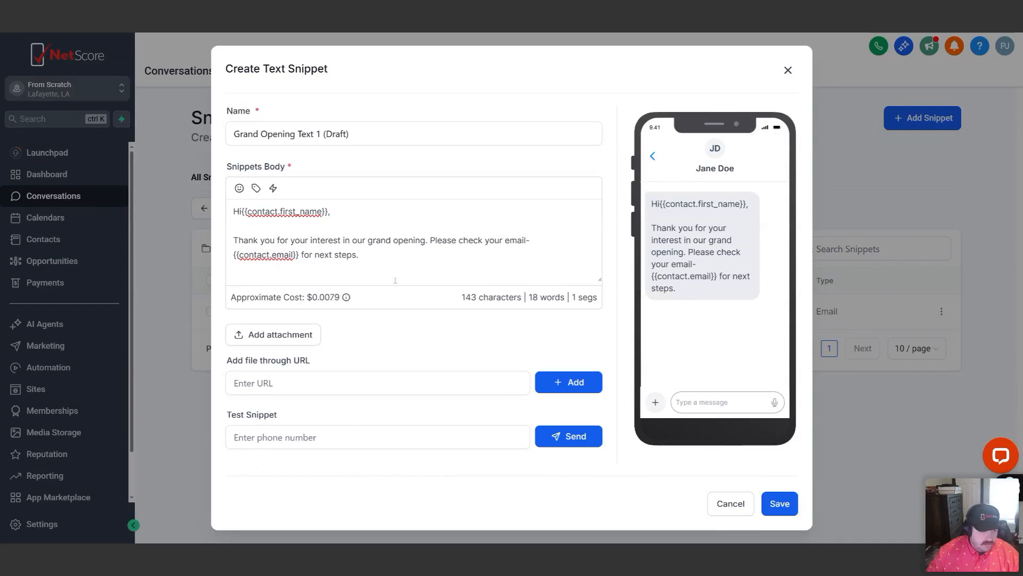
# Save the text snippet, leaving the file URL and test phone number empty
pyautogui.click(316, 378)
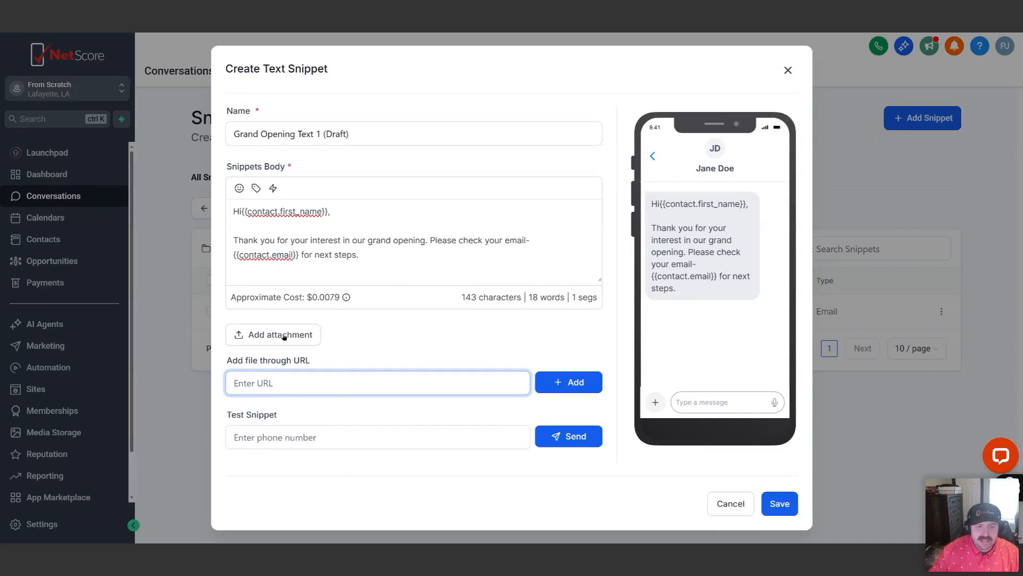
pyautogui.click(279, 446)
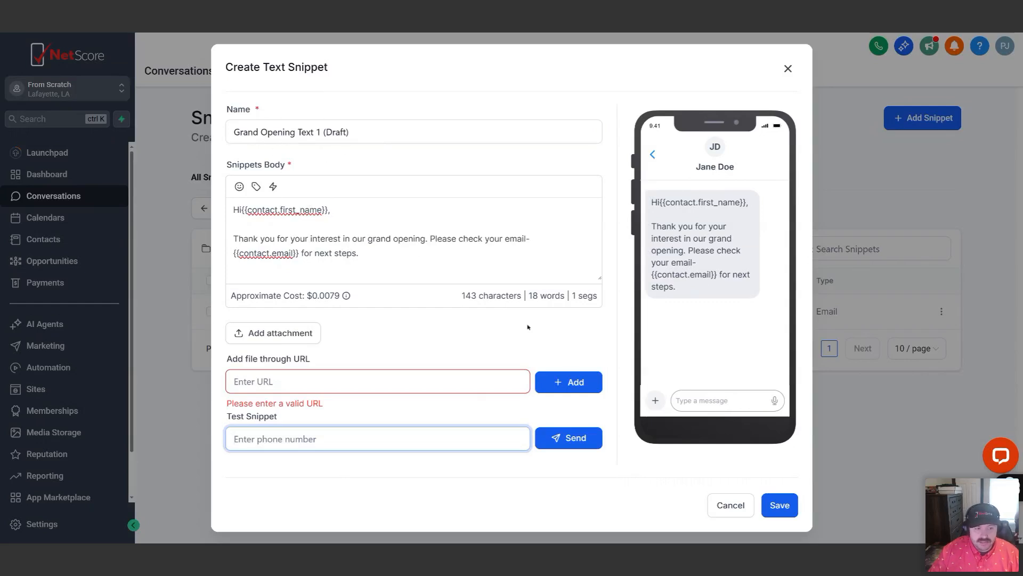
pyautogui.click(789, 506)
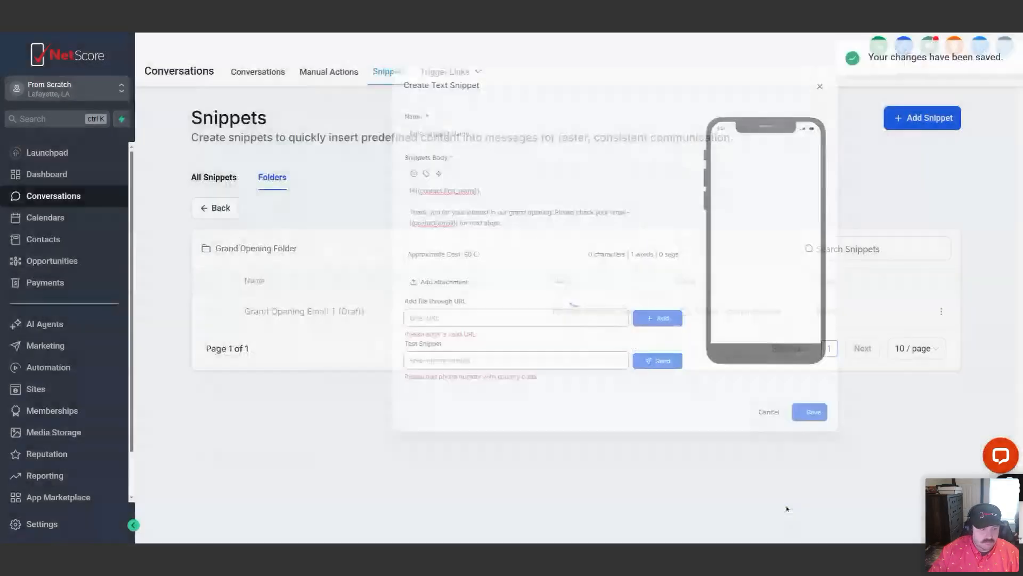
# Reopen the Grand Opening Folder to check which snippets it contains, and return to the folder list
pyautogui.click(225, 209)
pyautogui.click(269, 281)
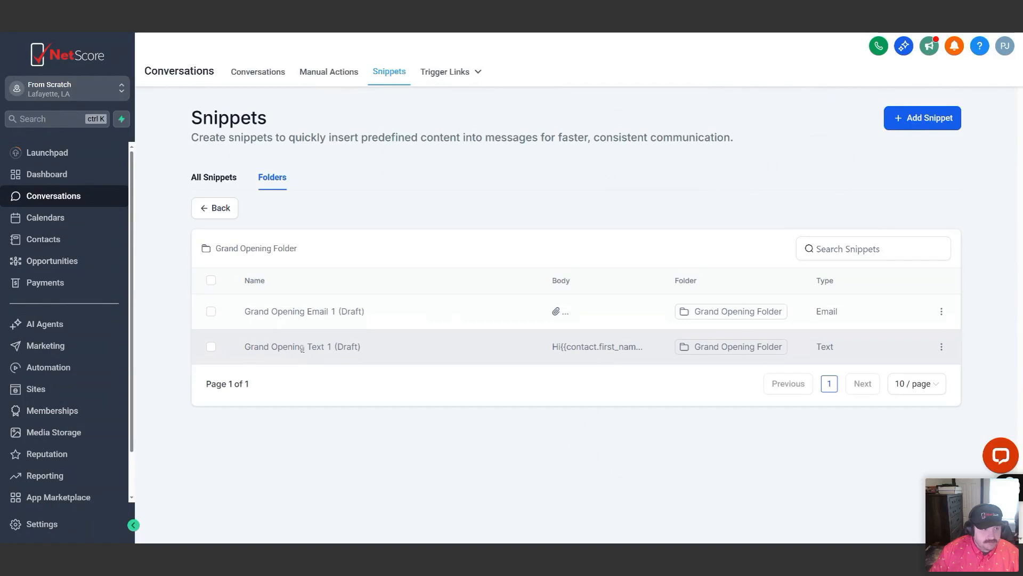
pyautogui.click(223, 210)
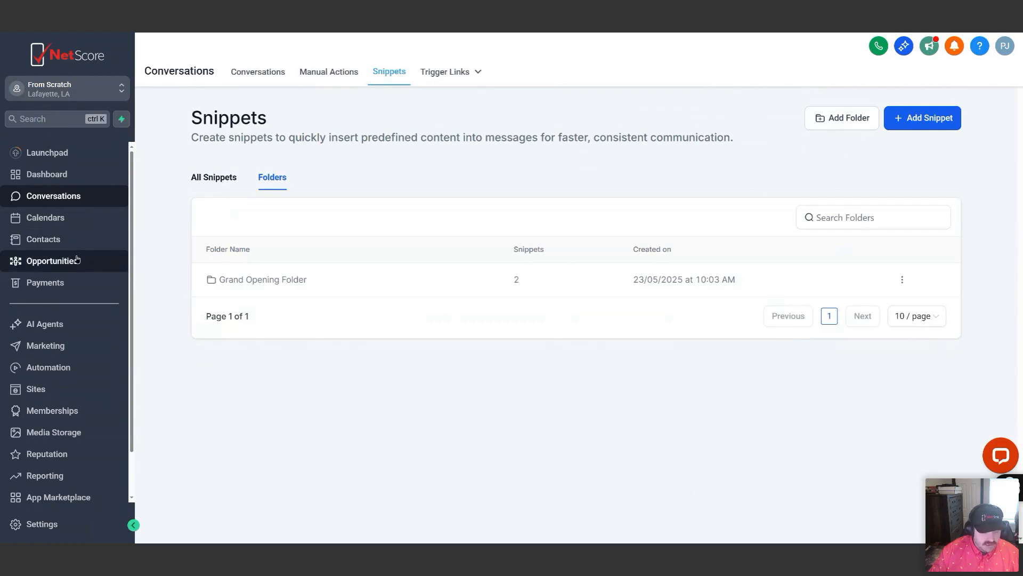
# Create a workflow folder named "Grand Opening" in the Automation area
pyautogui.click(72, 370)
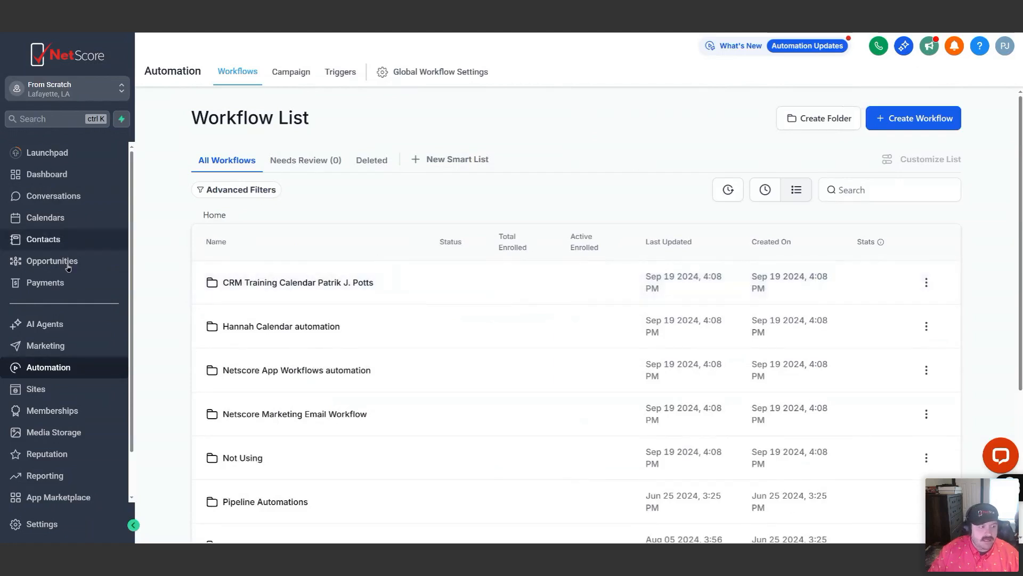
pyautogui.click(835, 123)
pyautogui.click(478, 336)
pyautogui.write('G')
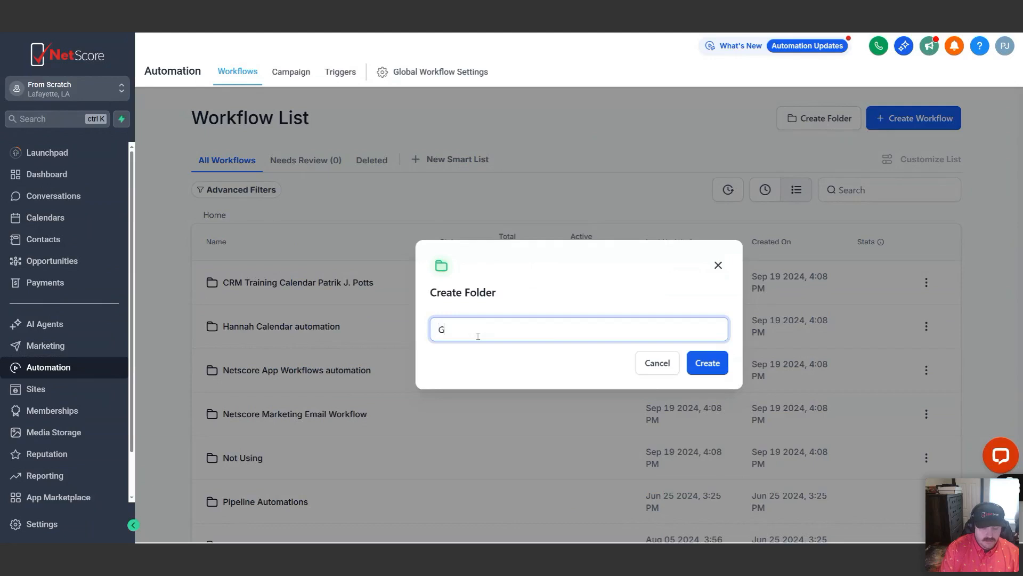
pyautogui.write('rand Opening')
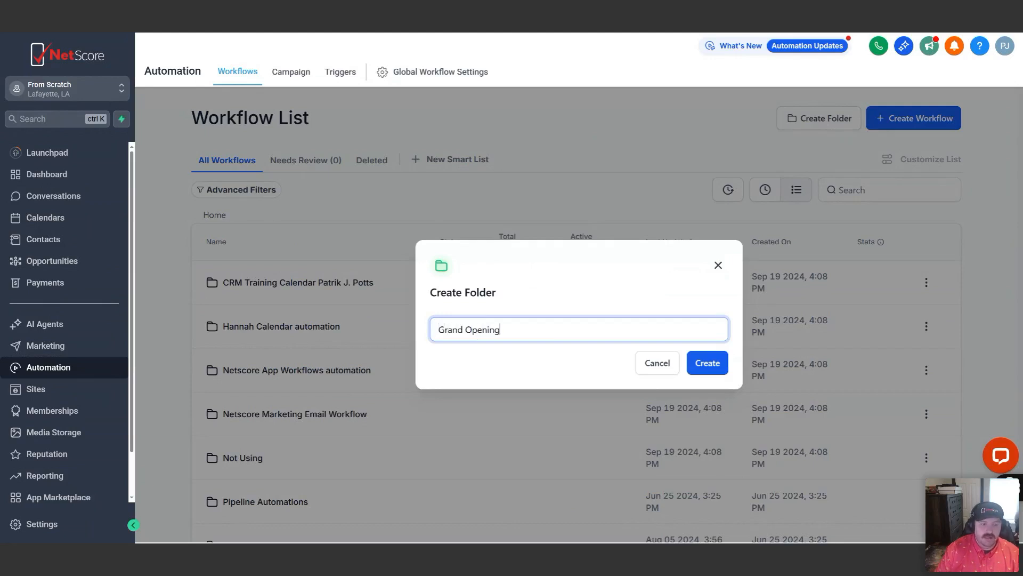
pyautogui.click(702, 363)
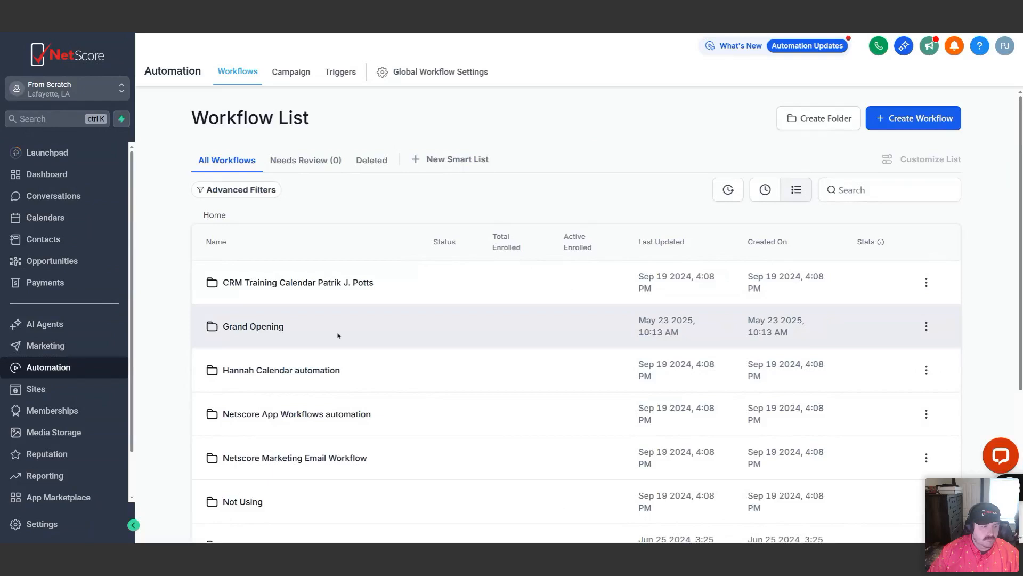
# Create a new workflow from scratch inside the Grand Opening workflow folder
pyautogui.click(254, 327)
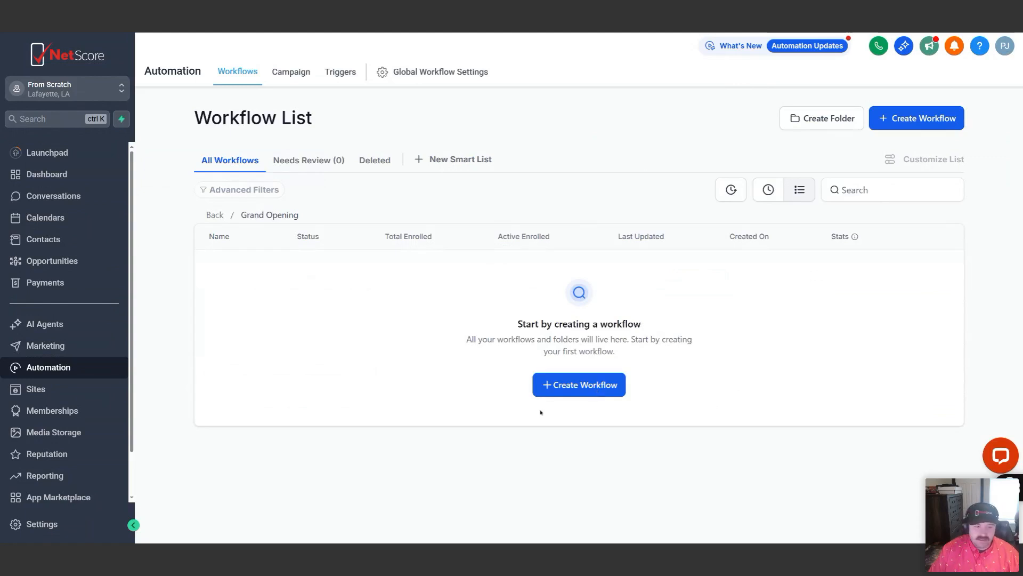
pyautogui.click(574, 386)
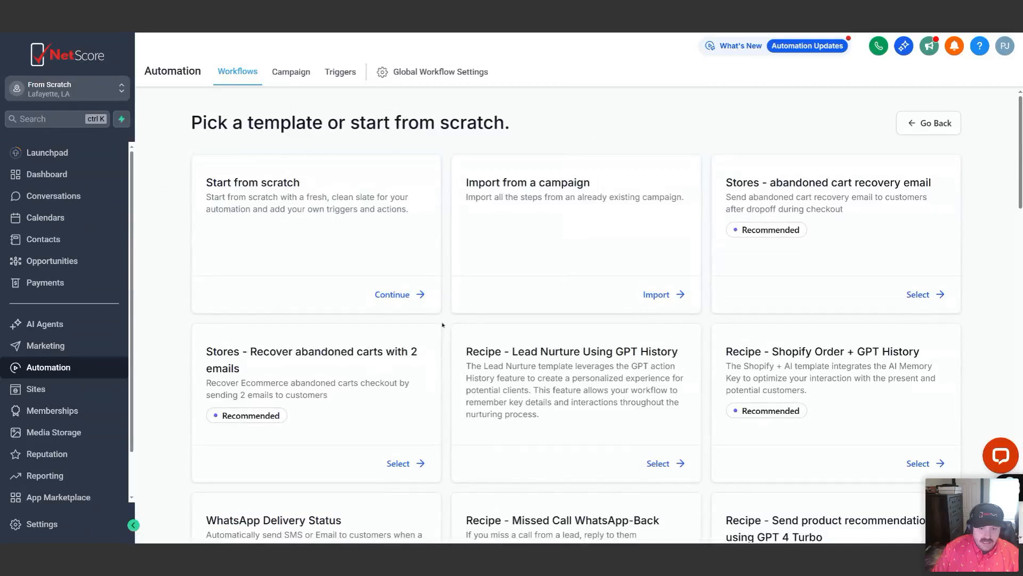
pyautogui.click(399, 295)
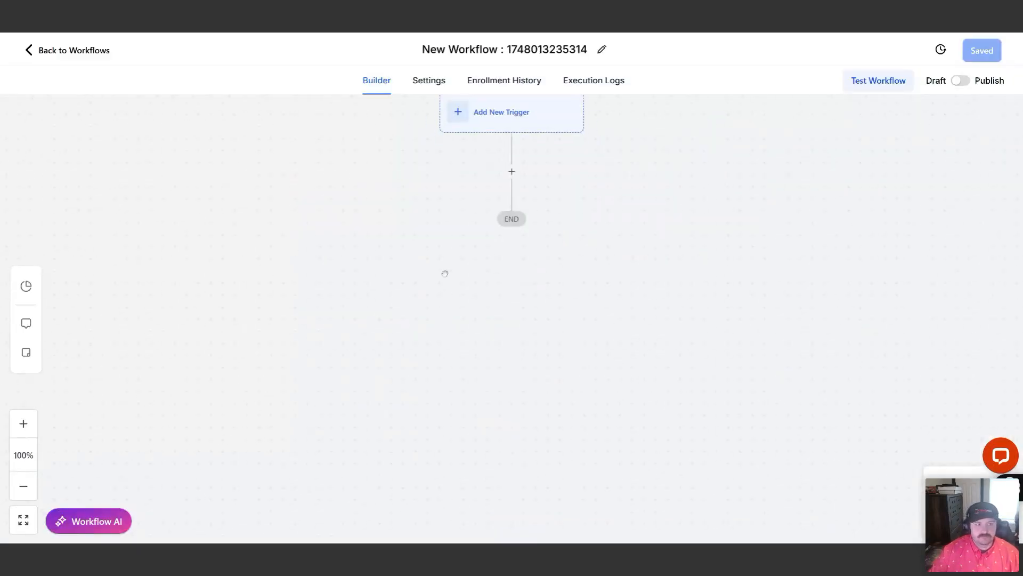
# Rename the workflow "Grand Opening Drip" and save it
pyautogui.click(524, 60)
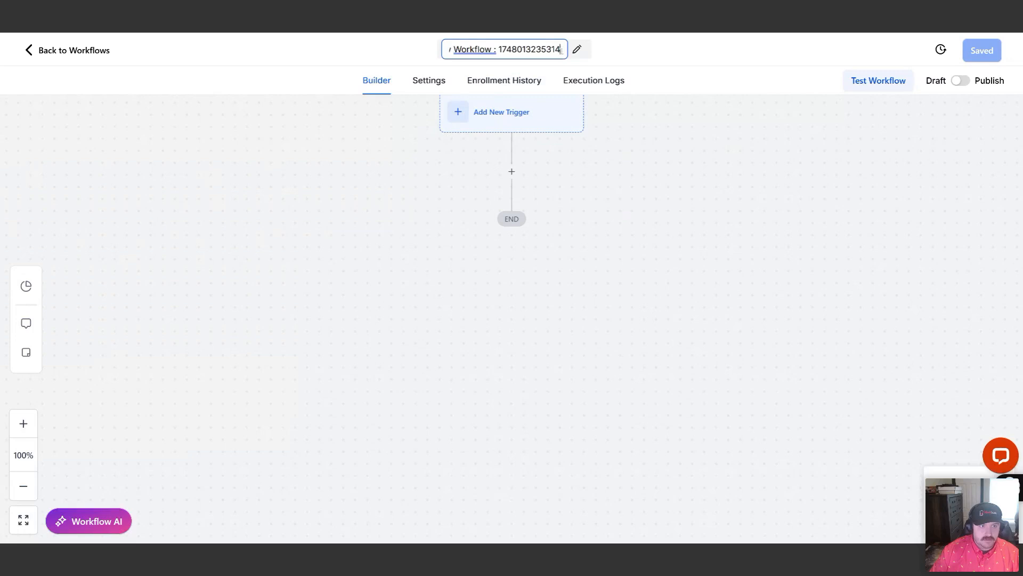
pyautogui.write('Grand Opening ')
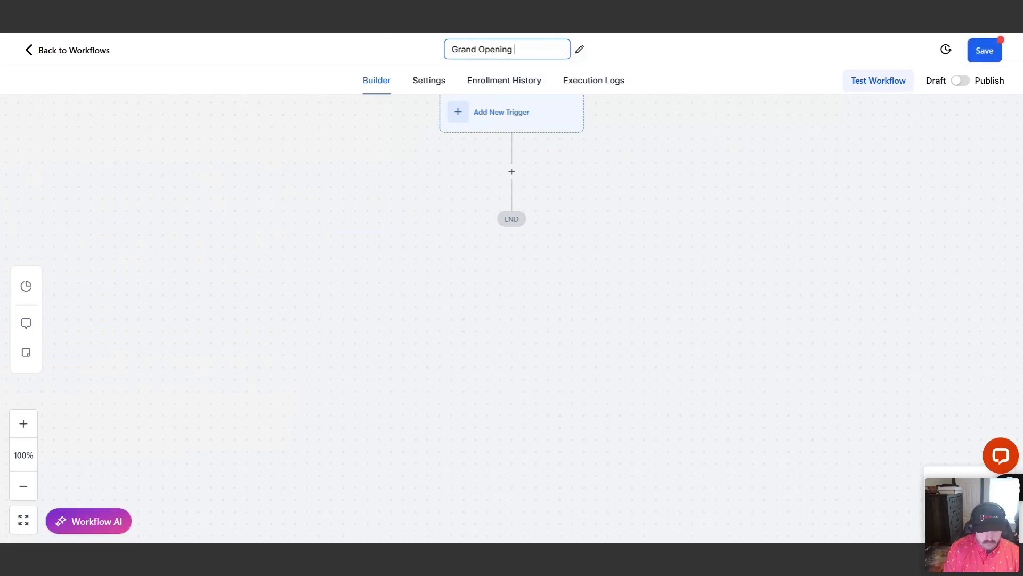
pyautogui.write('Drip')
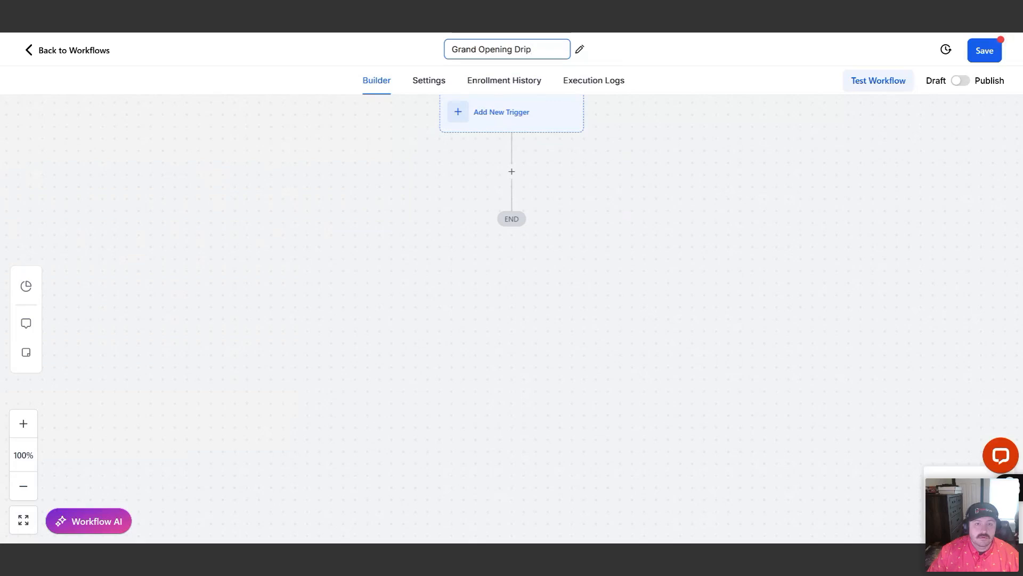
pyautogui.click(988, 58)
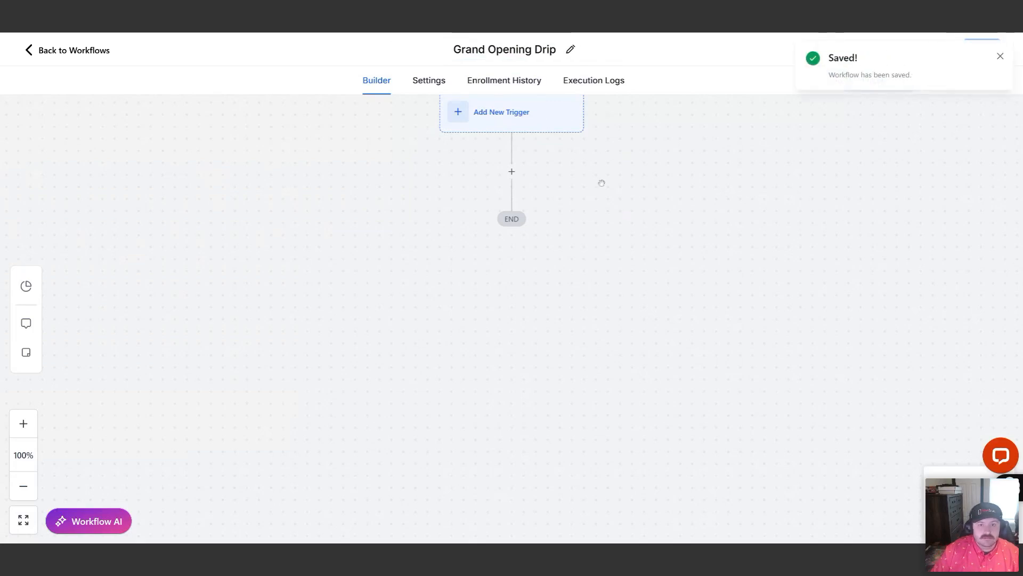
# Look through the available workflow triggers and search them for "form", leaving the list without adding a trigger
pyautogui.click(1000, 57)
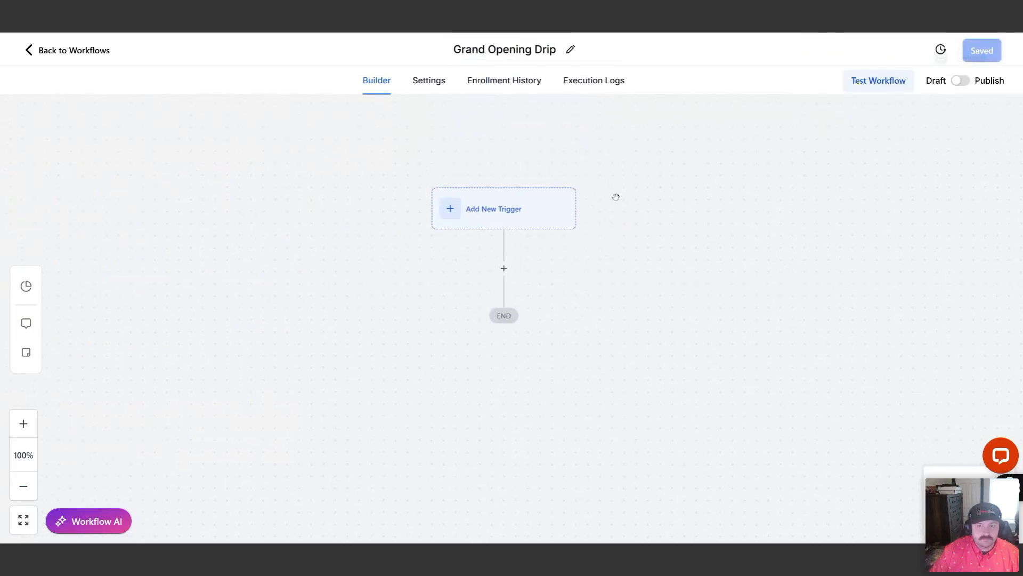
pyautogui.click(517, 217)
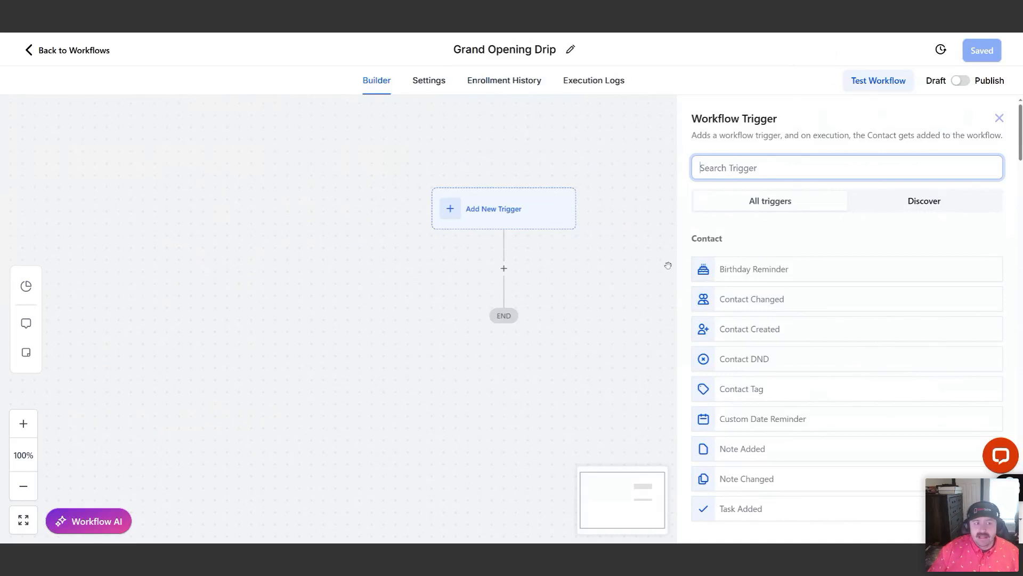
pyautogui.scroll(-4, 752, 309)
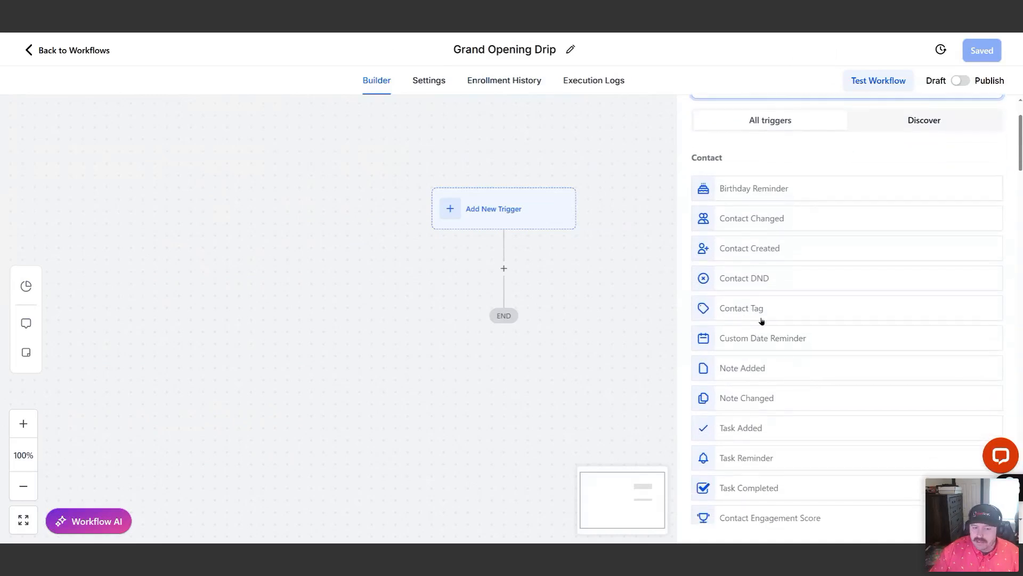
pyautogui.scroll(4, 768, 151)
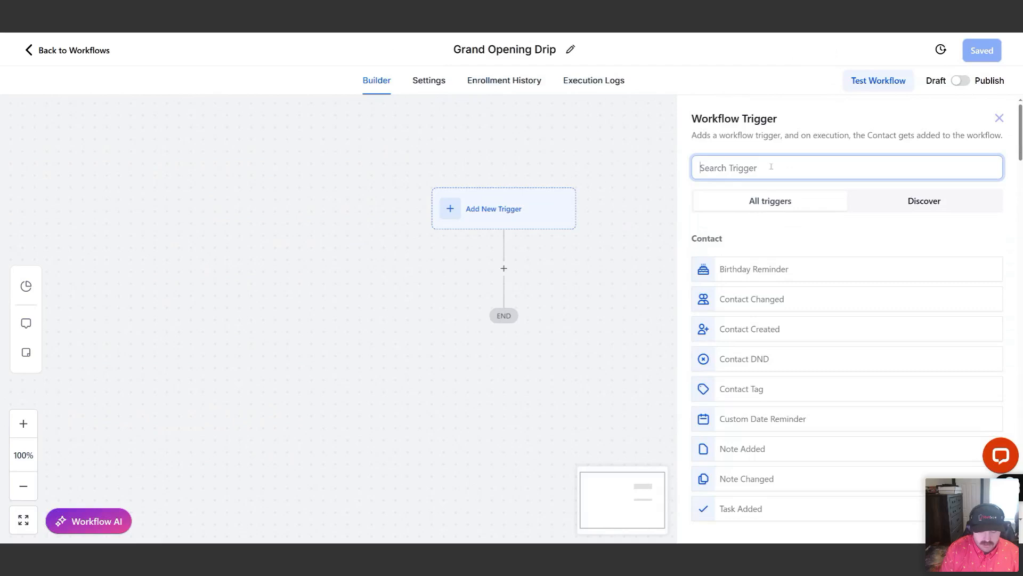
pyautogui.write('form')
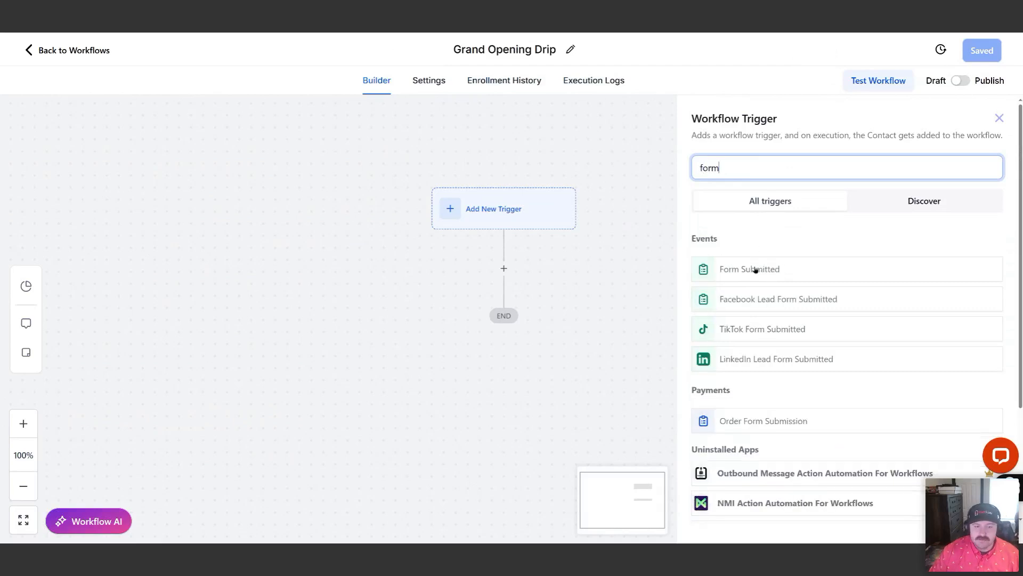
pyautogui.click(999, 123)
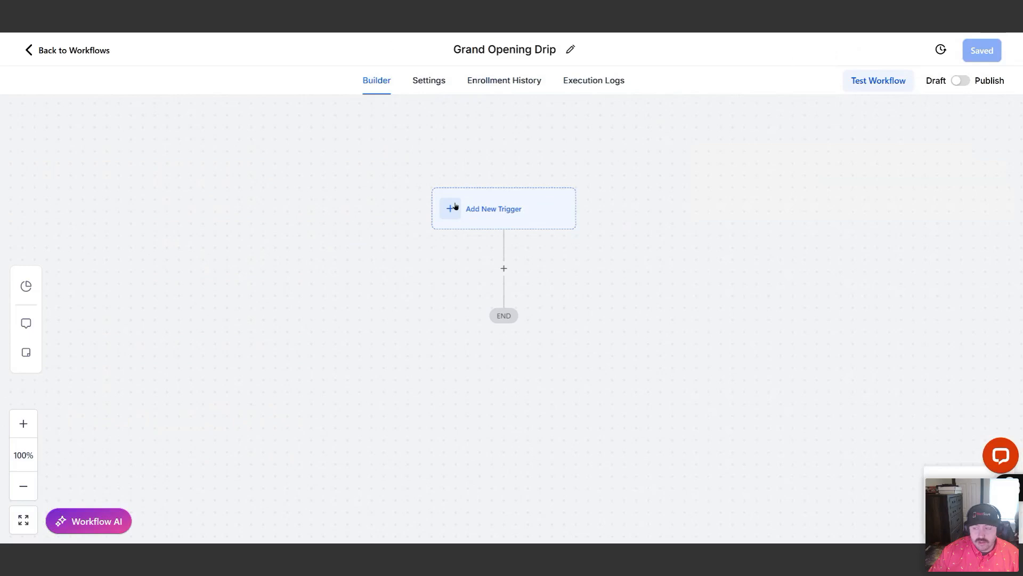
# Add an SMS action below the trigger that uses the template "Grand Opening Text 1 (Draft) (HTML snippet)", and save the action
pyautogui.click(504, 268)
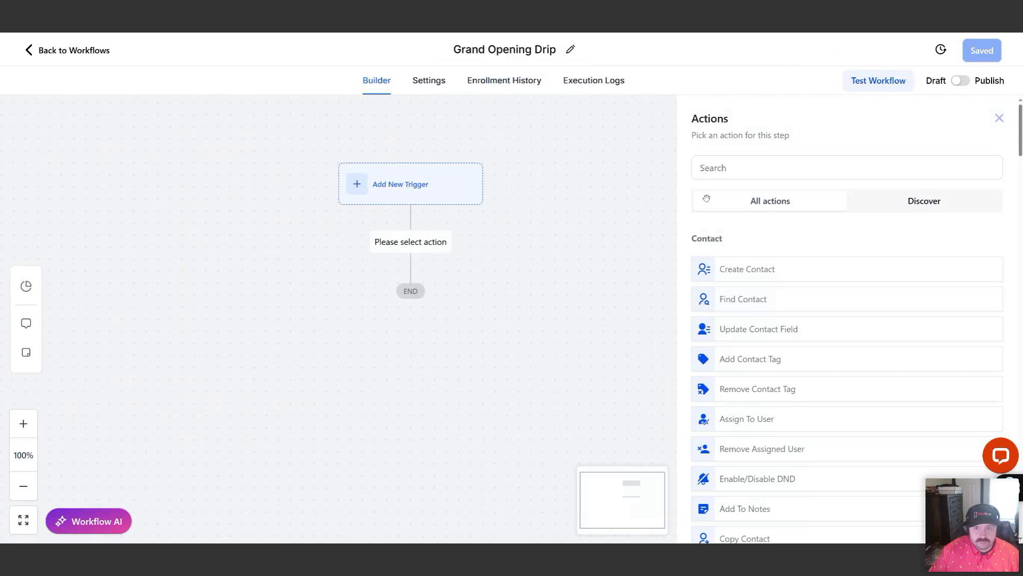
pyautogui.click(998, 118)
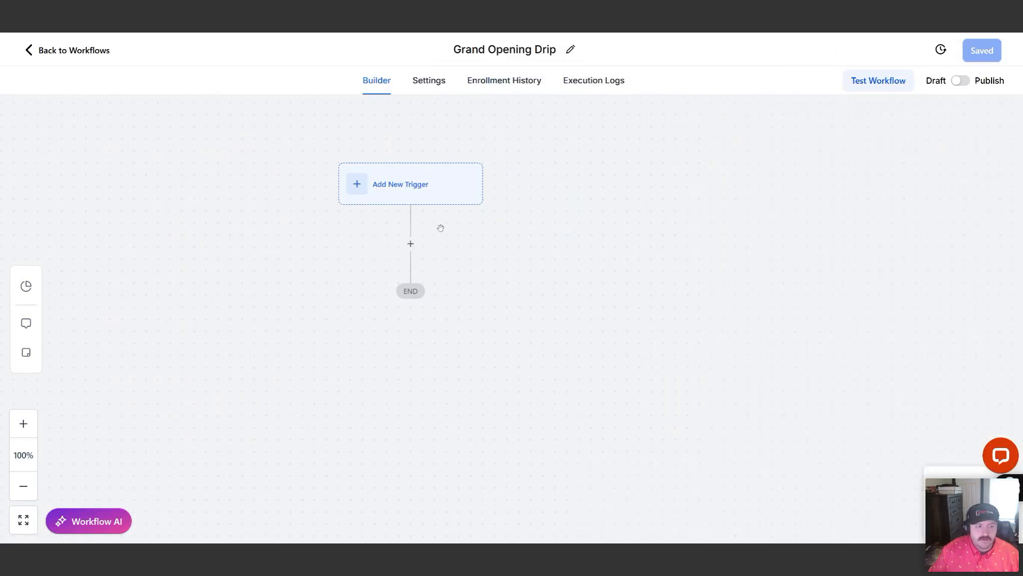
pyautogui.click(411, 242)
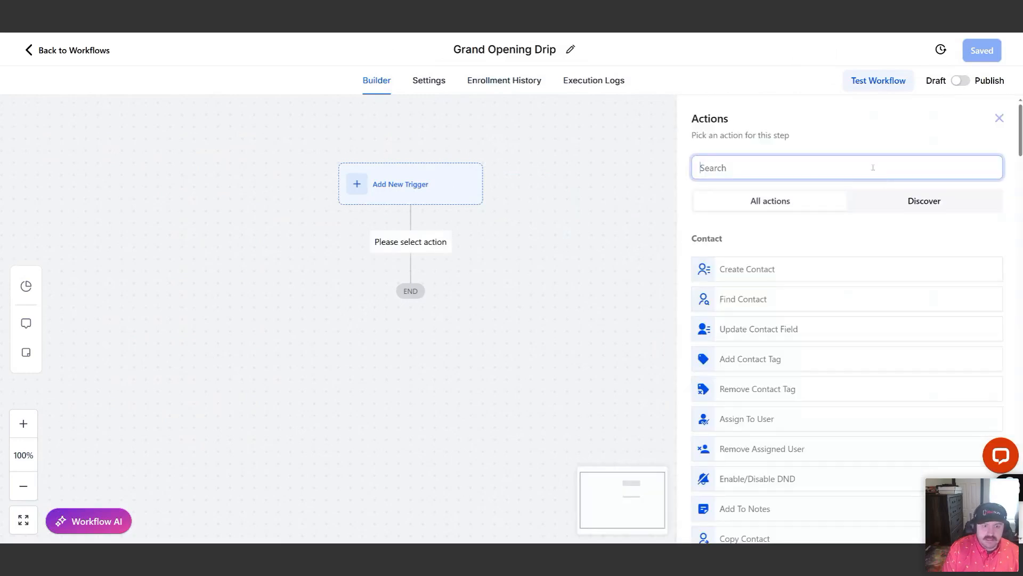
pyautogui.write('sms')
pyautogui.click(729, 266)
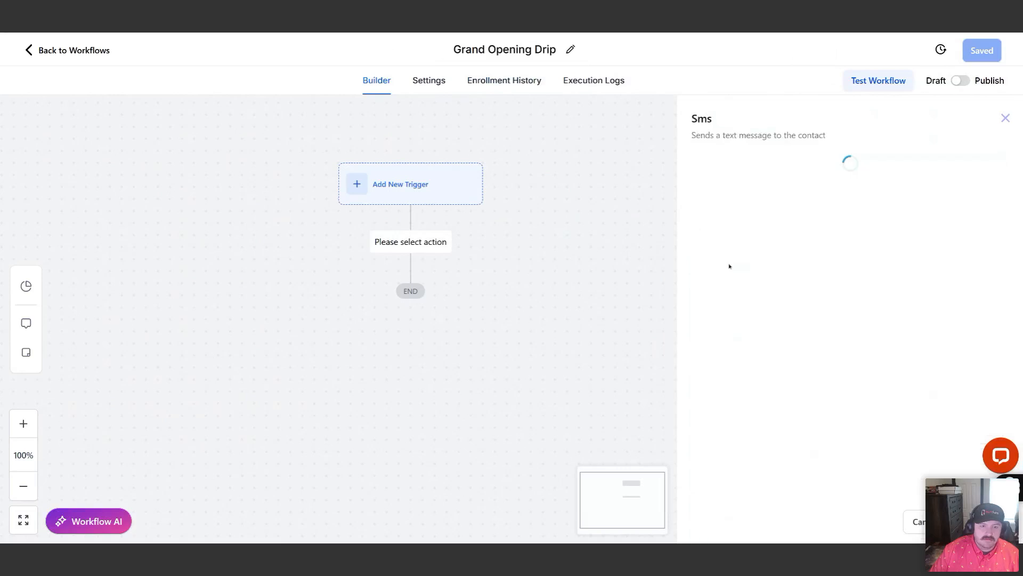
pyautogui.scroll(-1, 812, 275)
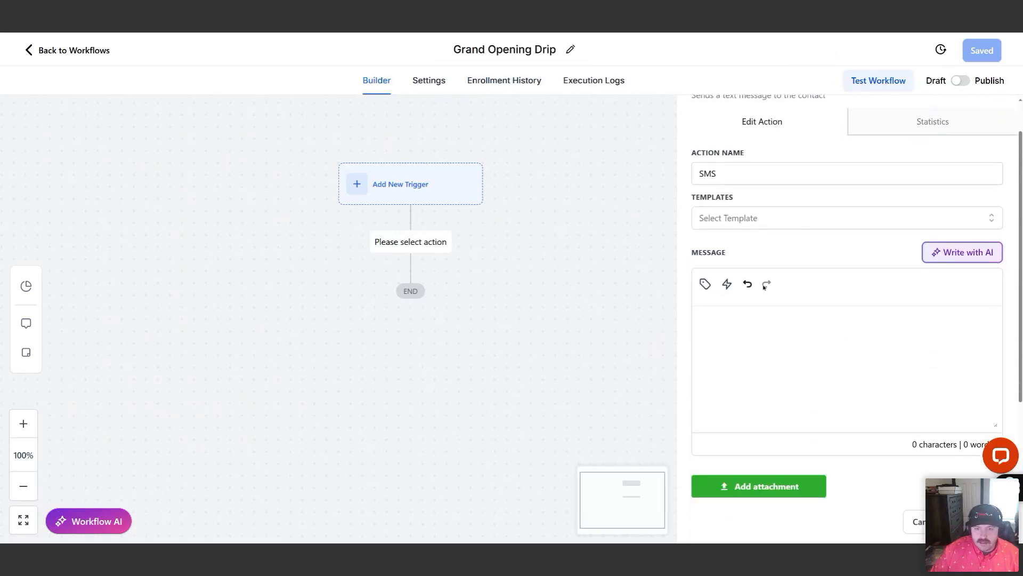
pyautogui.scroll(-3, 767, 336)
pyautogui.scroll(2, 809, 426)
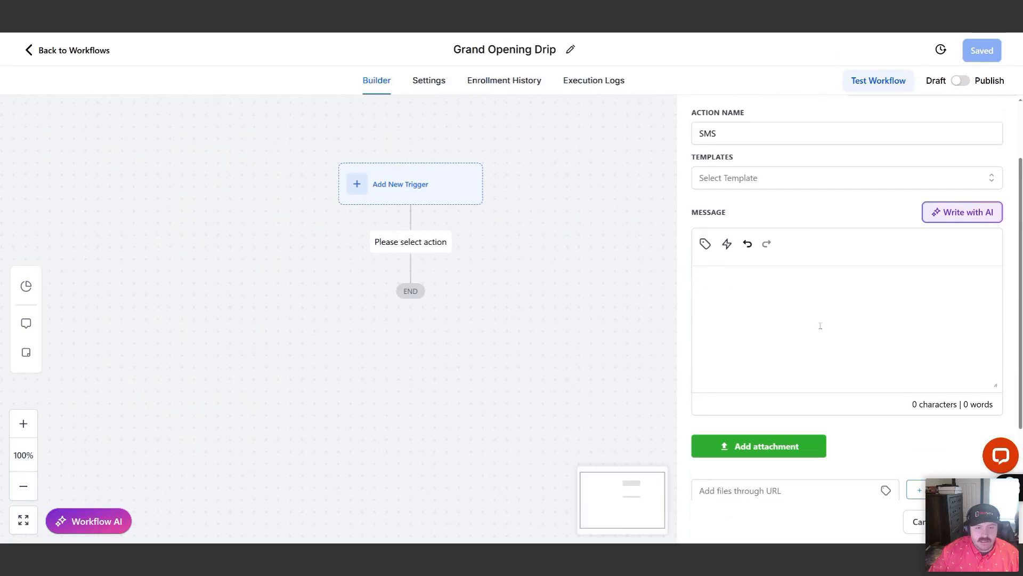
pyautogui.click(744, 181)
pyautogui.write('gra')
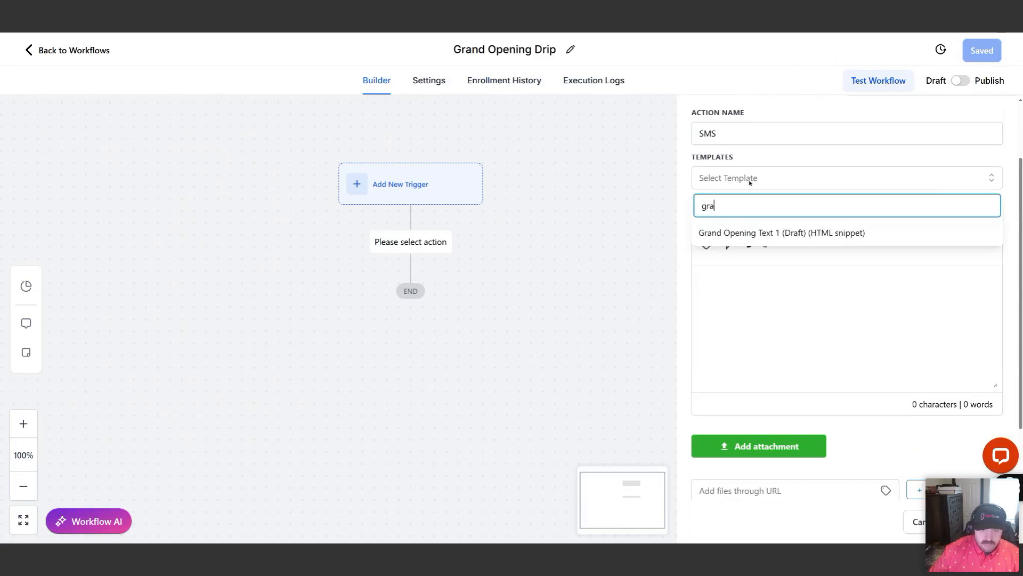
pyautogui.click(722, 233)
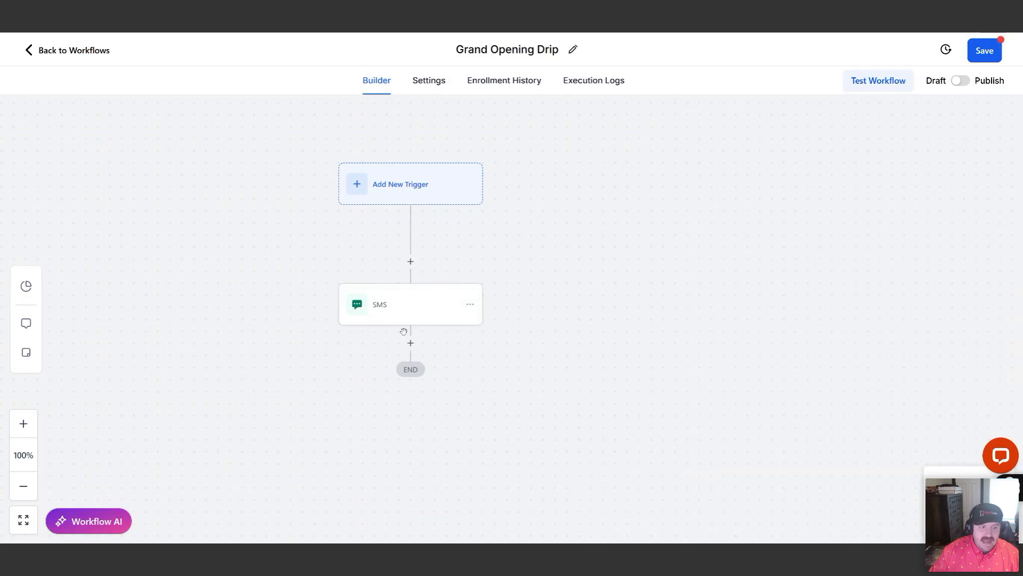
# Add a Send Email action after the SMS using the template "Grand Opening Email 1 (Draft) (HTML snippet)", and save the action
pyautogui.click(411, 343)
pyautogui.write('email')
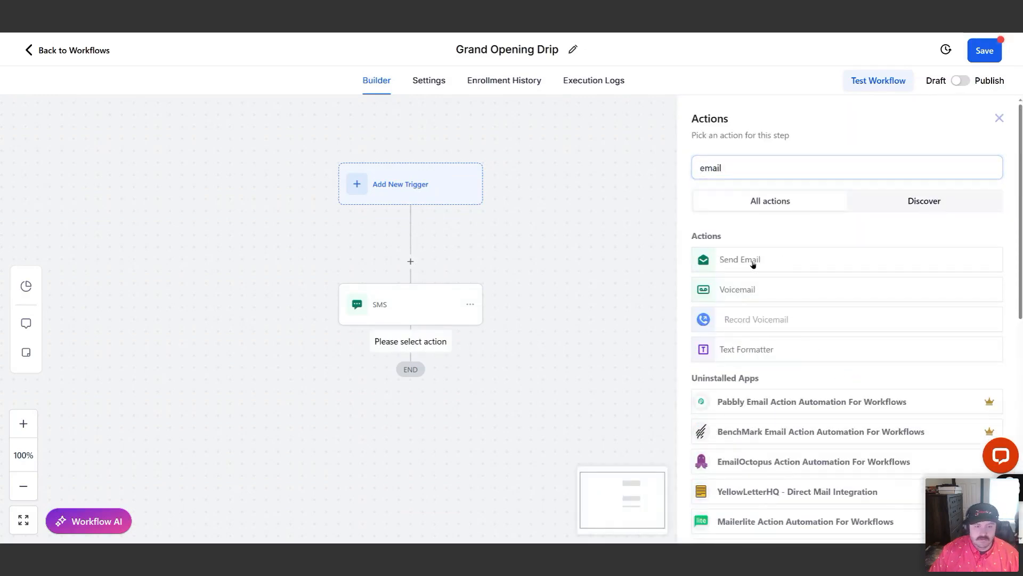
pyautogui.click(752, 261)
pyautogui.scroll(-3, 746, 268)
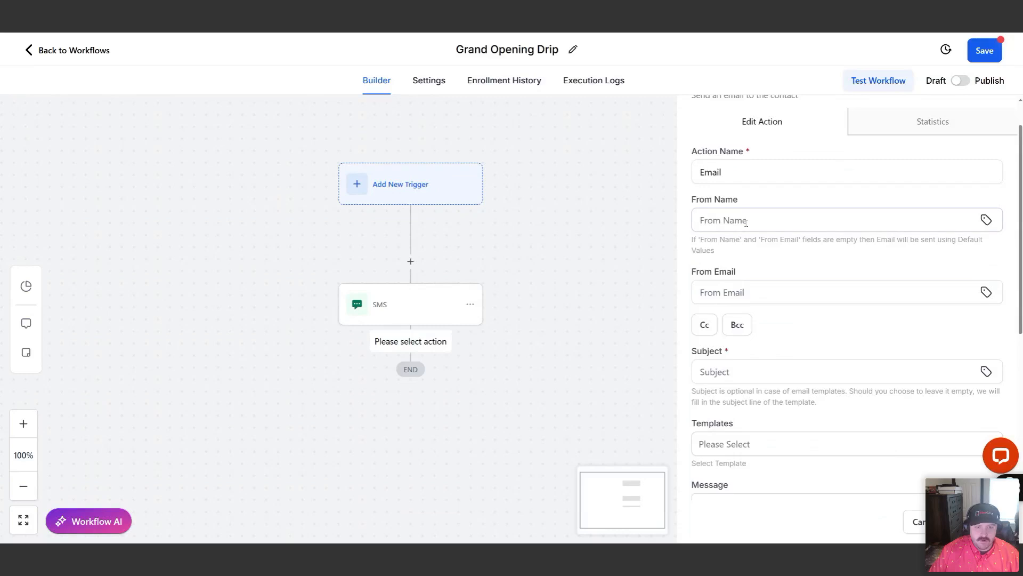
pyautogui.click(792, 327)
pyautogui.write('gra')
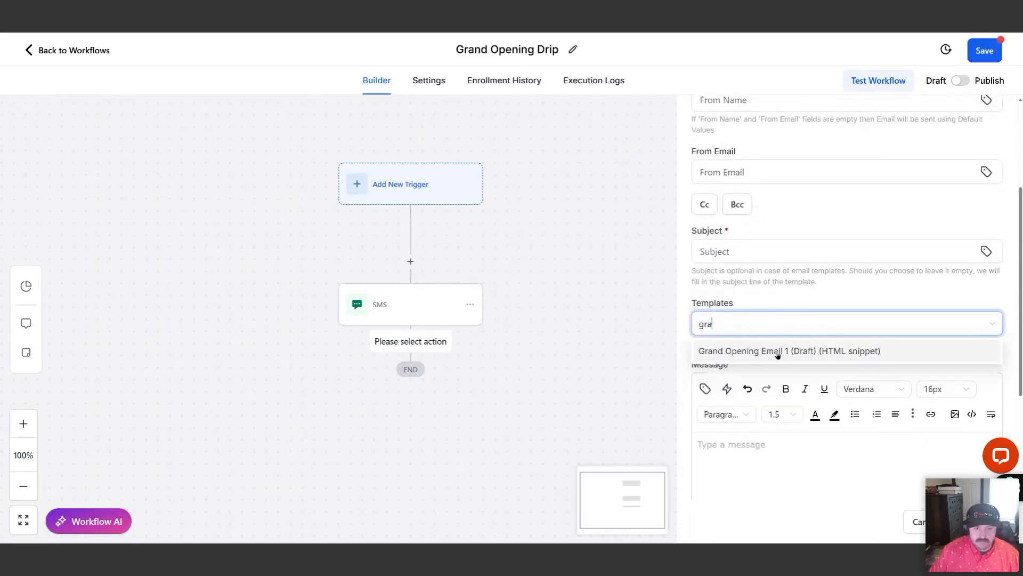
pyautogui.click(778, 355)
pyautogui.scroll(-3, 789, 354)
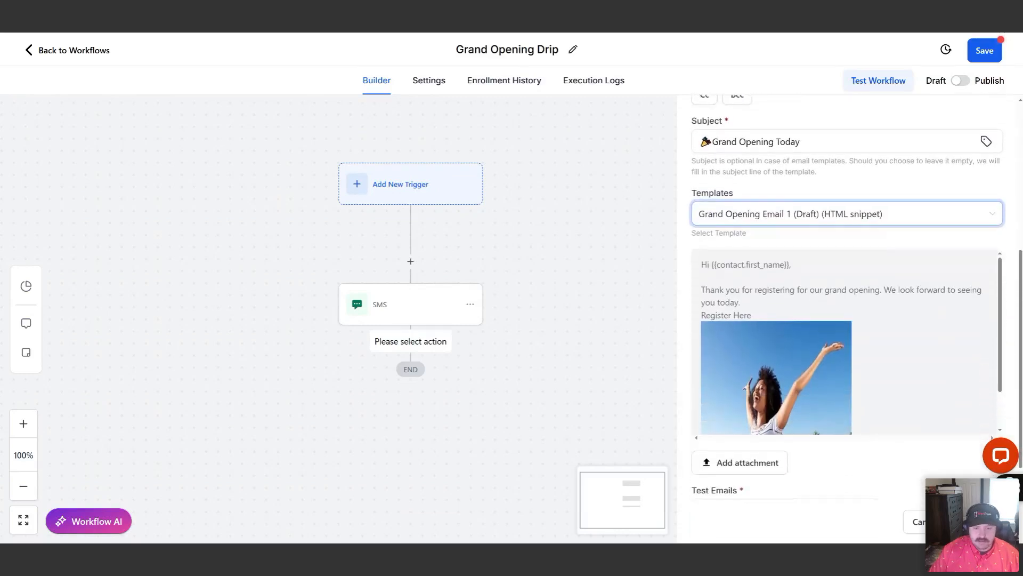
pyautogui.click(977, 521)
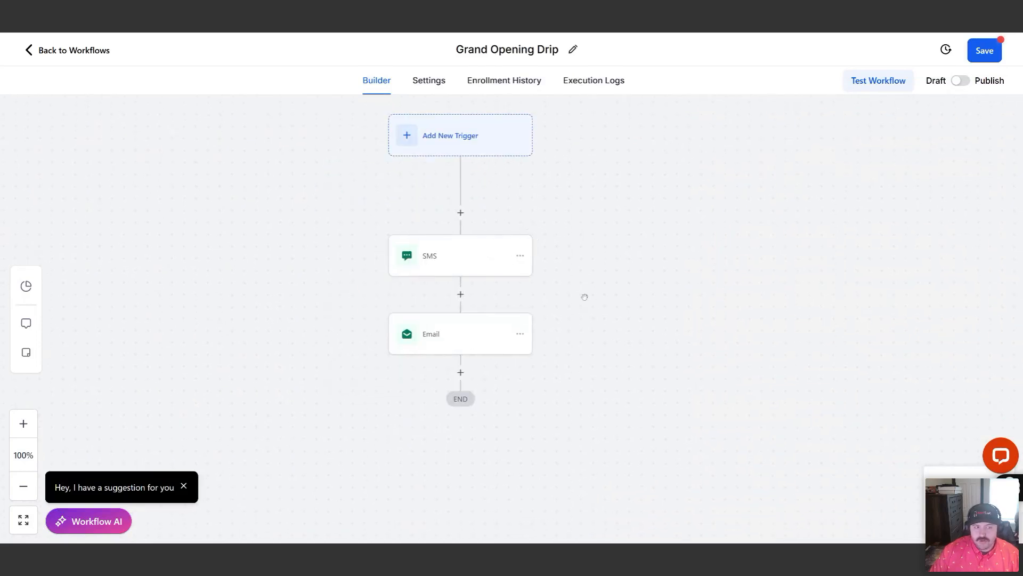
# Rename the SMS action "Grand Opening Text 1" and save the action
pyautogui.click(469, 260)
pyautogui.moveTo(742, 217); pyautogui.dragTo(674, 203)
pyautogui.write('Gran')
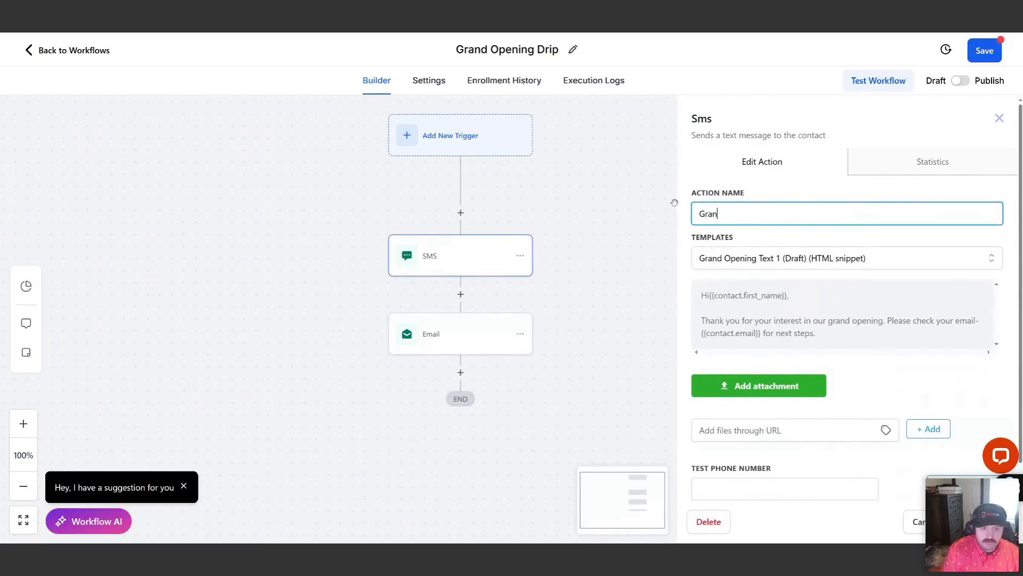
pyautogui.write('d Opening Text 1')
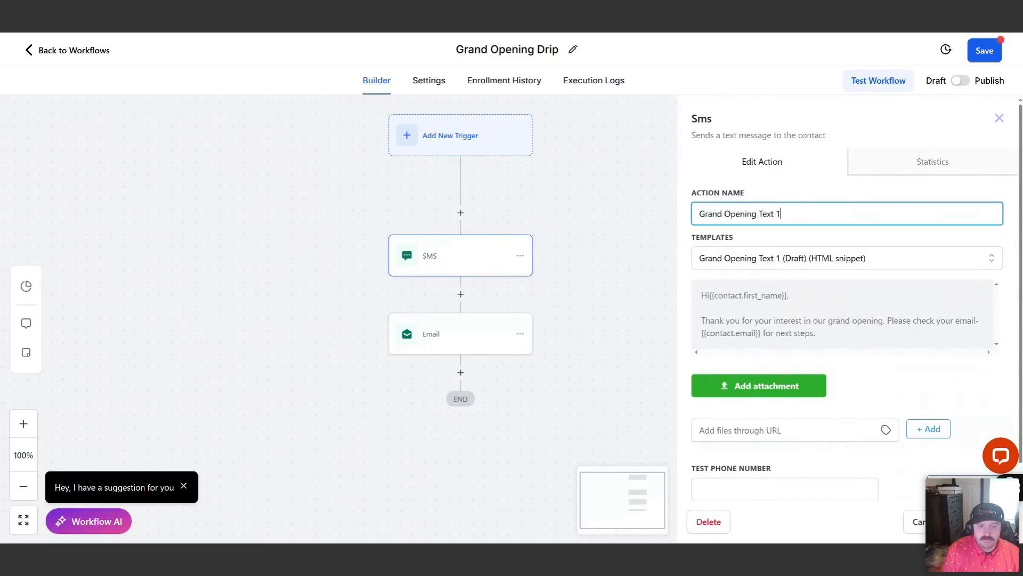
pyautogui.click(974, 521)
# Rename the Email action "Grand Opening Email 1", then save the action and the workflow
pyautogui.click(482, 340)
pyautogui.click(478, 344)
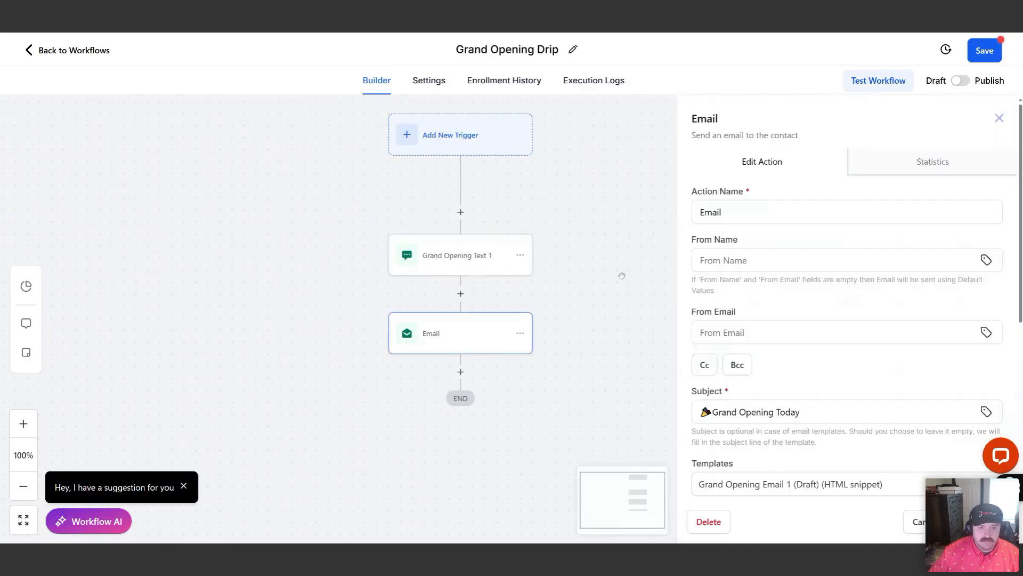
pyautogui.write('E')
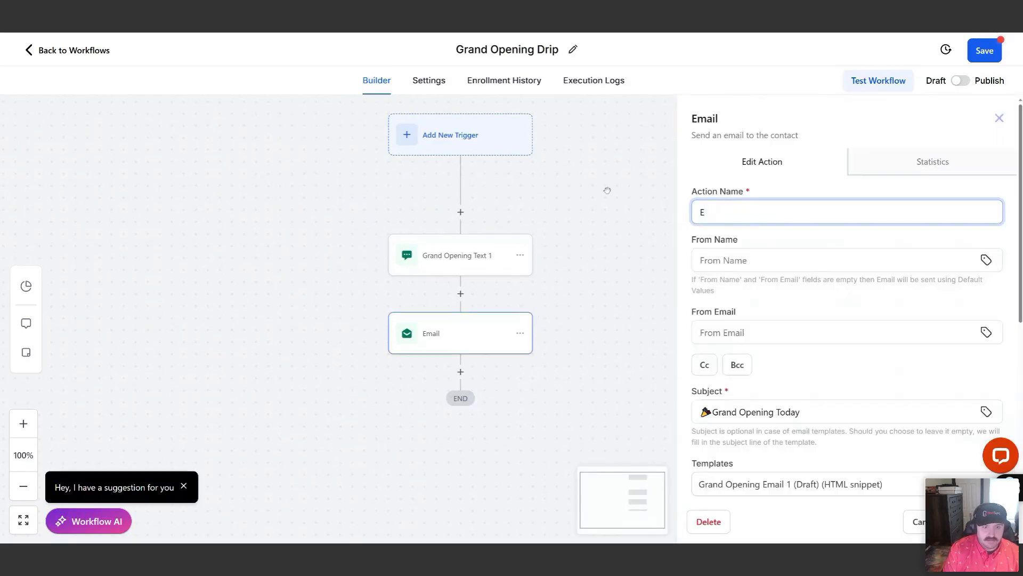
pyautogui.write('m')
pyautogui.press('BackSpace')
pyautogui.press('BackSpace')
pyautogui.write('Grand ')
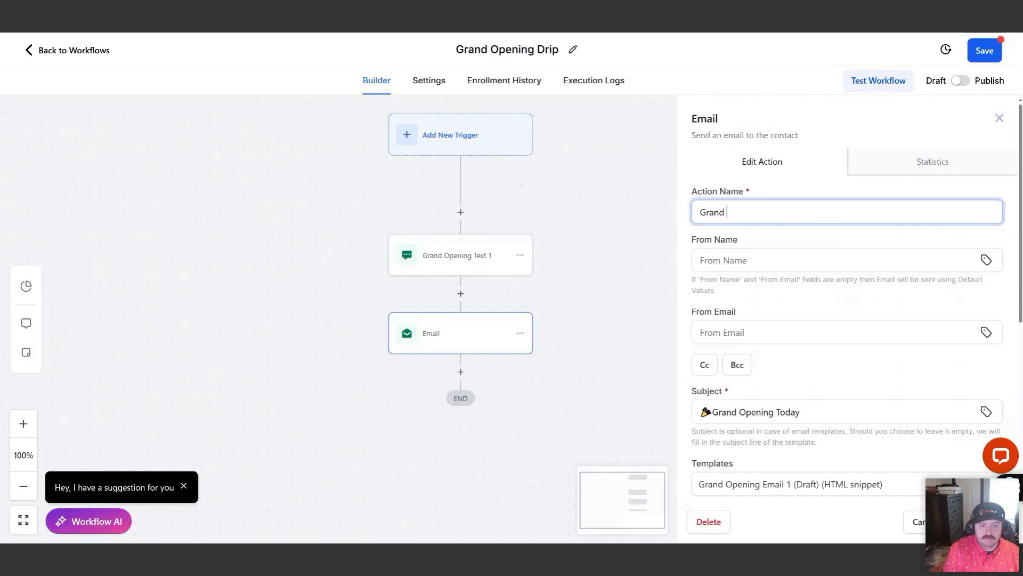
pyautogui.write('EmaOpening Email 1')
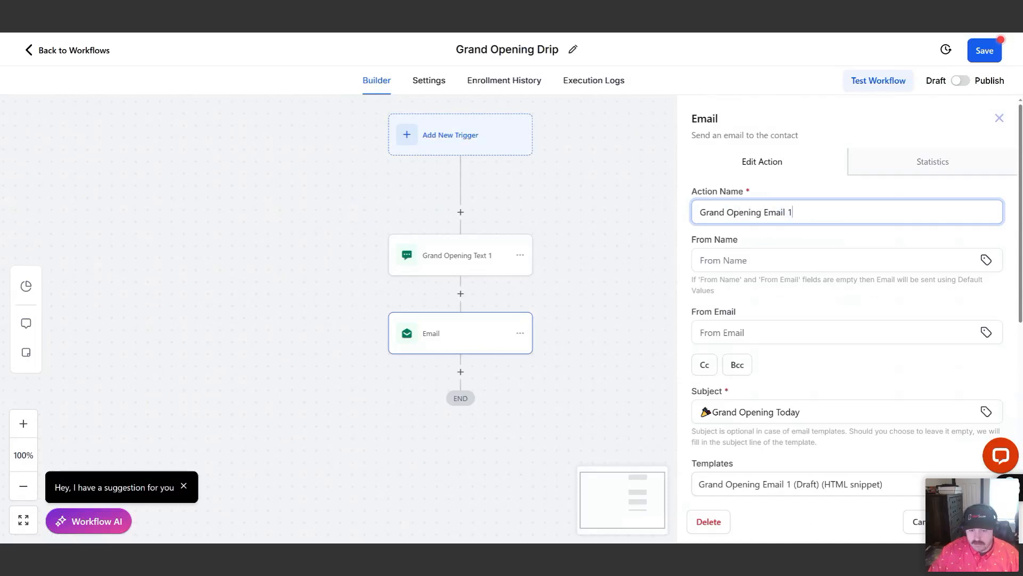
pyautogui.click(974, 522)
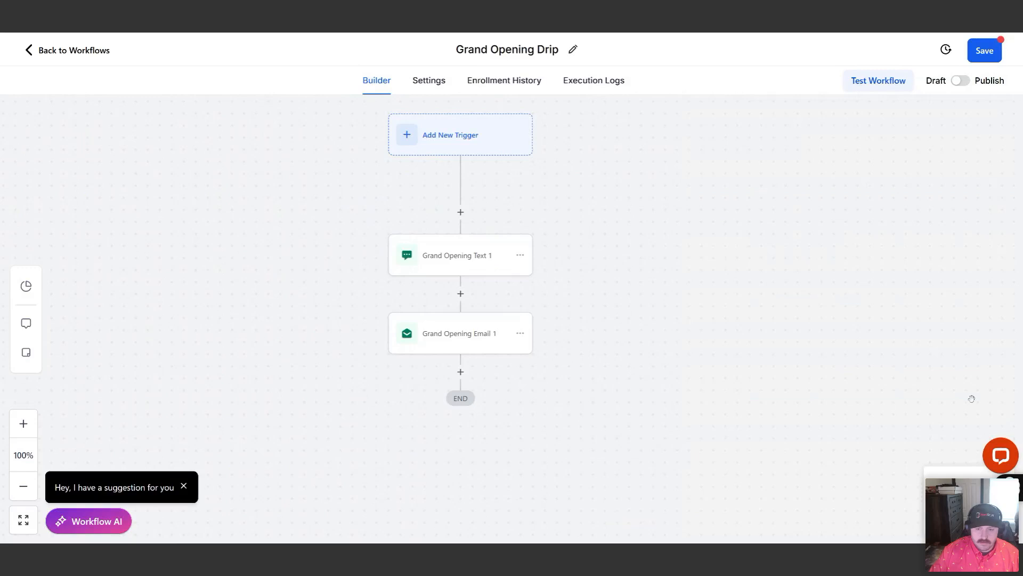
pyautogui.click(981, 51)
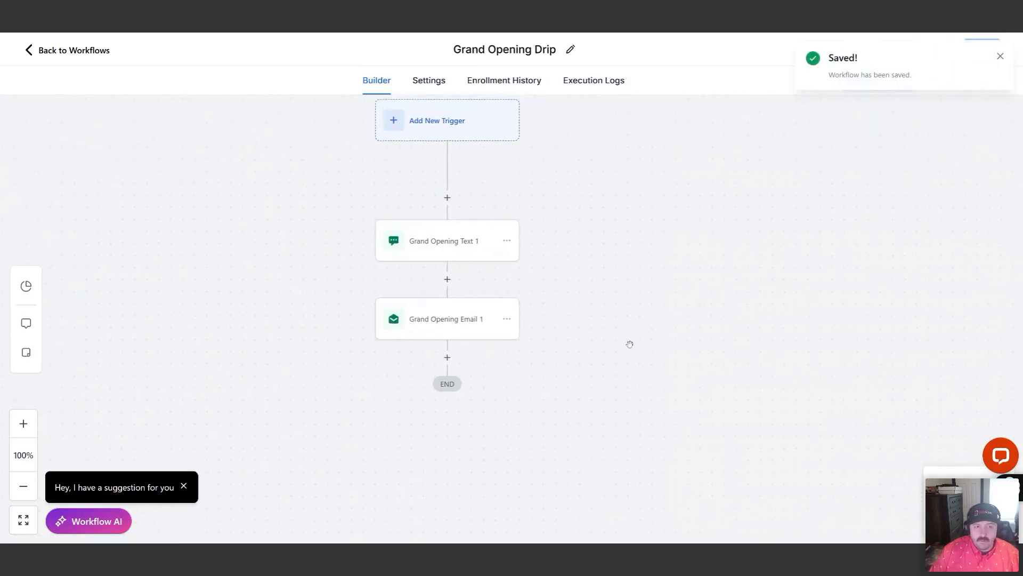
# Add a Wait action after Grand Opening Email 1 and name it "Wait for Response"
pyautogui.click(447, 357)
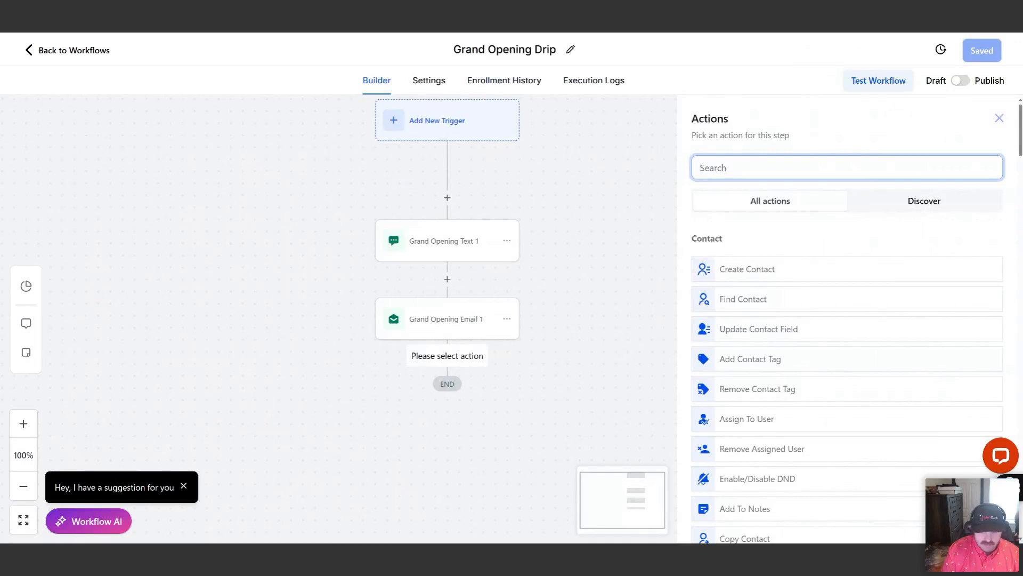
pyautogui.write('wait')
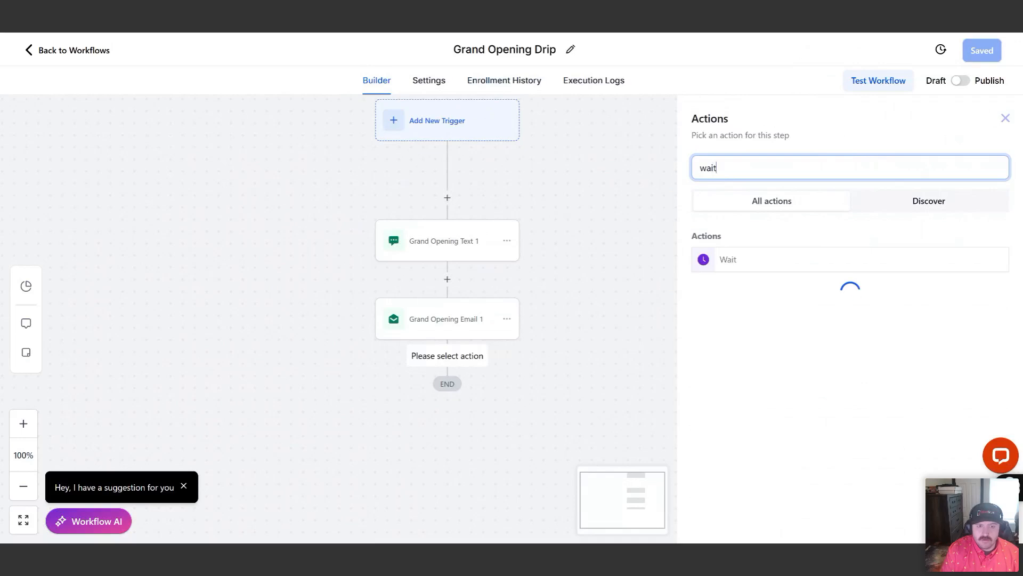
pyautogui.click(738, 259)
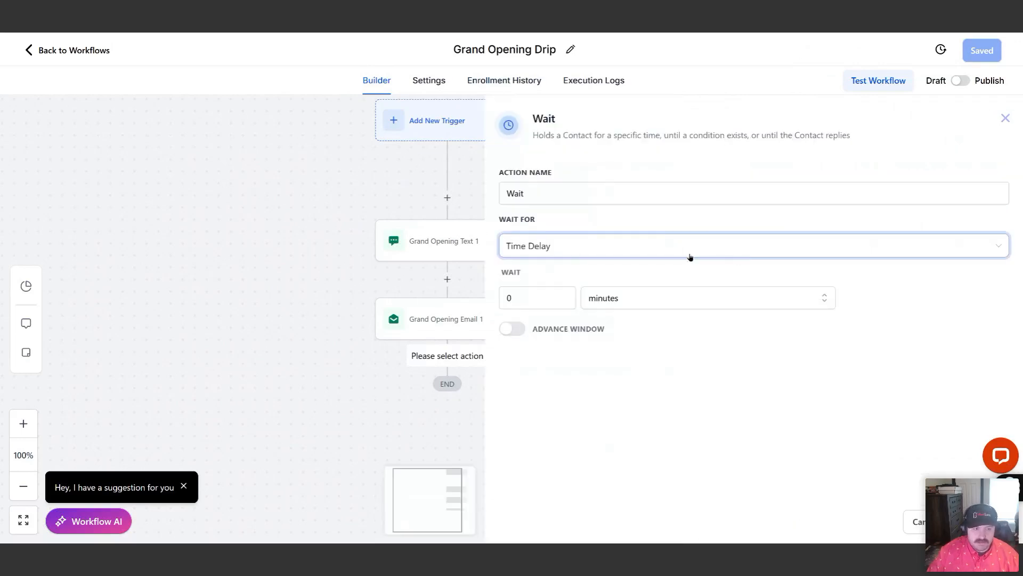
pyautogui.moveTo(534, 189); pyautogui.dragTo(471, 193)
pyautogui.write('Wait for Respoon')
pyautogui.write('nse')
# Make the Wait for Response action wait for a Contact Reply to Grand Opening Text 1
pyautogui.click(557, 245)
pyautogui.scroll(-3, 568, 299)
pyautogui.scroll(-1, 573, 319)
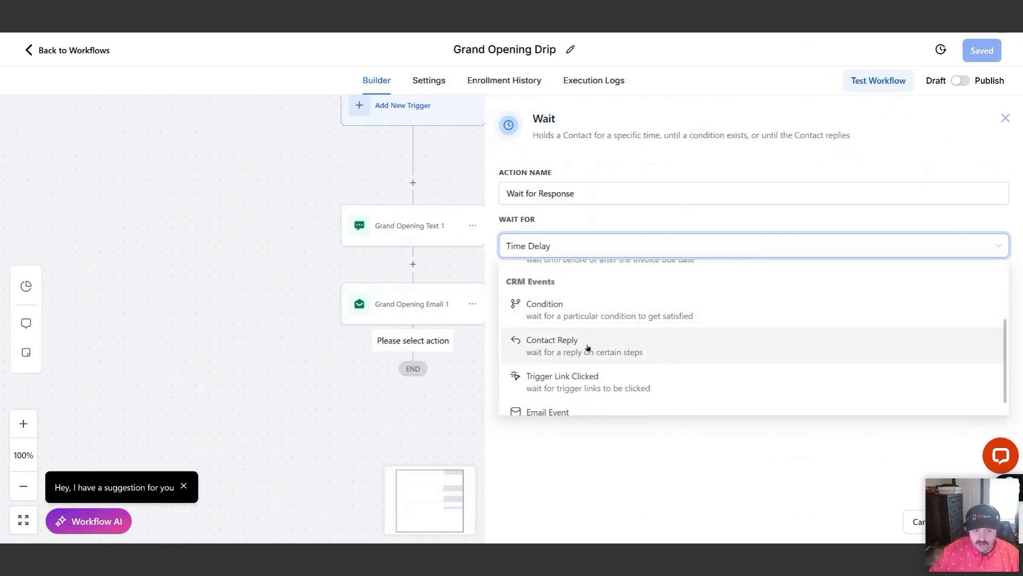
pyautogui.scroll(-1, 538, 356)
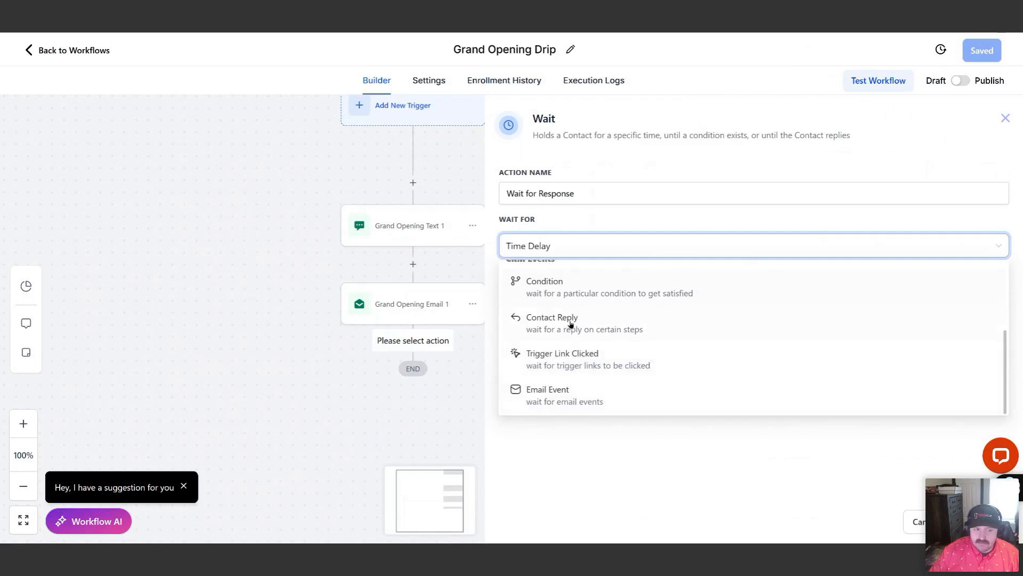
pyautogui.scroll(2, 586, 323)
pyautogui.scroll(-2, 556, 347)
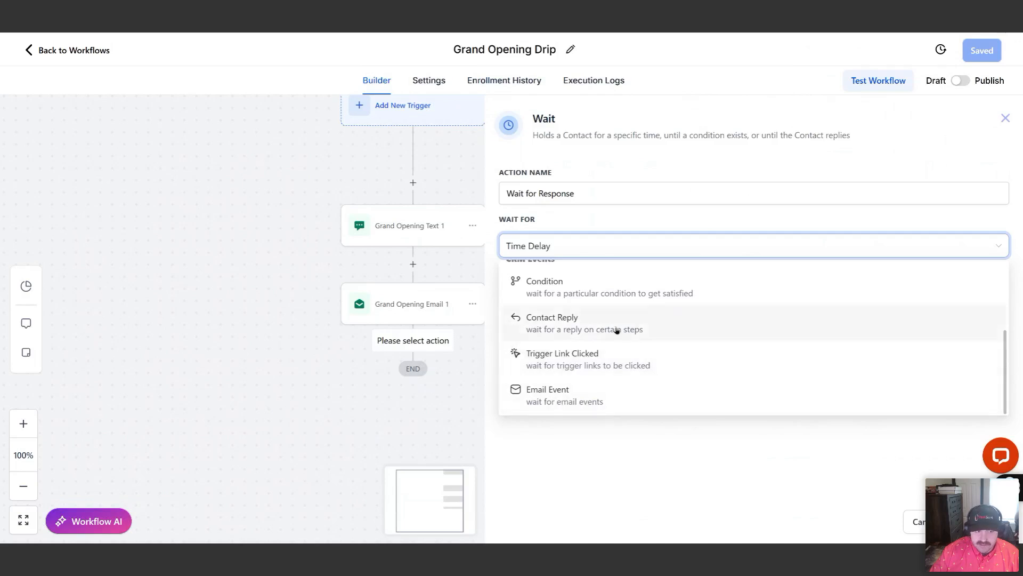
pyautogui.click(637, 325)
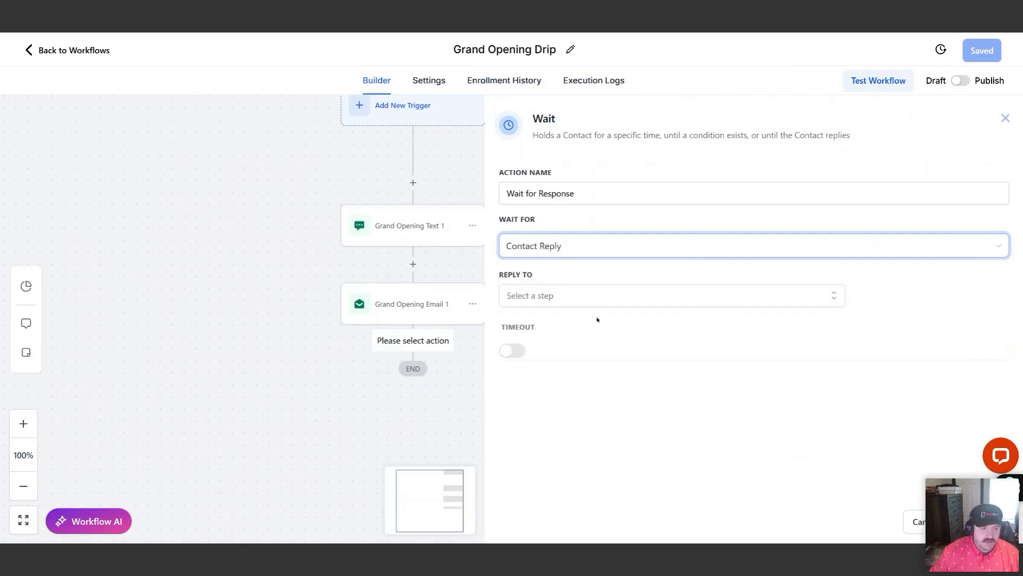
pyautogui.click(581, 296)
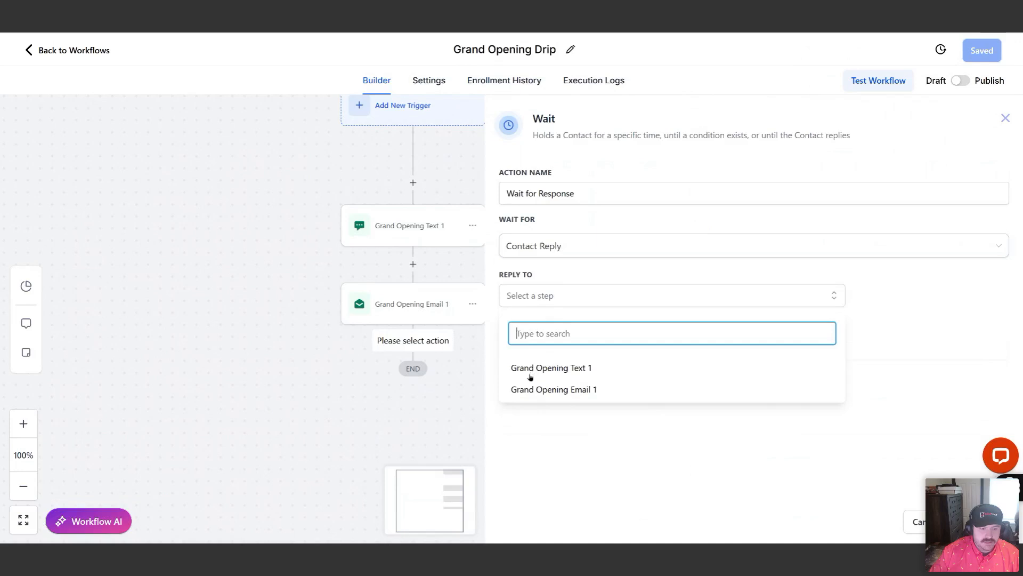
pyautogui.click(554, 367)
pyautogui.click(621, 438)
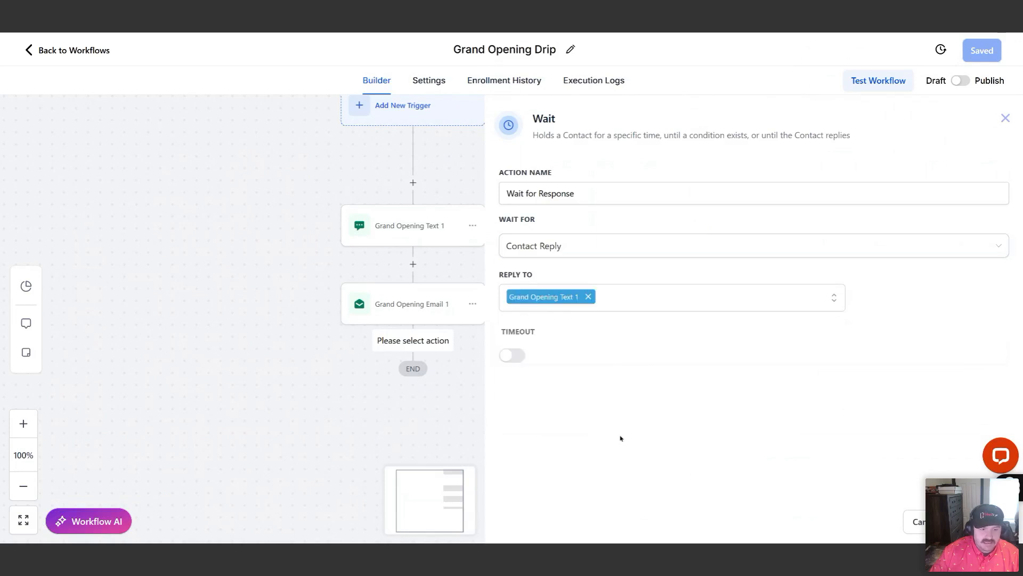
# Enable a timeout of 1 day on the Wait for Response action, then save the action and the workflow
pyautogui.click(509, 357)
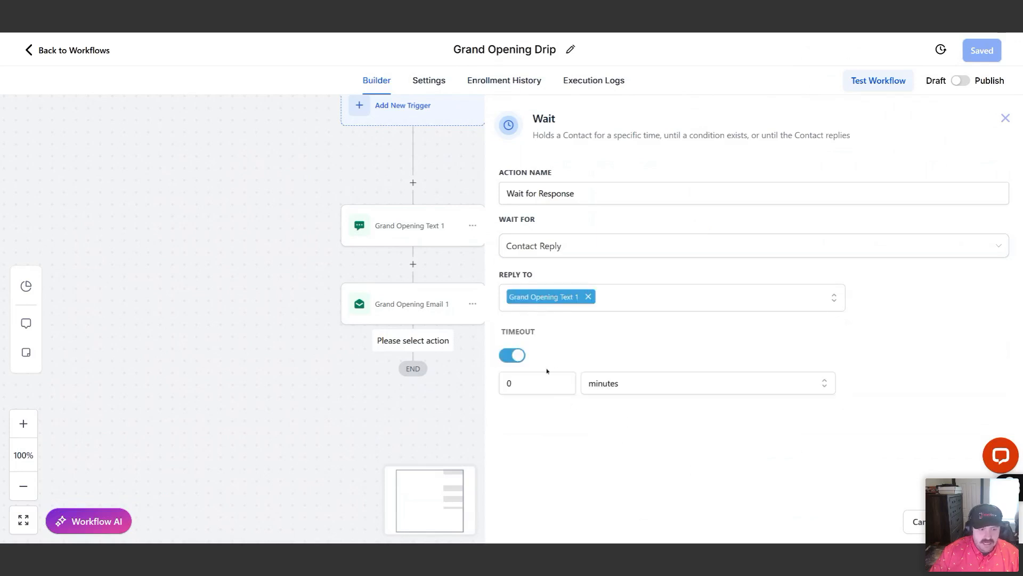
pyautogui.doubleClick(549, 381)
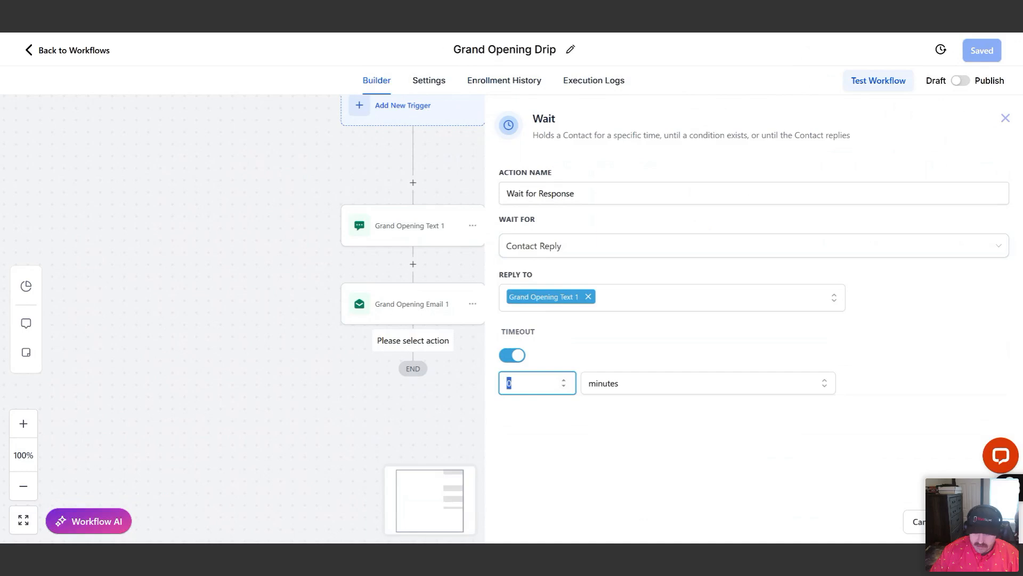
pyautogui.write('1')
pyautogui.click(613, 378)
pyautogui.click(609, 415)
pyautogui.click(976, 521)
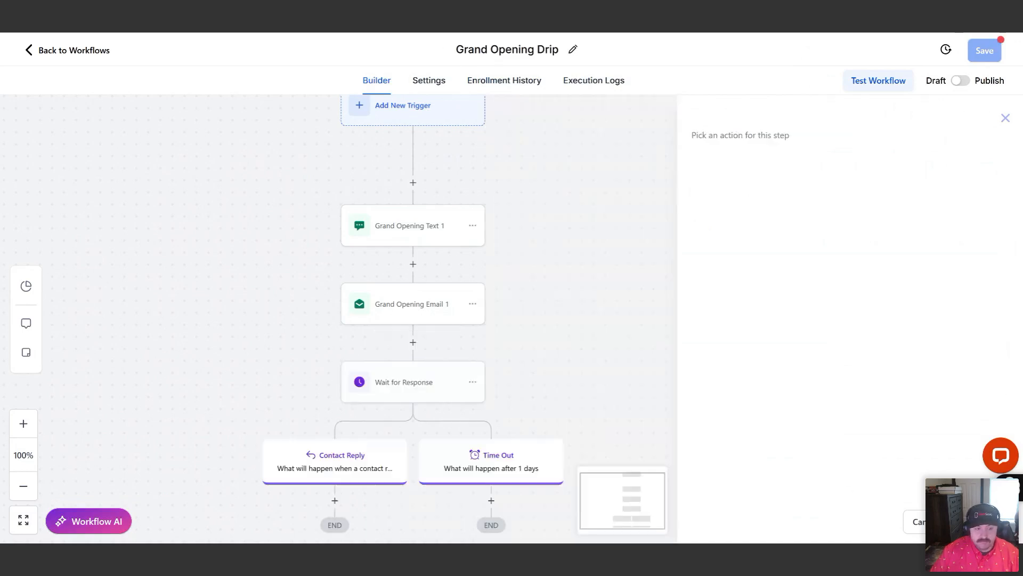
pyautogui.click(984, 53)
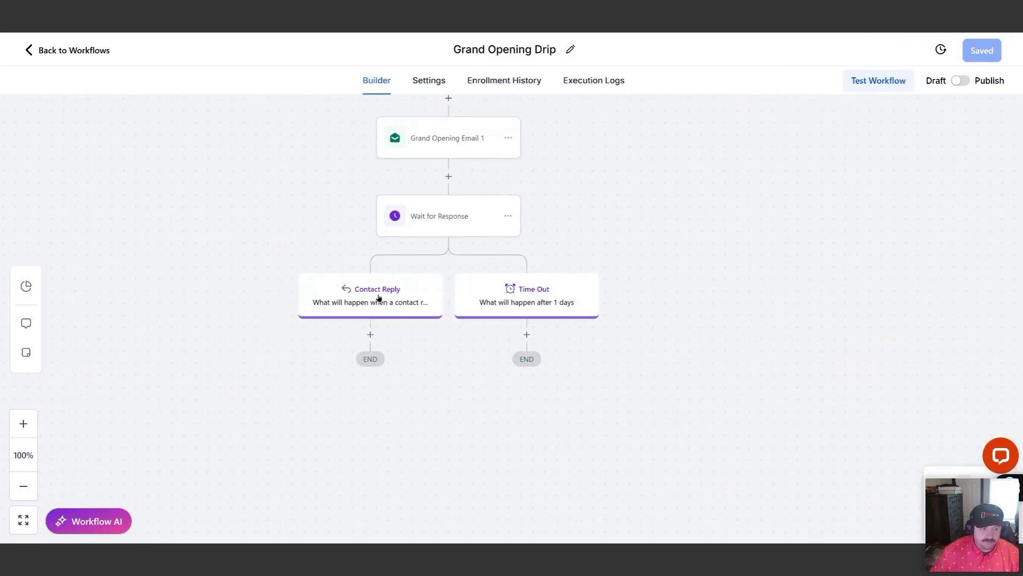
pyautogui.click(433, 236)
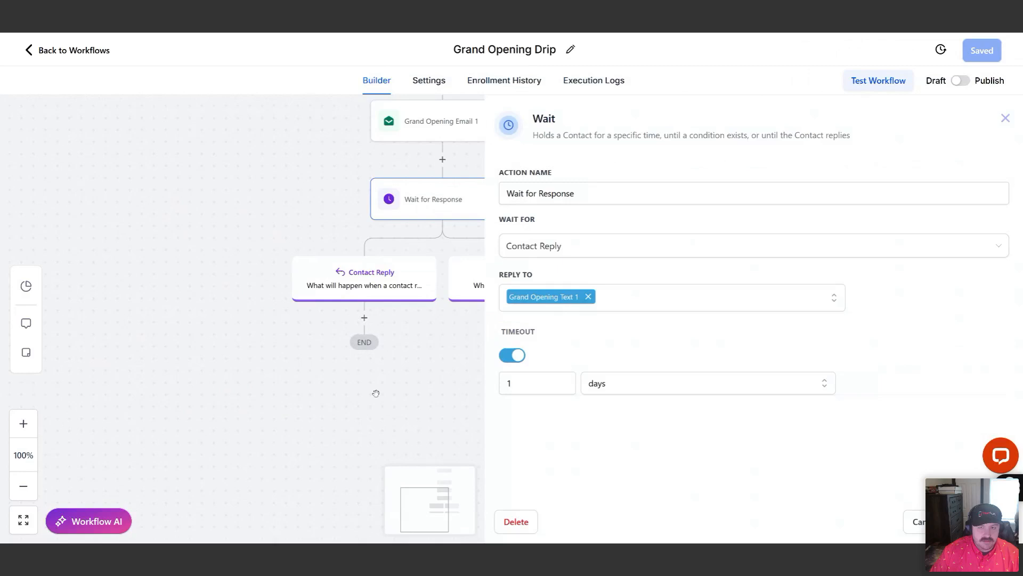
pyautogui.click(1005, 123)
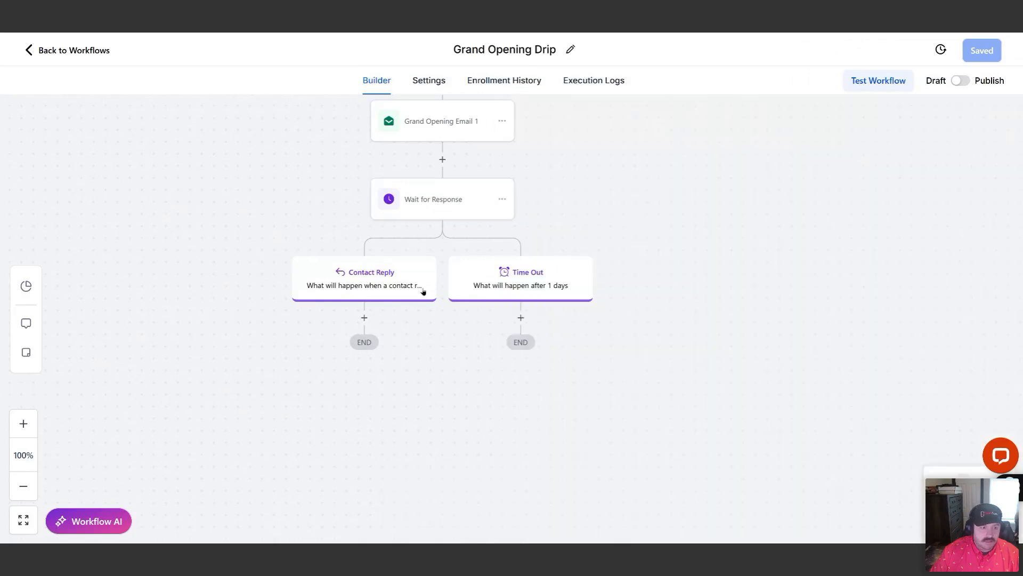
# Add an If / Else action under the Contact Reply branch
pyautogui.click(364, 318)
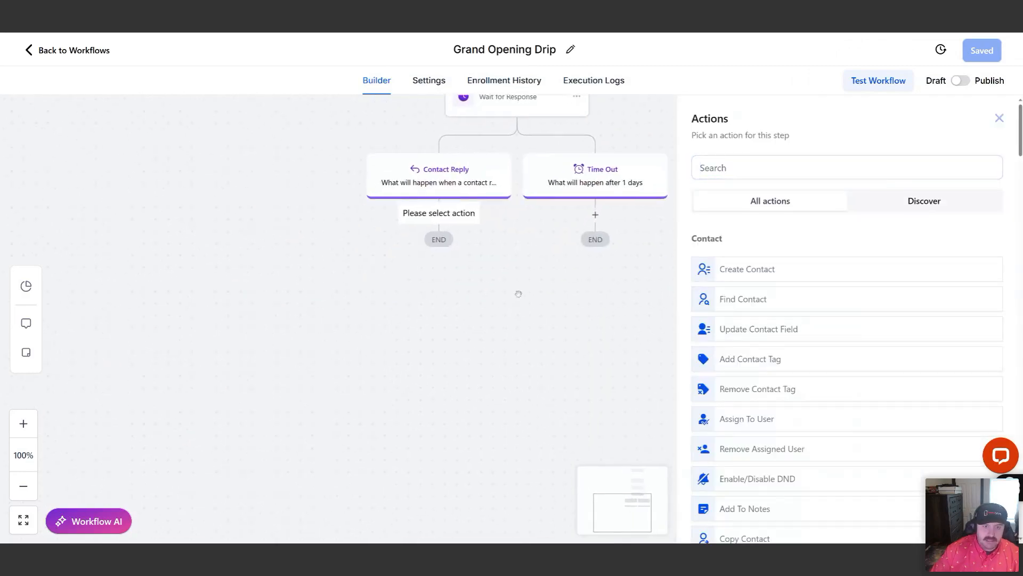
pyautogui.click(764, 160)
pyautogui.write('if')
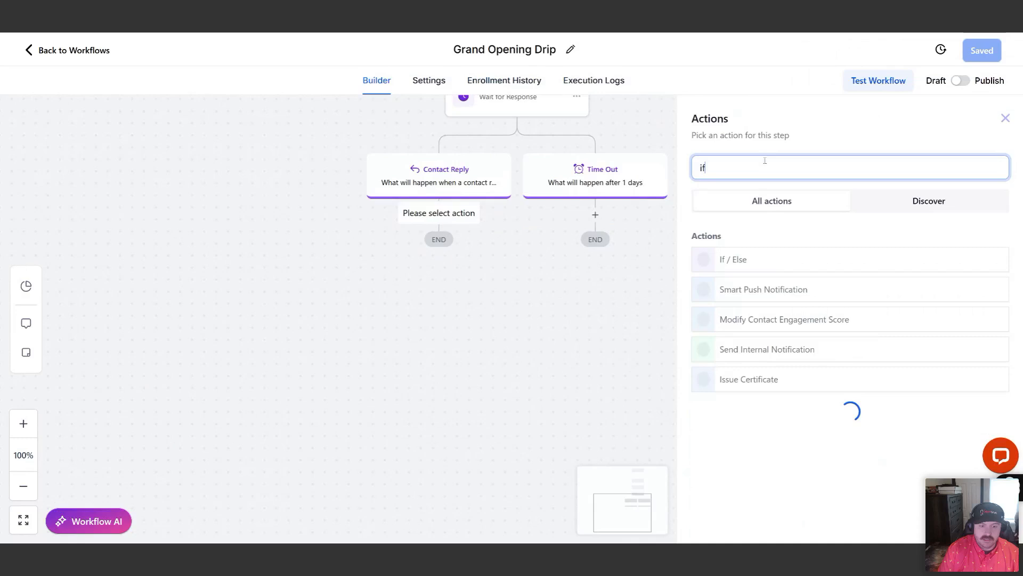
pyautogui.click(767, 259)
# Set the If / Else branch condition to Contact replied is False and save the action
pyautogui.scroll(-2, 768, 277)
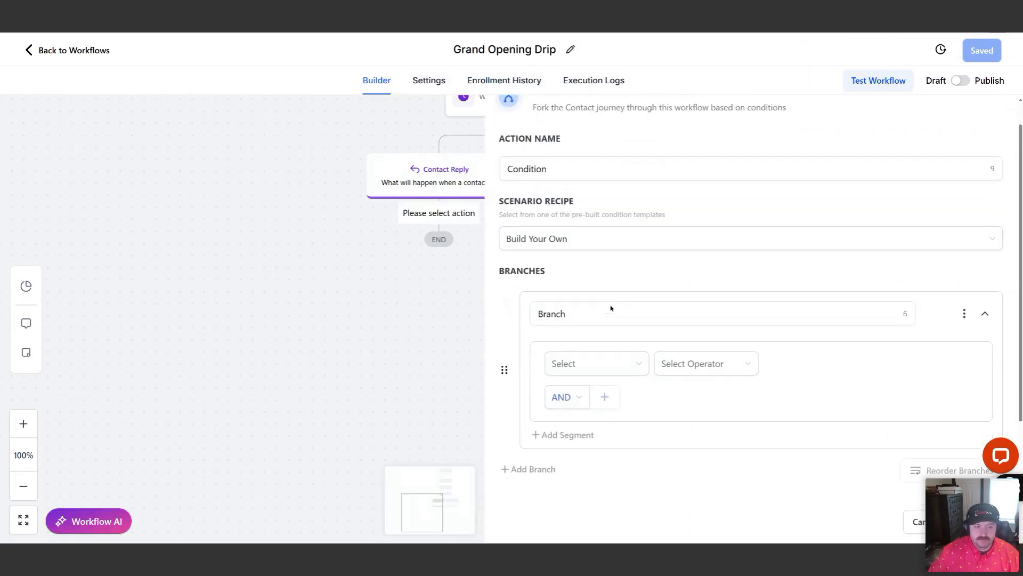
pyautogui.scroll(-1, 769, 291)
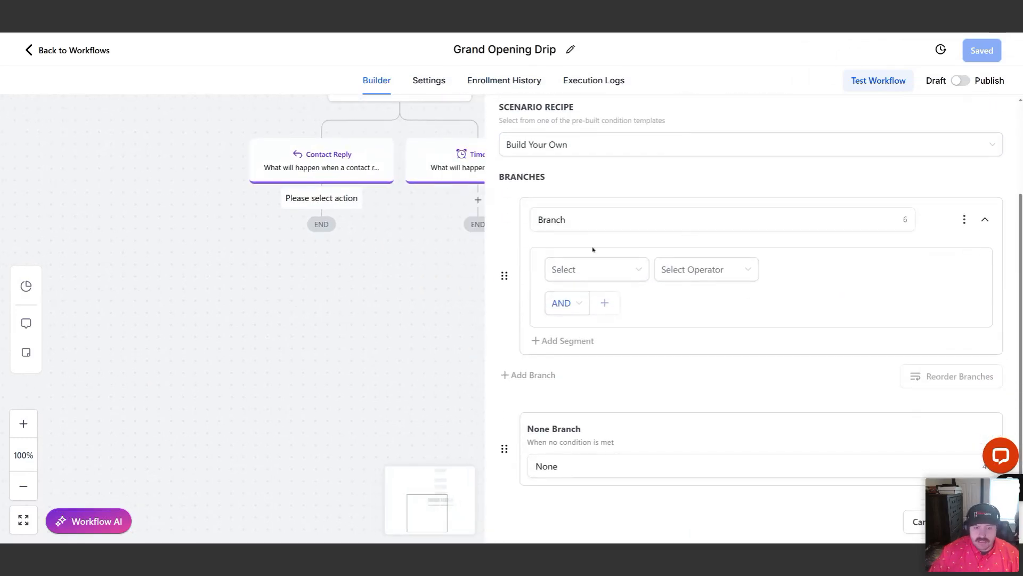
pyautogui.click(623, 274)
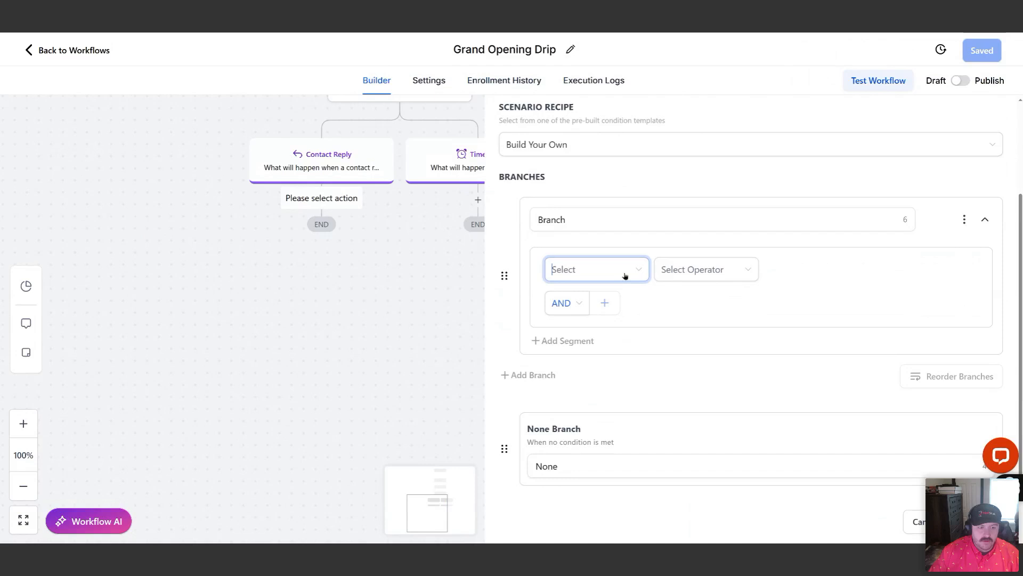
pyautogui.click(595, 391)
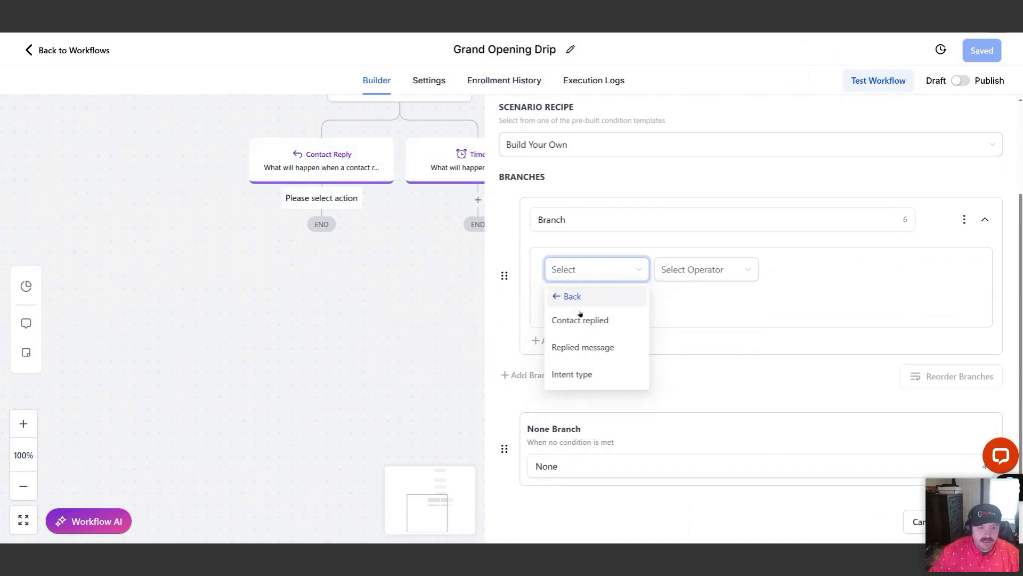
pyautogui.click(582, 328)
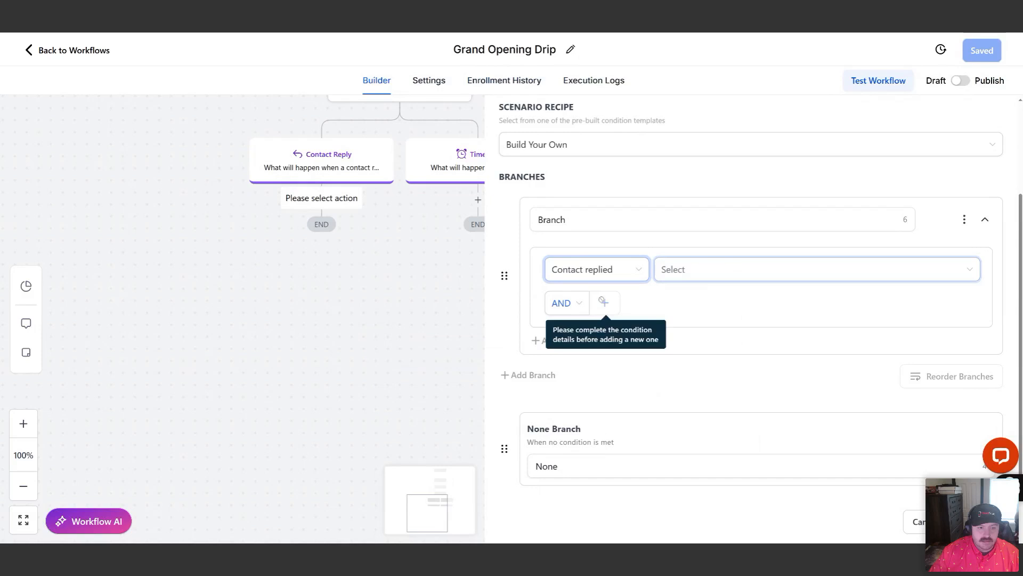
pyautogui.click(686, 276)
pyautogui.click(666, 316)
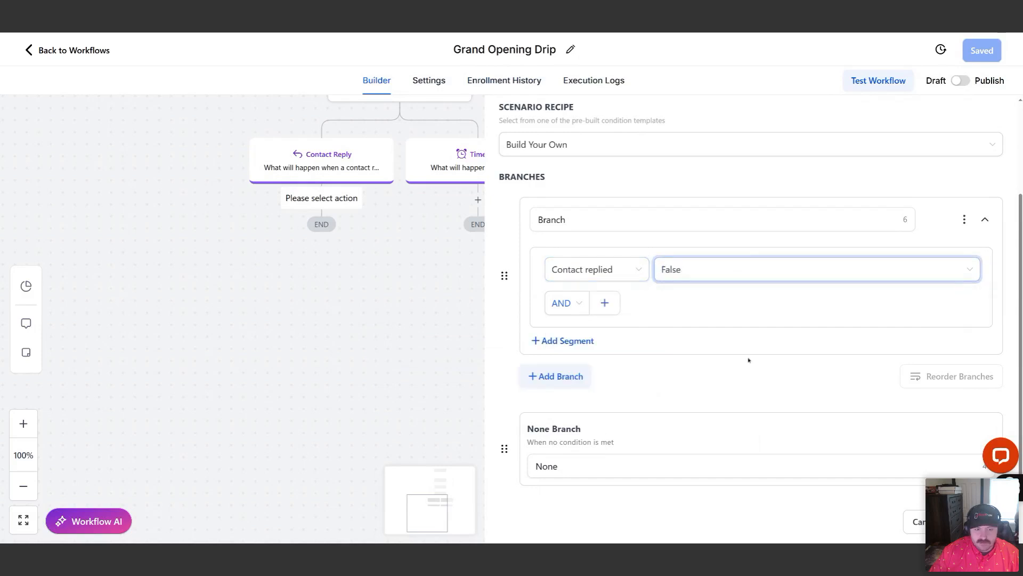
pyautogui.click(973, 522)
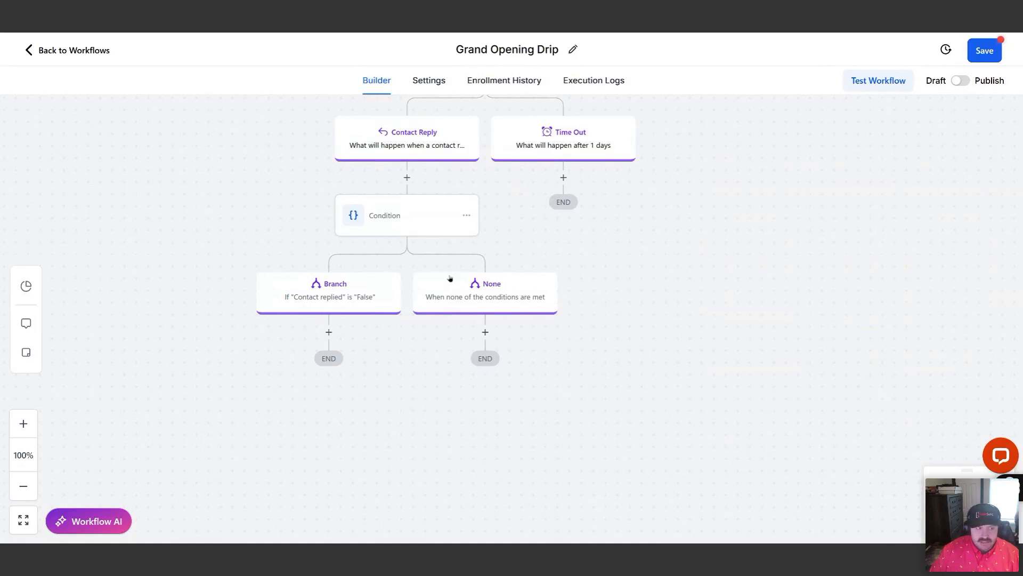
# Add an Add Contact Tag action under the None branch with the tag "hot lead", and save the action
pyautogui.moveTo(683, 293); pyautogui.dragTo(678, 327)
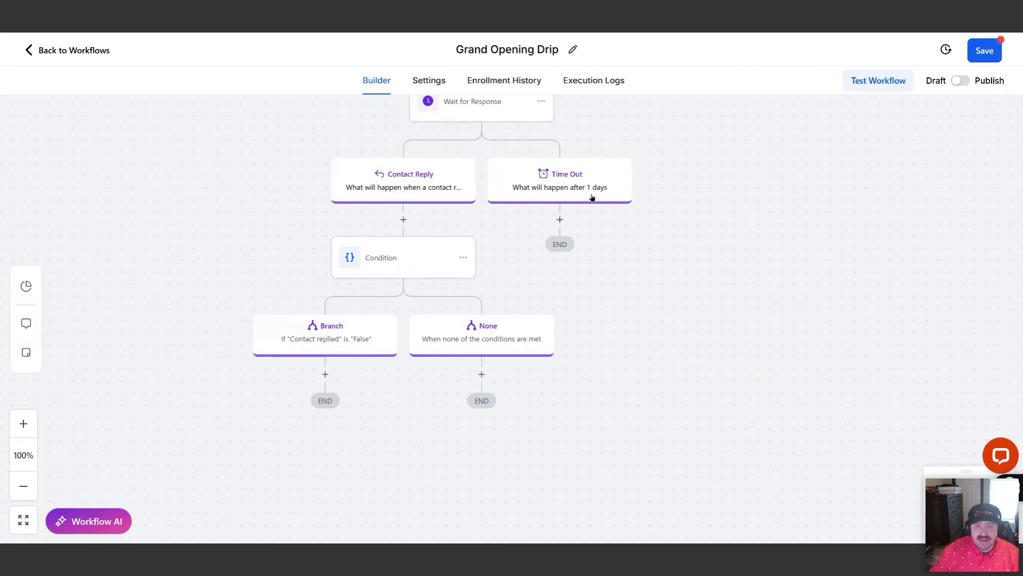
pyautogui.moveTo(592, 294); pyautogui.dragTo(559, 238)
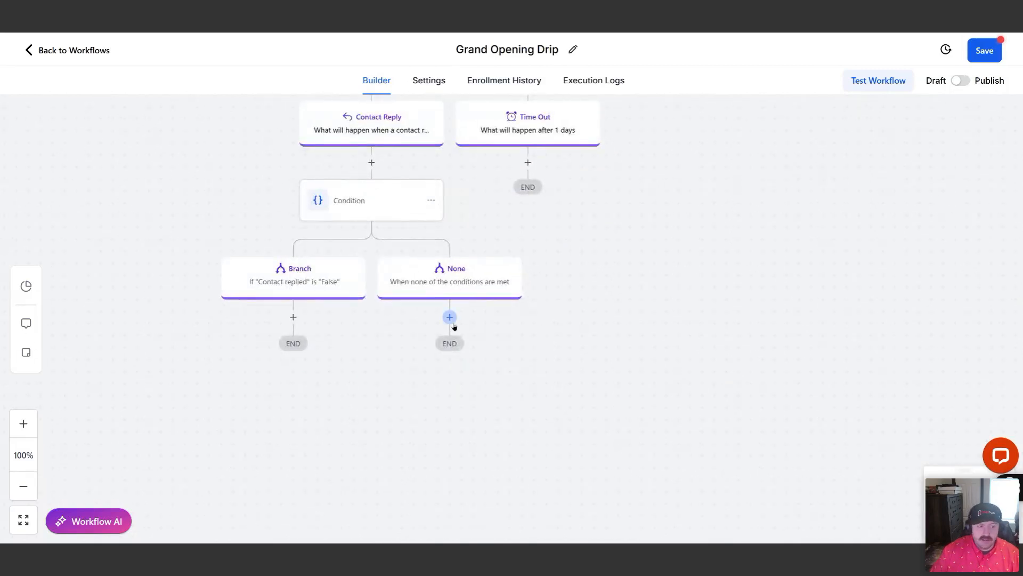
pyautogui.click(450, 317)
pyautogui.write('tag')
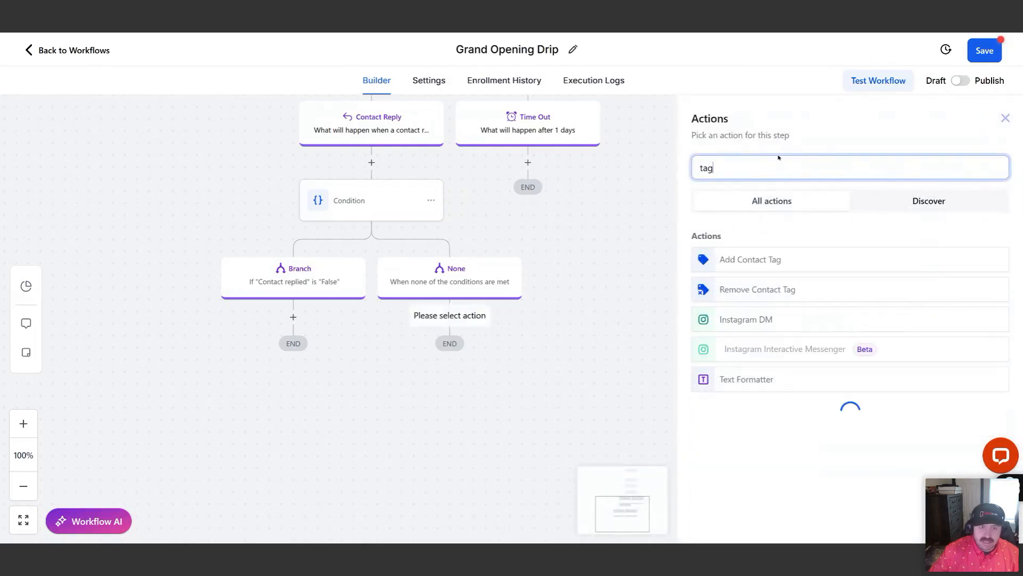
pyautogui.click(778, 261)
pyautogui.click(739, 243)
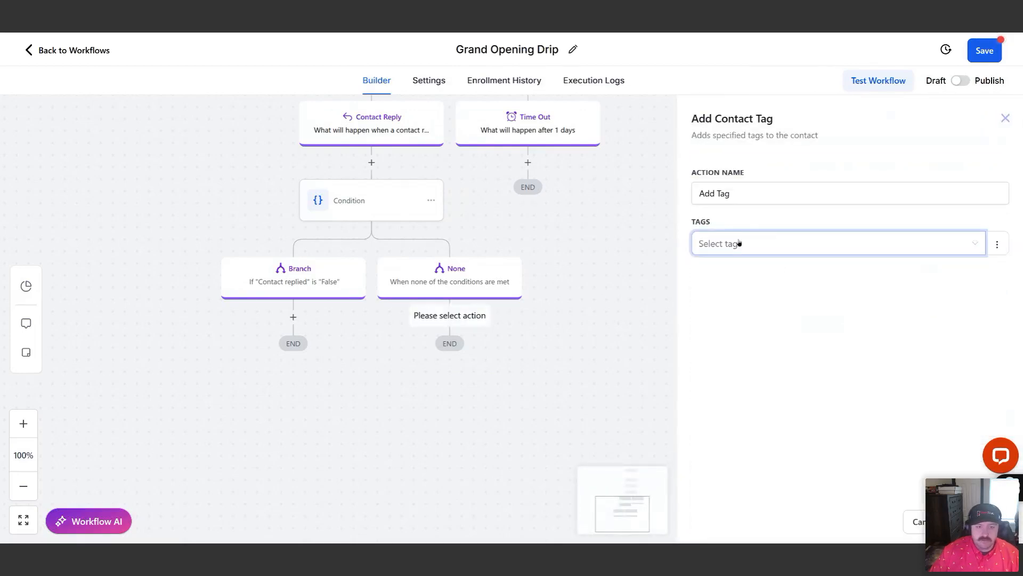
pyautogui.write('Hot Lead')
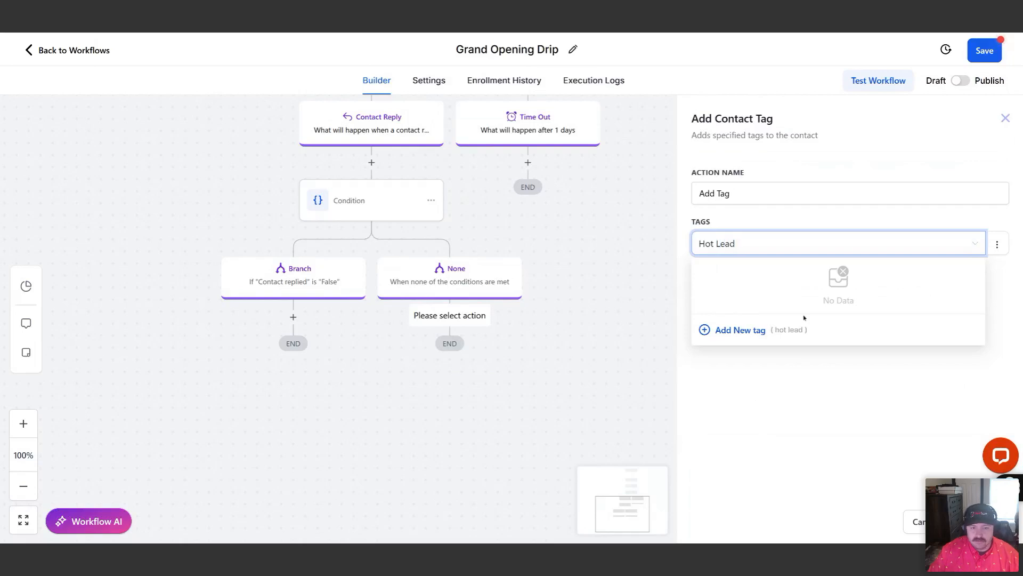
pyautogui.click(731, 330)
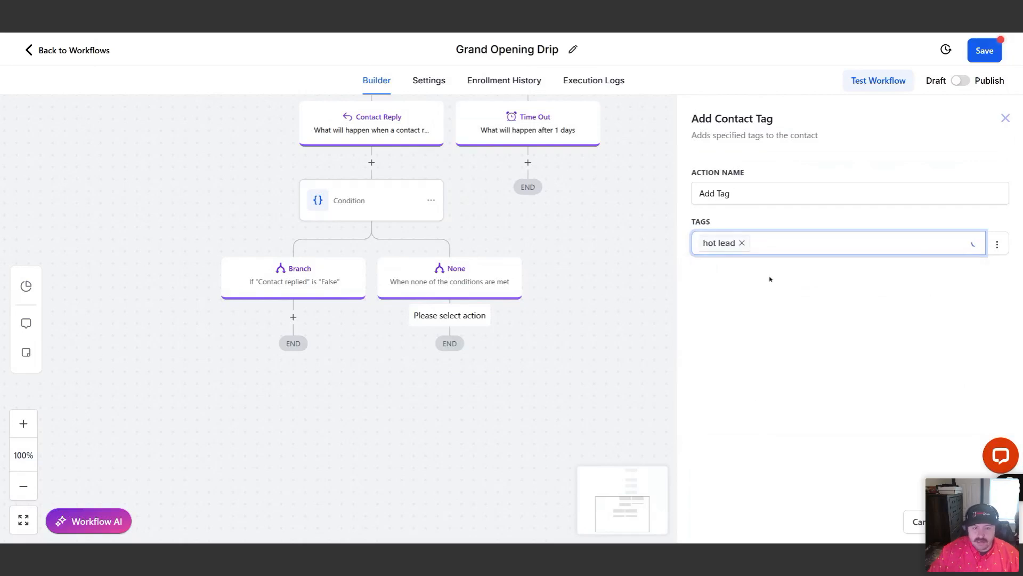
pyautogui.click(757, 427)
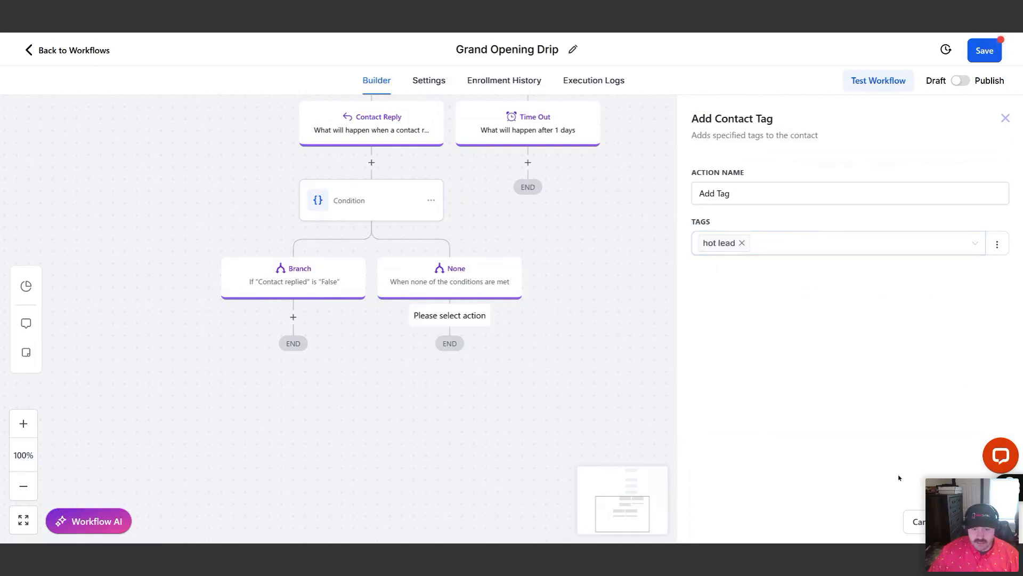
pyautogui.click(978, 522)
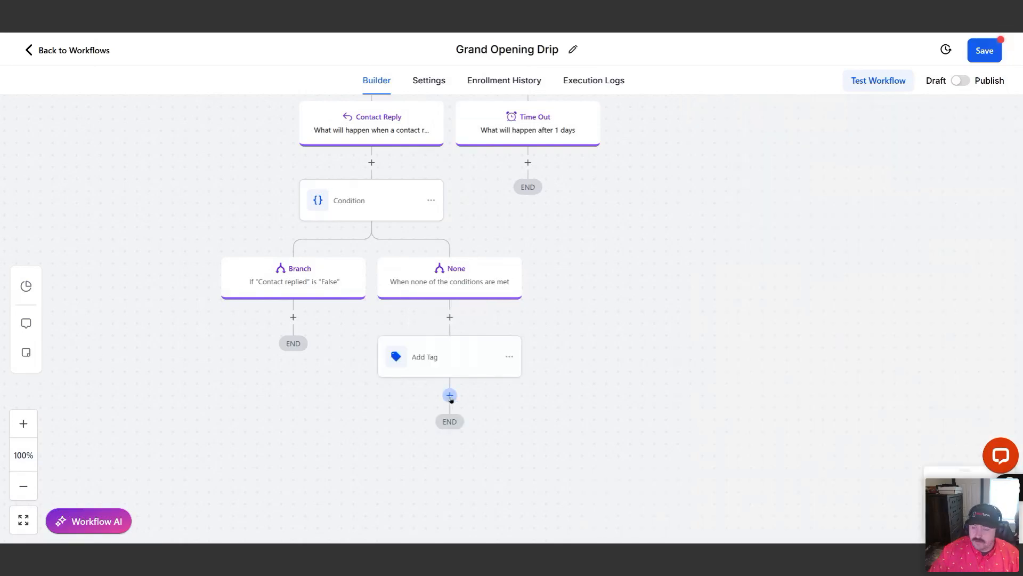
# Add a Send Internal Notification action after Add Tag and set its notification type to Email
pyautogui.click(450, 395)
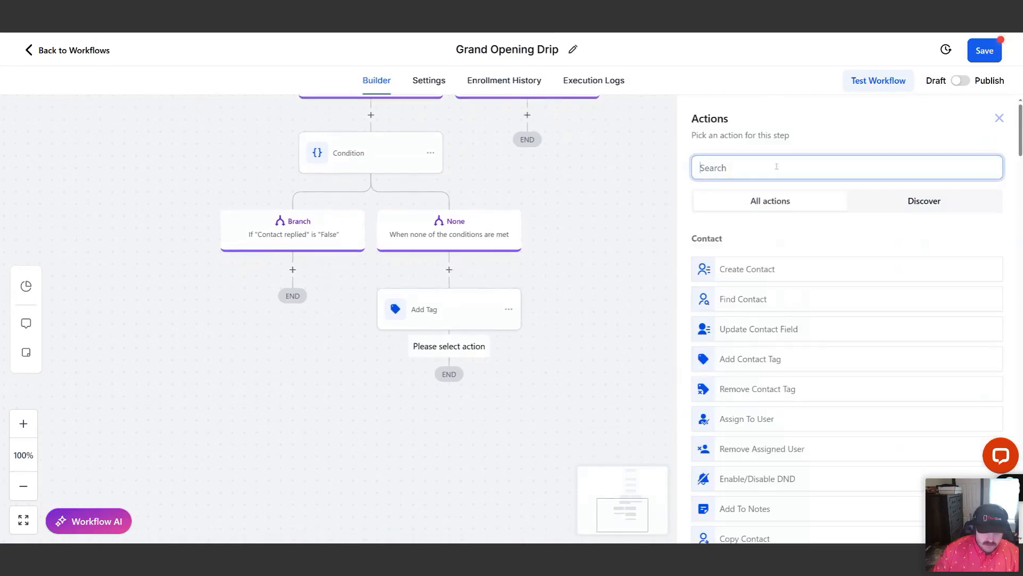
pyautogui.write('notif')
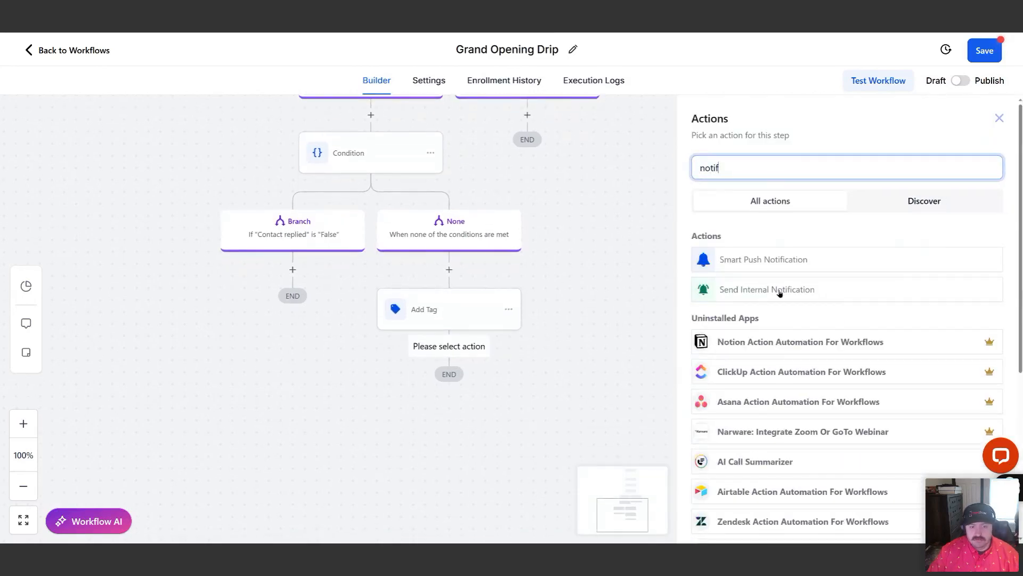
pyautogui.click(779, 291)
pyautogui.scroll(-1, 594, 373)
pyautogui.click(742, 244)
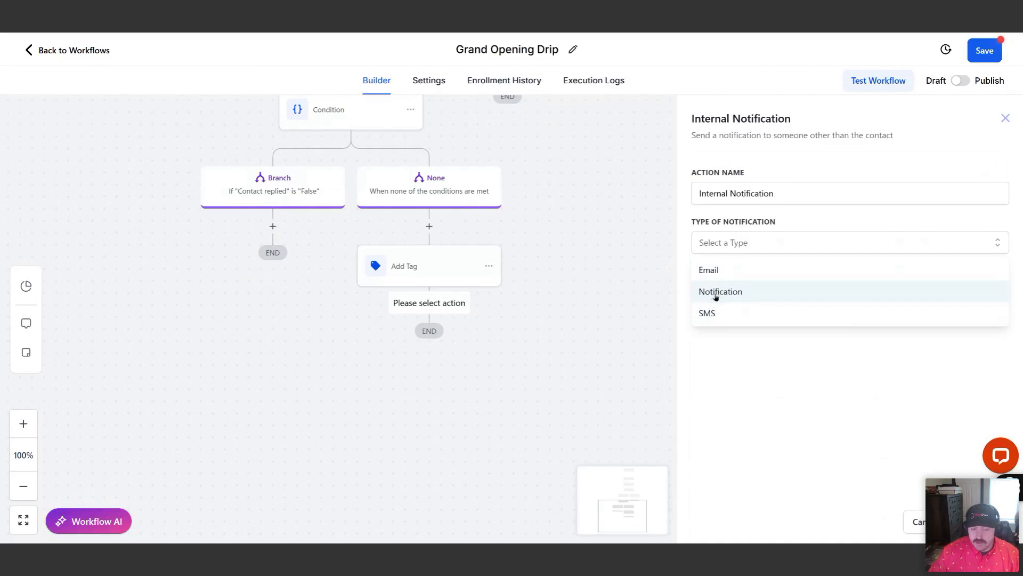
pyautogui.click(709, 270)
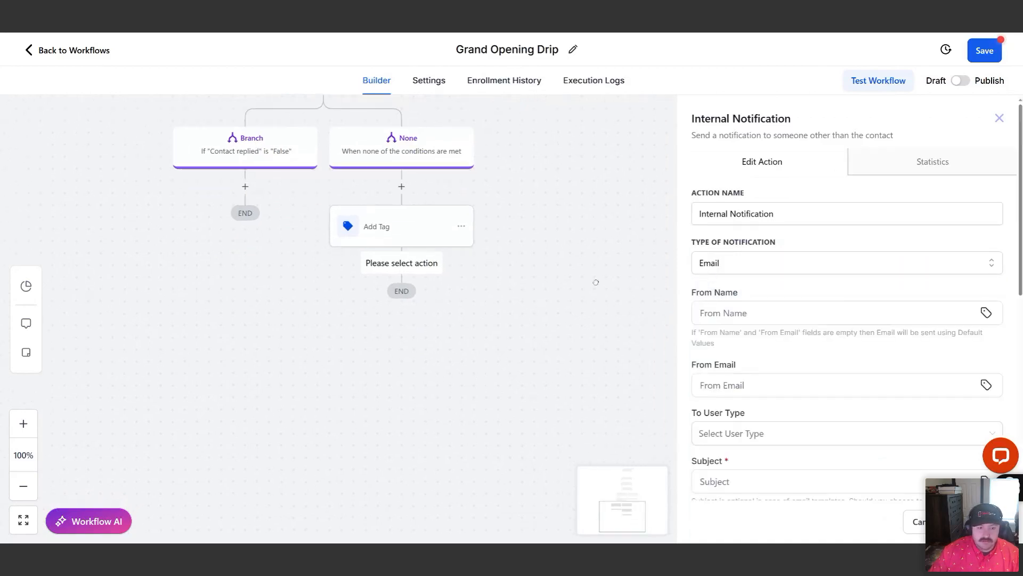
pyautogui.scroll(-6, 830, 376)
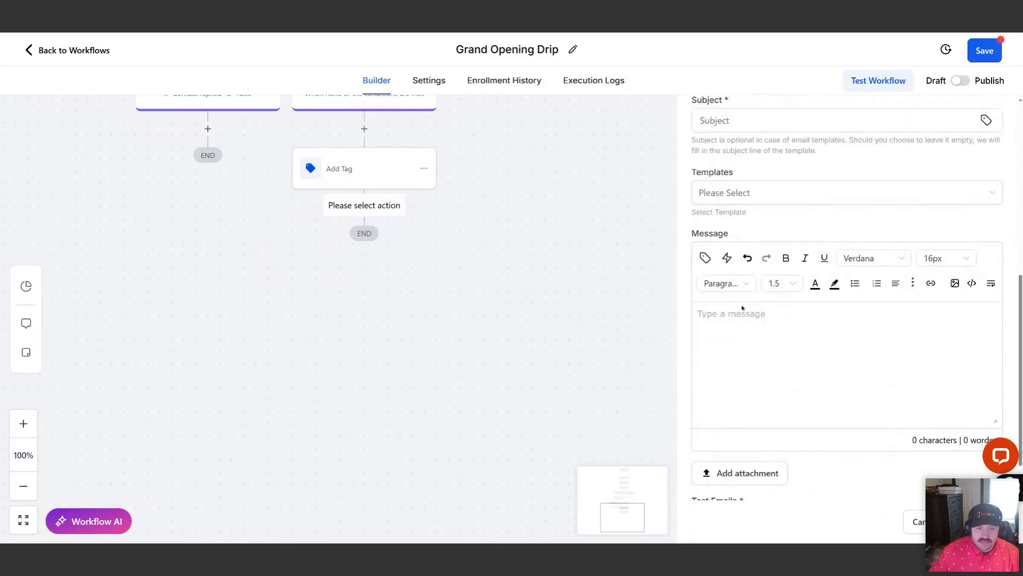
pyautogui.scroll(1, 782, 320)
pyautogui.click(767, 156)
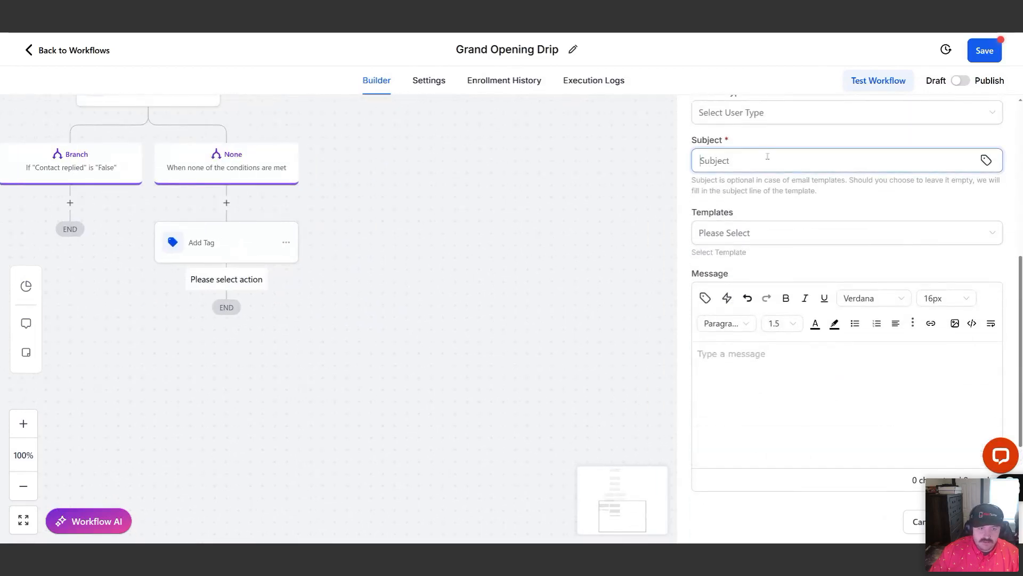
pyautogui.click(986, 160)
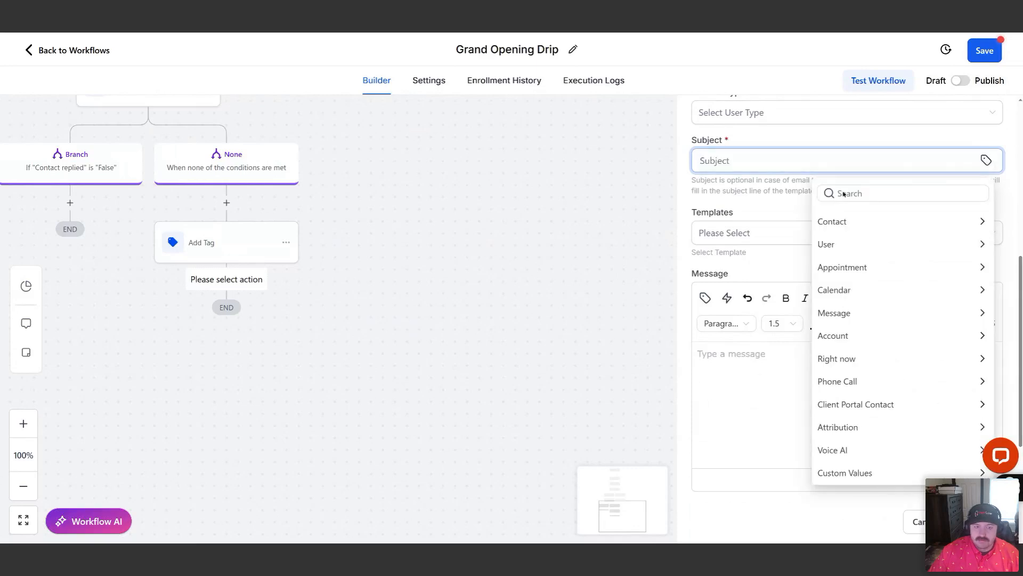
pyautogui.click(844, 223)
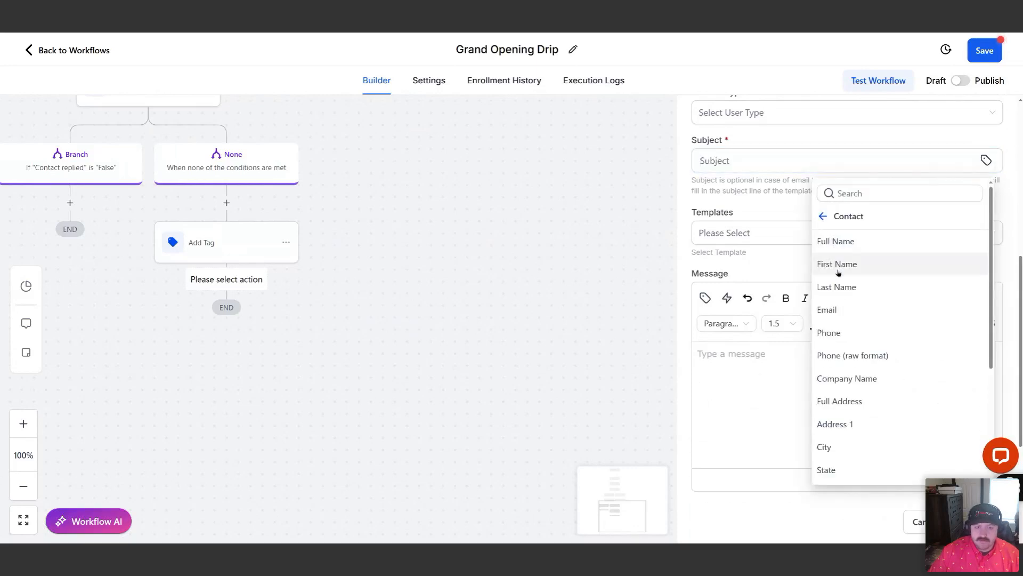
pyautogui.click(837, 265)
pyautogui.press('BackSpace')
pyautogui.press('BackSpace')
pyautogui.press('BackSpace')
pyautogui.press('BackSpace')
pyautogui.press('BackSpace')
pyautogui.press('BackSpace')
pyautogui.press('BackSpace')
pyautogui.press('BackSpace')
pyautogui.press('BackSpace')
pyautogui.press('BackSpace')
pyautogui.press('BackSpace')
pyautogui.press('BackSpace')
pyautogui.press('BackSpace')
pyautogui.press('BackSpace')
pyautogui.press('BackSpace')
pyautogui.press('BackSpace')
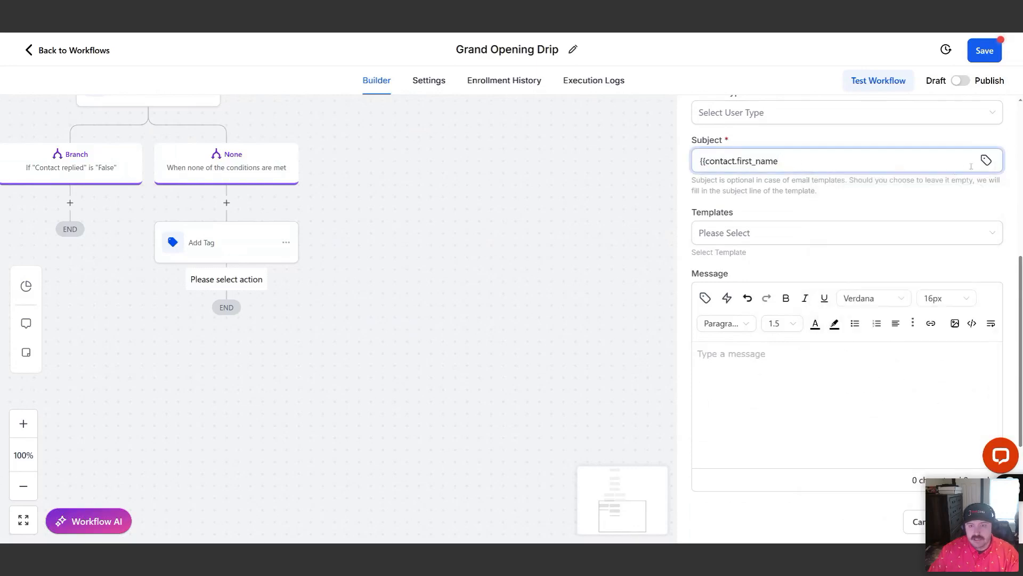
pyautogui.press('BackSpace')
pyautogui.press('BackSpace')
pyautogui.press('BackSpace')
pyautogui.press('BackSpace')
pyautogui.press('BackSpace')
pyautogui.press('BackSpace')
# Set the notification subject to the contact's Full Name custom value followed by "-Just Responded"
pyautogui.click(985, 160)
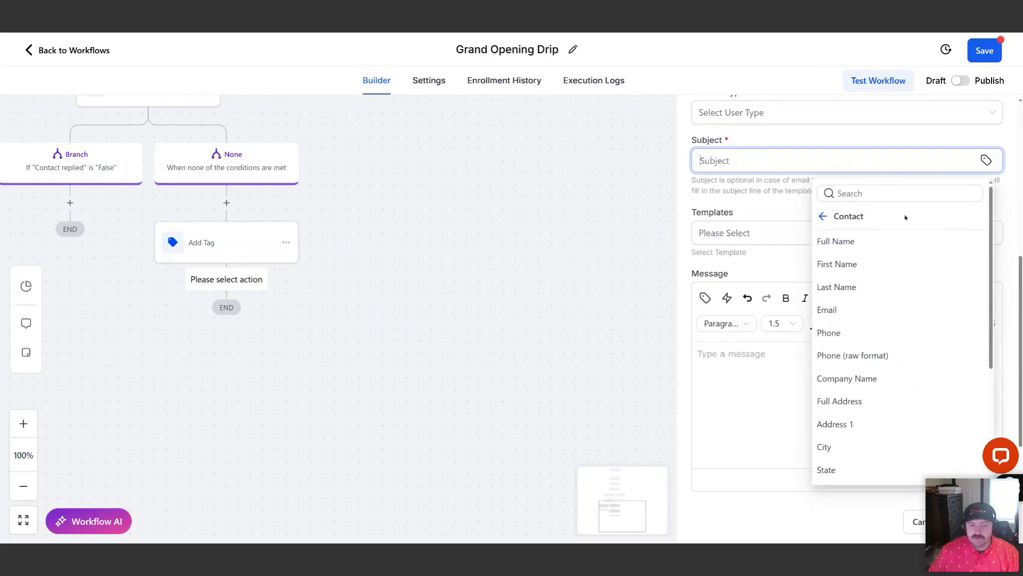
pyautogui.click(836, 239)
pyautogui.write('-Just Responded')
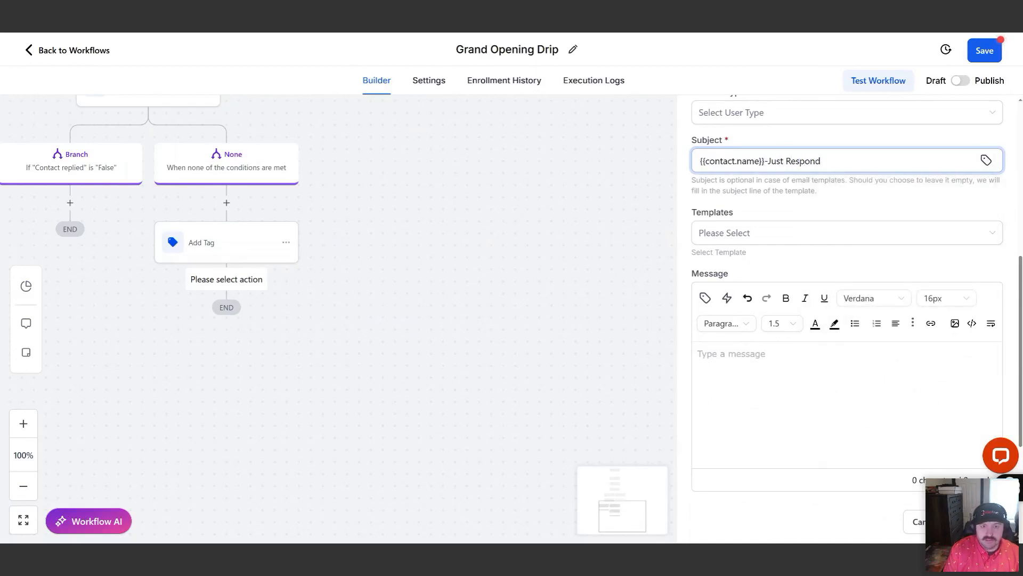
# Start the notification message with "Hi Team," and the line "You have a response to the Grand Opening Text"
pyautogui.click(765, 361)
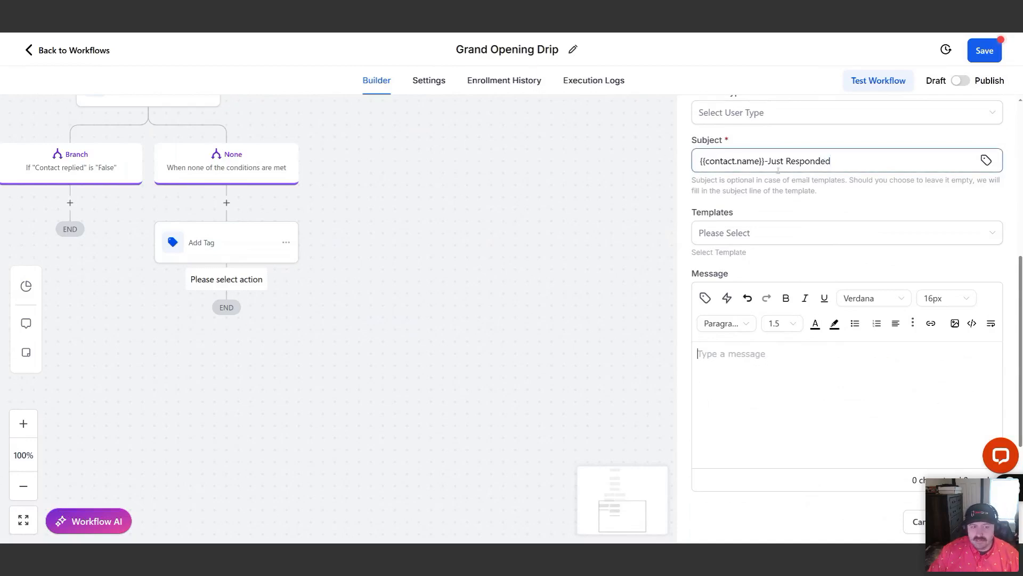
pyautogui.scroll(1, 783, 166)
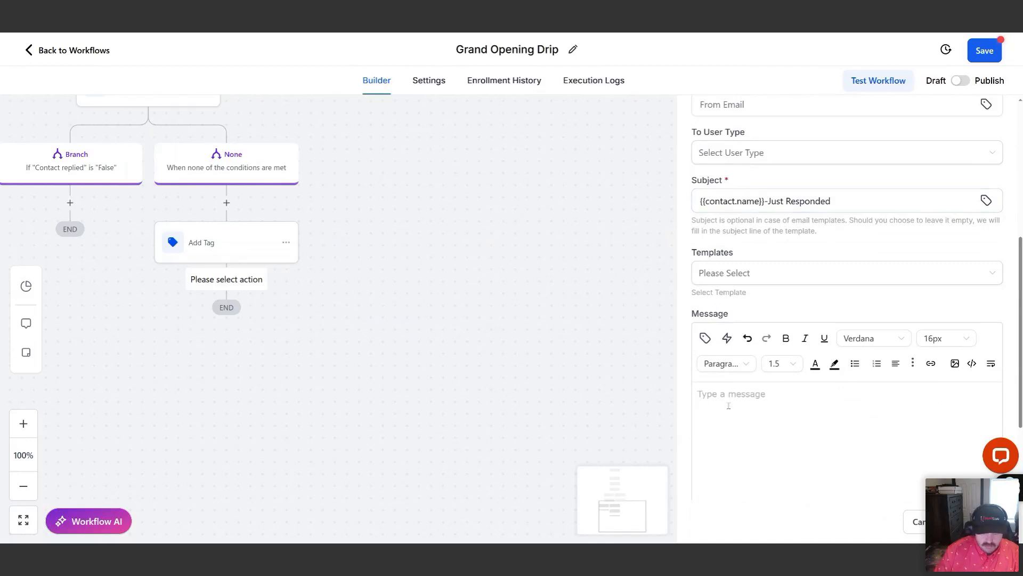
pyautogui.write('Hi Team,')
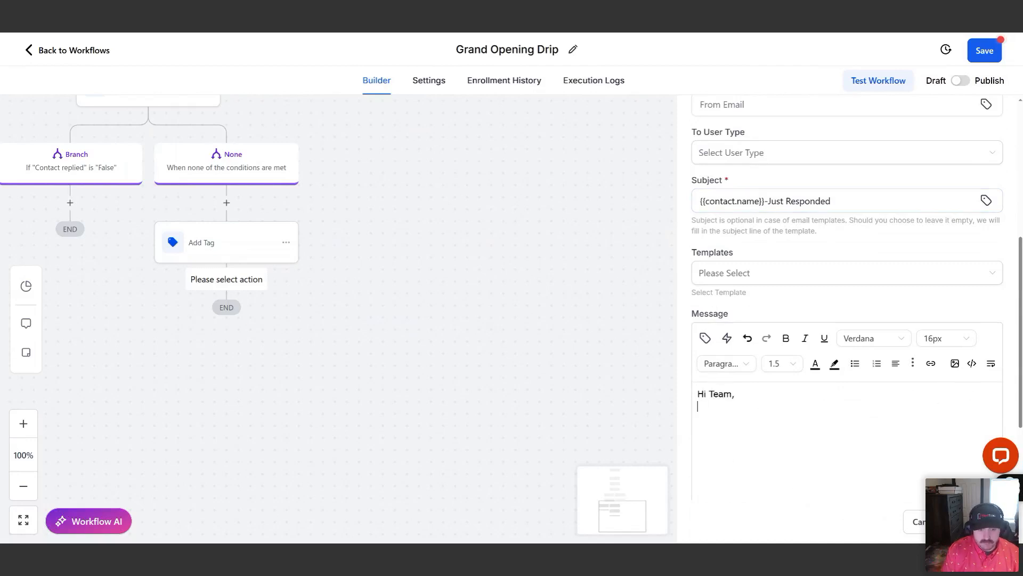
pyautogui.press('Return')
pyautogui.write('You ha')
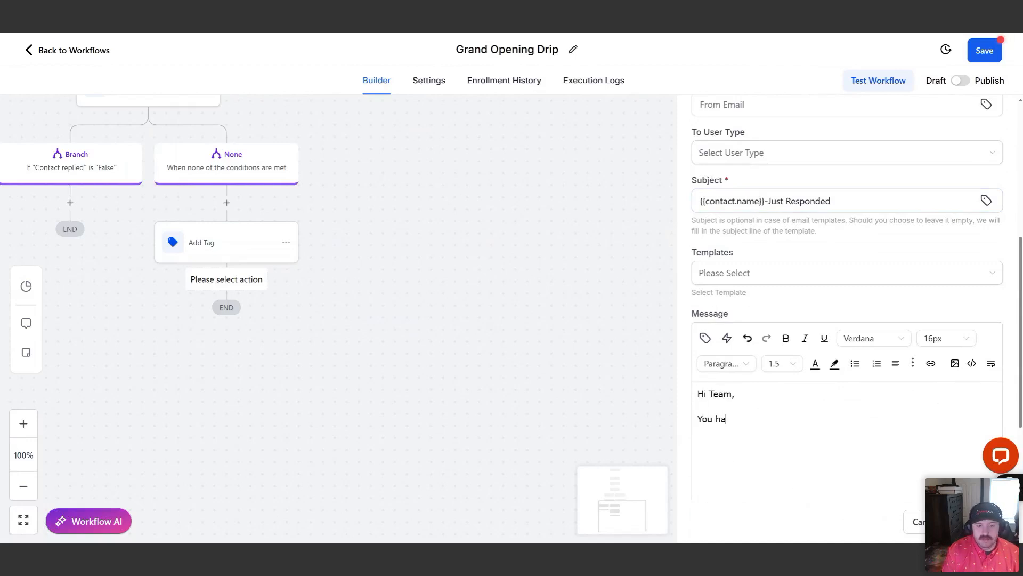
pyautogui.write('ve a response to the Grand Opening Text')
pyautogui.press('Return')
pyautogui.scroll(-2, 795, 372)
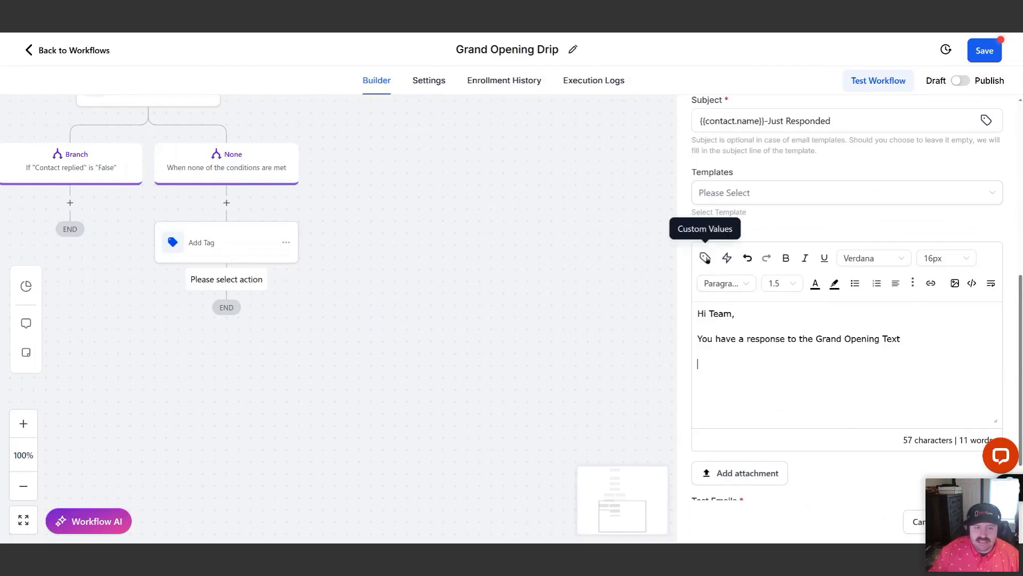
# Add "Name-" and "Phone-" lines to the message with the contact's Full Name and Phone custom values
pyautogui.write('Name-')
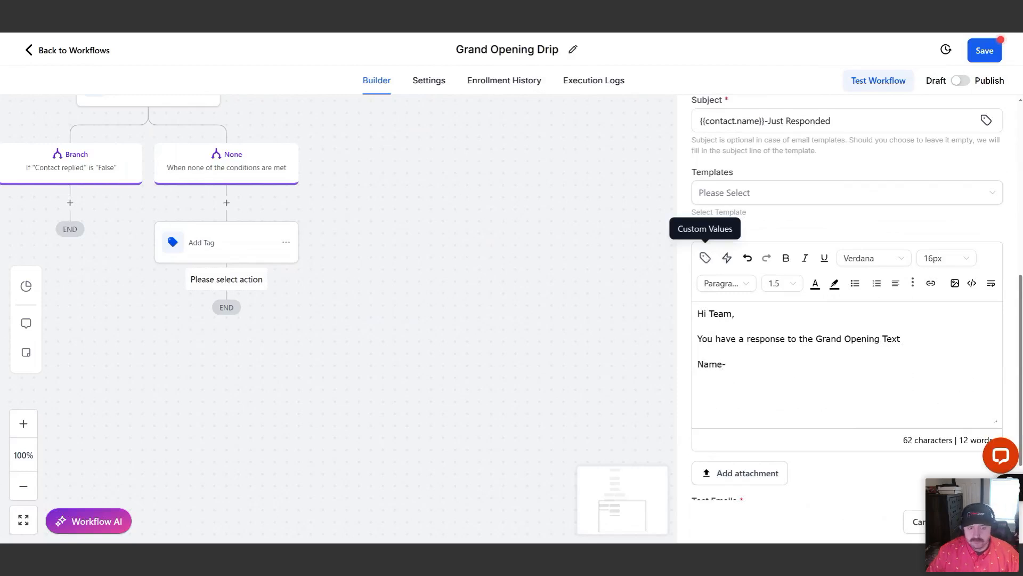
pyautogui.click(705, 258)
pyautogui.click(645, 320)
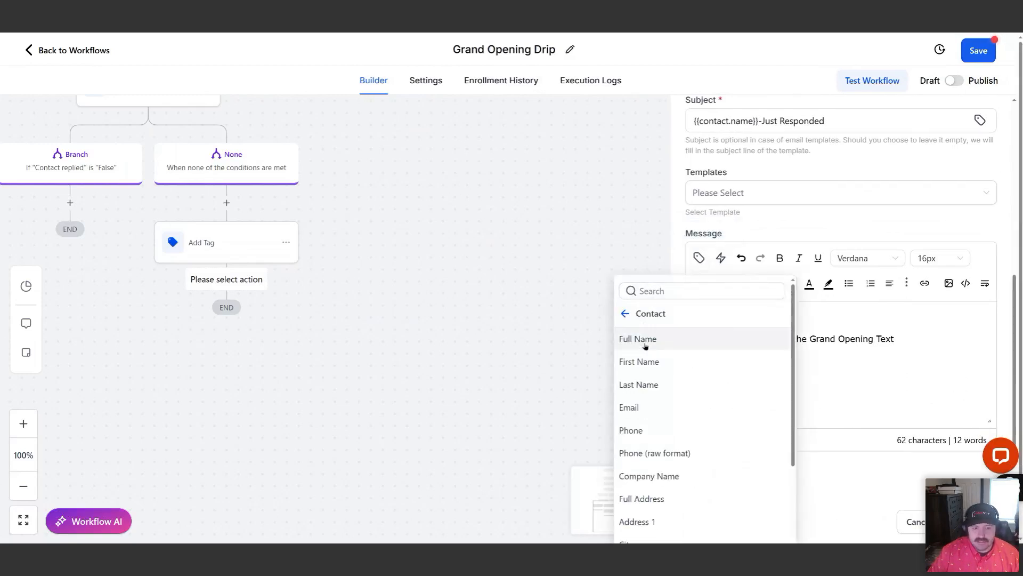
pyautogui.click(645, 345)
pyautogui.write('Phone-')
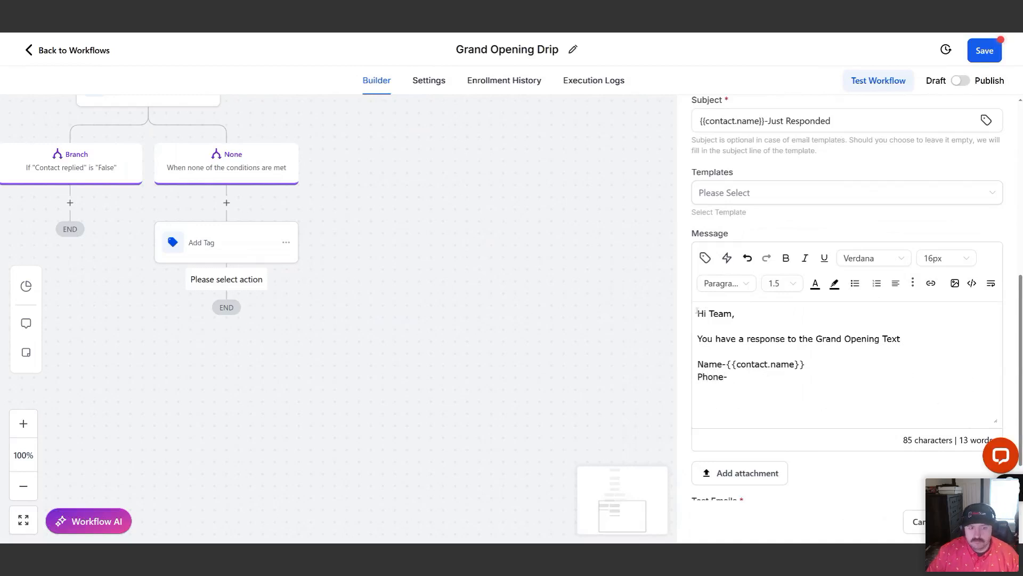
pyautogui.click(705, 258)
pyautogui.click(640, 425)
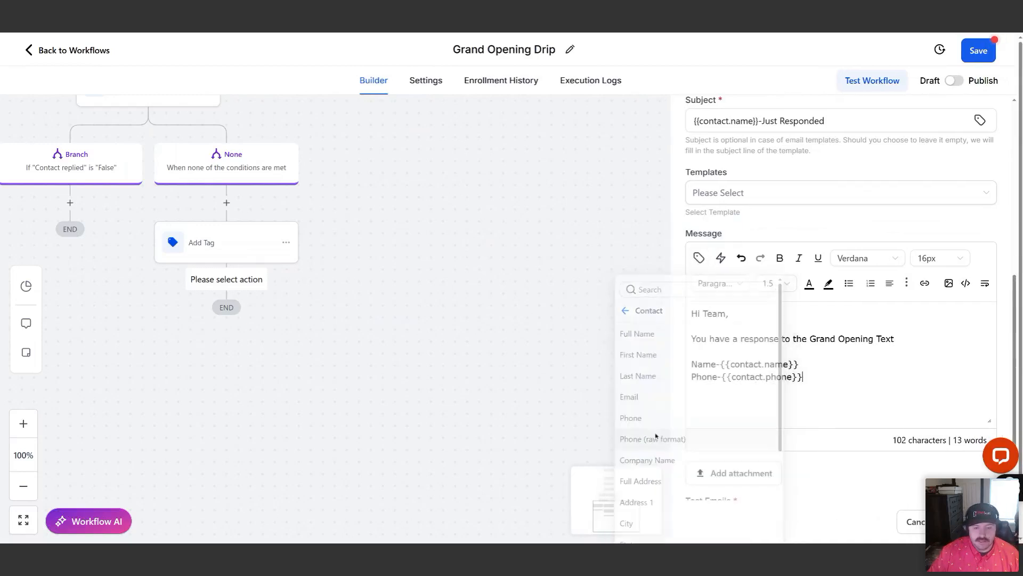
# Add an "Email-" line below the phone line with the contact's Email custom value
pyautogui.press('Return')
pyautogui.write('Emai')
pyautogui.press('BackSpace')
pyautogui.press('BackSpace')
pyautogui.press('BackSpace')
pyautogui.press('BackSpace')
pyautogui.press('BackSpace')
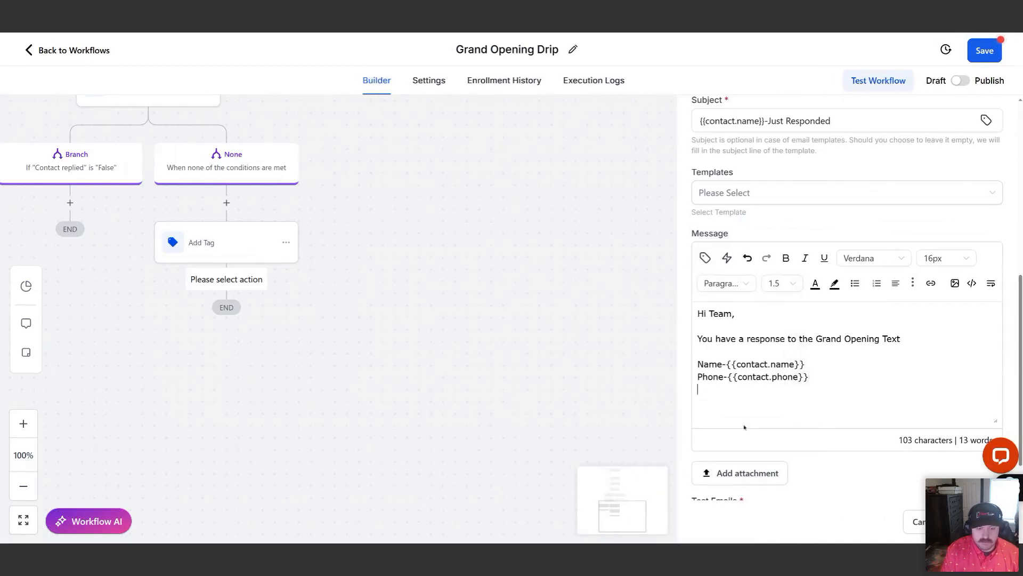
pyautogui.write('Email-')
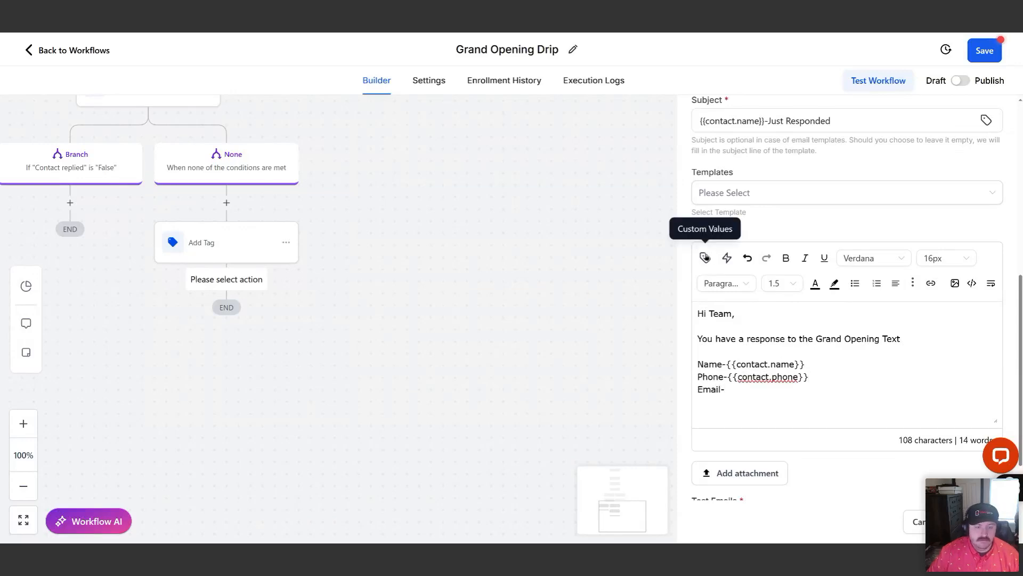
pyautogui.click(705, 258)
pyautogui.click(623, 407)
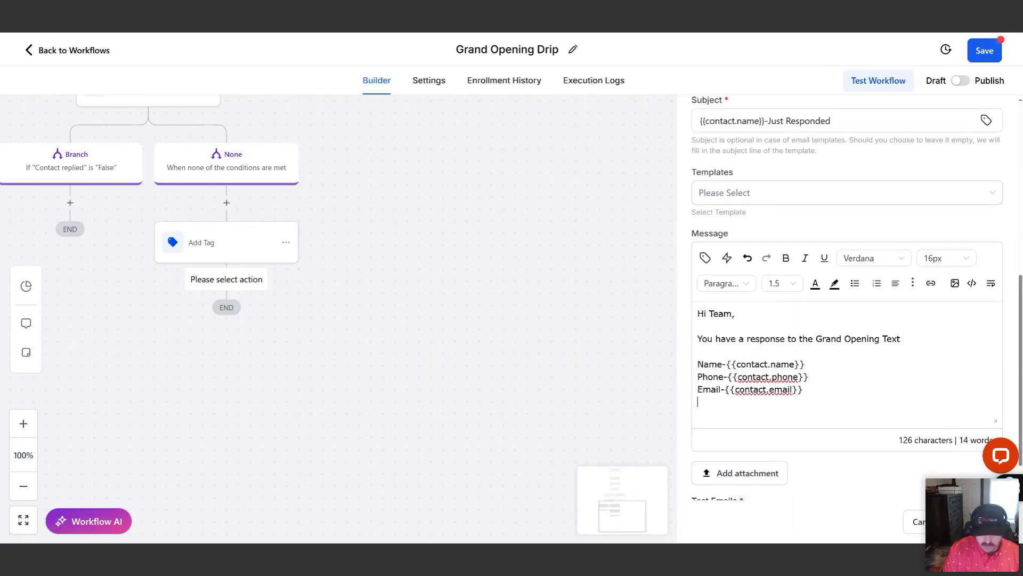
# Add a "What they said-" line to the message with the Message Body custom value
pyautogui.write('R')
pyautogui.press('BackSpace')
pyautogui.write('What they said-')
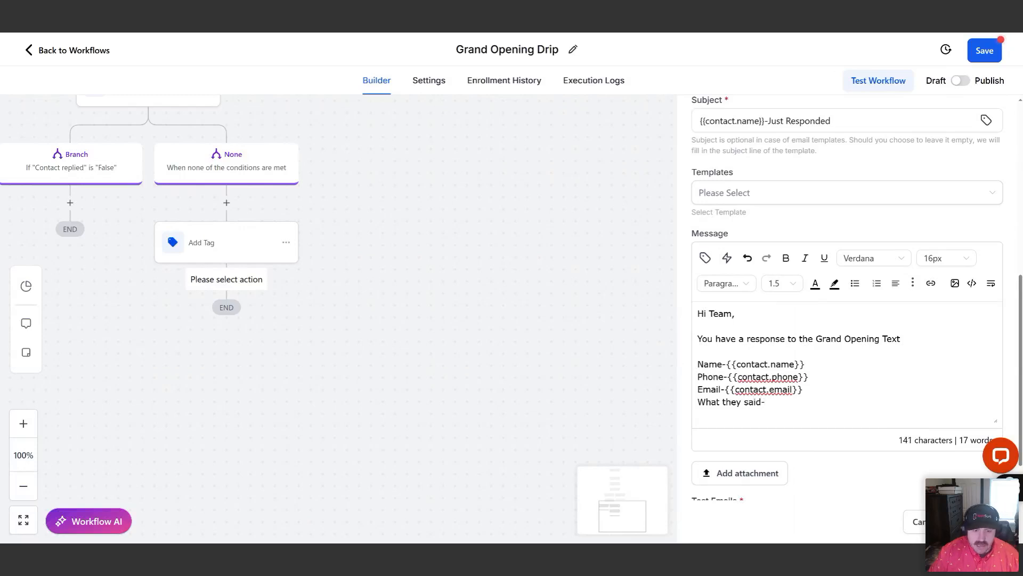
pyautogui.click(703, 259)
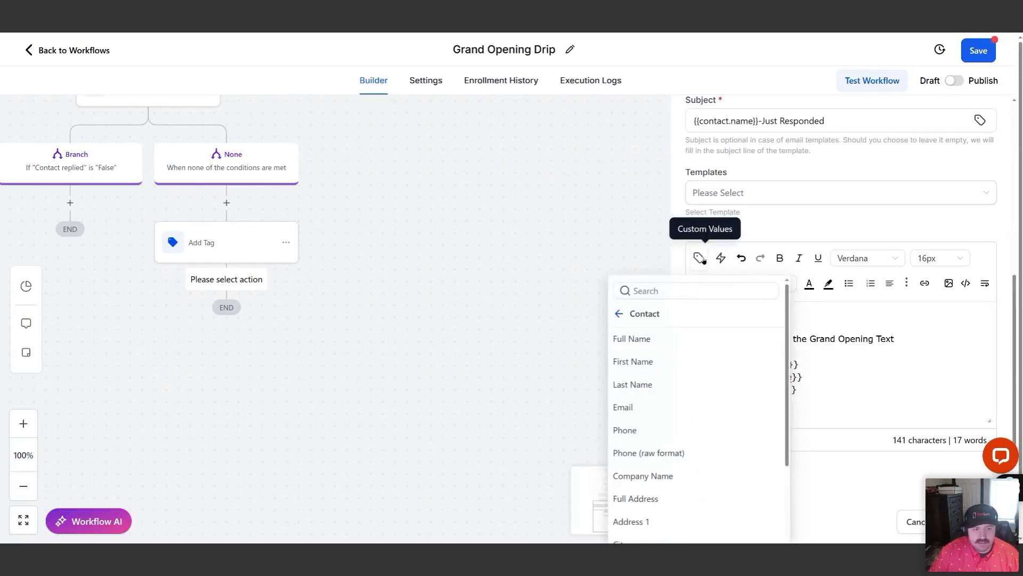
pyautogui.click(675, 291)
pyautogui.write('body')
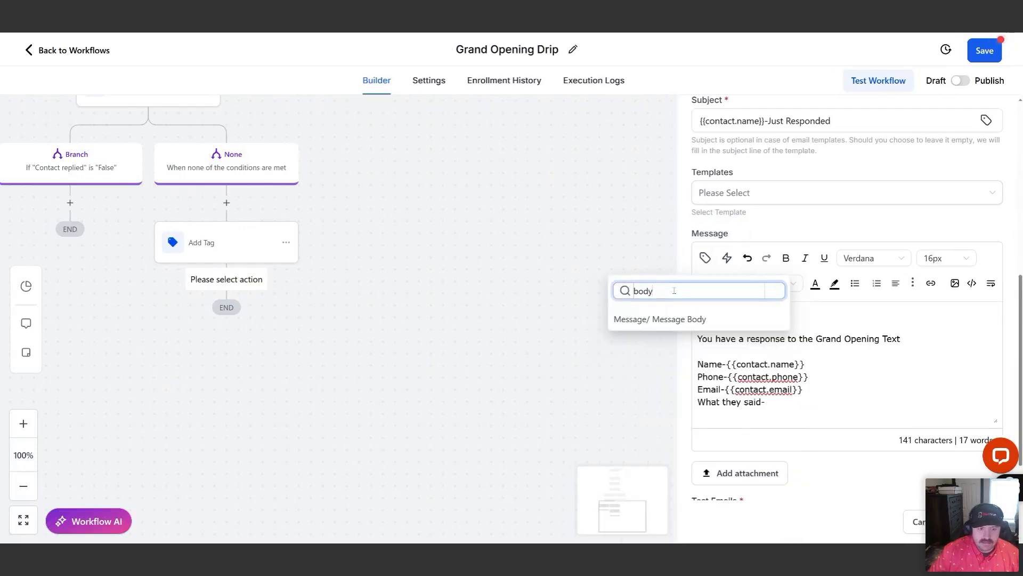
pyautogui.click(654, 320)
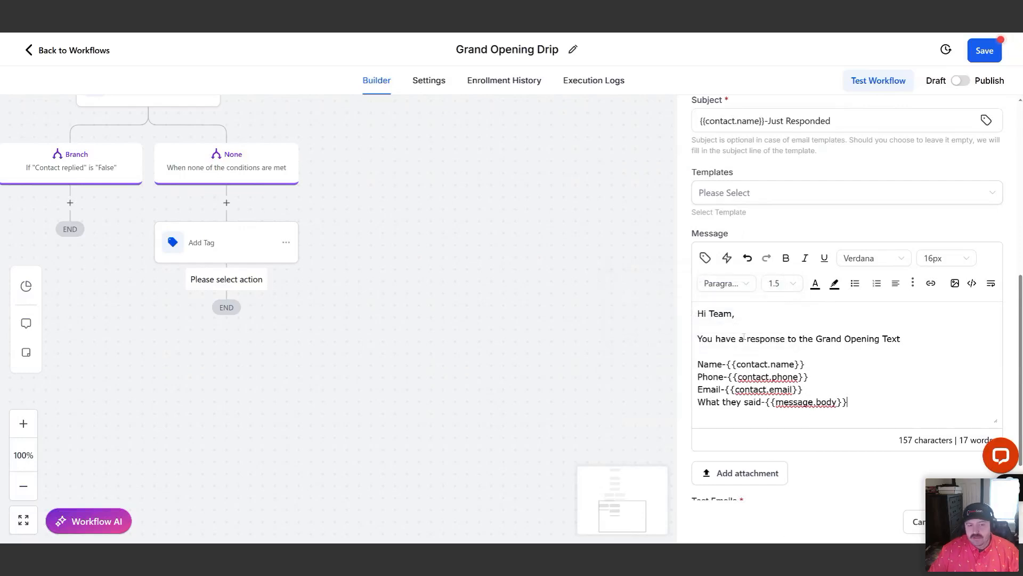
# Review the reply branches of the workflow and the full notification message, enlarging the message box
pyautogui.moveTo(314, 196); pyautogui.dragTo(449, 341)
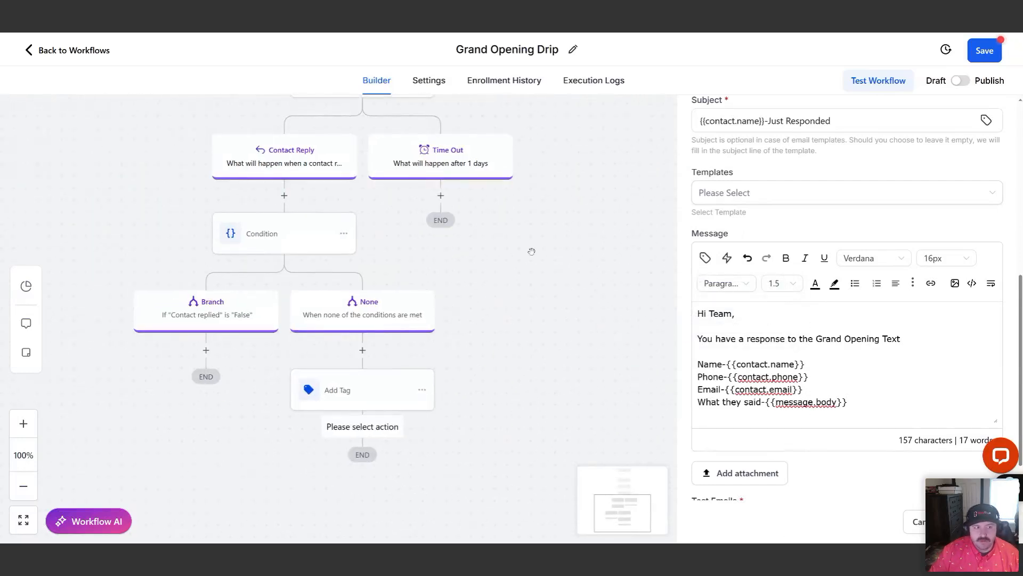
pyautogui.moveTo(531, 252); pyautogui.dragTo(550, 380)
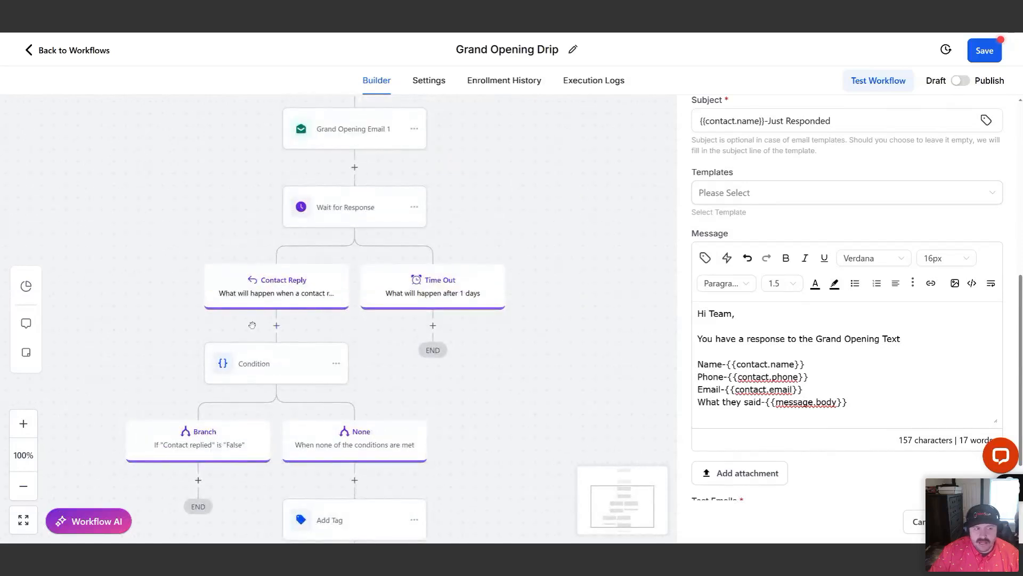
pyautogui.moveTo(334, 331); pyautogui.dragTo(326, 264)
pyautogui.scroll(-1, 824, 339)
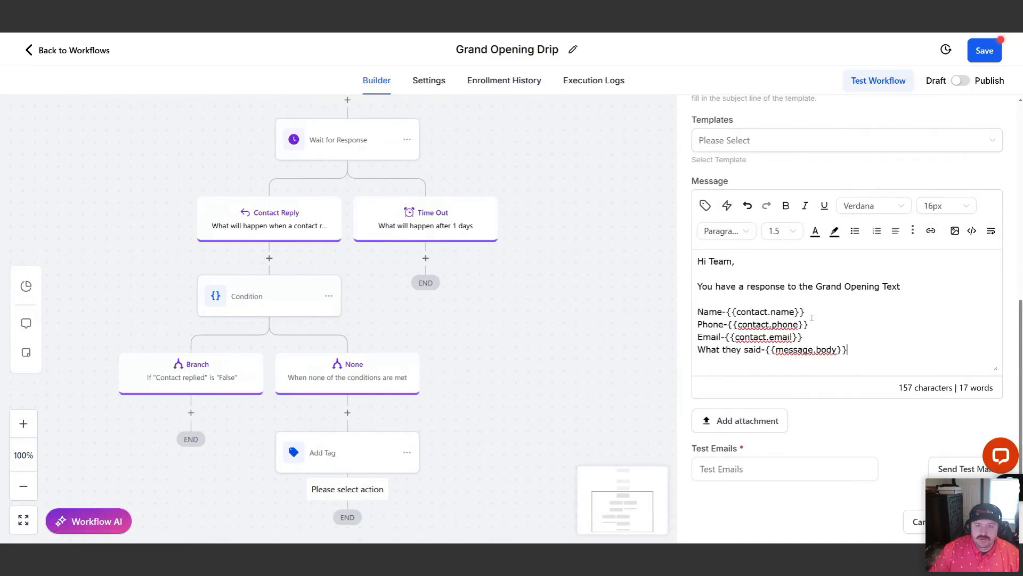
pyautogui.moveTo(913, 312); pyautogui.dragTo(904, 331)
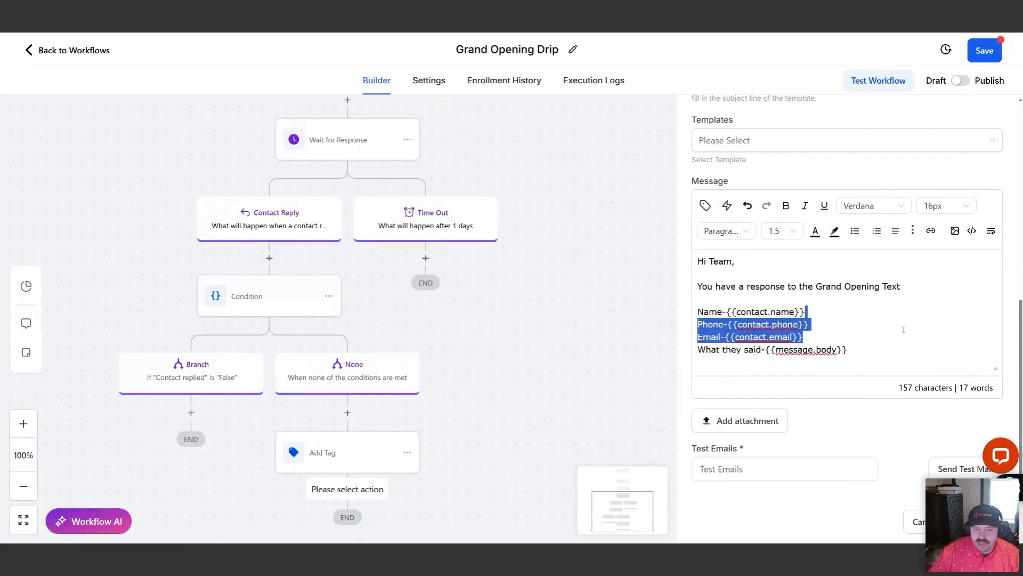
pyautogui.click(868, 349)
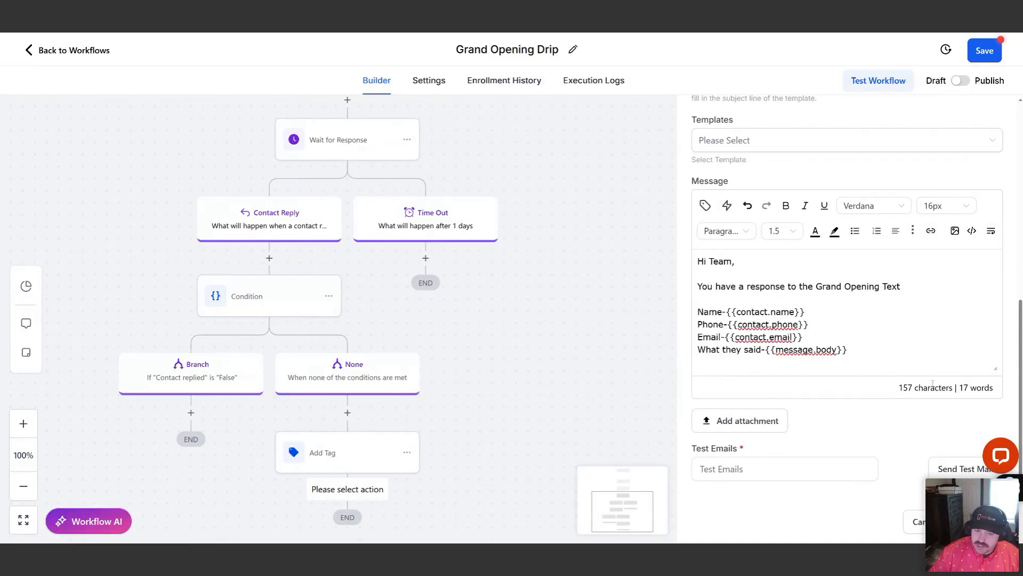
pyautogui.moveTo(996, 368); pyautogui.dragTo(995, 429)
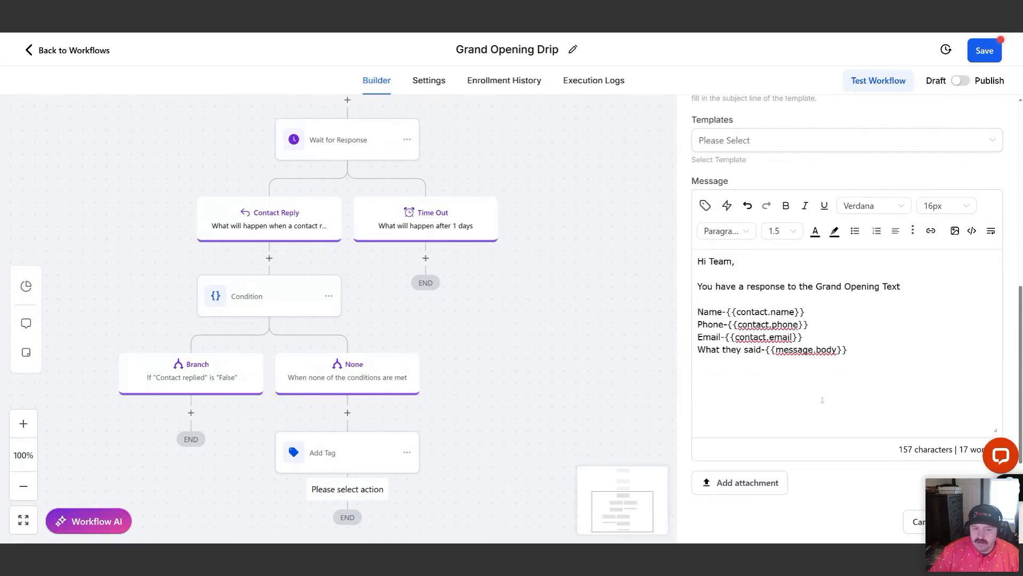
pyautogui.scroll(-1, 848, 296)
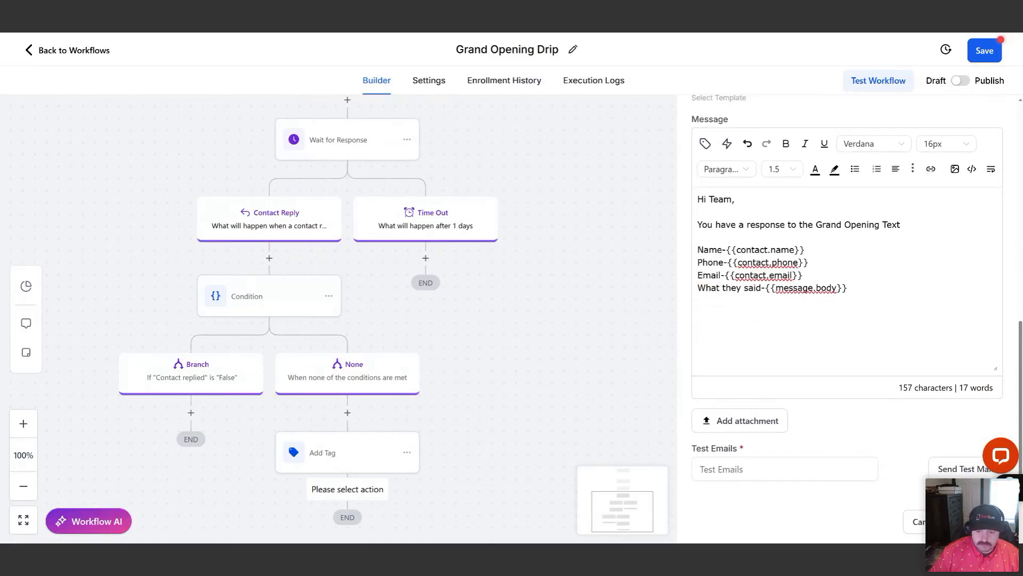
# Save the Grand Opening Drip workflow and cancel the Internal Notification action
pyautogui.click(993, 51)
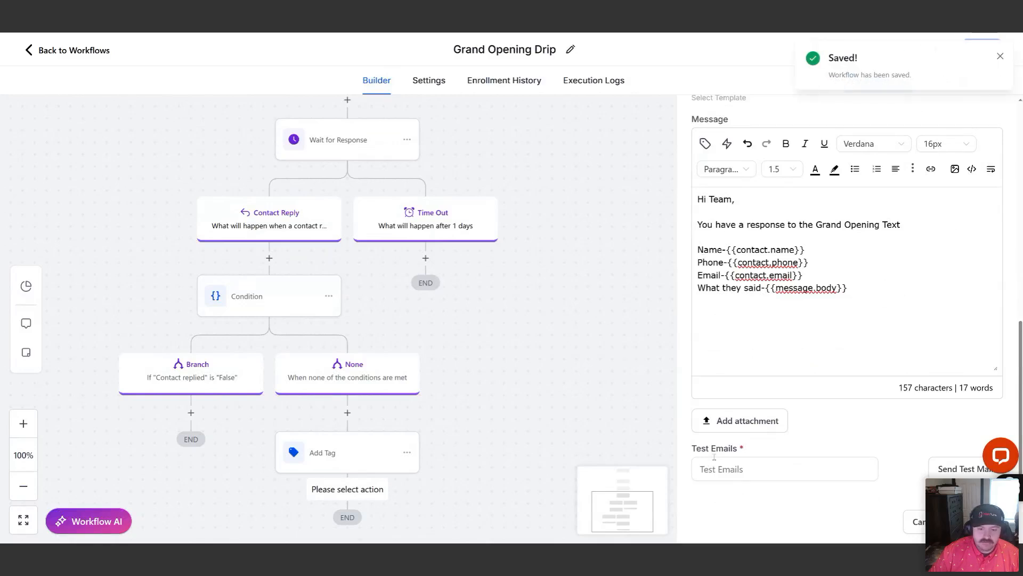
pyautogui.click(1000, 56)
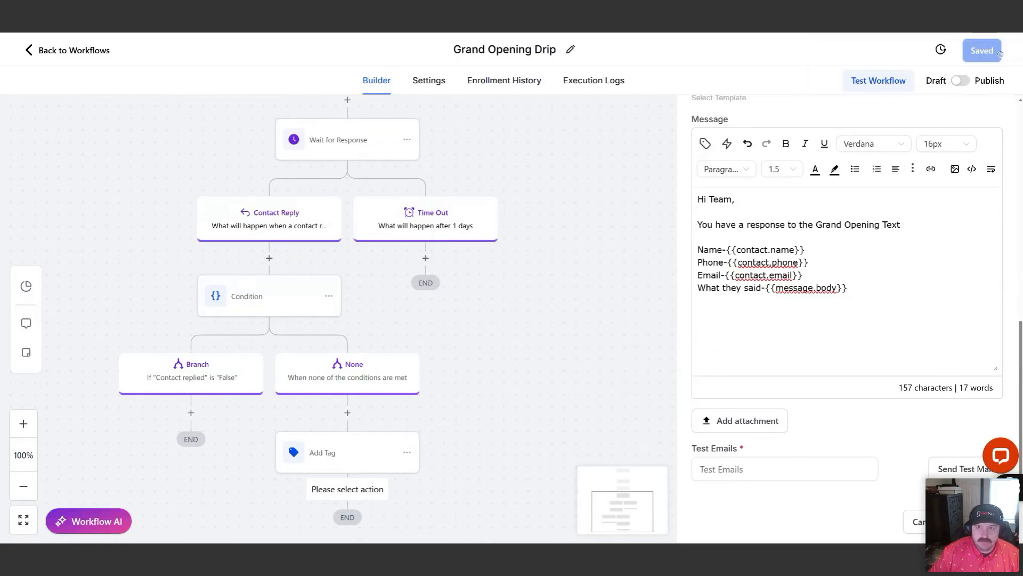
pyautogui.click(921, 523)
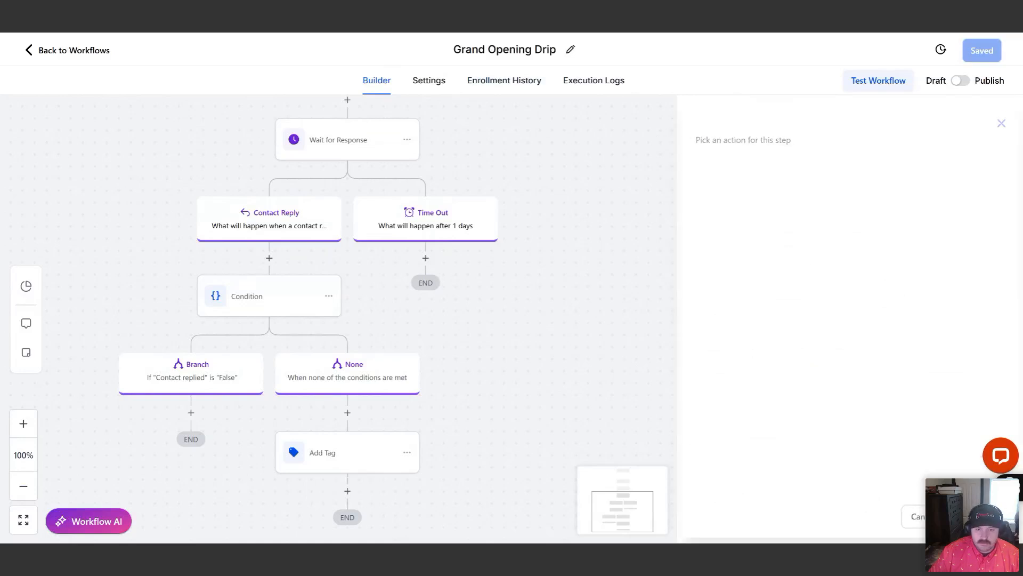
# Return to the workflow list and check the available actions for the Grand Opening Drip workflow
pyautogui.click(90, 51)
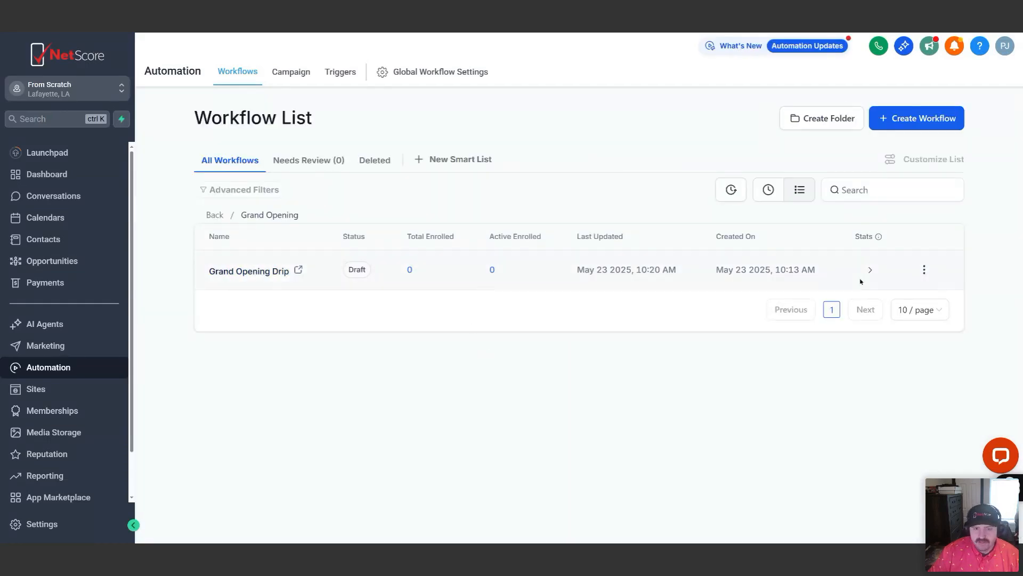
pyautogui.click(924, 269)
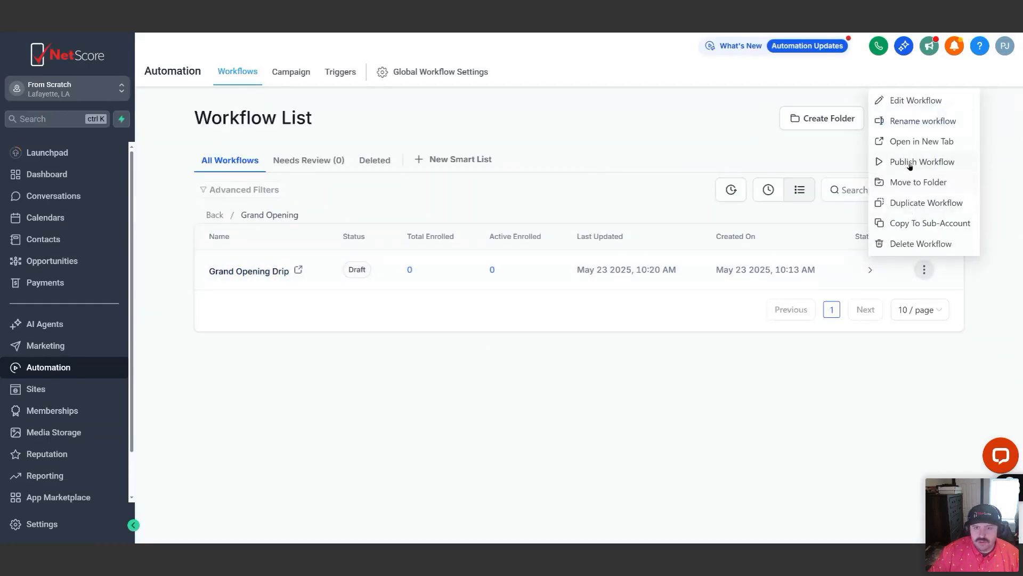
pyautogui.click(611, 205)
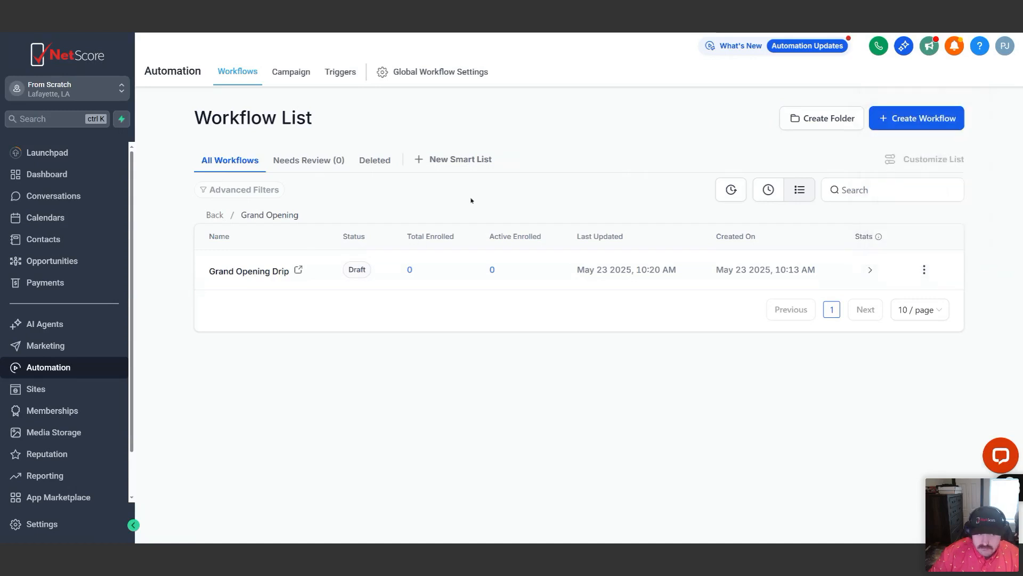
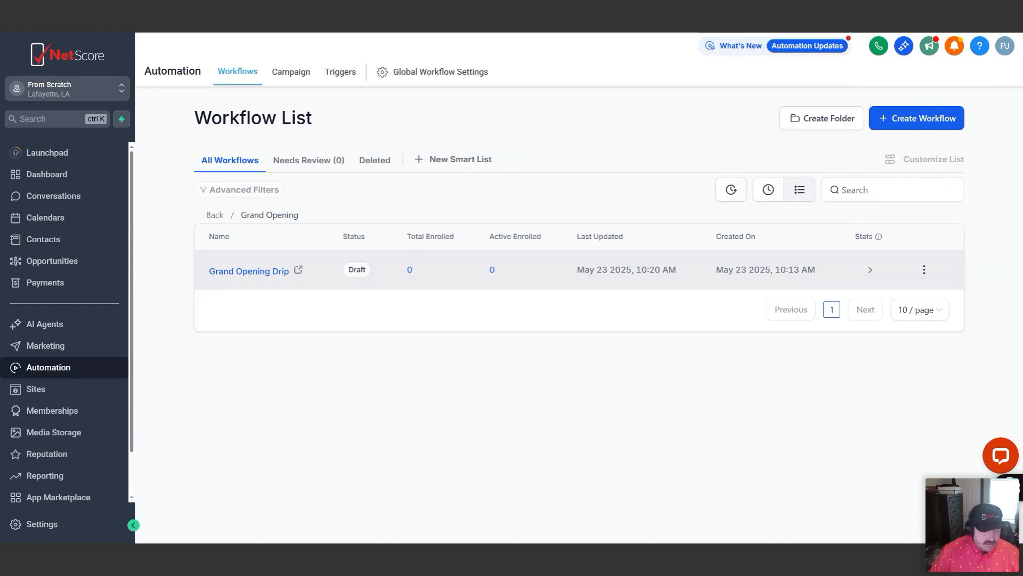
# Open the list of all contacts
pyautogui.click(55, 243)
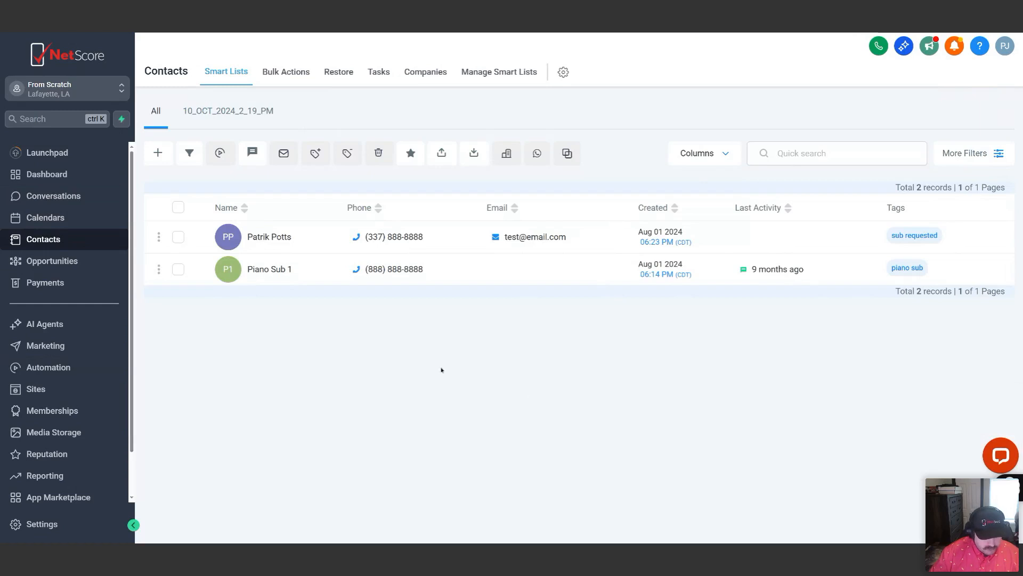
# Start a new contact and fill in its first and last name
pyautogui.click(158, 153)
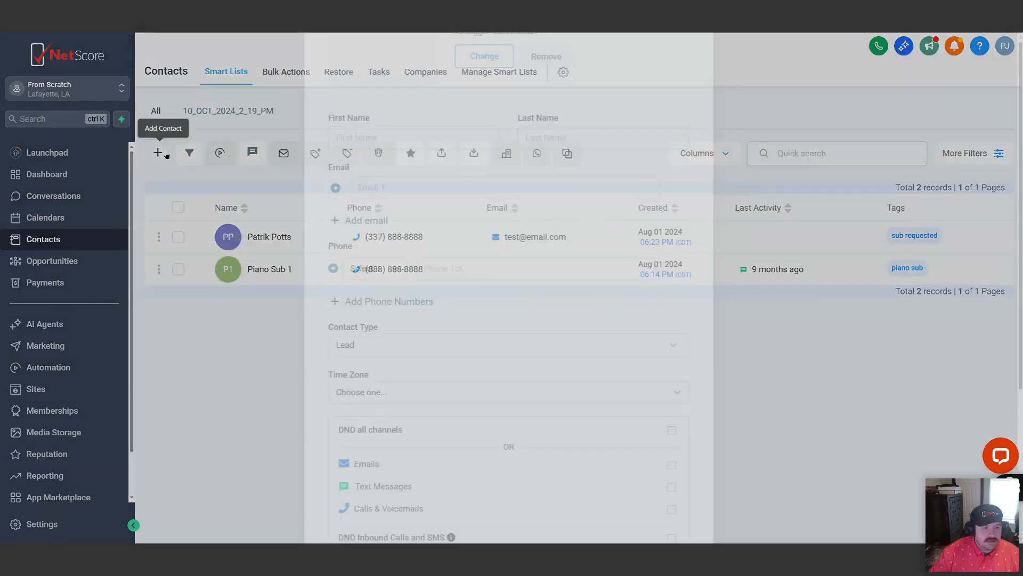
pyautogui.click(421, 263)
pyautogui.write('Test')
pyautogui.press('Tab')
pyautogui.write('Webinar')
pyautogui.press('Tab')
pyautogui.press('Tab')
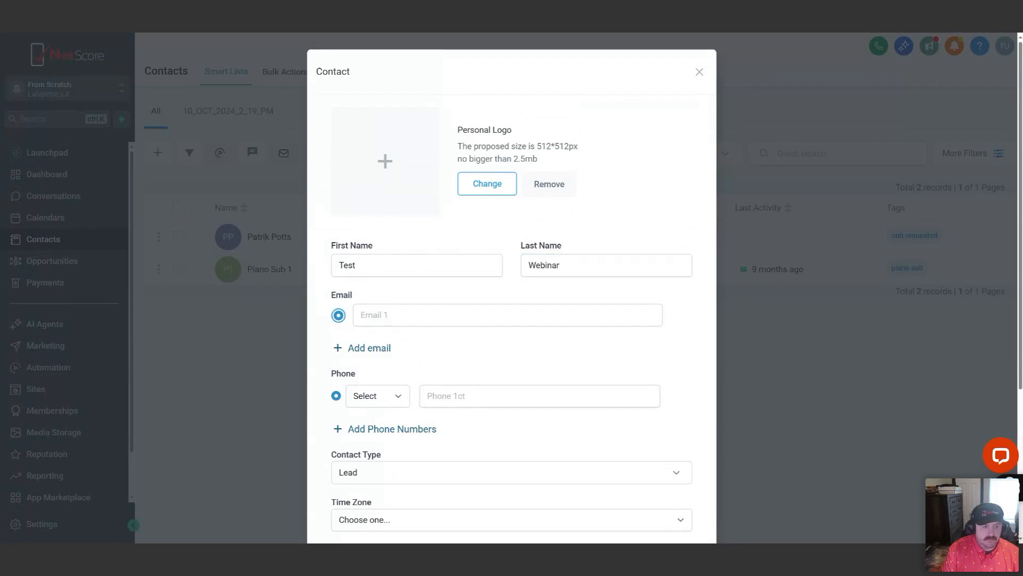
# Fill in the new contact's e-mail address and phone number
pyautogui.write('test@e')
pyautogui.write('mail.com')
pyautogui.click(458, 389)
pyautogui.write('+')
pyautogui.press('BackSpace')
pyautogui.write('+188888888')
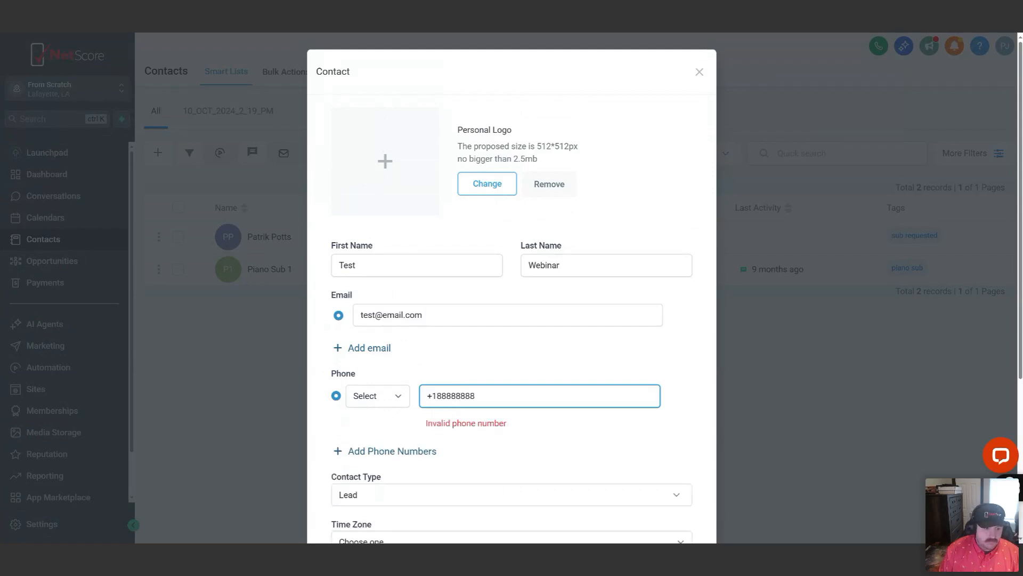
pyautogui.write('77')
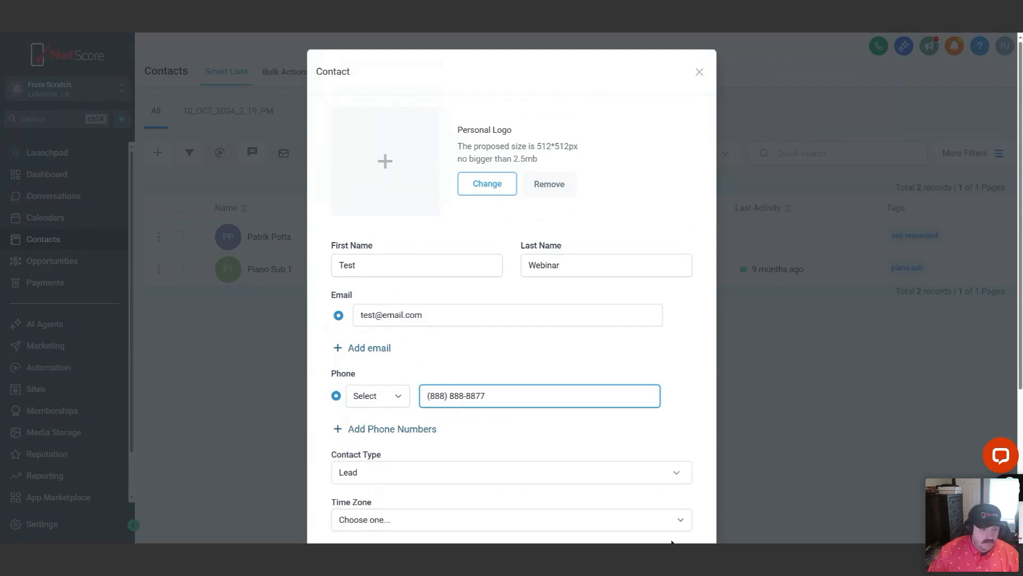
# Try to save the new contact and close the contact form
pyautogui.scroll(-4, 672, 543)
pyautogui.click(674, 485)
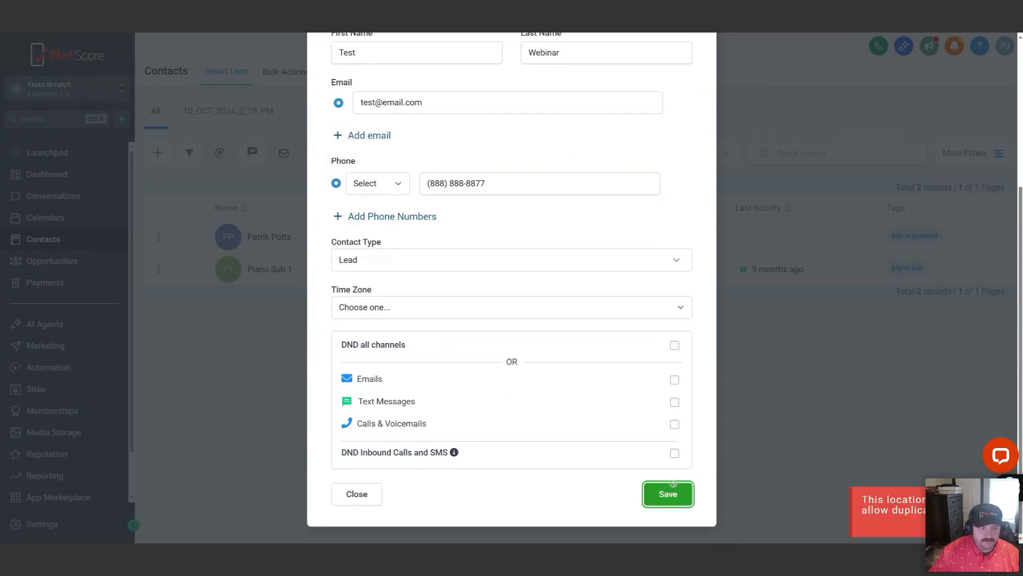
pyautogui.scroll(4, 539, 336)
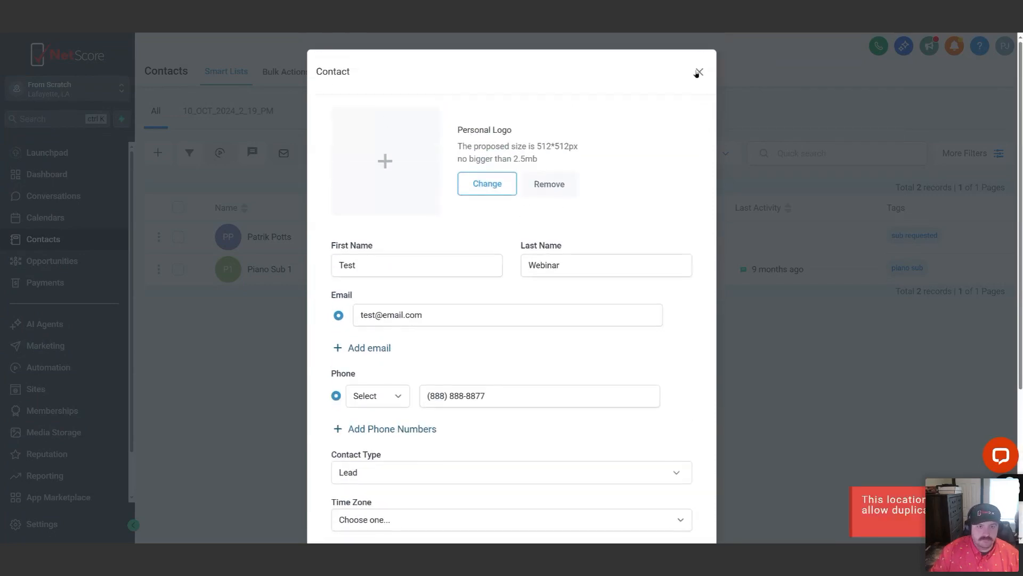
pyautogui.click(696, 73)
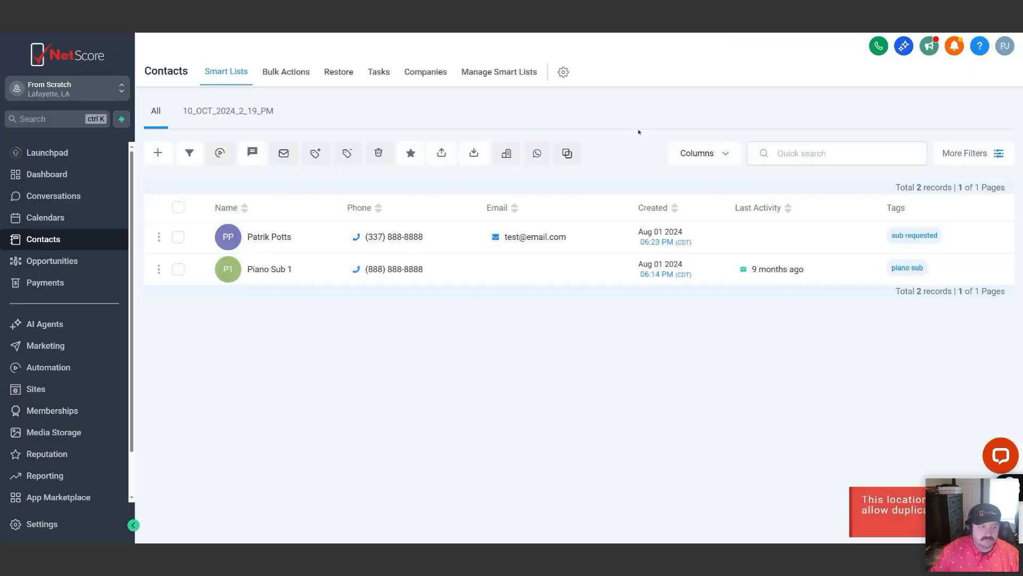
# Open the contact tagged "sub requested" and collapse the Contact section of its record
pyautogui.click(268, 238)
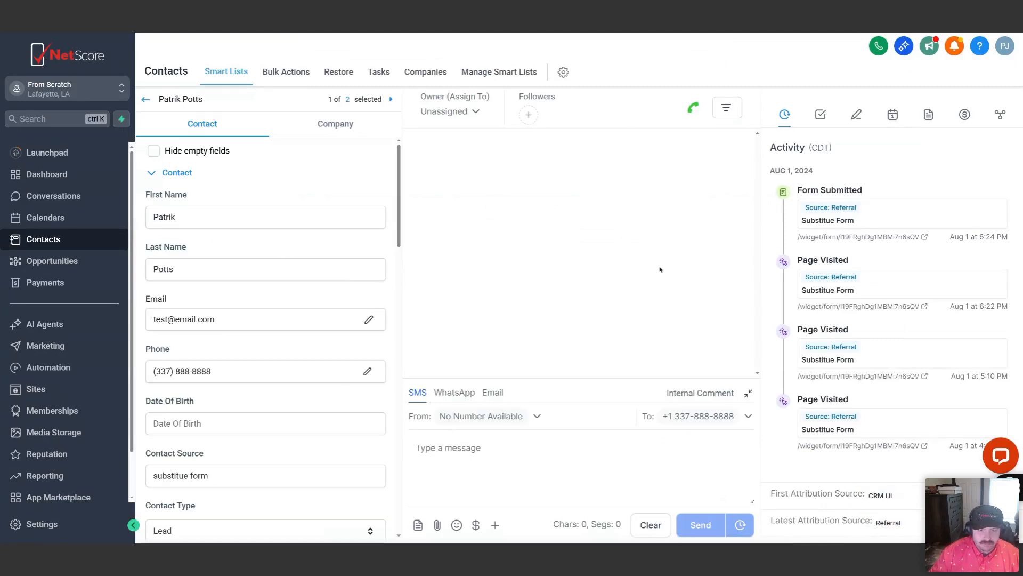
pyautogui.click(158, 173)
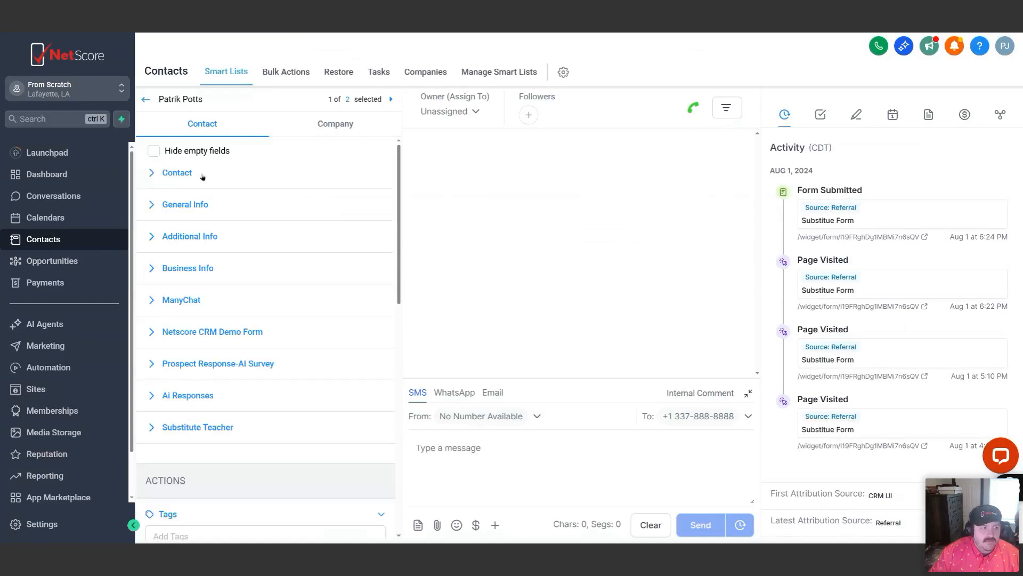
pyautogui.scroll(-4, 216, 229)
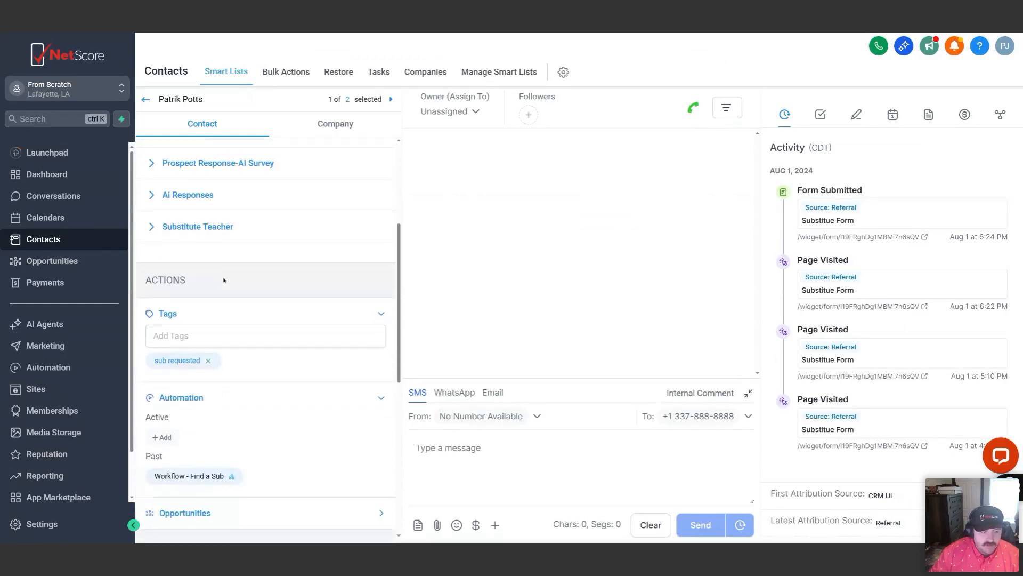
pyautogui.scroll(4, 224, 277)
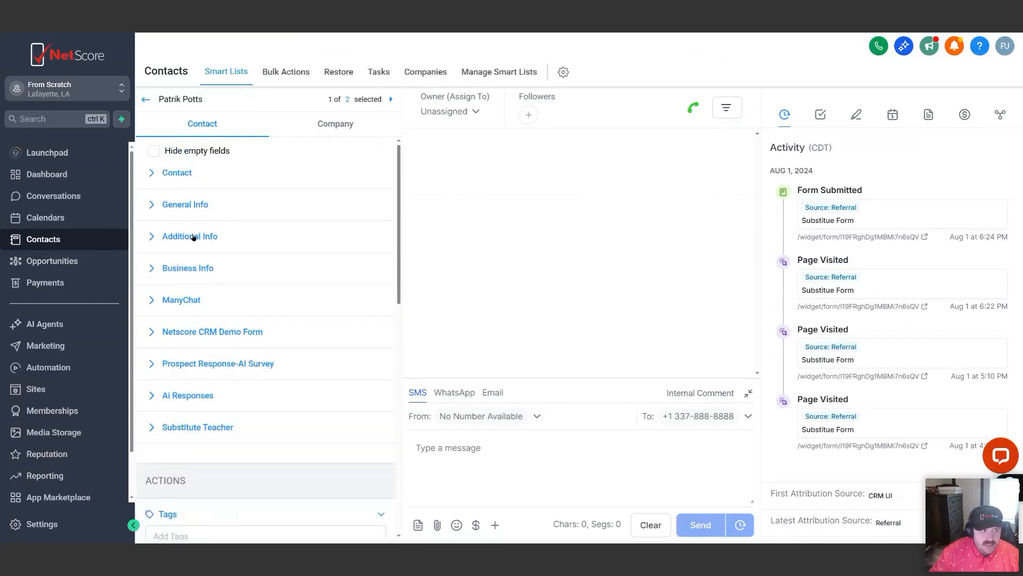
pyautogui.click(173, 173)
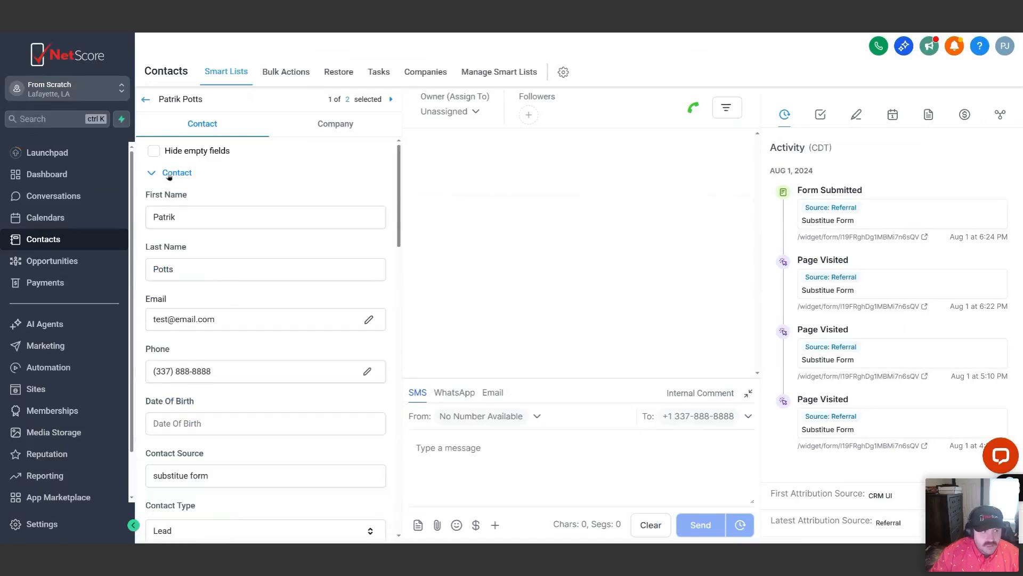
pyautogui.click(156, 177)
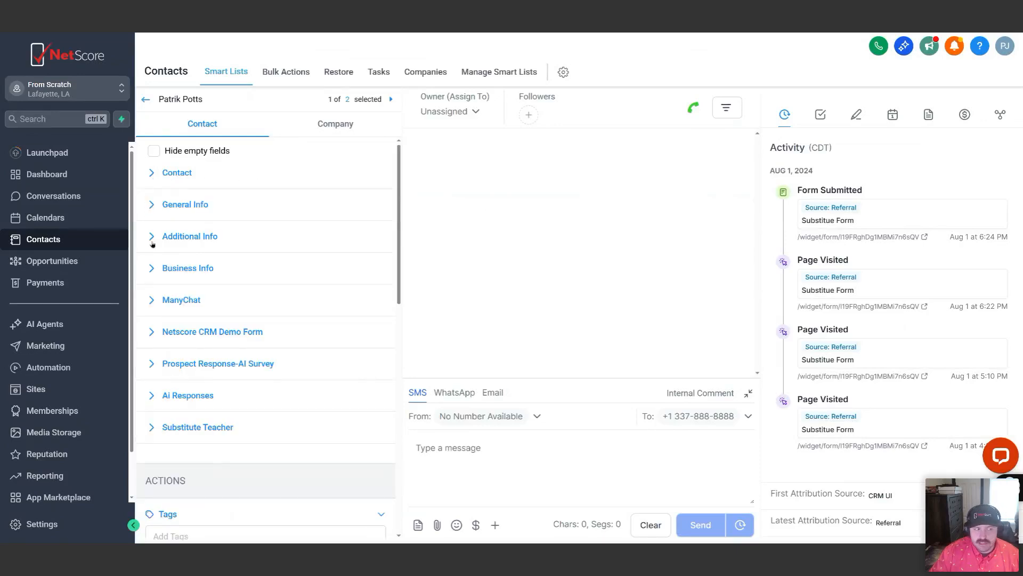
# Review the fields inside the Contact section of the record and collapse the section again
pyautogui.click(154, 173)
pyautogui.scroll(-3, 192, 358)
pyautogui.scroll(-7, 192, 359)
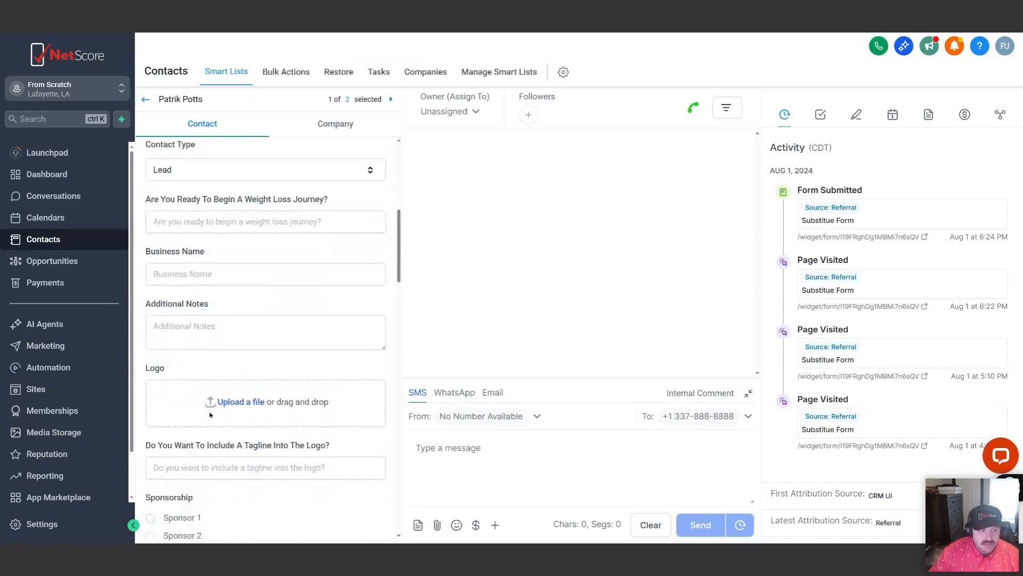
pyautogui.scroll(5, 208, 405)
pyautogui.scroll(5, 208, 405)
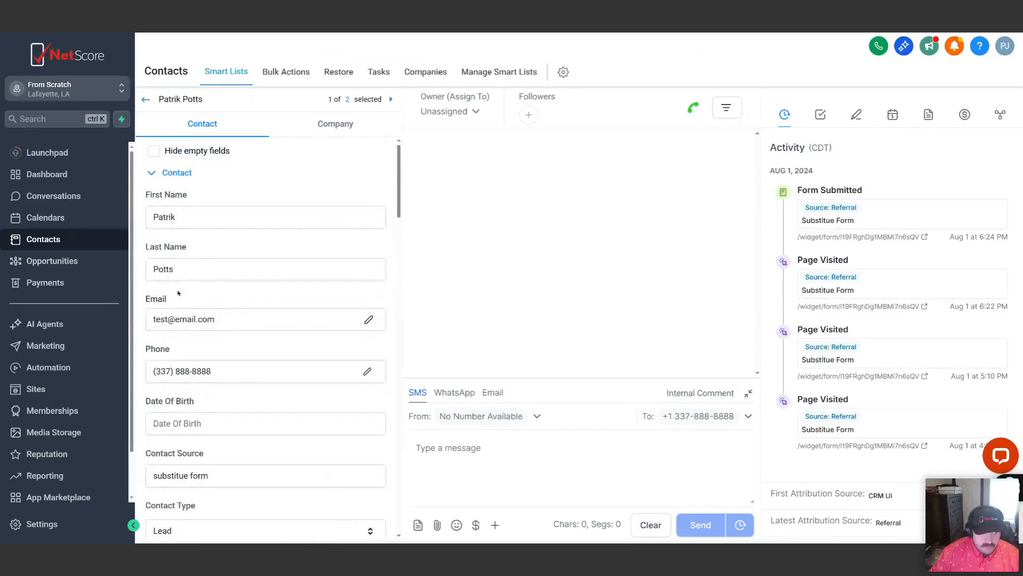
pyautogui.click(151, 173)
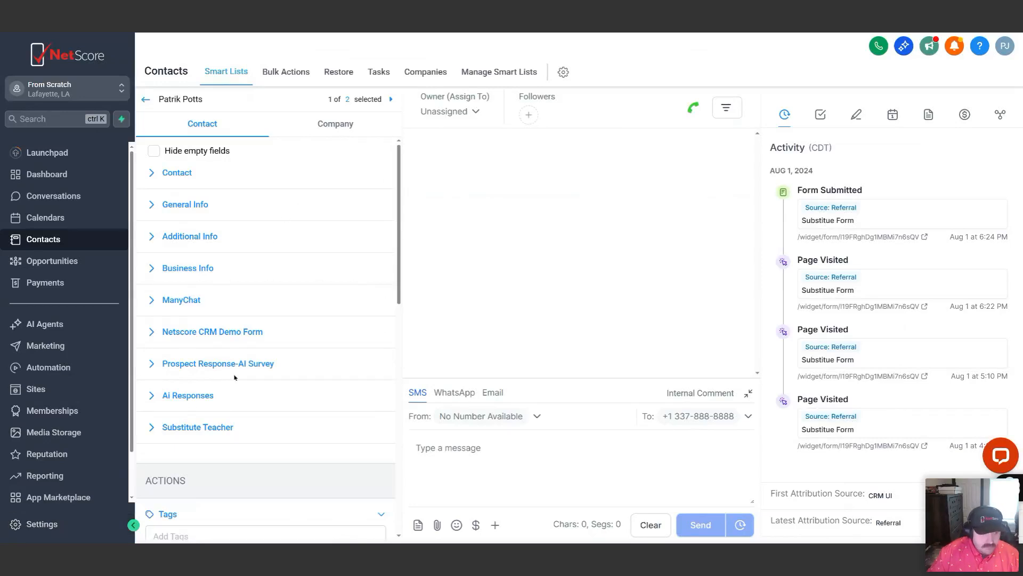
# Examine the Tags and Automation actions of the contact and the list of available tags
pyautogui.scroll(-4, 253, 320)
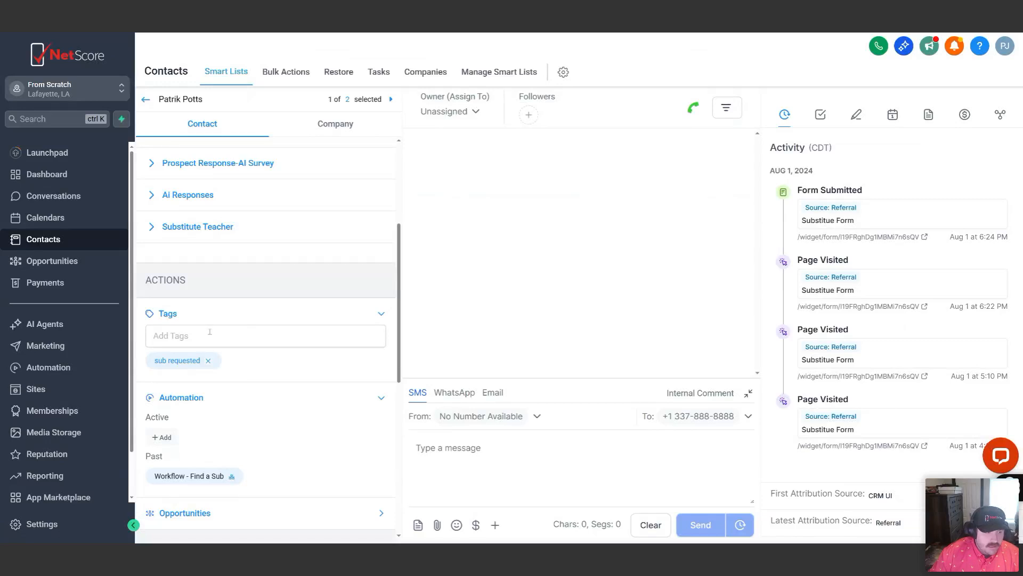
pyautogui.scroll(-2, 385, 315)
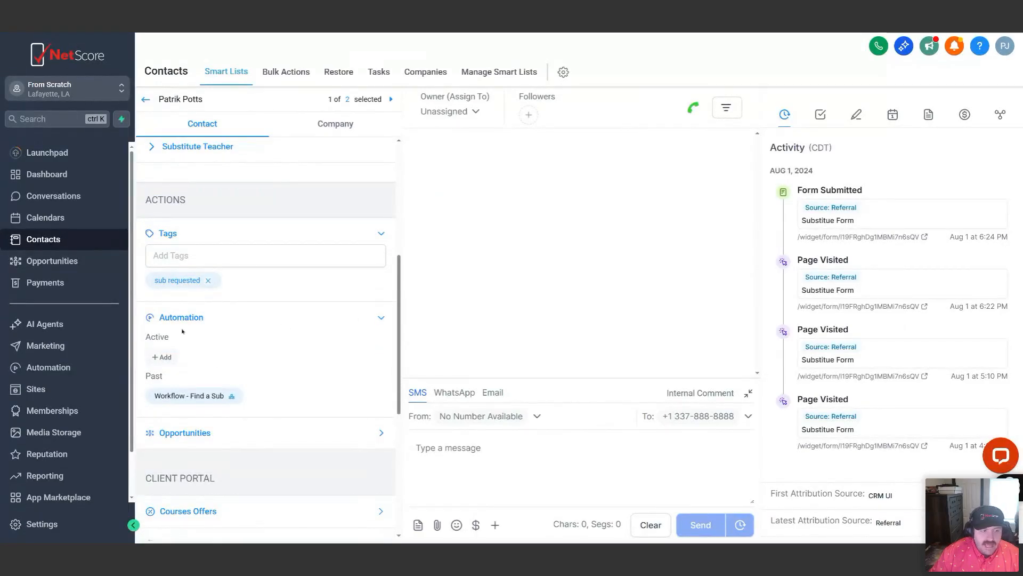
pyautogui.scroll(-3, 186, 331)
pyautogui.scroll(3, 228, 326)
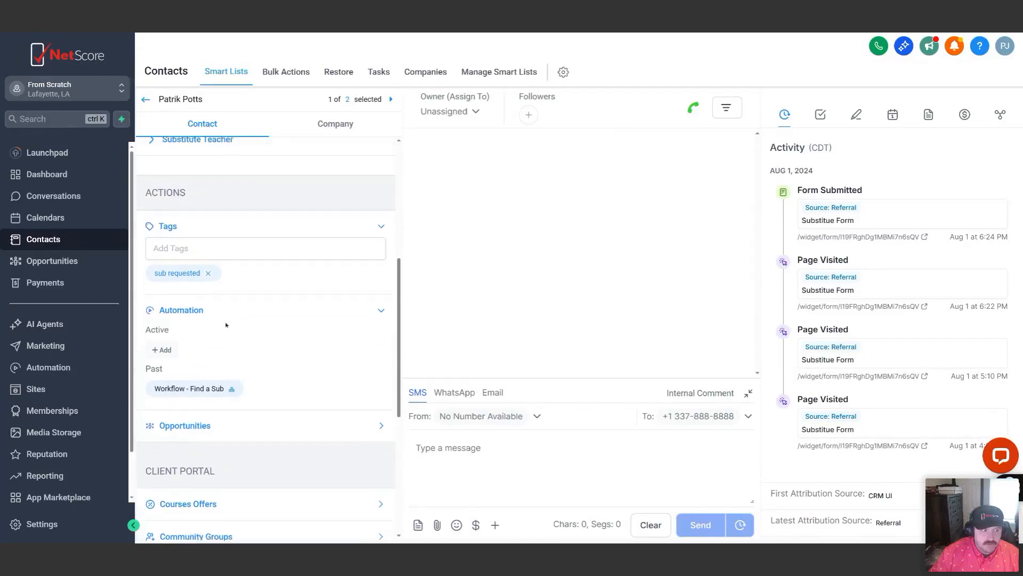
pyautogui.click(207, 294)
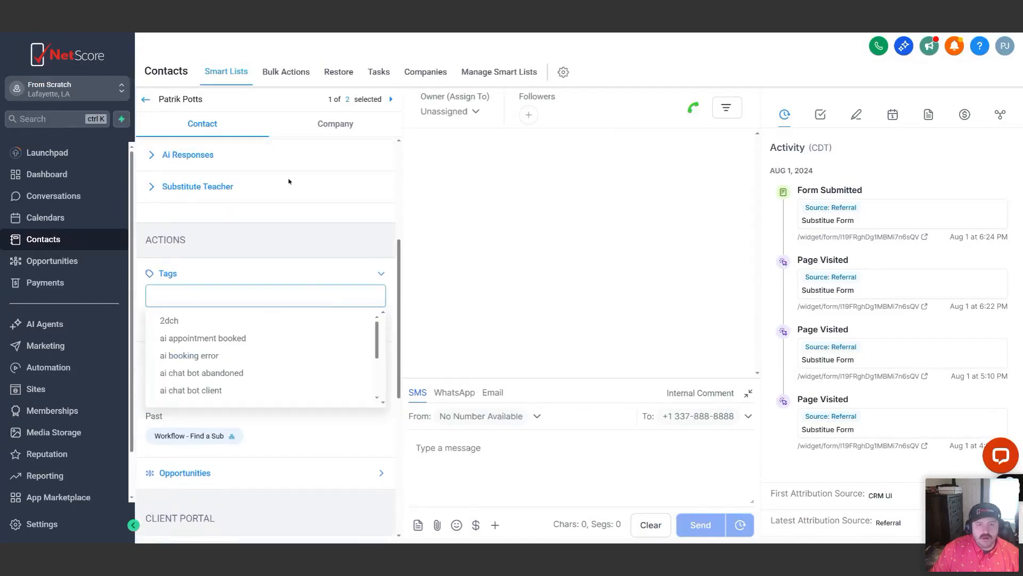
pyautogui.click(306, 242)
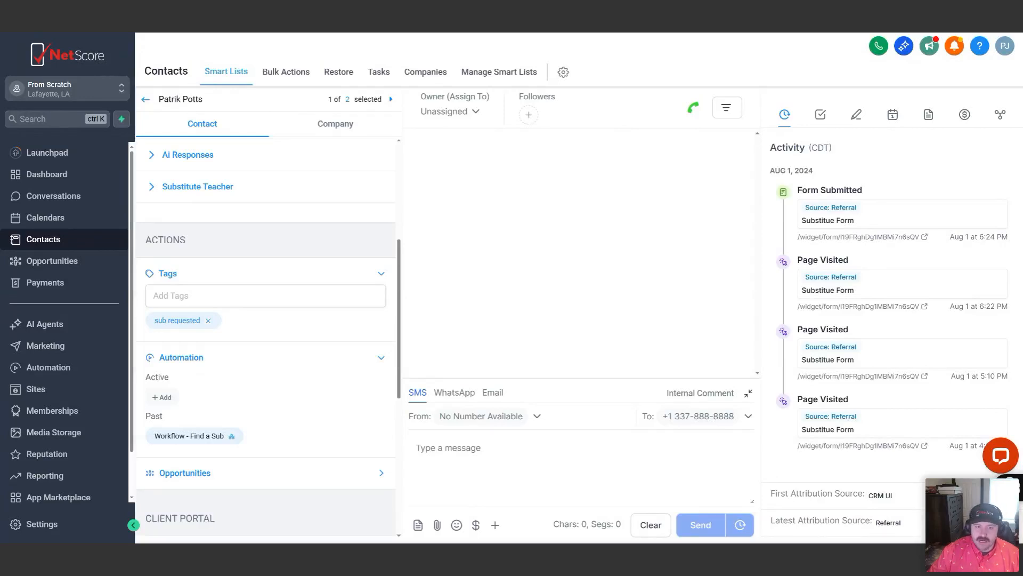
# Create the tag "Monday" and add it to the contact
pyautogui.click(233, 296)
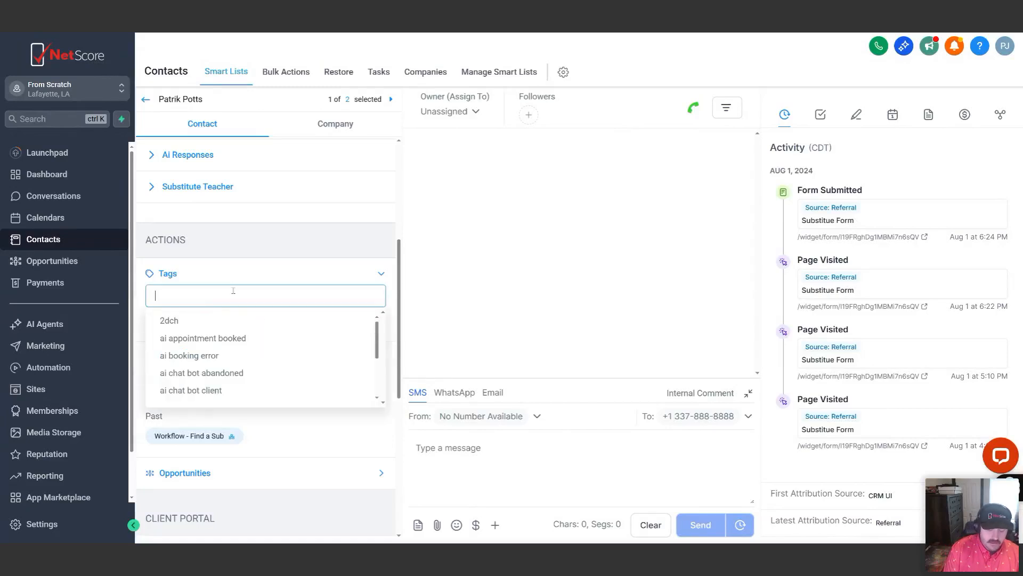
pyautogui.write('Monday')
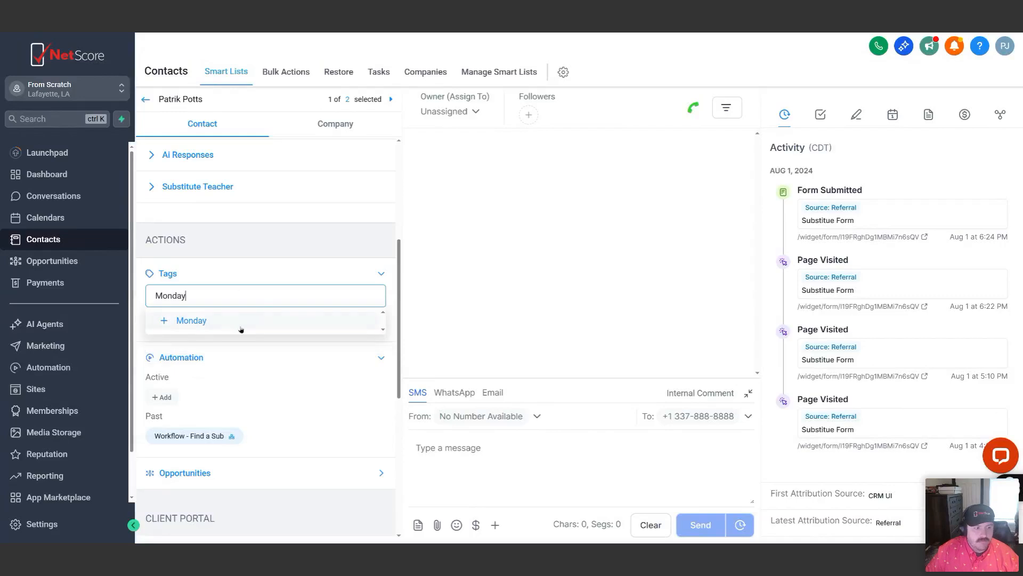
pyautogui.click(214, 323)
pyautogui.click(257, 292)
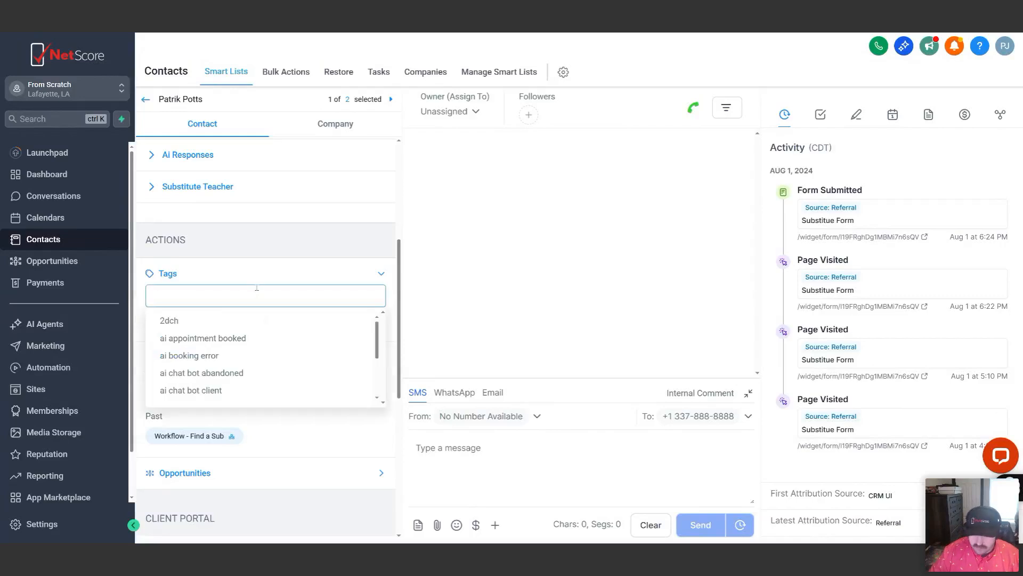
pyautogui.click(268, 268)
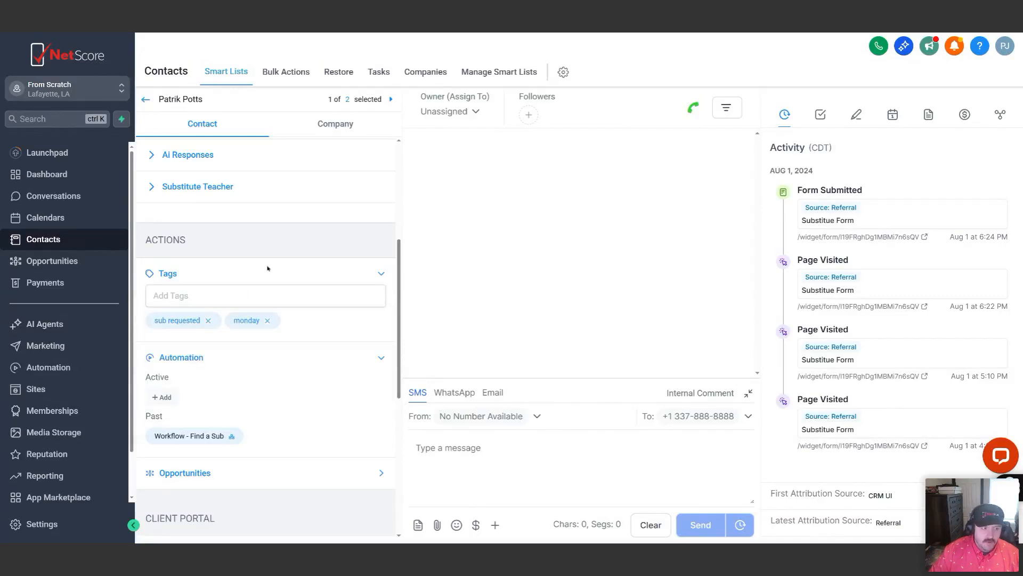
# Create the tags "In person" and "online" and add them to the contact
pyautogui.click(248, 292)
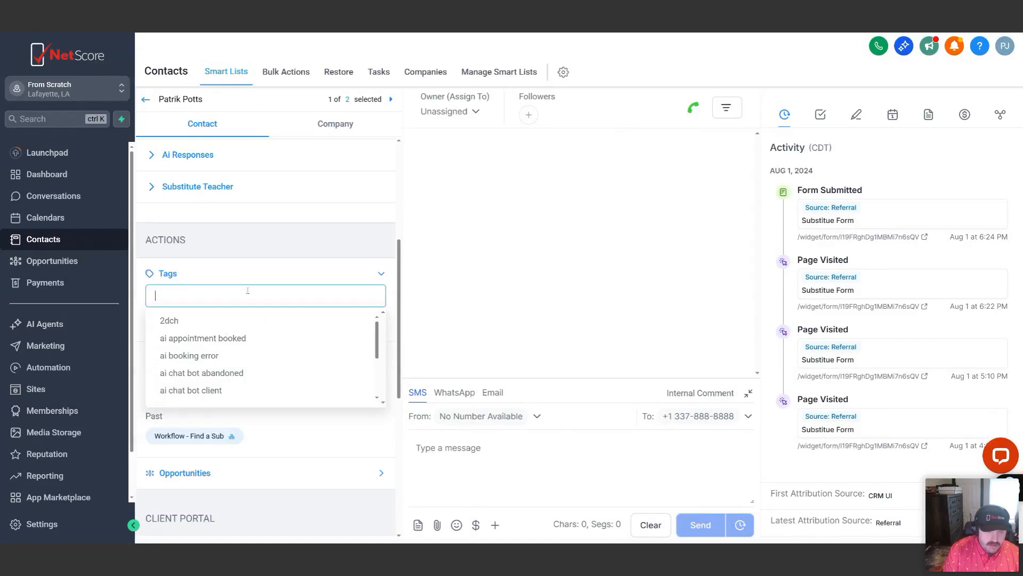
pyautogui.write('In person')
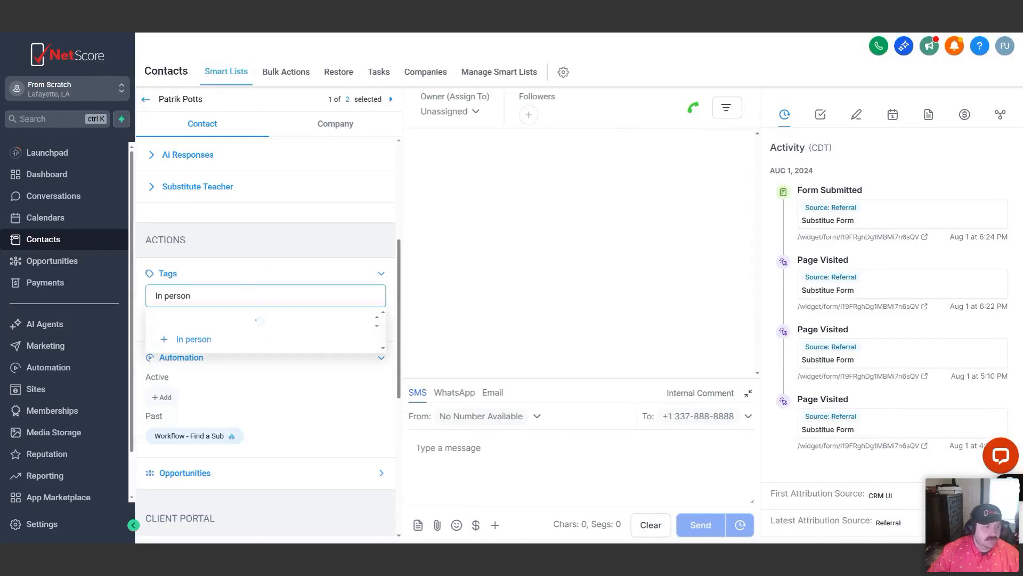
pyautogui.click(223, 330)
pyautogui.click(218, 297)
pyautogui.write('online')
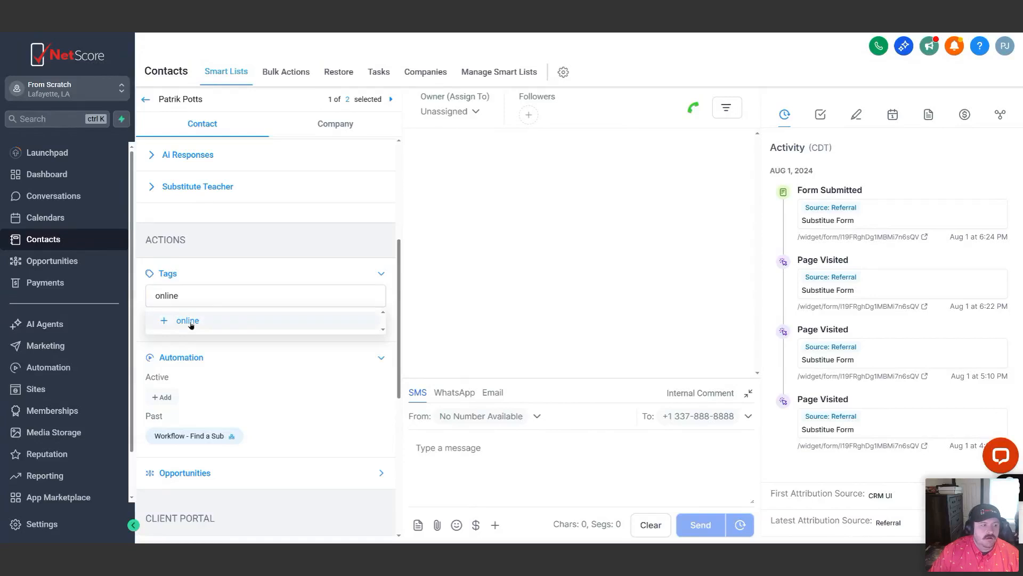
pyautogui.click(191, 322)
# Add a new "Facebook Form" tag and the existing "website former" tag to the contact
pyautogui.click(210, 296)
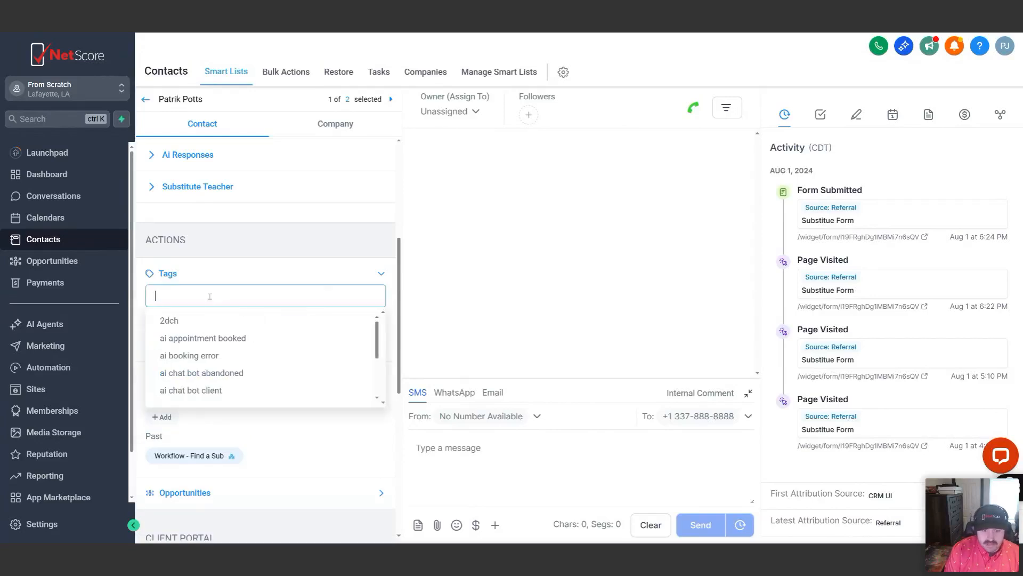
pyautogui.write('Facebook Form')
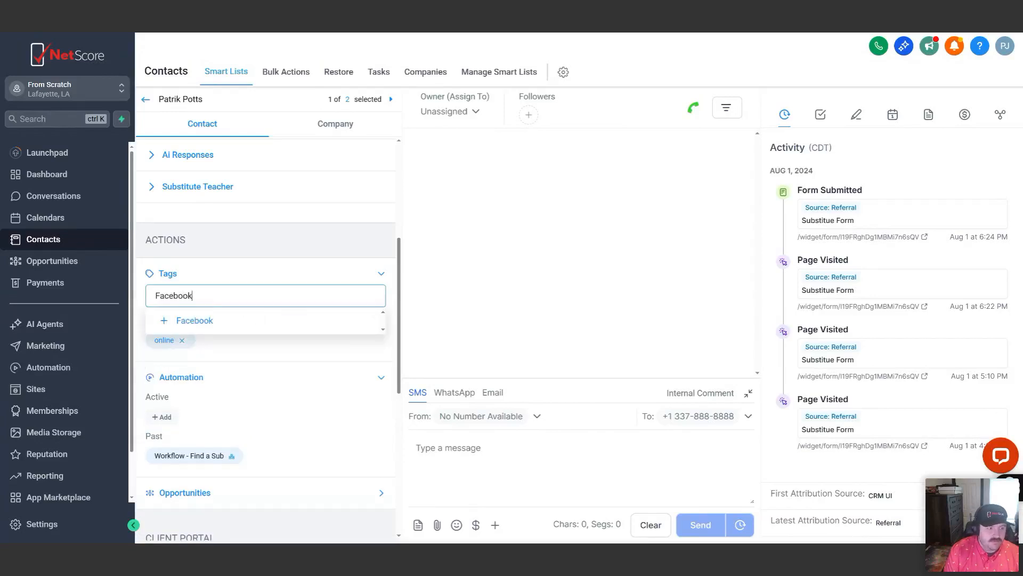
pyautogui.click(202, 320)
pyautogui.click(226, 293)
pyautogui.write('Website Form')
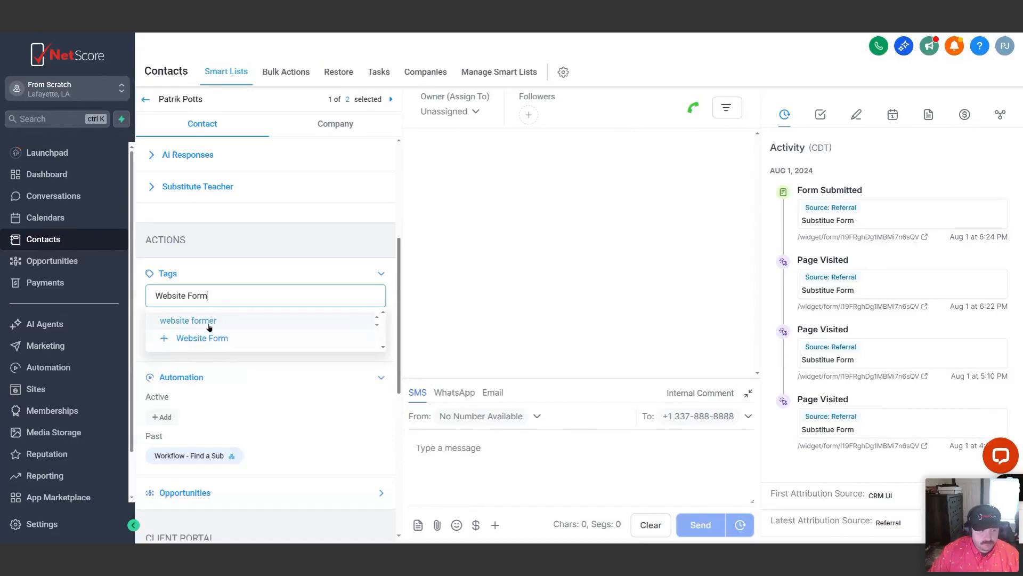
pyautogui.click(210, 321)
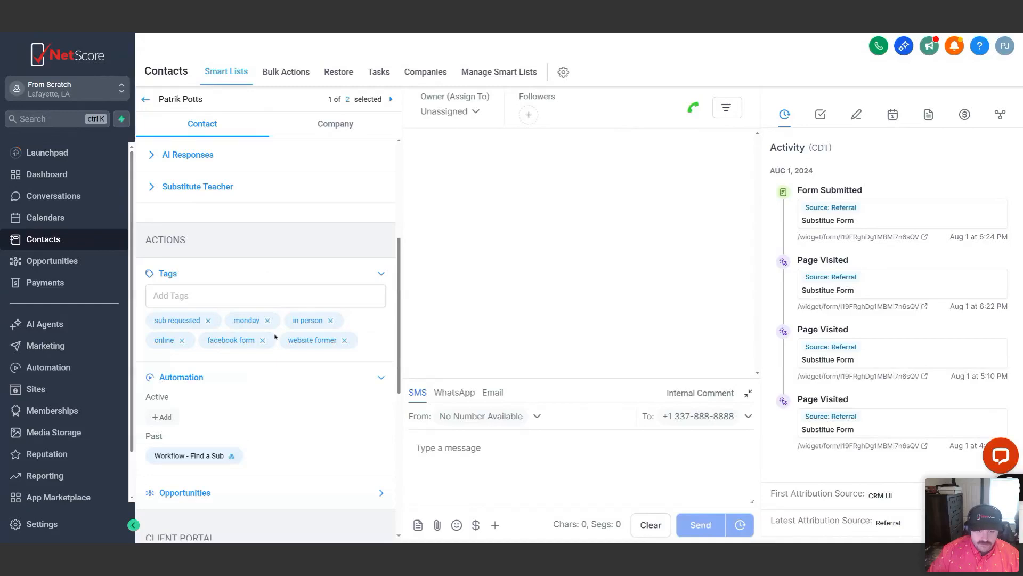
# Try to add the contact to a workflow automation by searching the workflows for "Grand"
pyautogui.scroll(-1, 277, 344)
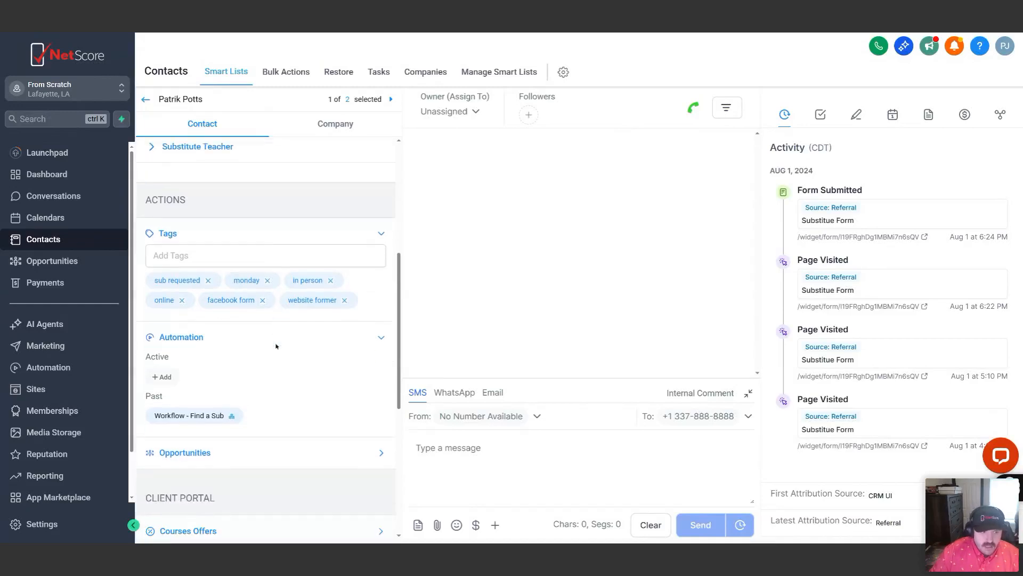
pyautogui.click(163, 377)
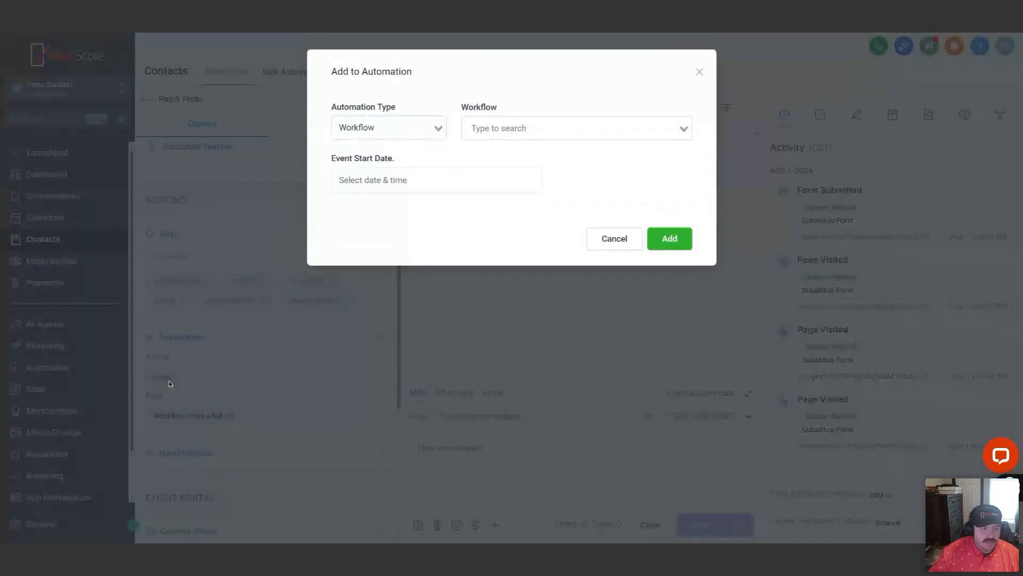
pyautogui.click(573, 130)
pyautogui.write('Grand')
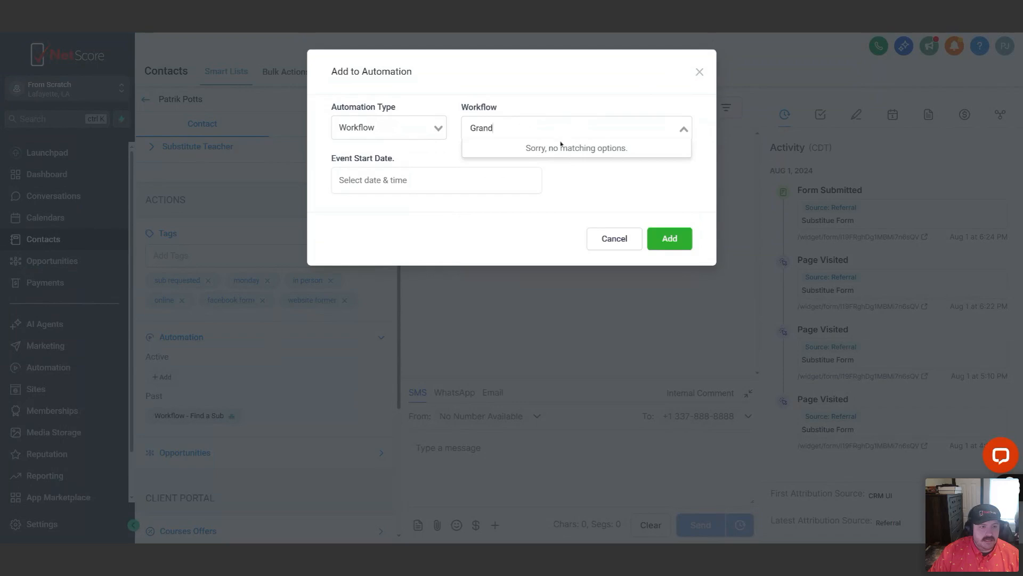
pyautogui.click(699, 73)
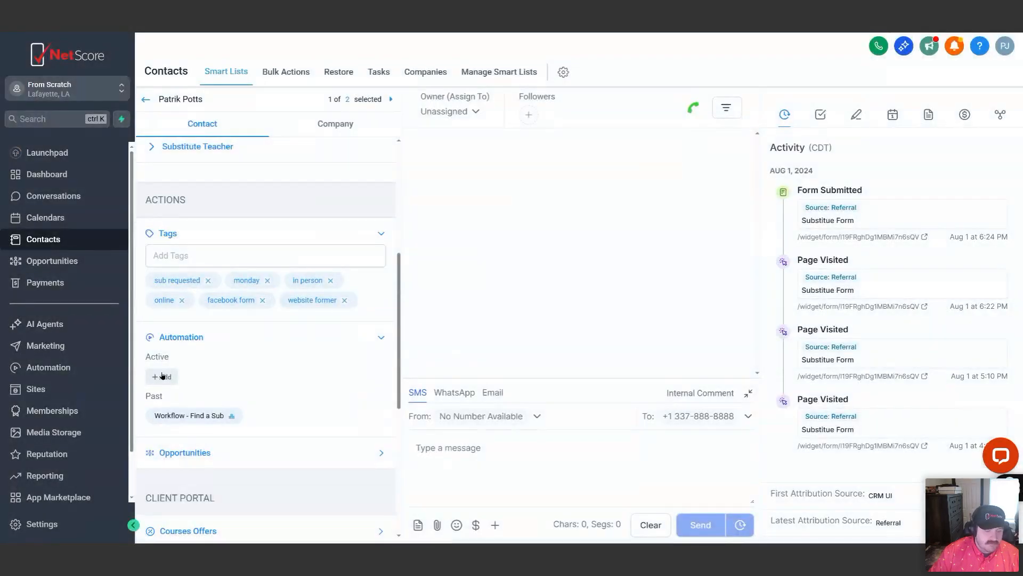
pyautogui.click(162, 377)
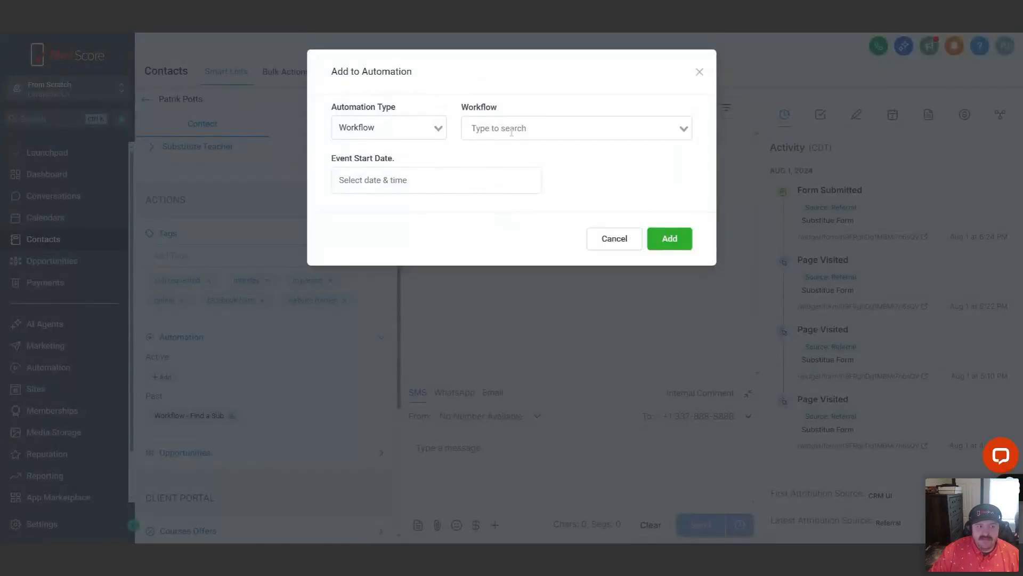
pyautogui.click(699, 72)
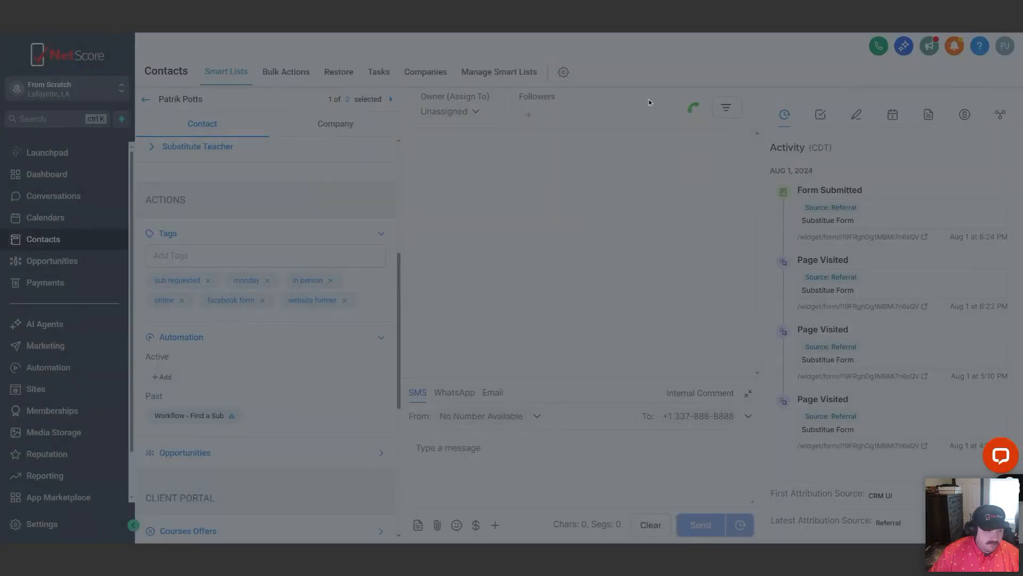
# View the tasks assigned to the open contact
pyautogui.scroll(-1, 197, 415)
pyautogui.scroll(6, 361, 322)
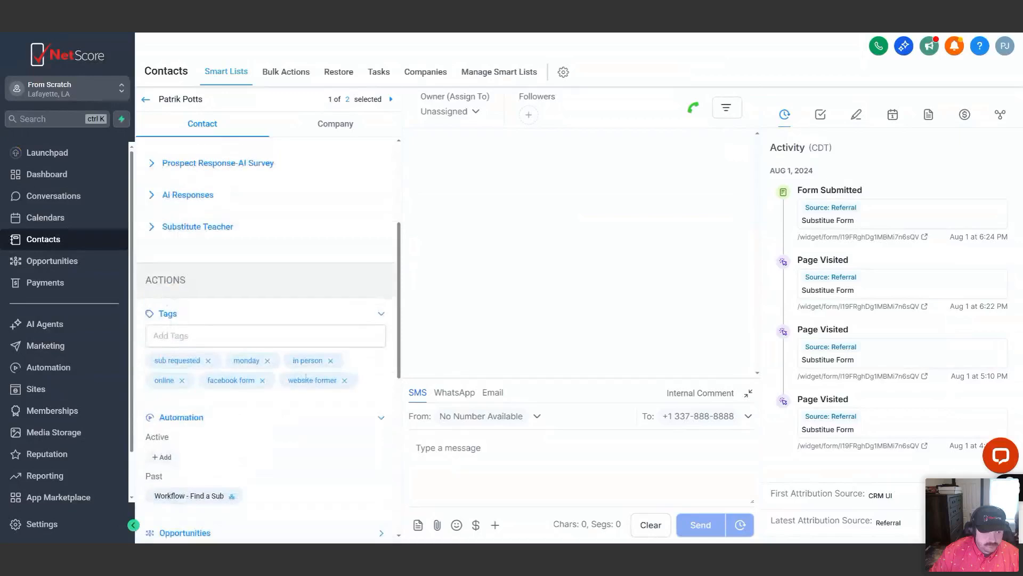
pyautogui.click(821, 116)
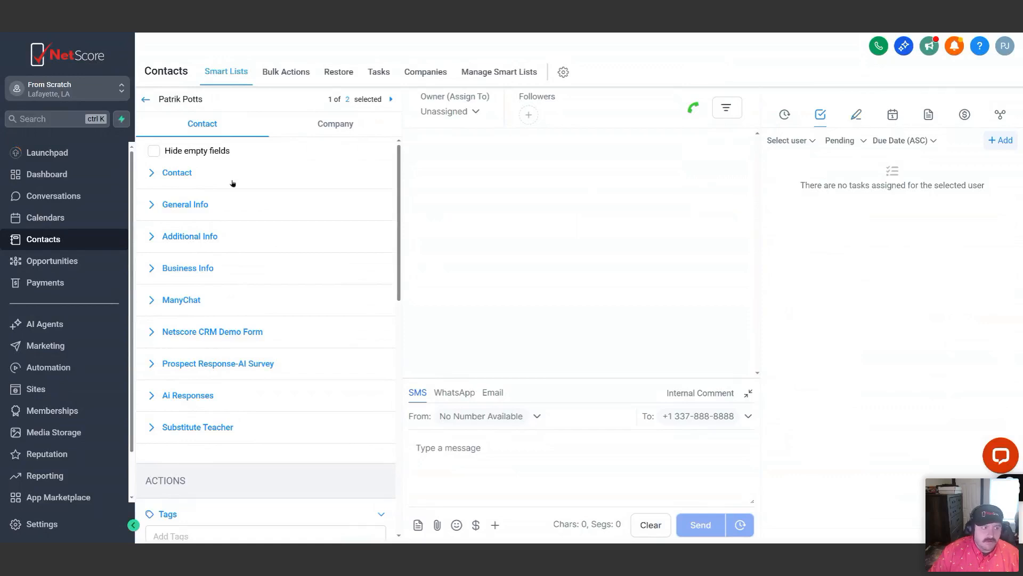
# Return to the contact list and view the additional tags of the first contact
pyautogui.click(145, 101)
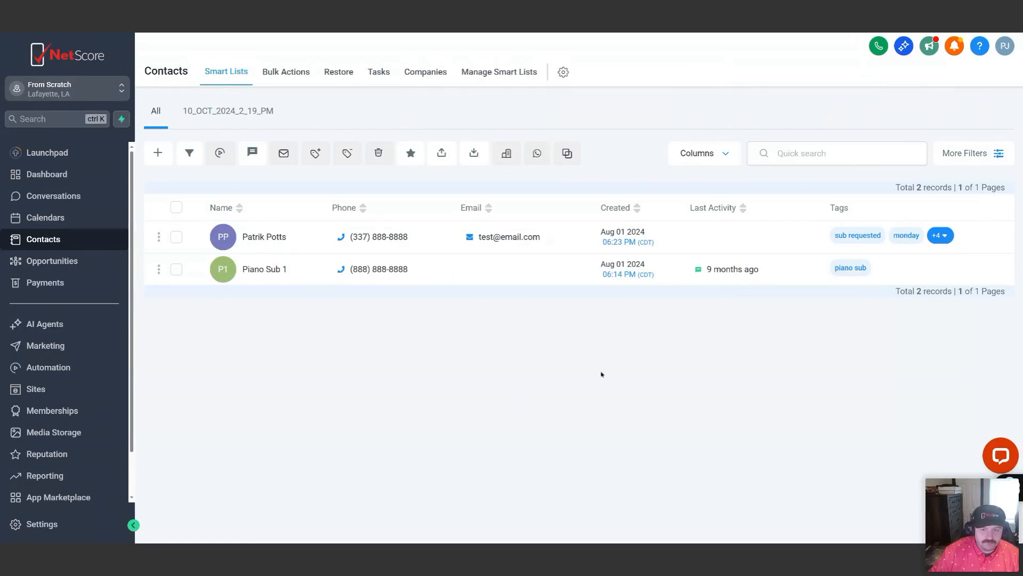
pyautogui.click(940, 238)
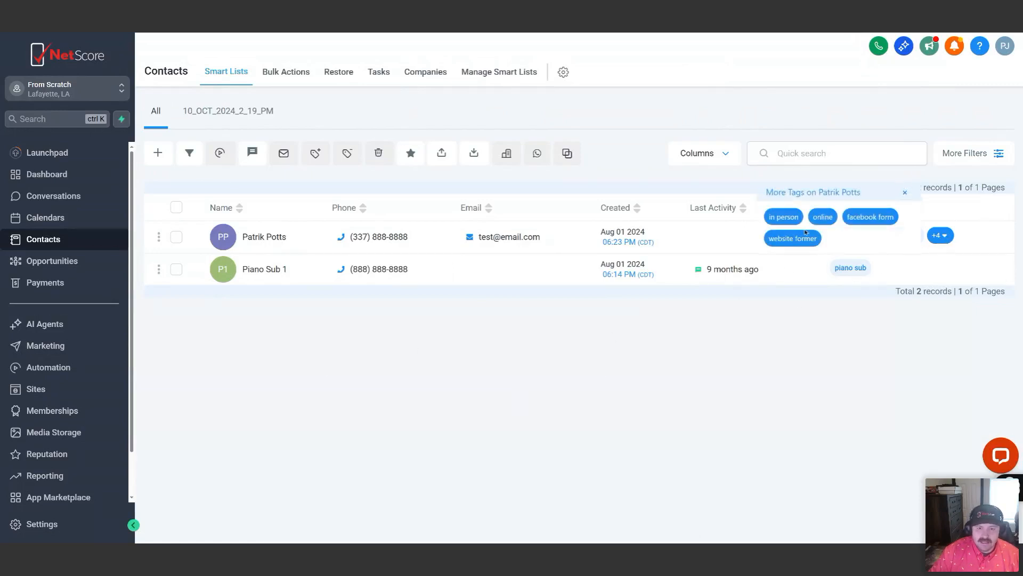
pyautogui.click(905, 194)
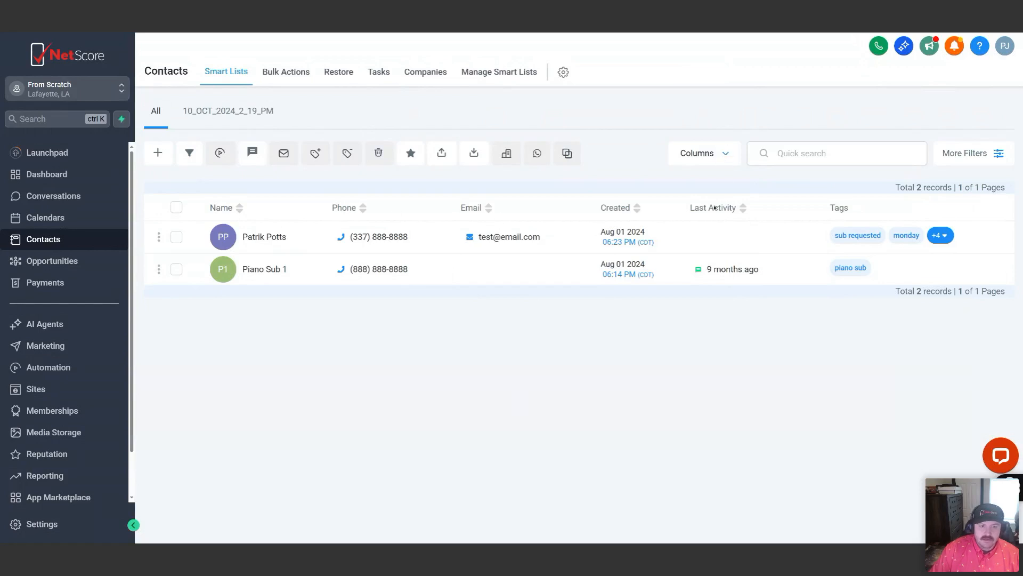
# Add the *Marketing Budget column to the contact list
pyautogui.click(726, 154)
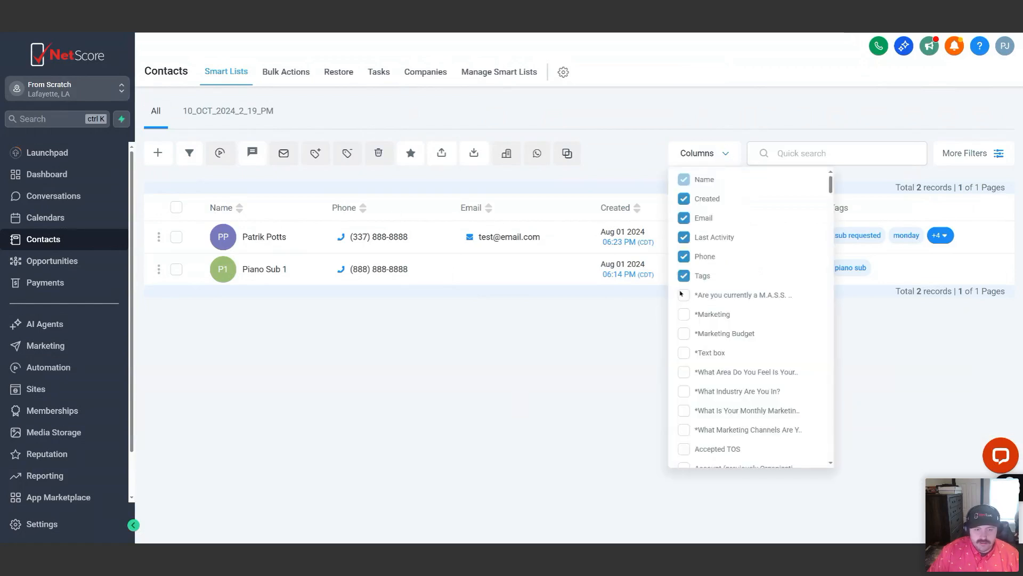
pyautogui.scroll(-7, 682, 294)
pyautogui.scroll(-15, 685, 294)
pyautogui.scroll(-15, 686, 293)
pyautogui.scroll(-15, 686, 295)
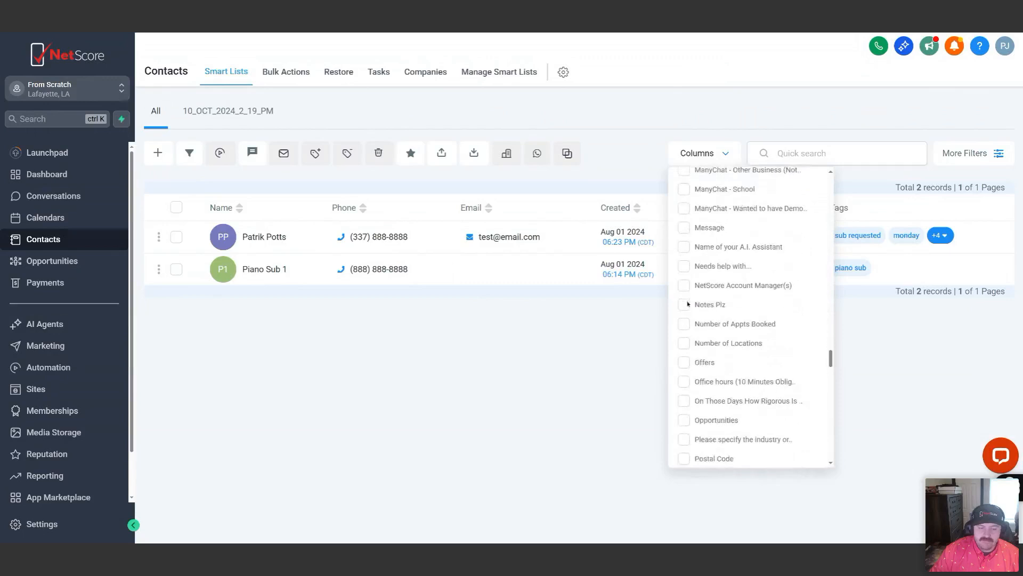
pyautogui.scroll(-3, 688, 304)
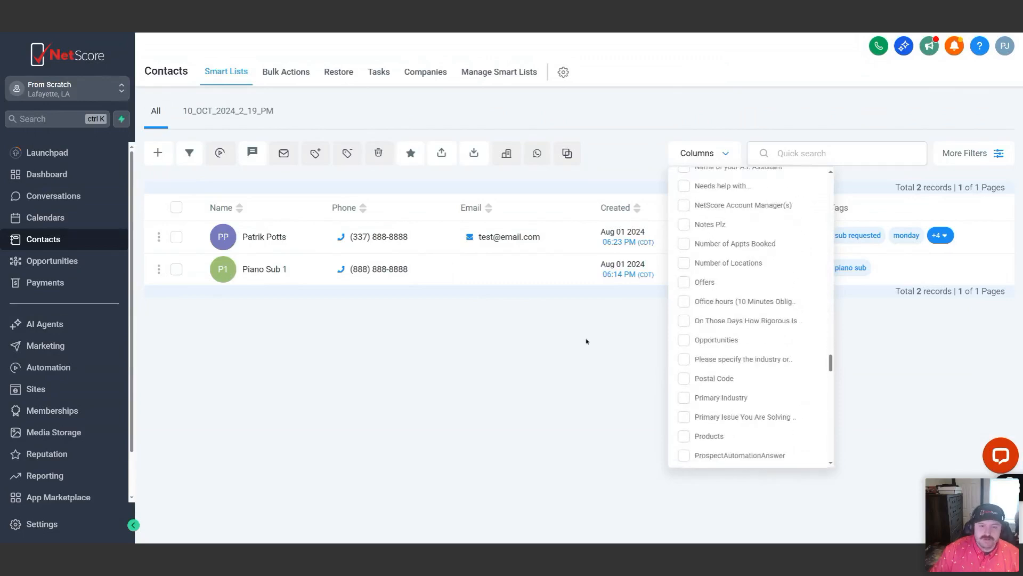
pyautogui.scroll(5, 692, 325)
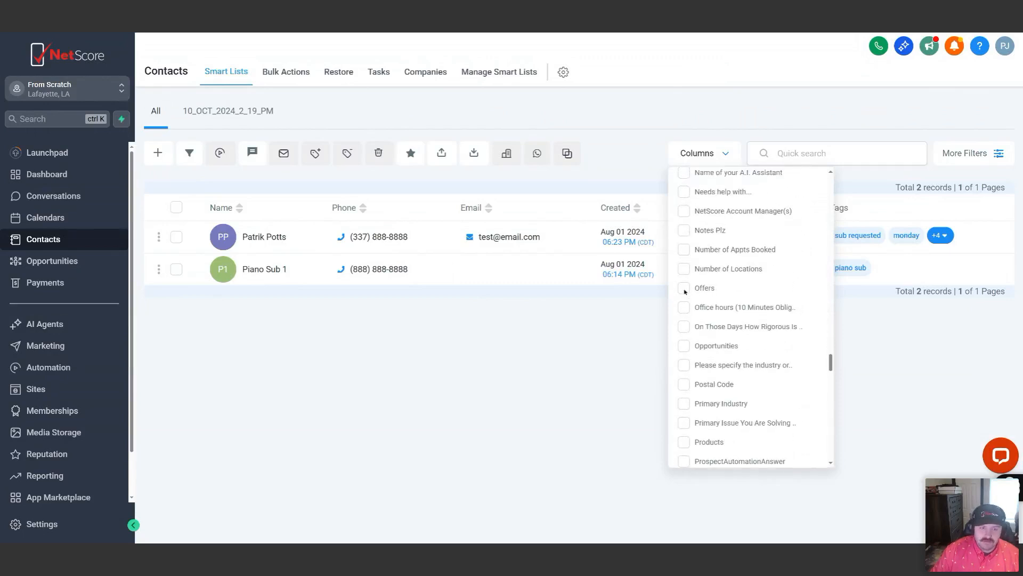
pyautogui.moveTo(830, 364); pyautogui.dragTo(813, 184)
pyautogui.scroll(-3, 710, 357)
pyautogui.scroll(1, 682, 246)
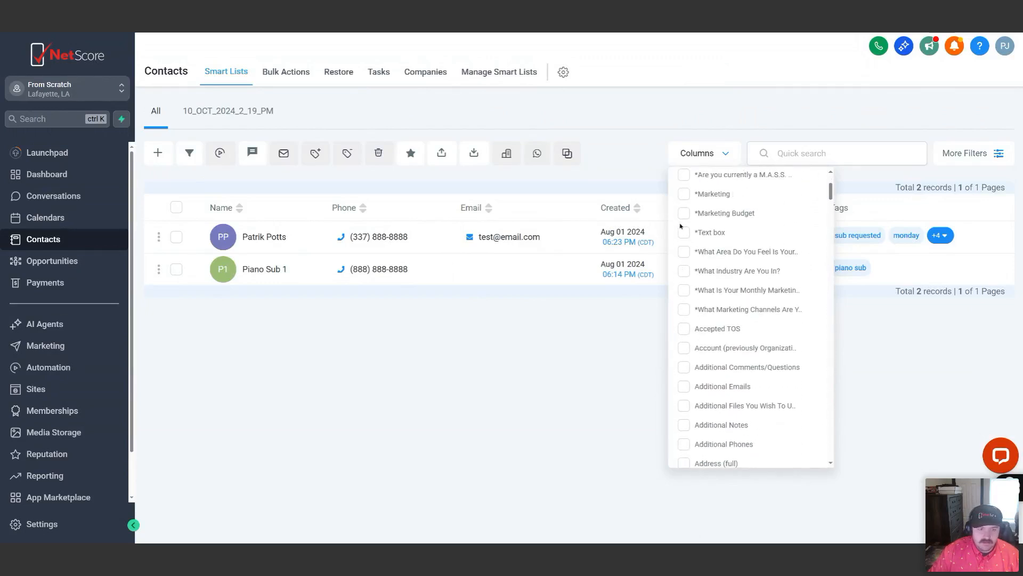
pyautogui.click(684, 212)
pyautogui.click(553, 416)
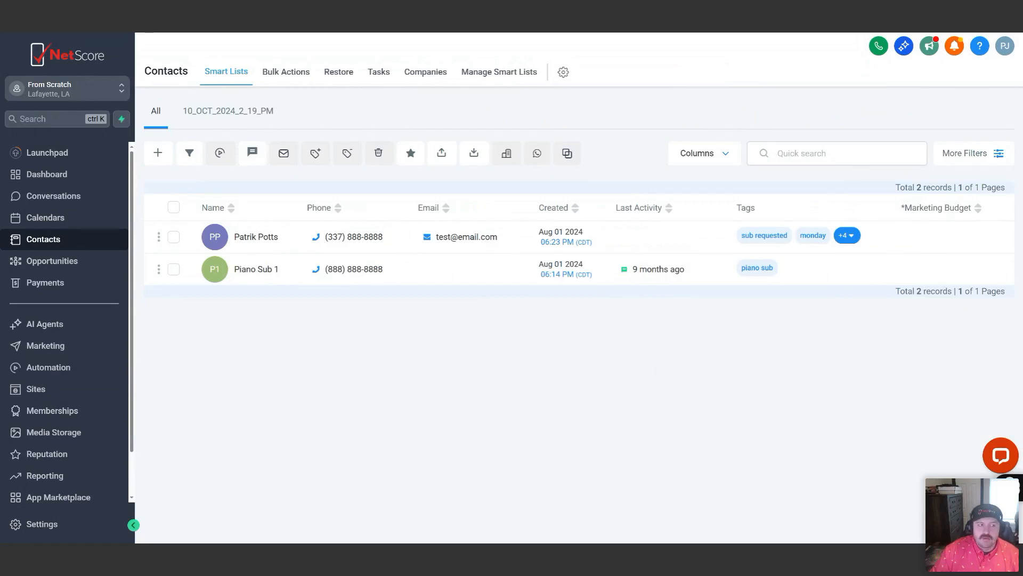
# Examine the available contact filters, including contact information, contact activity and custom fields
pyautogui.click(1000, 155)
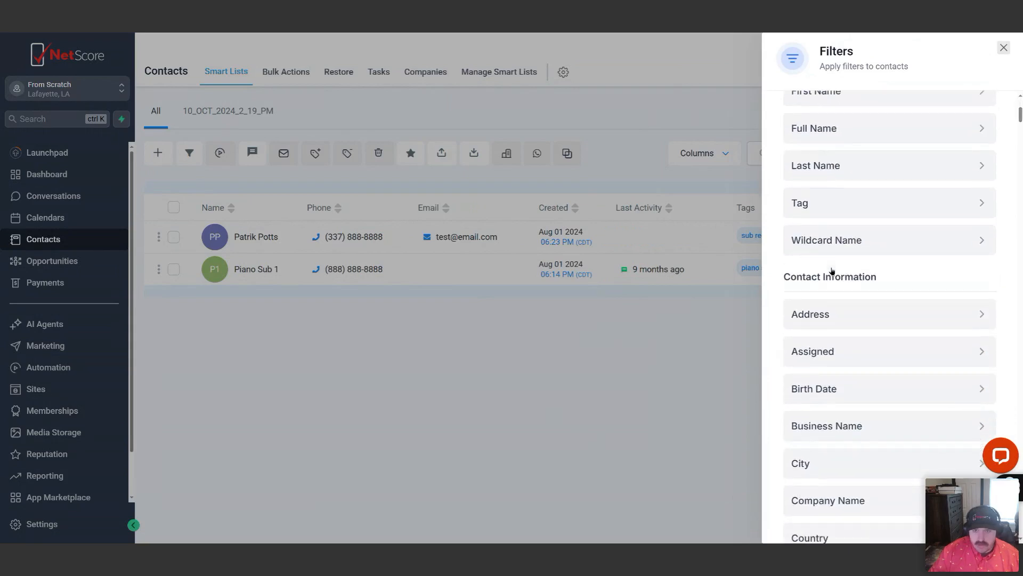
pyautogui.scroll(-12, 831, 278)
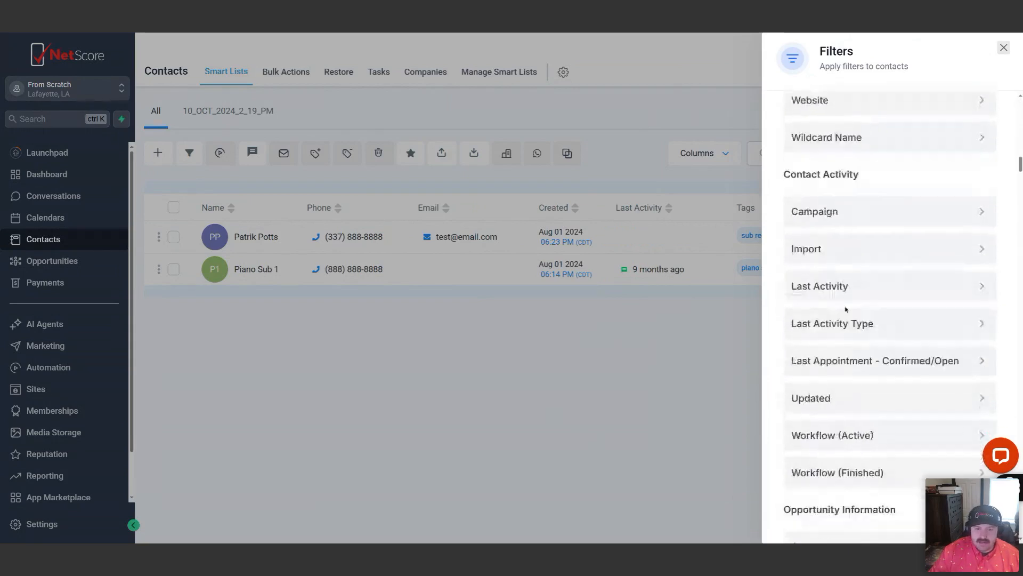
pyautogui.scroll(-8, 850, 309)
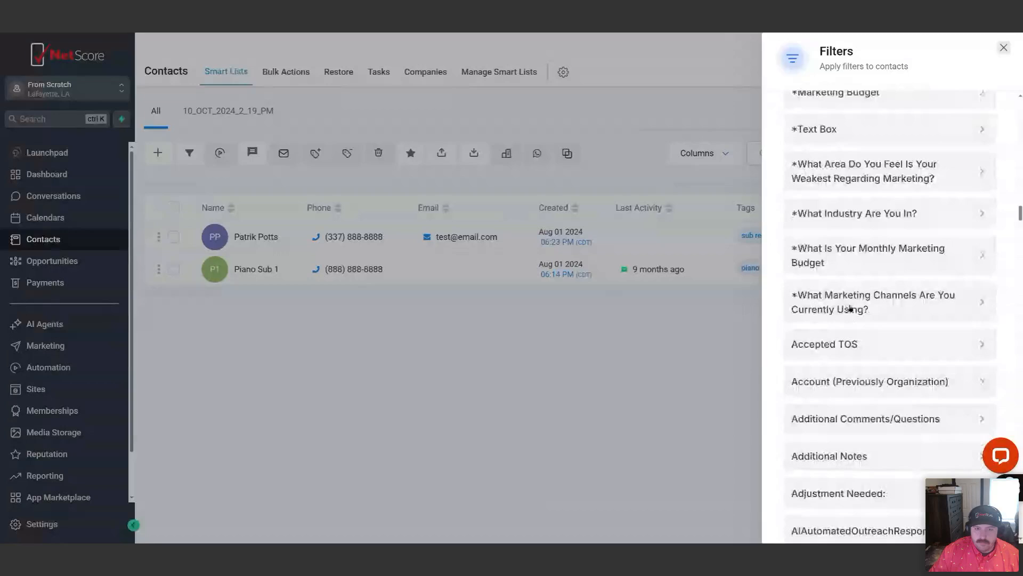
pyautogui.scroll(2, 852, 229)
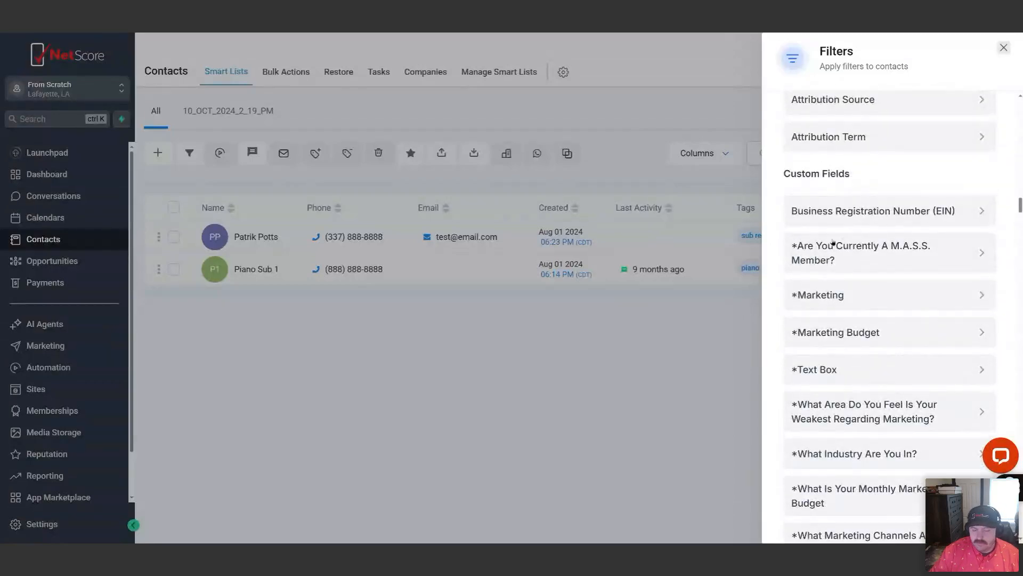
pyautogui.scroll(-12, 833, 242)
pyautogui.scroll(20, 840, 356)
pyautogui.scroll(15, 850, 310)
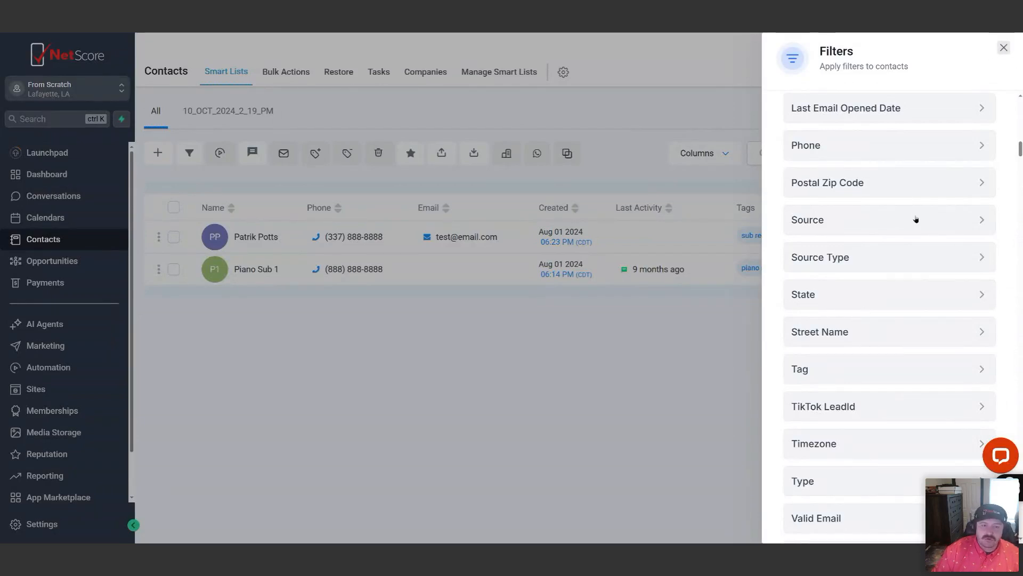
pyautogui.click(1003, 48)
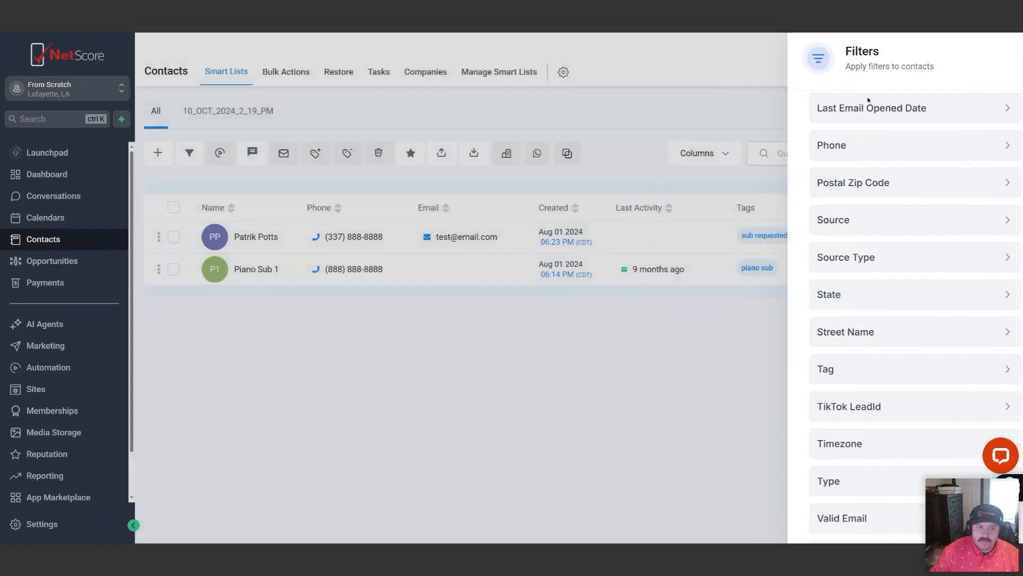
# Filter the contact list to contacts whose tag is "monday"
pyautogui.click(966, 153)
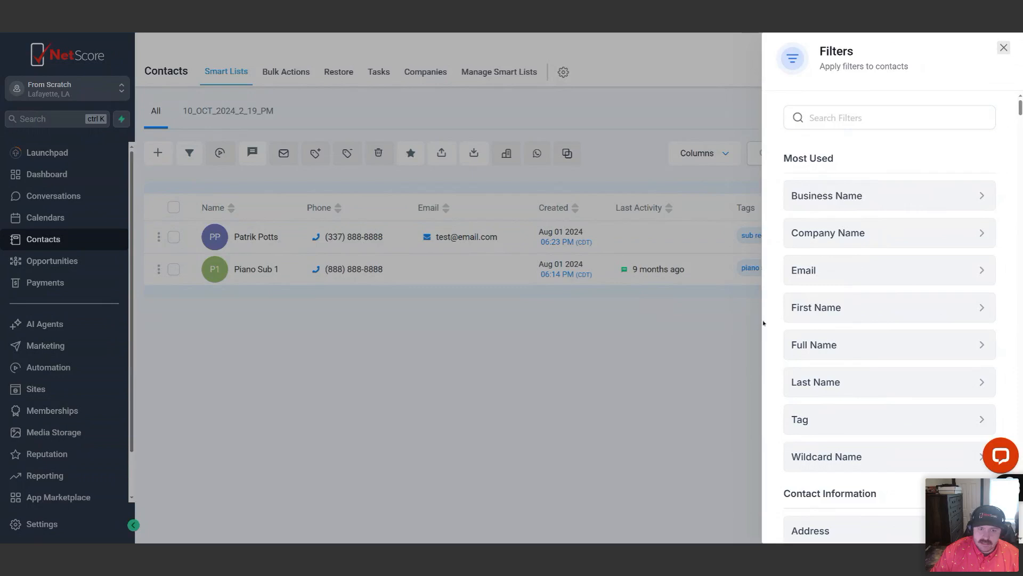
pyautogui.click(845, 427)
pyautogui.click(850, 197)
pyautogui.write('monday')
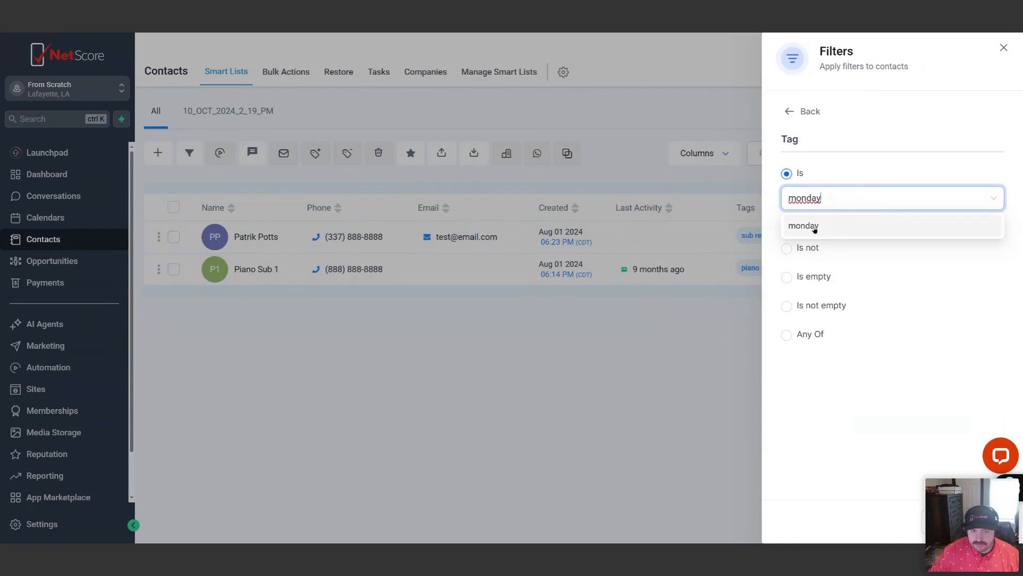
pyautogui.click(814, 226)
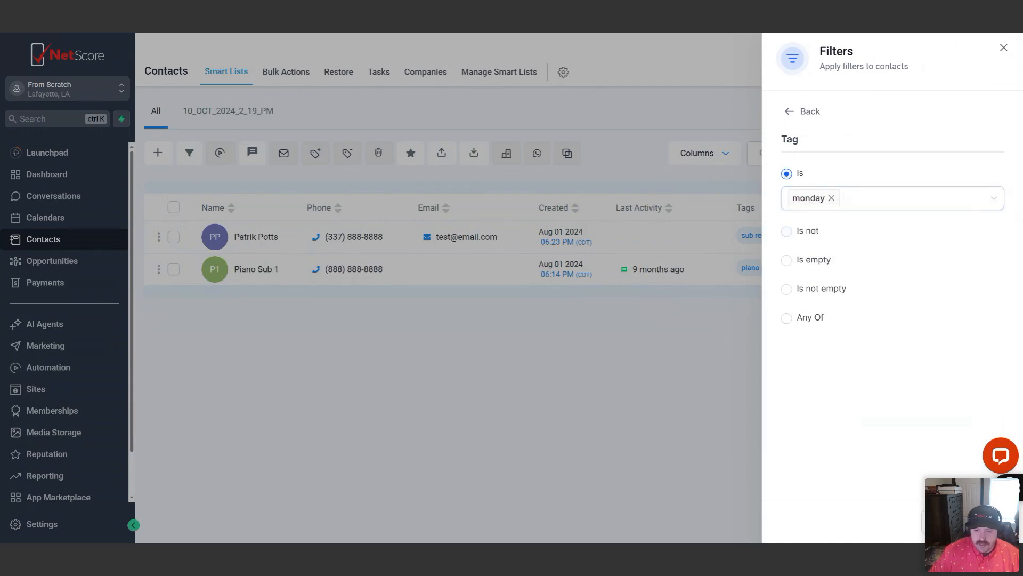
pyautogui.click(985, 521)
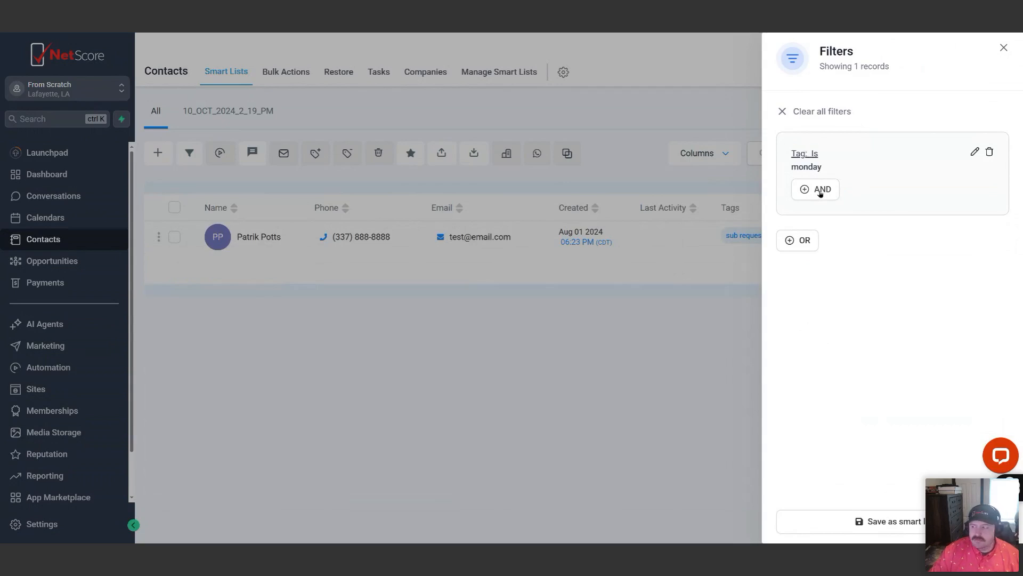
# Add an AND condition to the contact filter requiring the tag "in person"
pyautogui.click(821, 190)
pyautogui.click(857, 140)
pyautogui.write('tag')
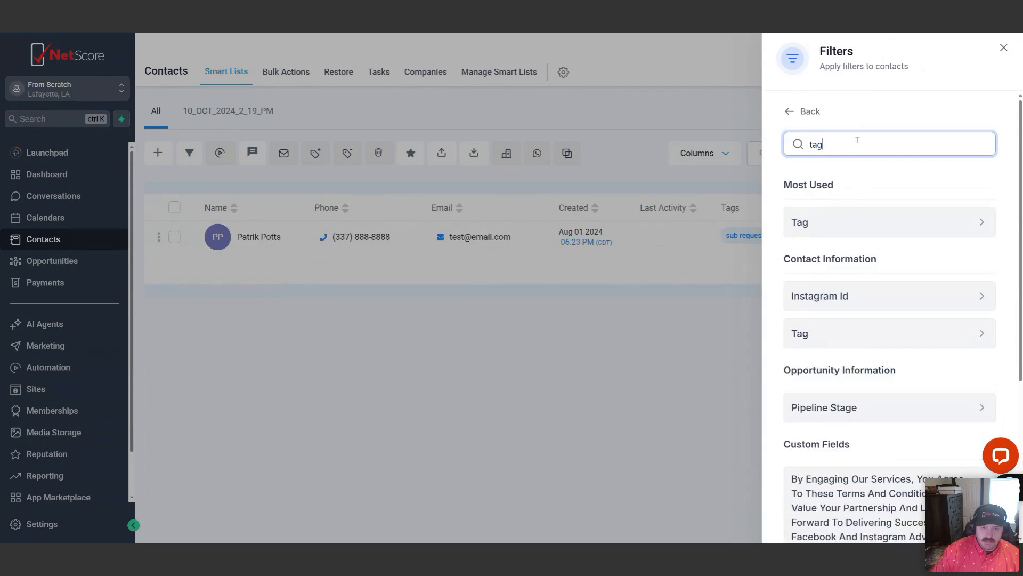
pyautogui.click(823, 224)
pyautogui.click(823, 201)
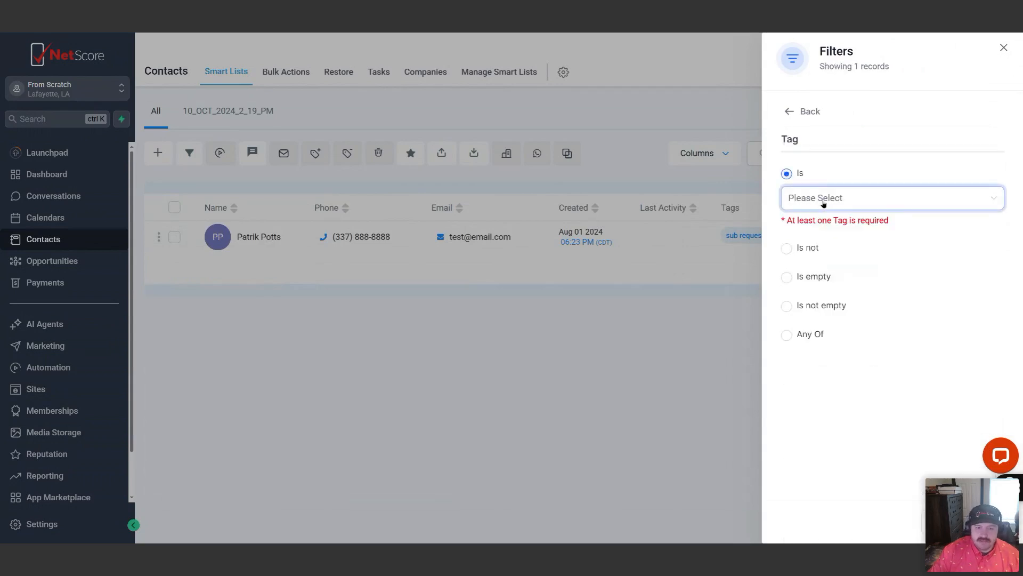
pyautogui.write('in')
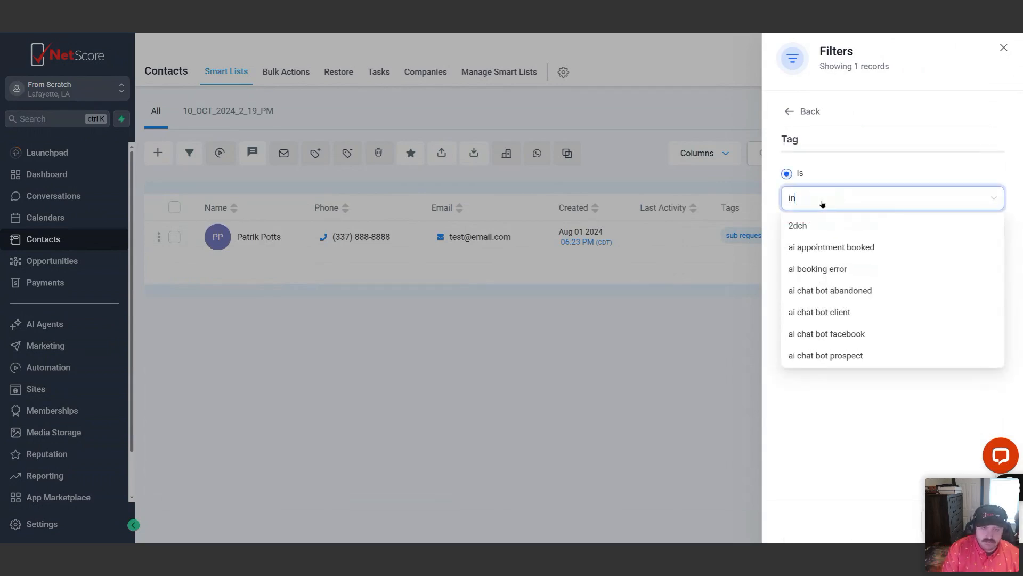
pyautogui.write(' p')
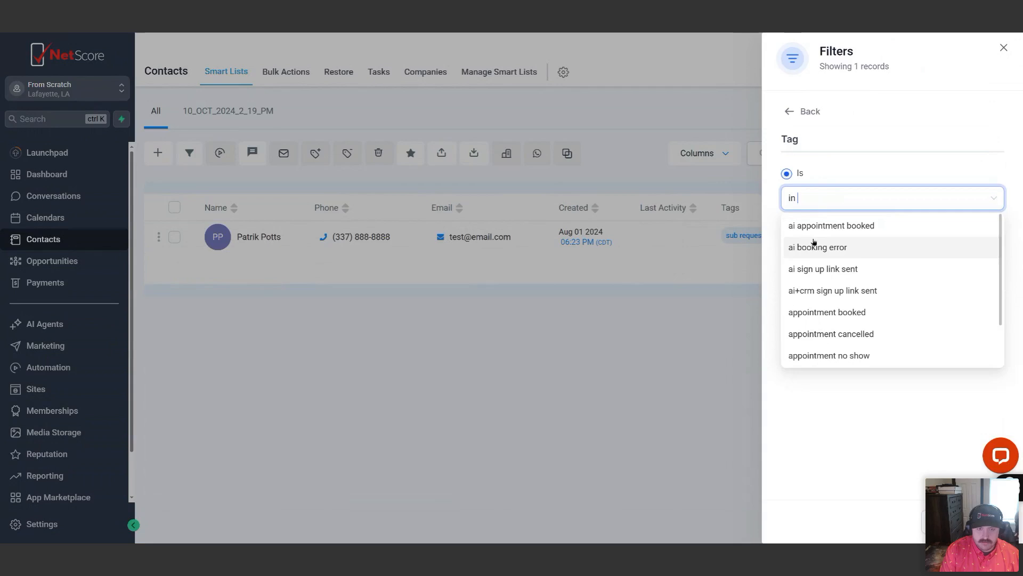
pyautogui.click(811, 224)
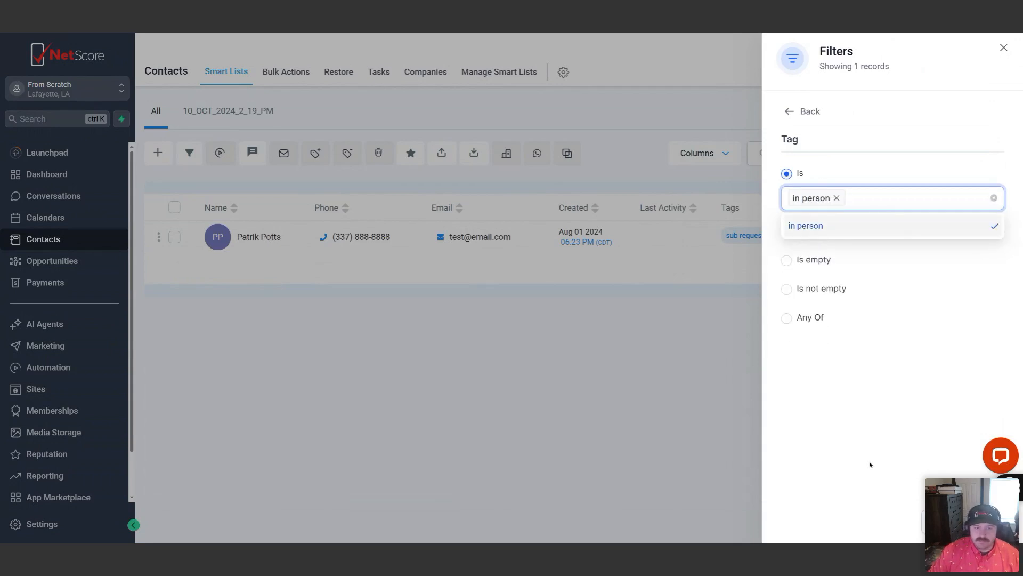
pyautogui.click(871, 460)
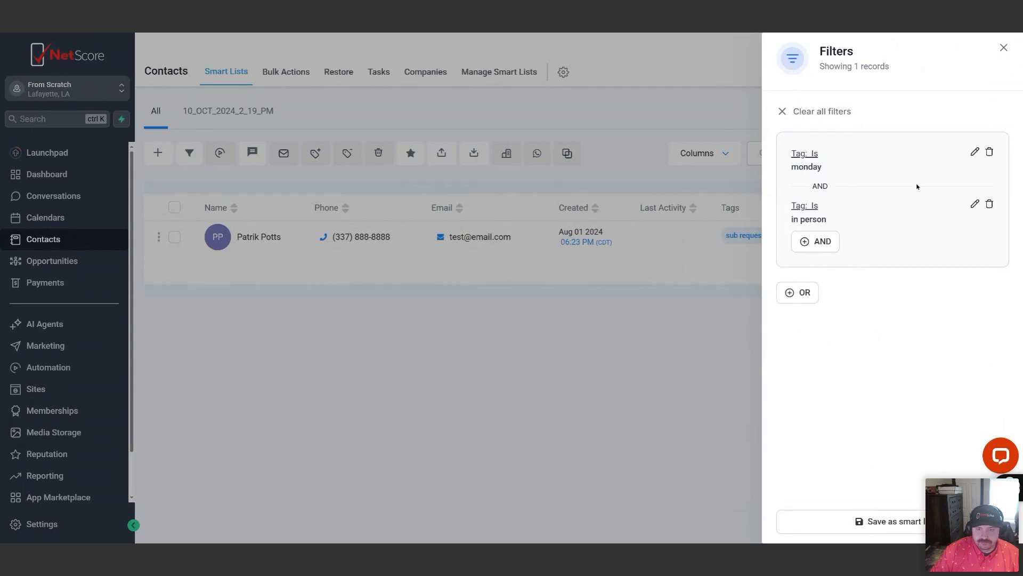
# Delete the "in person" and "monday" tag conditions from the contact filters
pyautogui.click(989, 204)
pyautogui.click(989, 153)
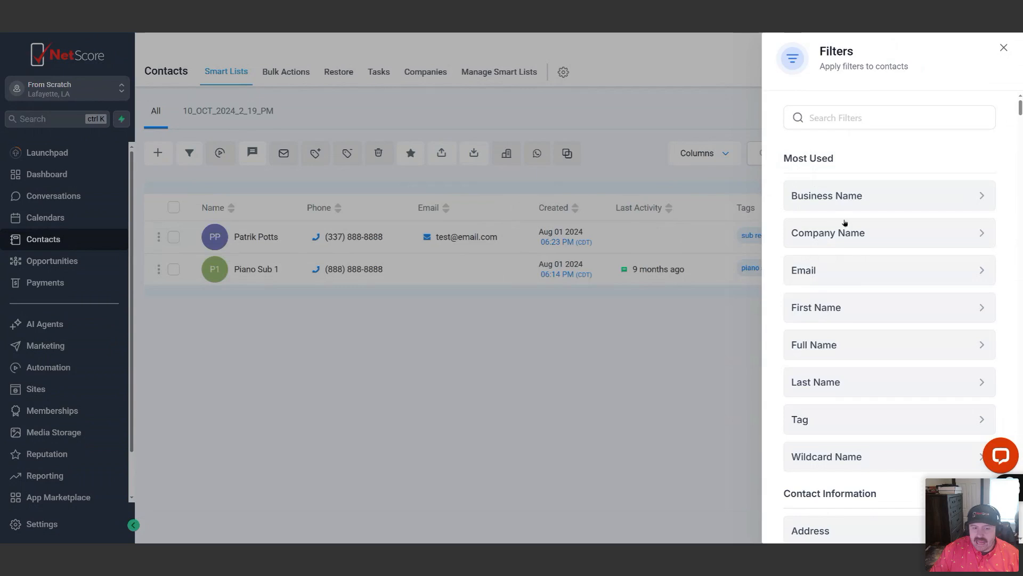
# Filter the contact list to contacts whose tag is "current client"
pyautogui.click(831, 419)
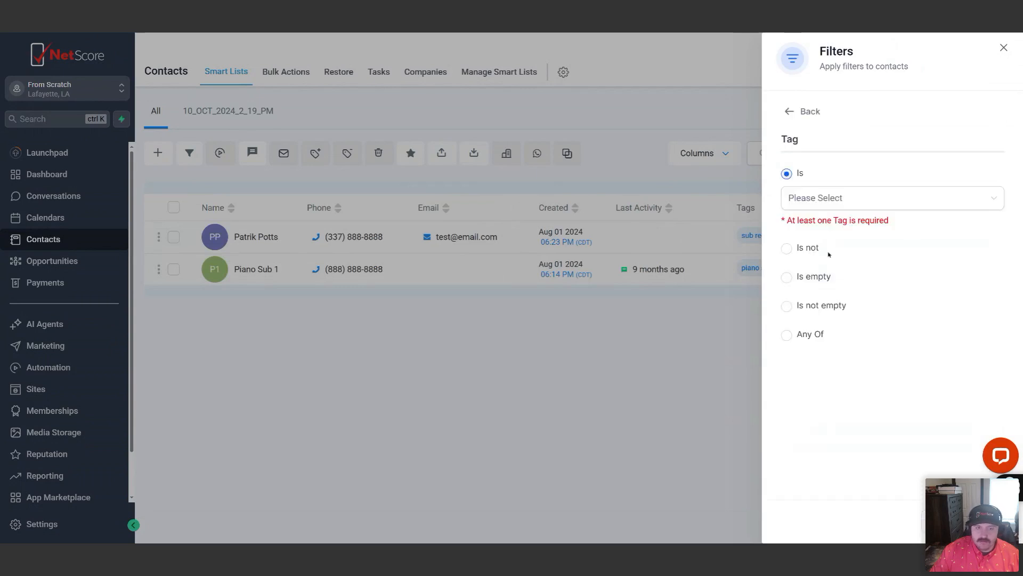
pyautogui.click(816, 201)
pyautogui.write('currenb')
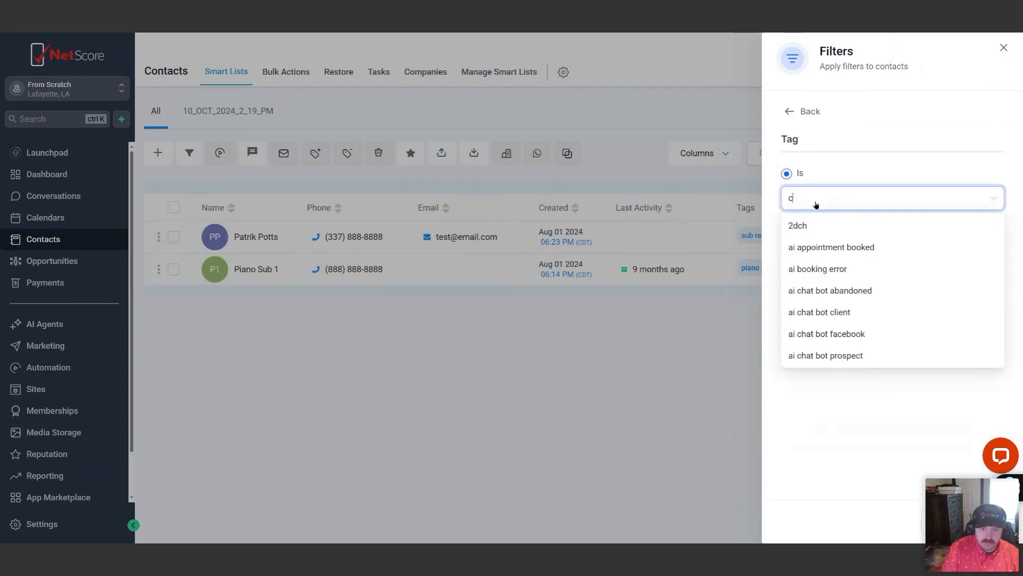
pyautogui.press('BackSpace')
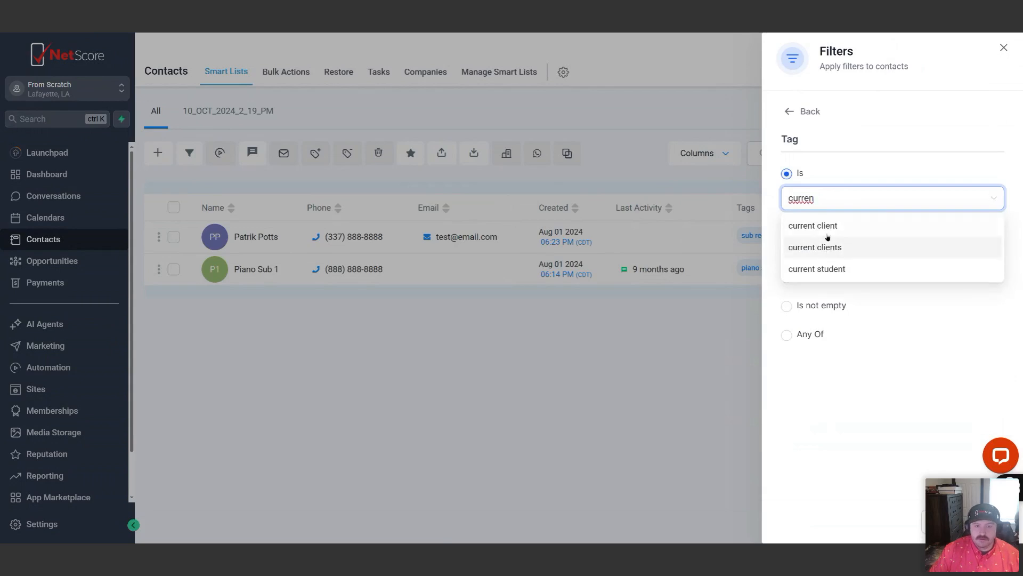
pyautogui.click(826, 229)
pyautogui.click(893, 395)
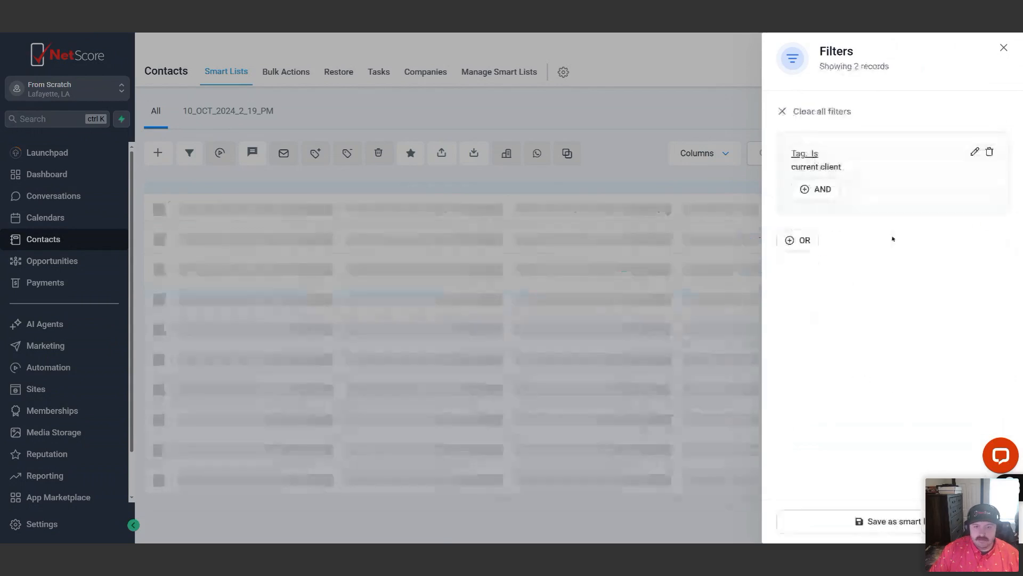
# Add an OR condition to the contact filter for the tag "current clients"
pyautogui.click(805, 240)
pyautogui.click(828, 142)
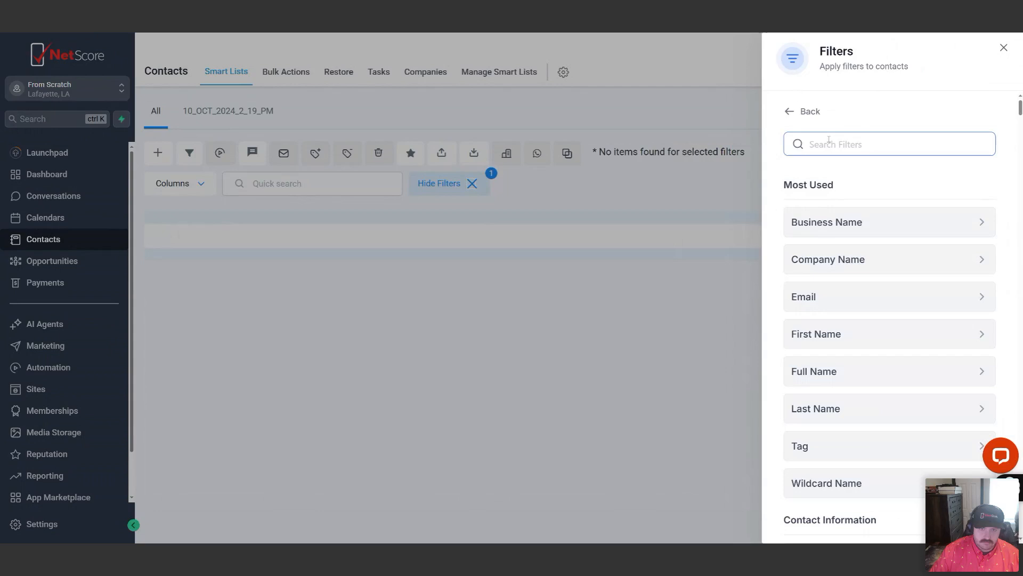
pyautogui.write('tag')
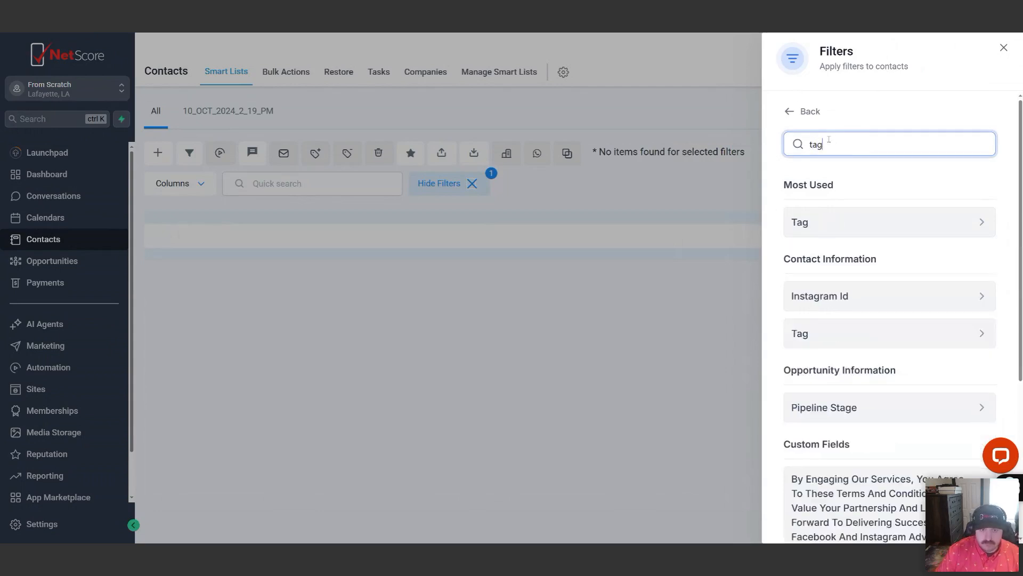
pyautogui.click(816, 221)
pyautogui.click(823, 201)
pyautogui.write('current')
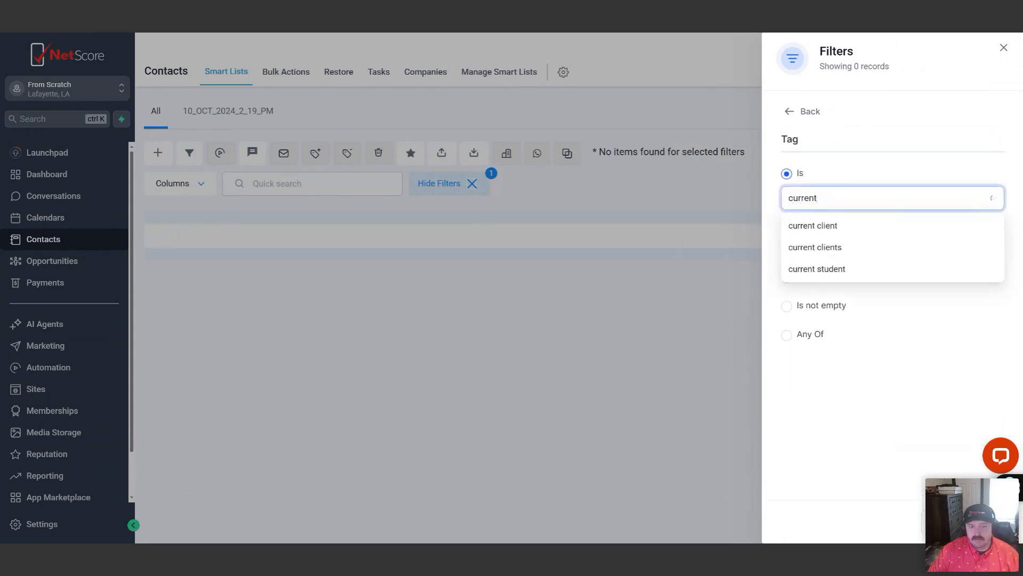
pyautogui.click(815, 248)
pyautogui.click(853, 418)
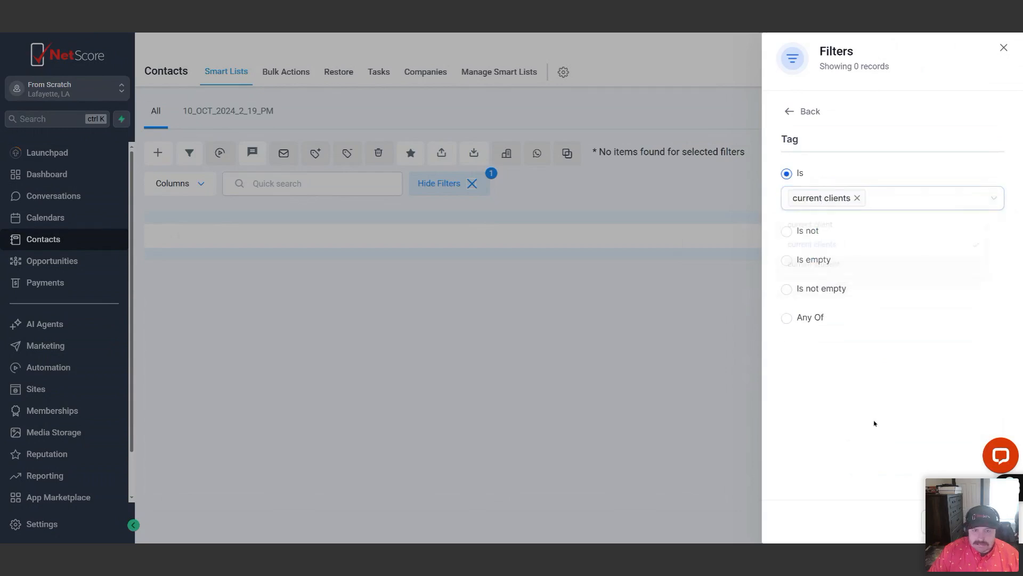
# Add another OR condition to the contact filter for the tag "current student"
pyautogui.click(800, 356)
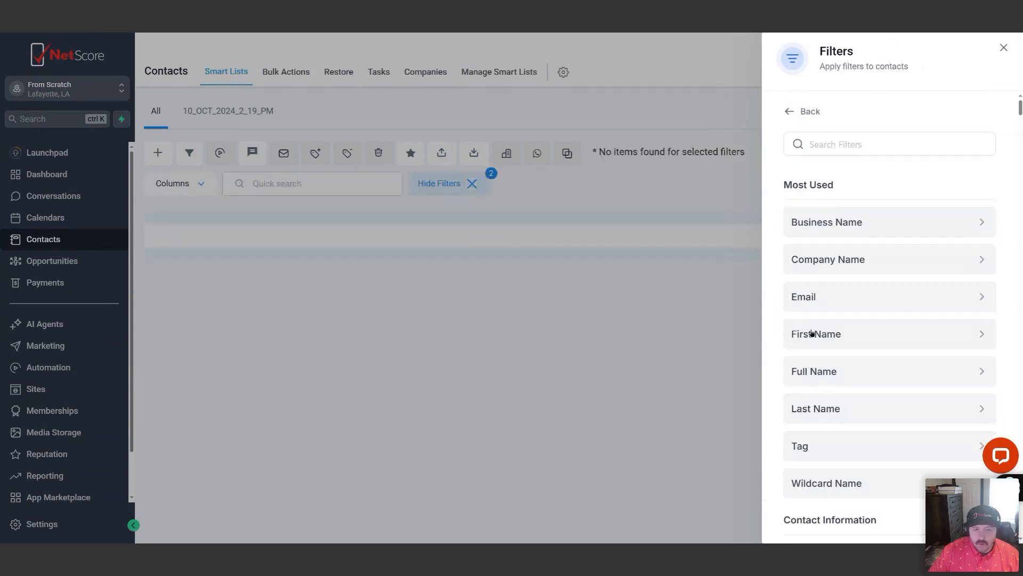
pyautogui.click(842, 141)
pyautogui.write('tag')
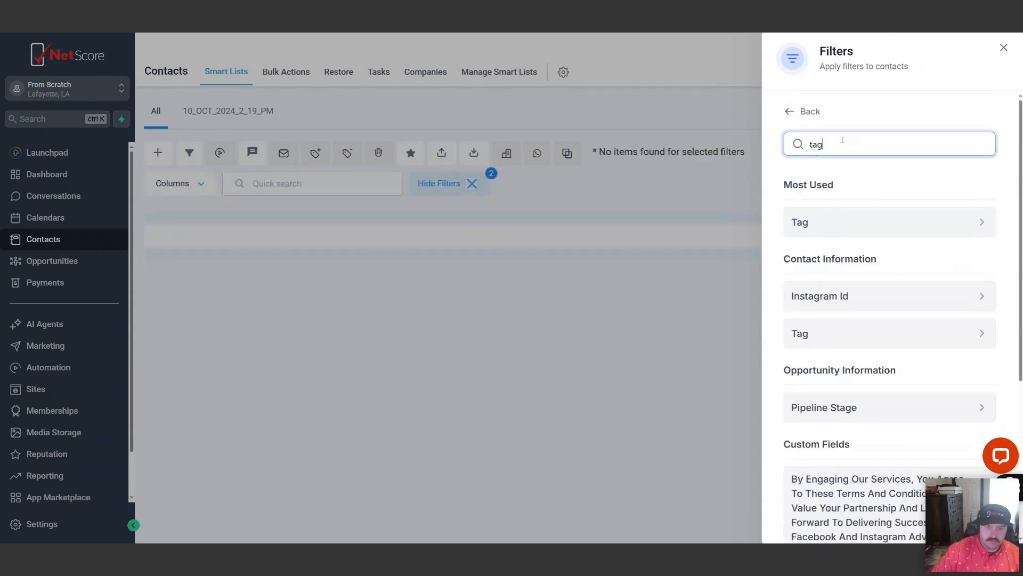
pyautogui.click(827, 233)
pyautogui.click(813, 198)
pyautogui.write('current')
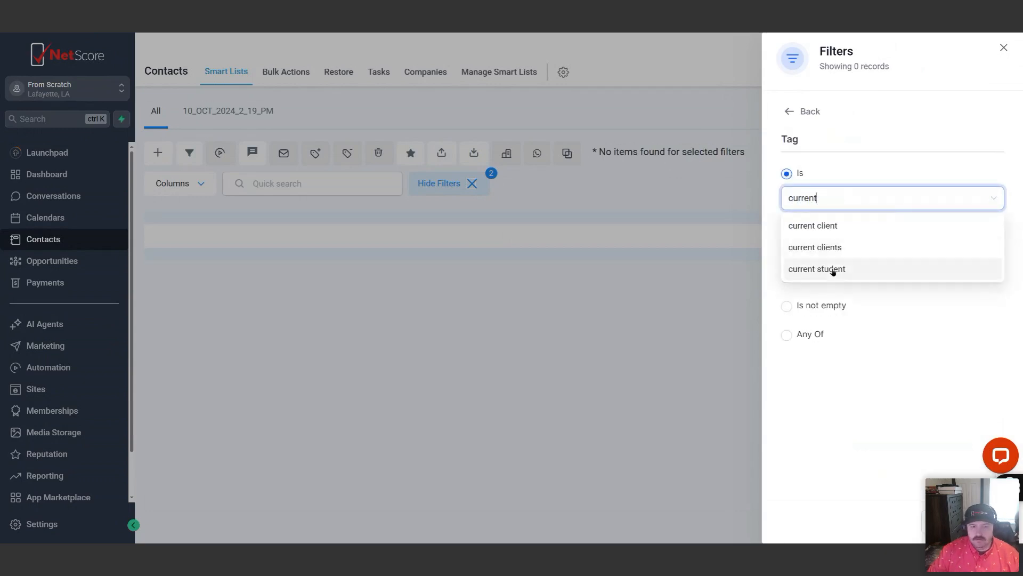
pyautogui.click(834, 271)
pyautogui.click(821, 408)
pyautogui.click(955, 521)
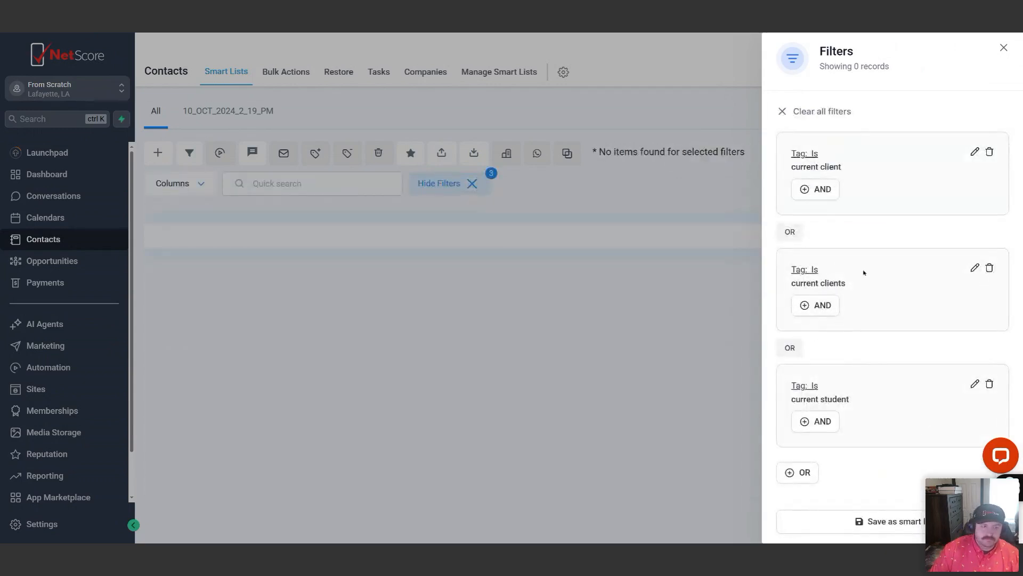
# Save the filtered contacts as a smart list named "Currents"
pyautogui.click(911, 525)
pyautogui.click(442, 145)
pyautogui.write('Currents')
pyautogui.click(668, 195)
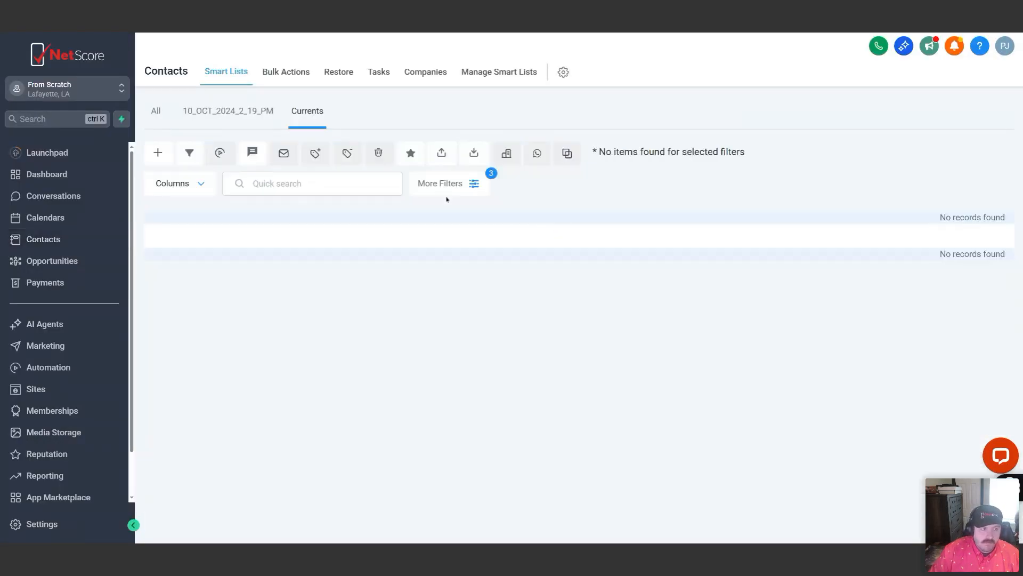
# Compare the All, 10_OCT_2024_2_19_PM and Currents contact lists and review the filters applied to Currents
pyautogui.click(155, 114)
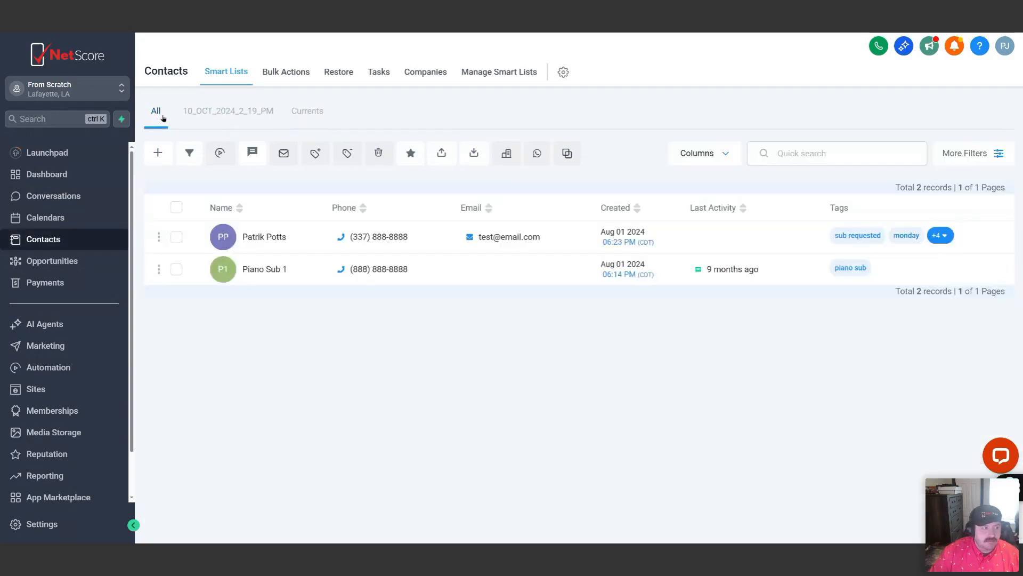
pyautogui.click(223, 113)
pyautogui.click(313, 110)
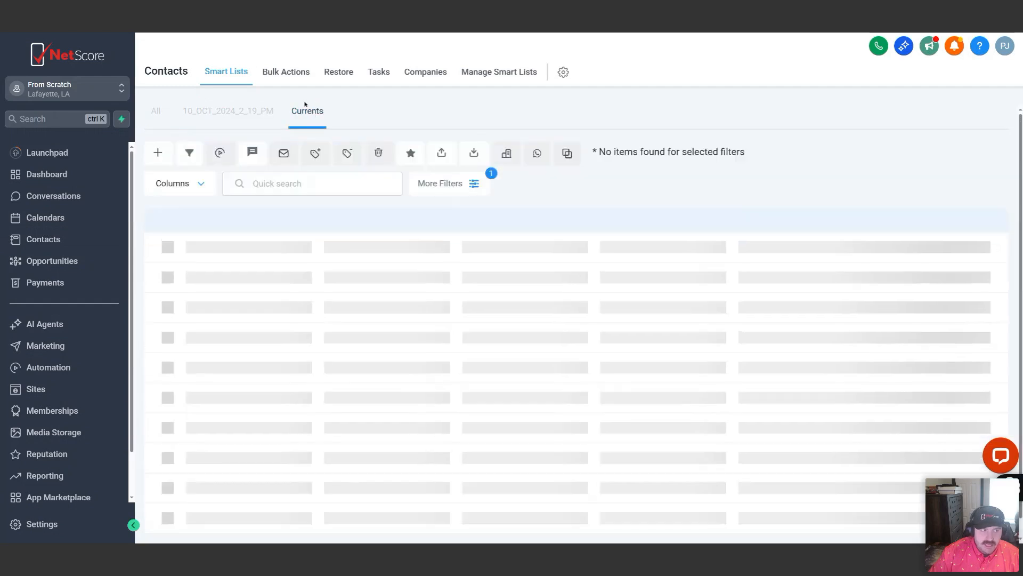
pyautogui.click(468, 191)
pyautogui.click(450, 186)
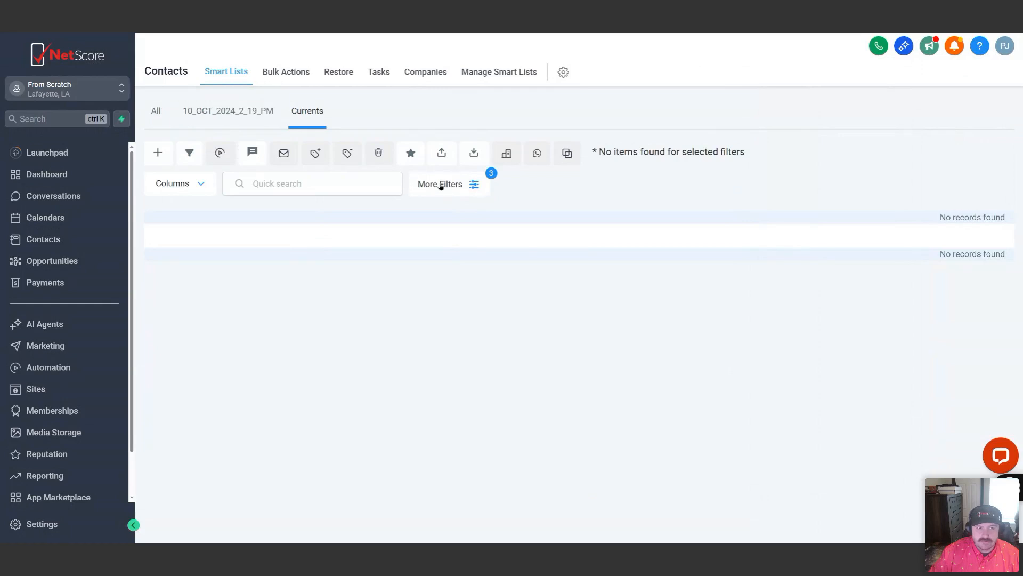
pyautogui.click(442, 186)
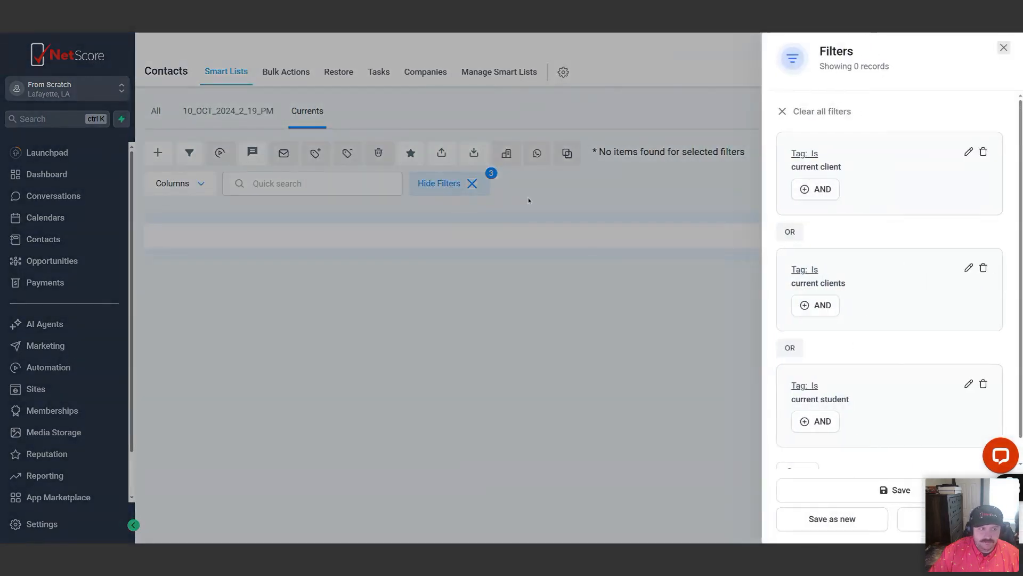
pyautogui.click(529, 201)
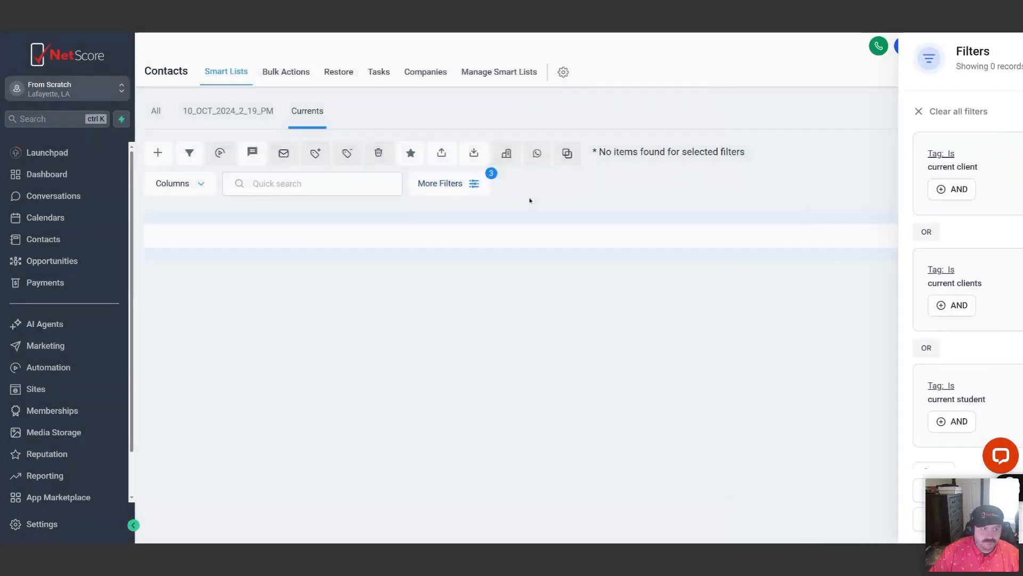
# Examine the sharing and renaming options of the 10_OCT_2024_2_19_PM smart list in smart list management, and return to the contact list
pyautogui.click(505, 74)
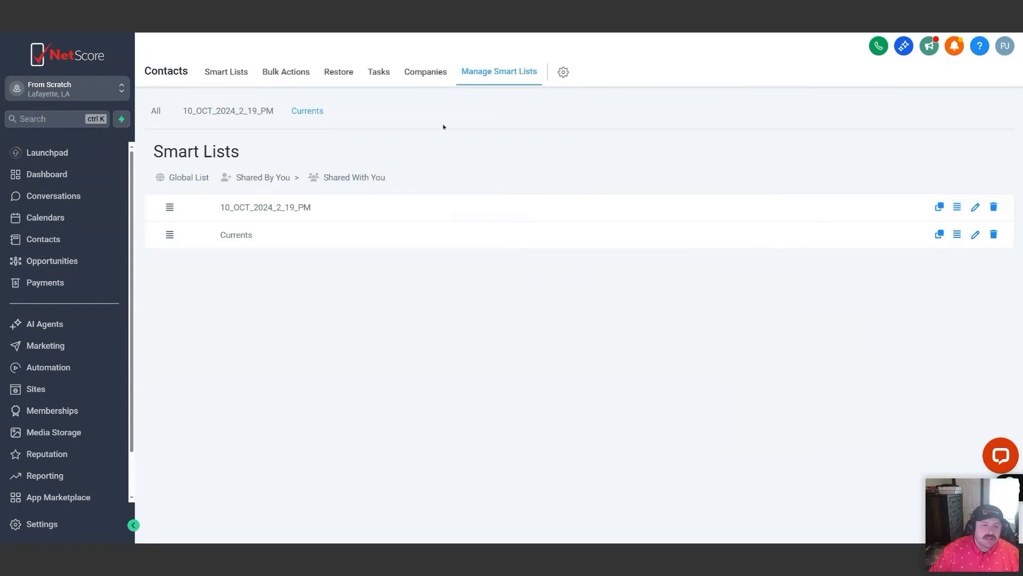
pyautogui.click(956, 209)
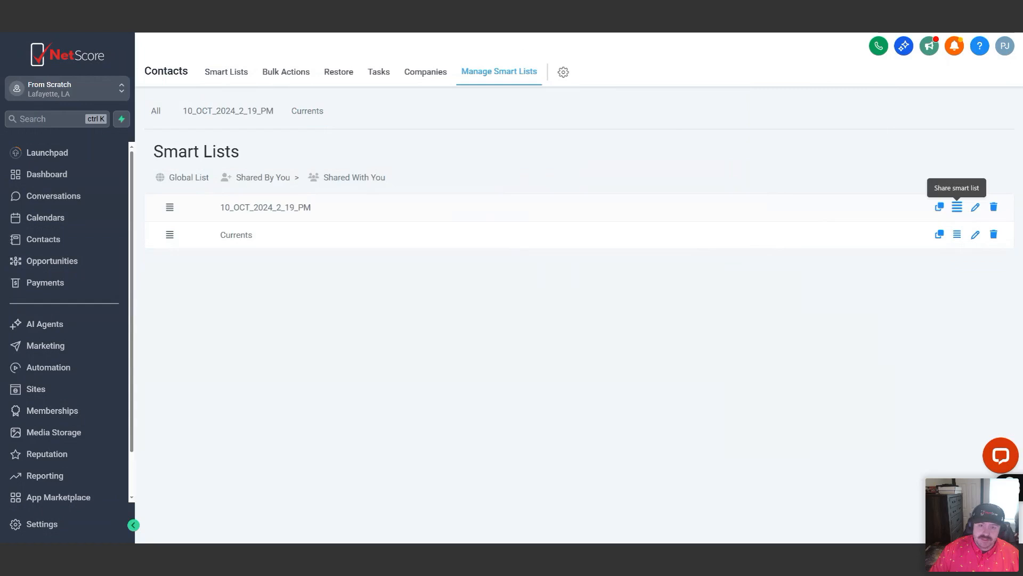
pyautogui.click(975, 208)
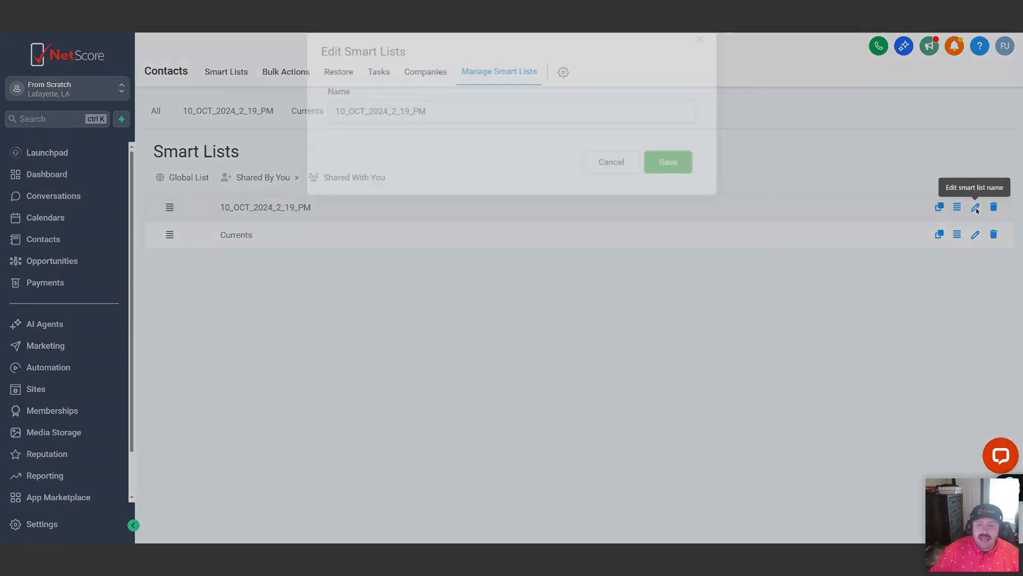
pyautogui.click(613, 195)
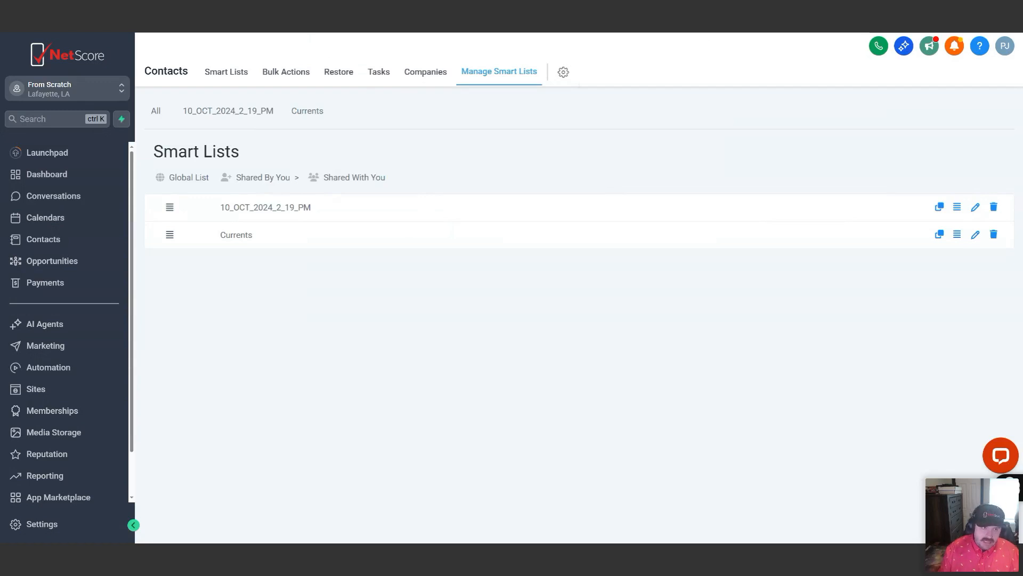
pyautogui.click(222, 77)
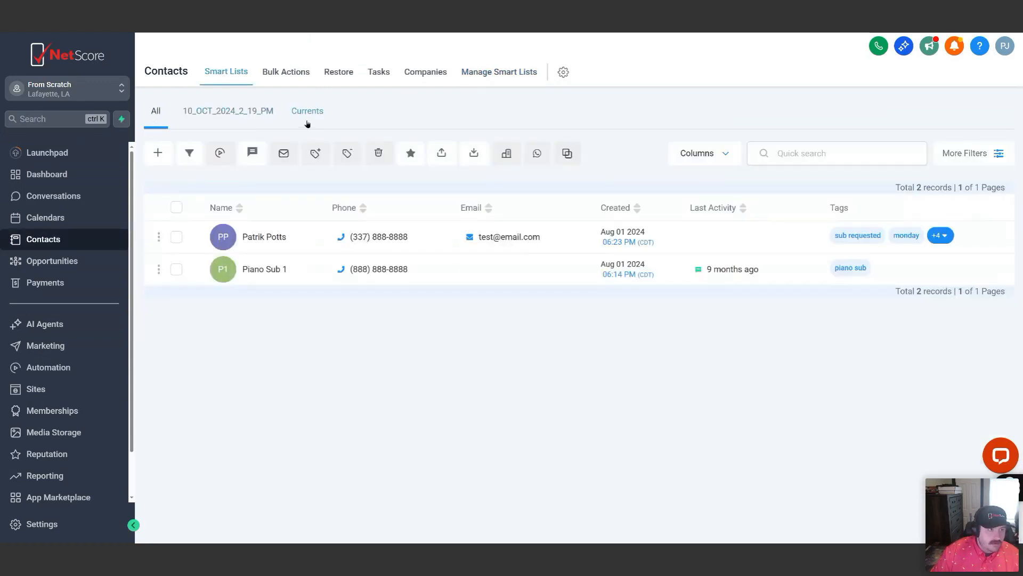
pyautogui.click(177, 208)
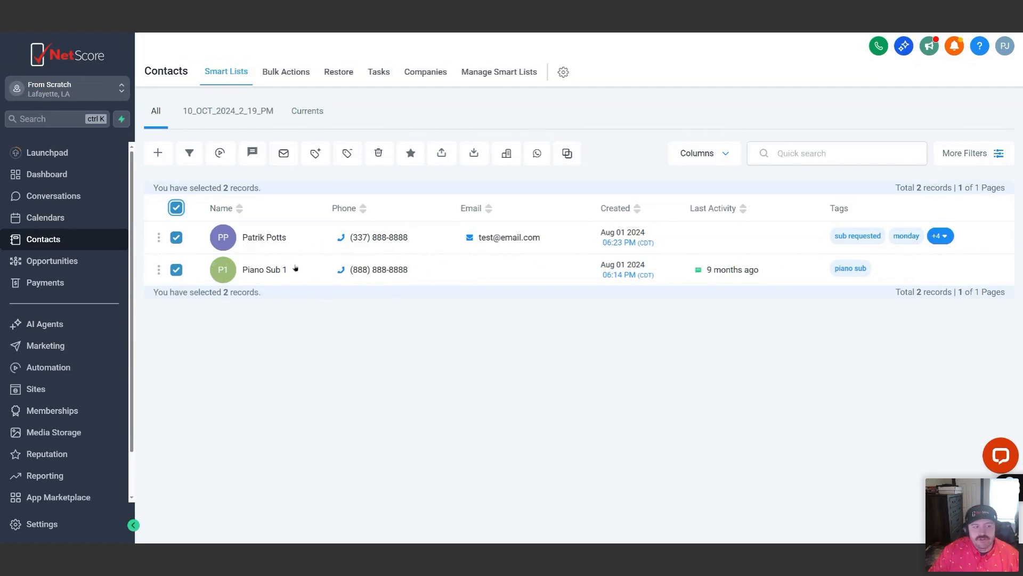
pyautogui.click(176, 208)
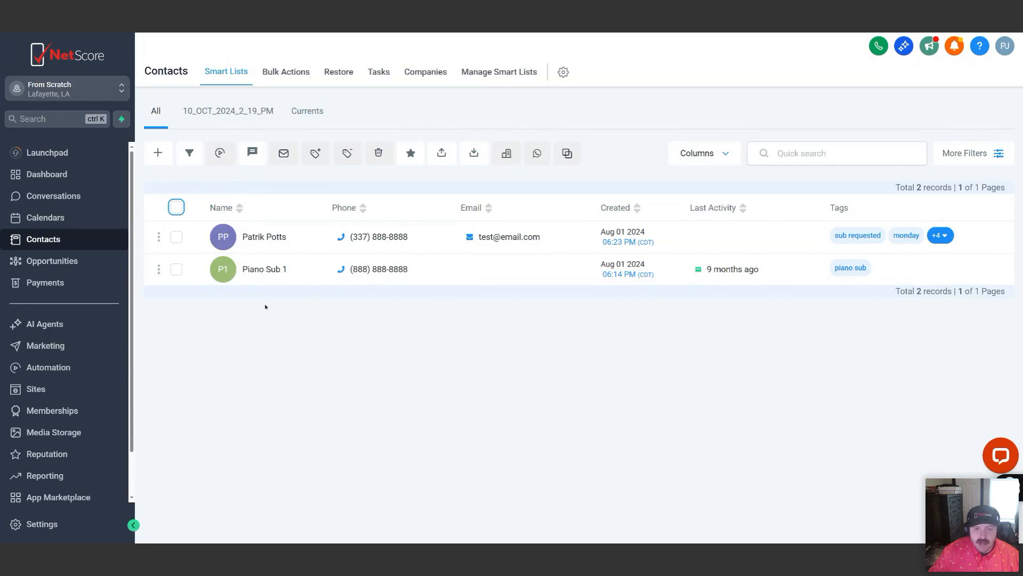
pyautogui.click(177, 207)
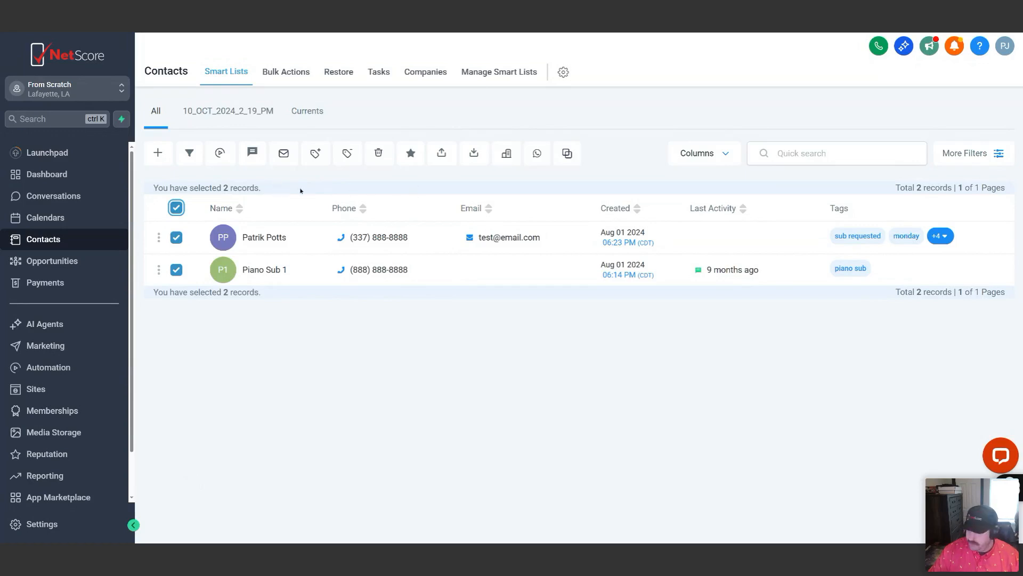
pyautogui.click(174, 209)
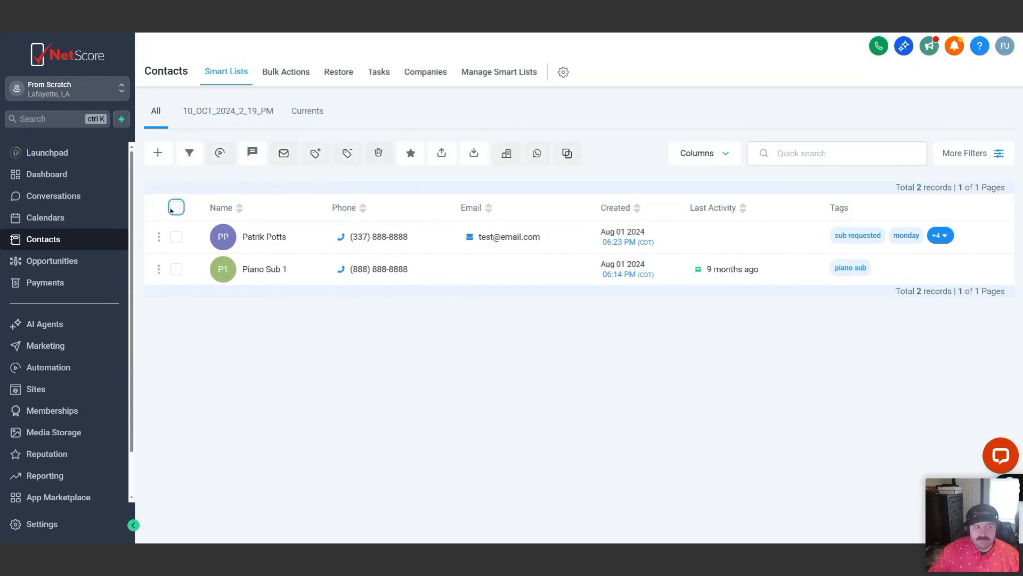
# Select all listed contacts and start a bulk email to them with the action name "Grand Opening Email"
pyautogui.click(175, 209)
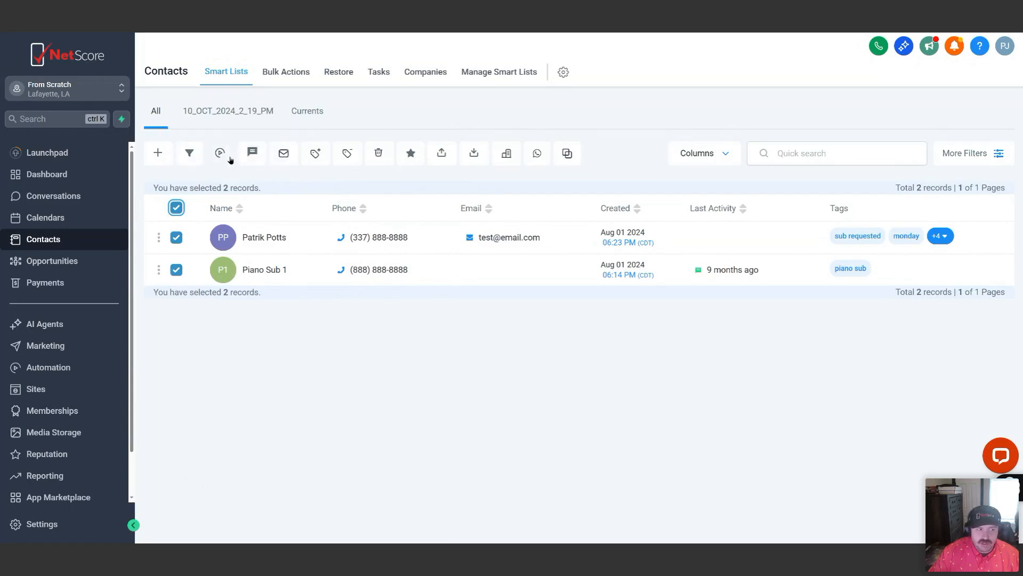
pyautogui.click(284, 156)
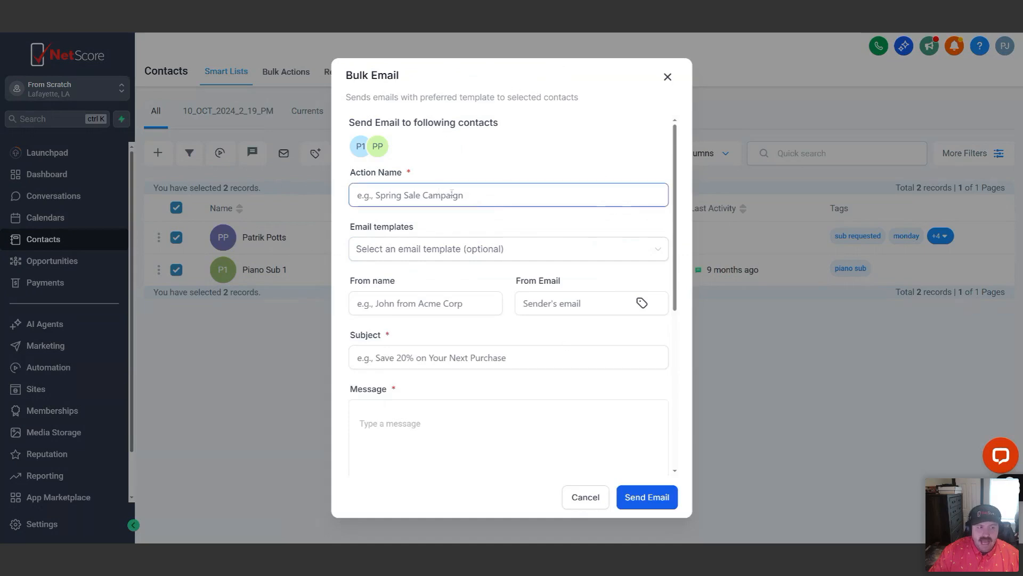
pyautogui.click(410, 184)
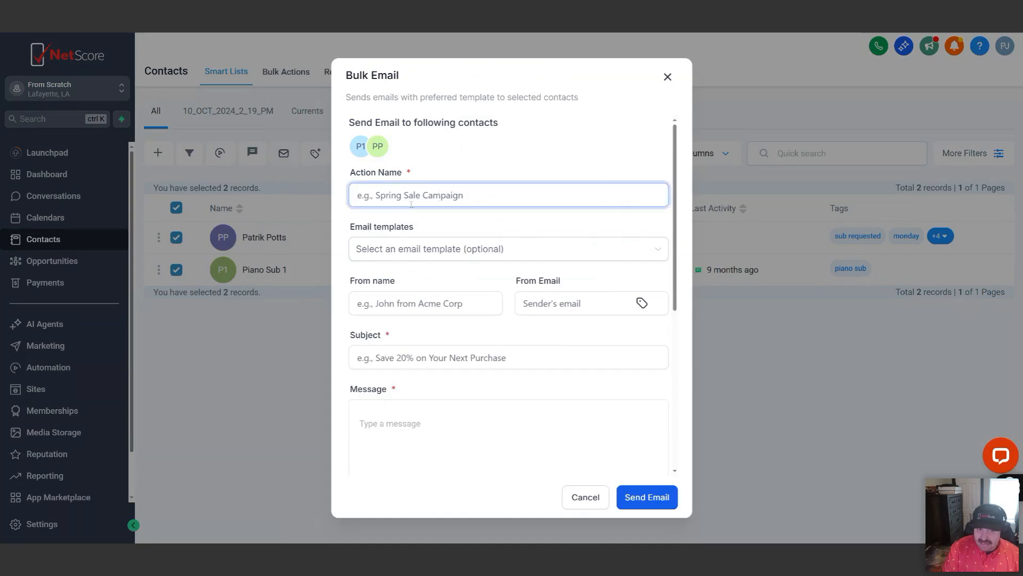
pyautogui.write('Grand Opening Email')
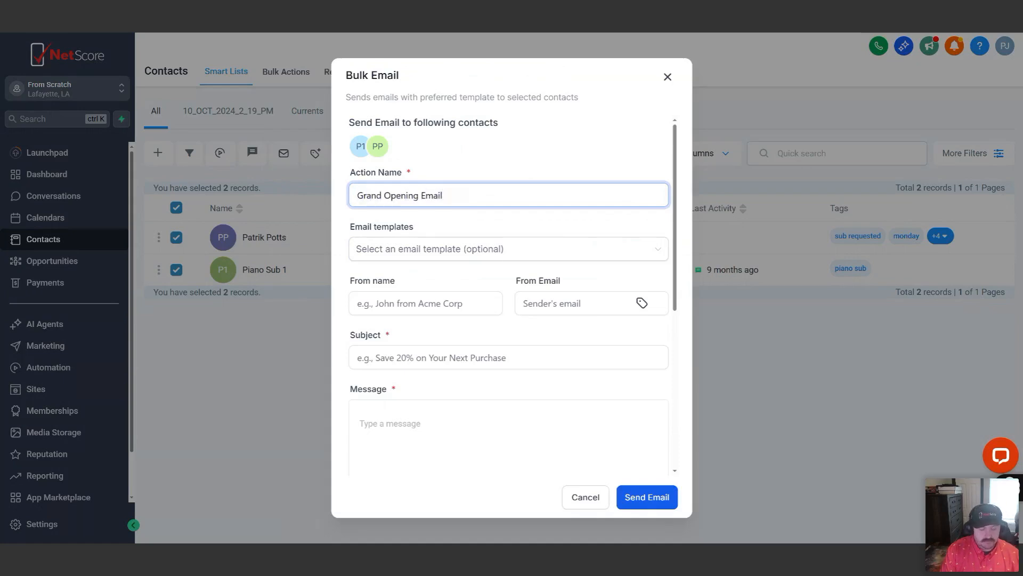
# Load the "Grand Opening Email 1 (Draft)" template into the bulk email and review its message
pyautogui.click(418, 251)
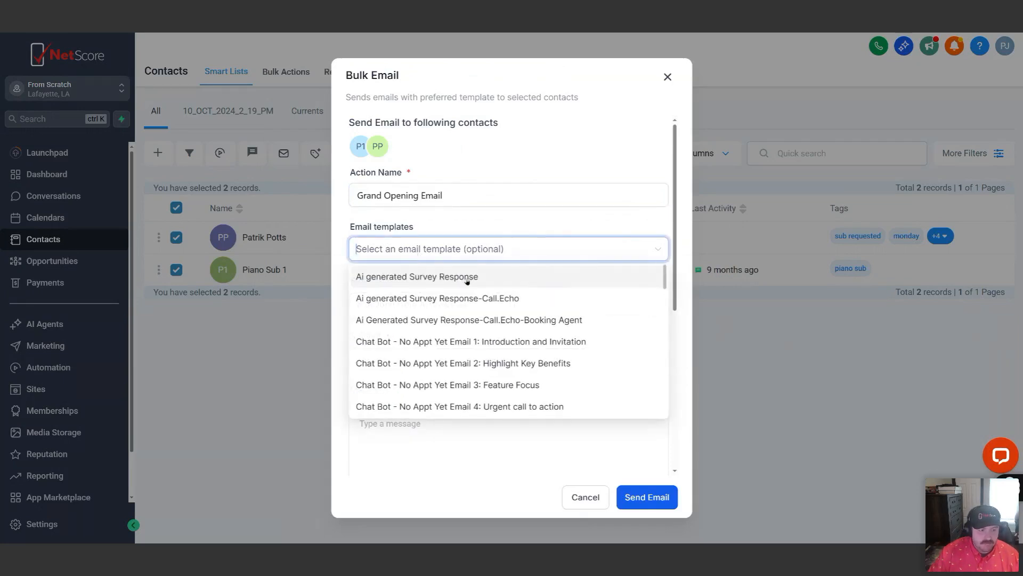
pyautogui.write('grad')
pyautogui.press('BackSpace')
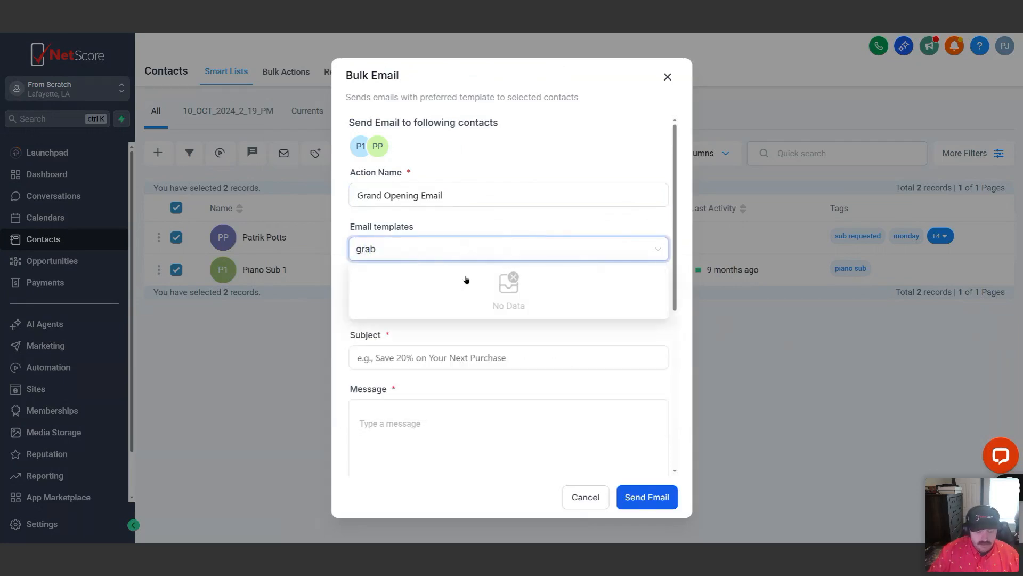
pyautogui.click(466, 277)
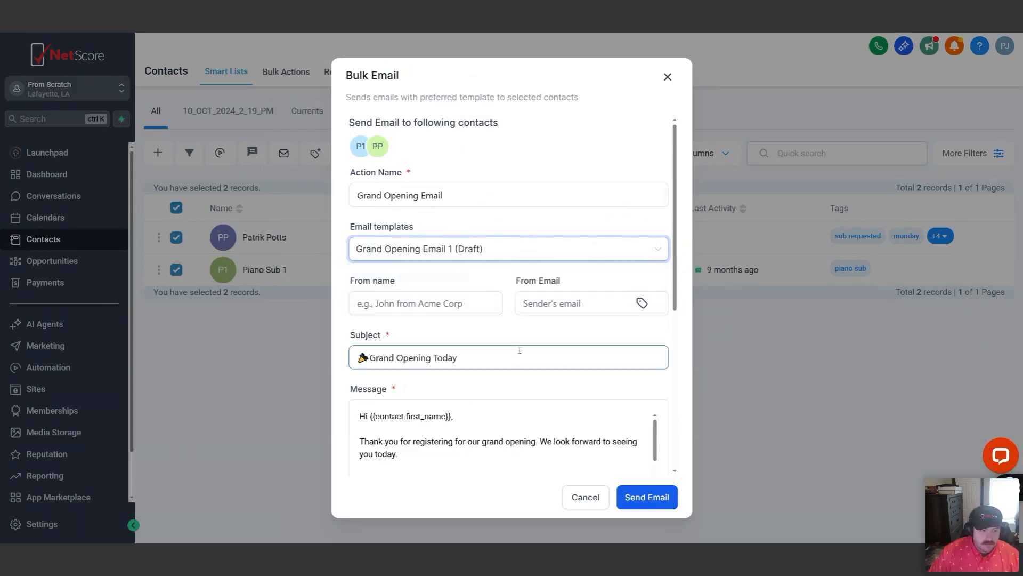
pyautogui.scroll(-1, 533, 368)
pyautogui.scroll(-5, 546, 379)
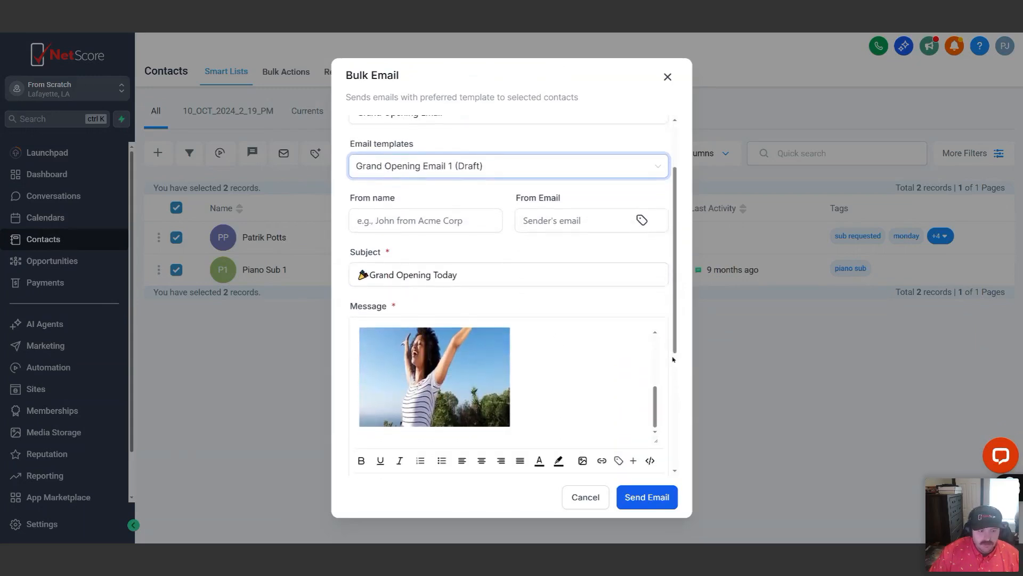
# Review the bulk email form and enter the sender's first name in both the From name and From Email fields
pyautogui.scroll(-3, 584, 337)
pyautogui.scroll(8, 586, 267)
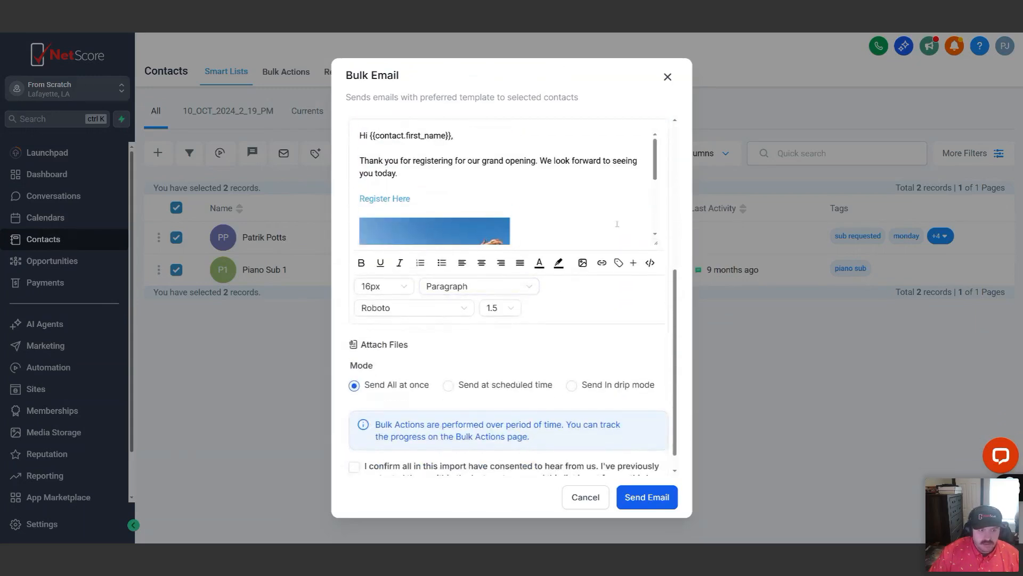
pyautogui.scroll(2, 586, 303)
pyautogui.click(438, 303)
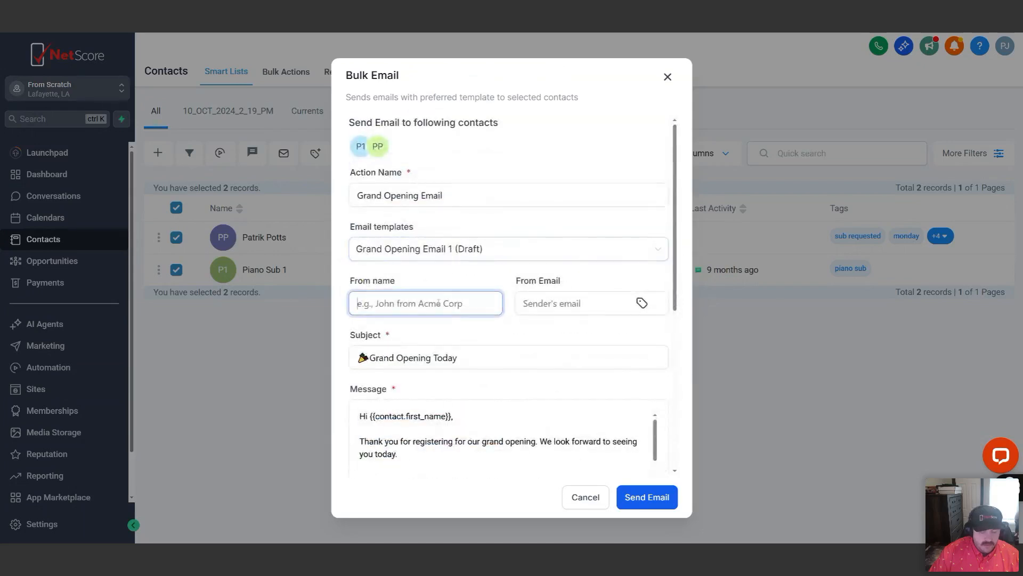
pyautogui.write('Patrik')
pyautogui.press('Tab')
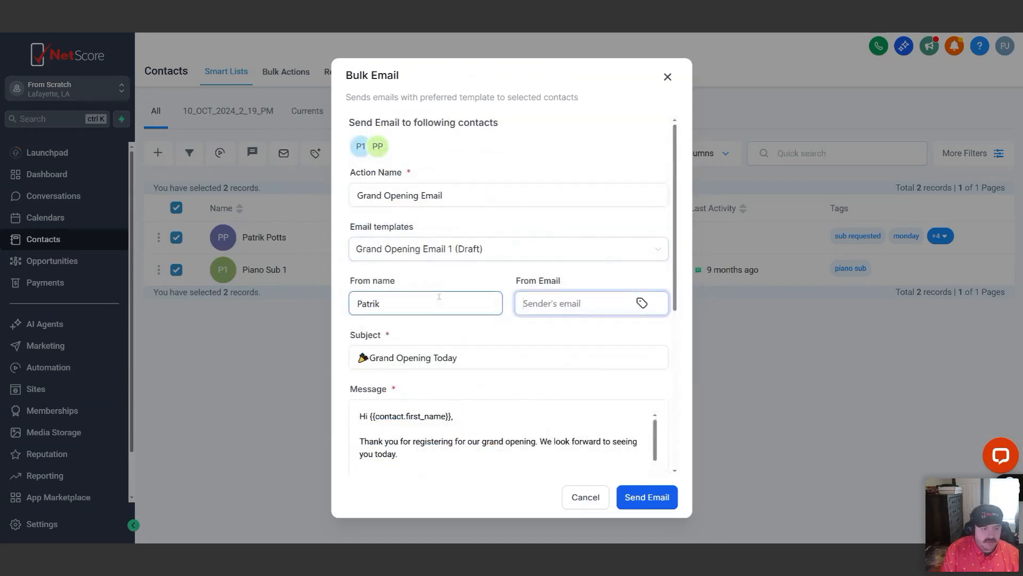
pyautogui.write('Patrik')
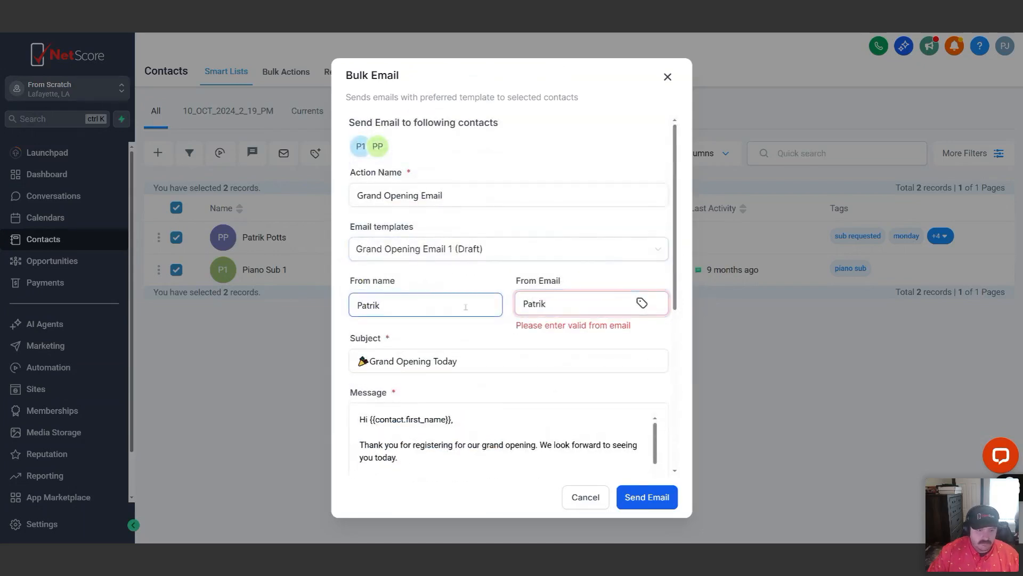
pyautogui.click(541, 338)
# Set the bulk email's sending mode to Send In drip mode
pyautogui.scroll(-3, 551, 363)
pyautogui.scroll(-5, 578, 352)
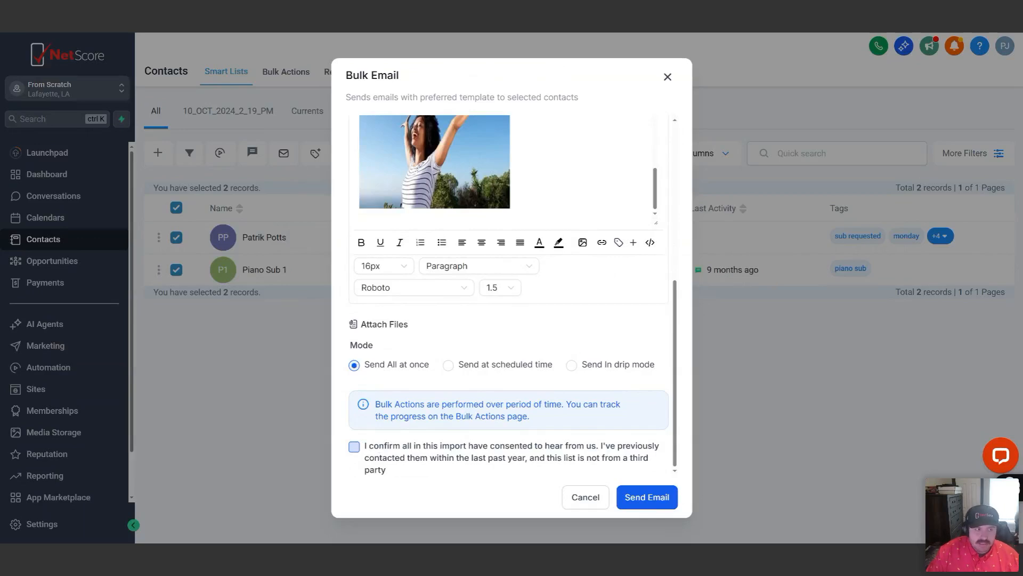
pyautogui.click(571, 365)
pyautogui.scroll(-2, 573, 292)
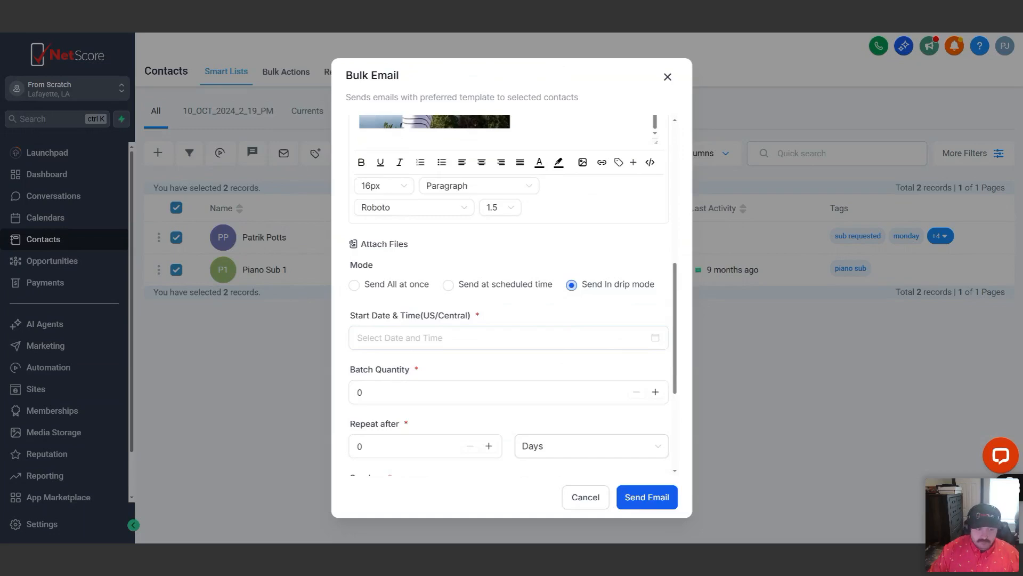
# Examine the drip mode options, including the start date calendar, batch quantity, repeat interval, sending days and processing hours
pyautogui.scroll(-1, 549, 309)
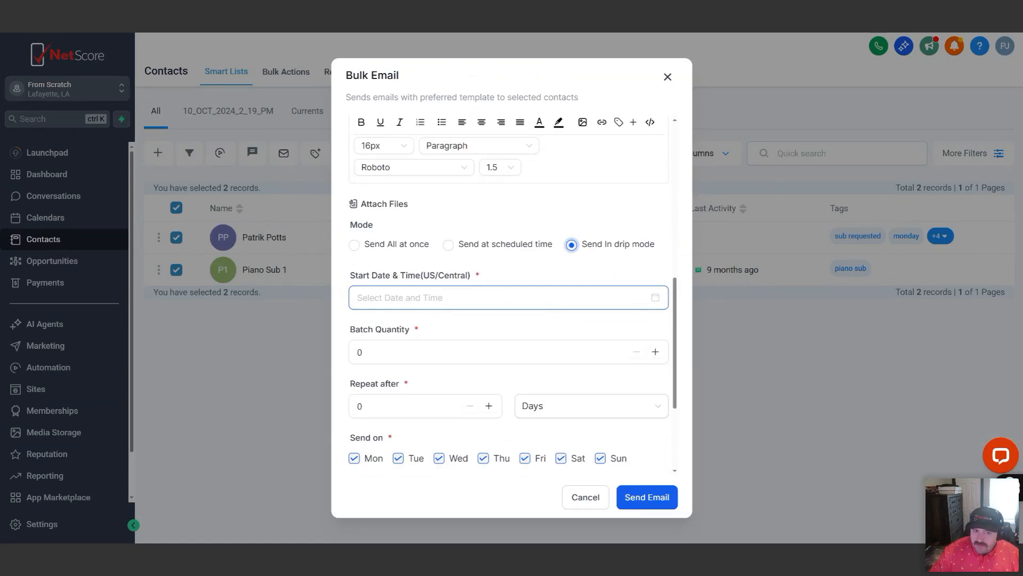
pyautogui.click(481, 298)
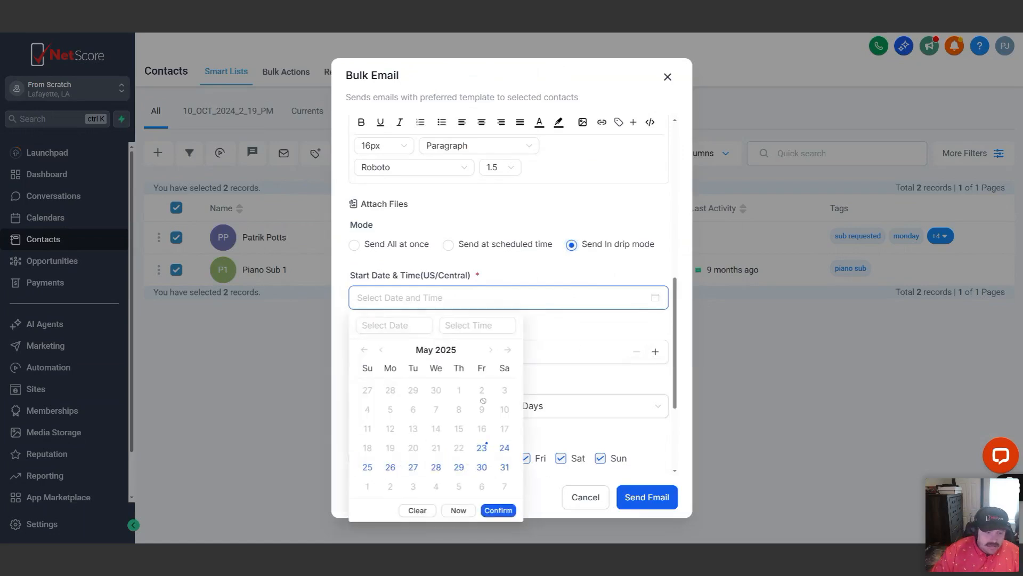
pyautogui.click(614, 393)
pyautogui.scroll(-2, 603, 363)
pyautogui.scroll(-2, 557, 325)
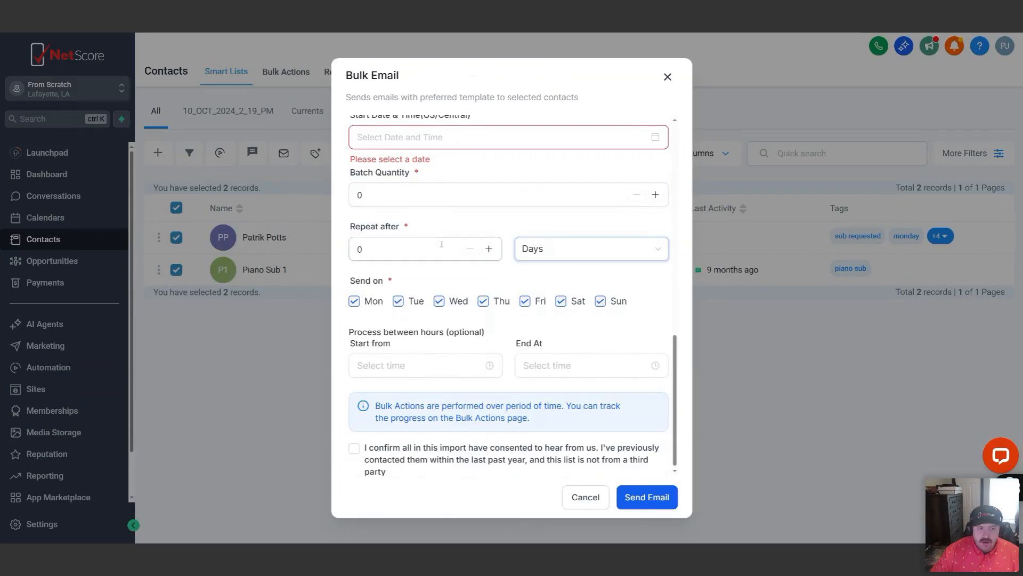
pyautogui.scroll(2, 550, 286)
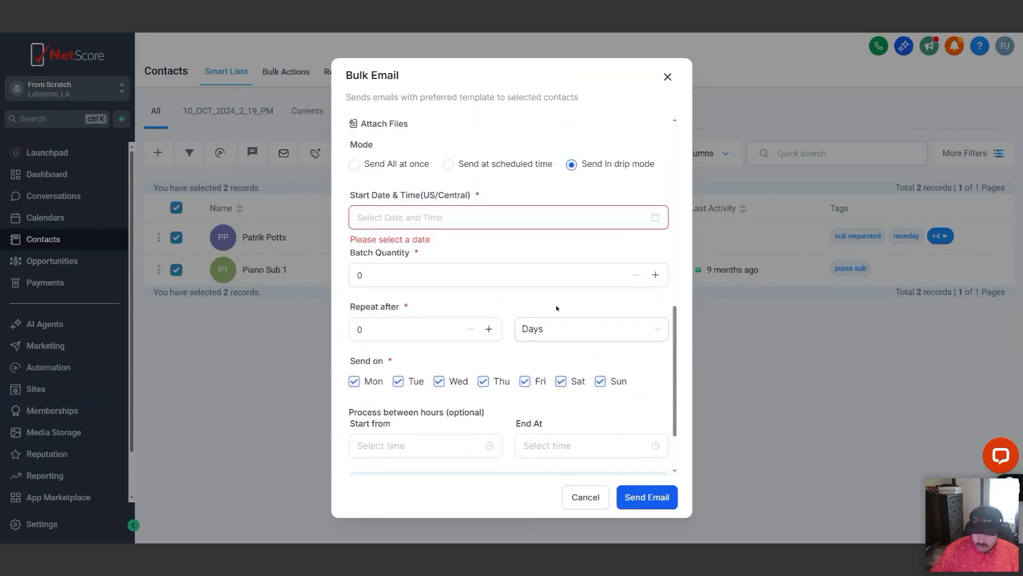
pyautogui.scroll(1, 557, 306)
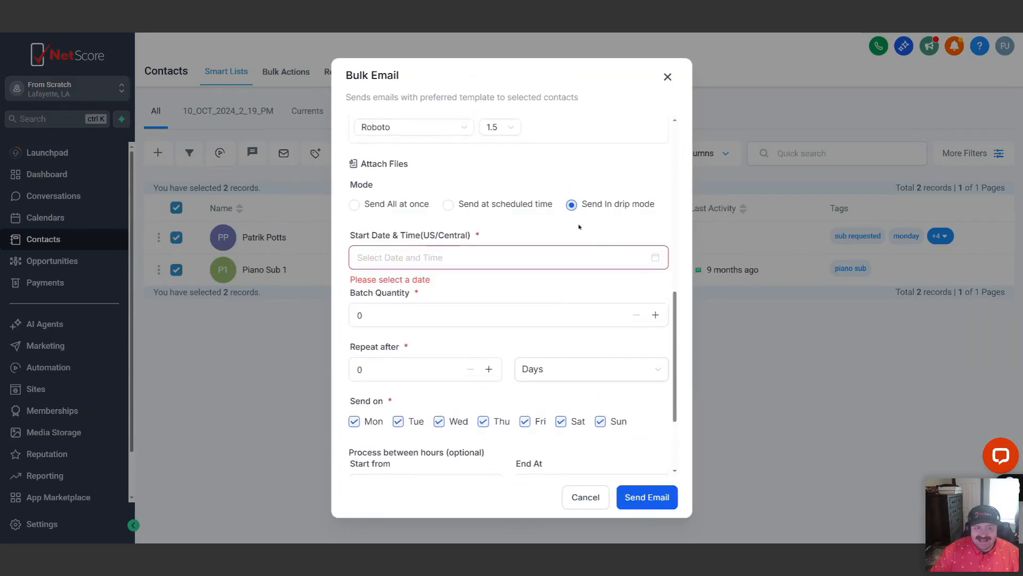
# Set the drip batch quantity to 50 and the repeat interval to 1 hour
pyautogui.scroll(-2, 587, 206)
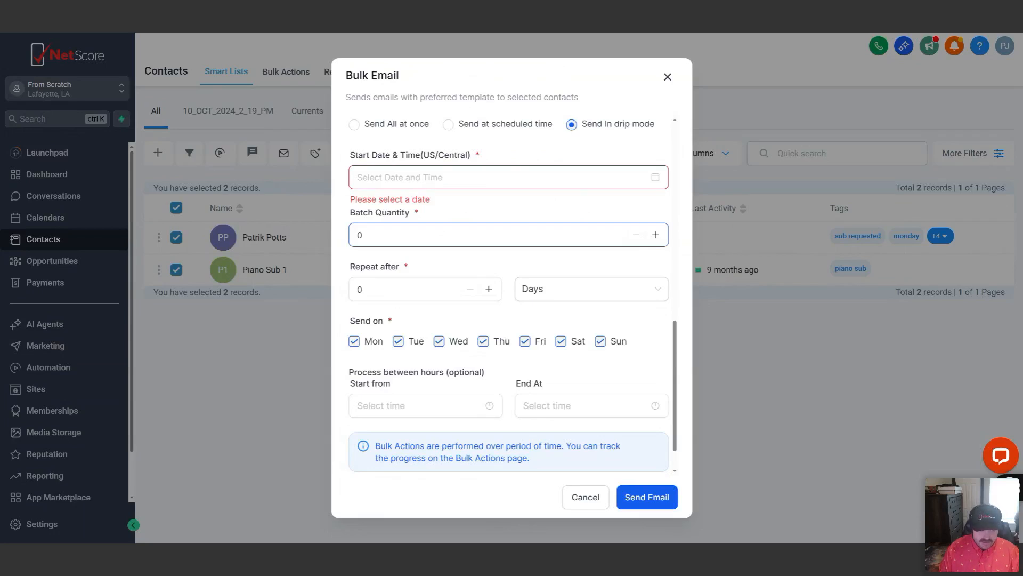
pyautogui.doubleClick(395, 227)
pyautogui.write('50')
pyautogui.doubleClick(409, 284)
pyautogui.write('1')
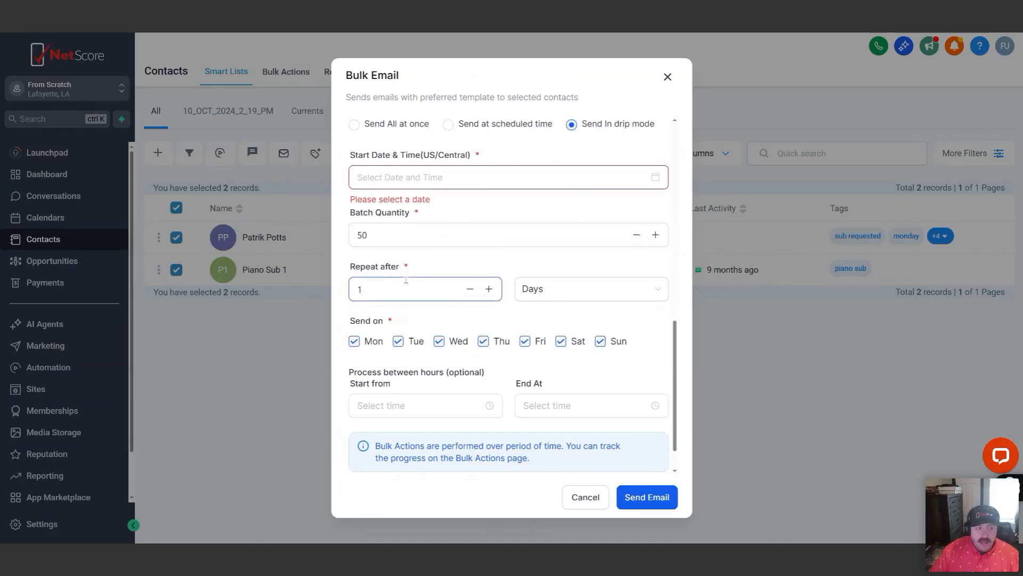
pyautogui.click(615, 292)
pyautogui.click(544, 338)
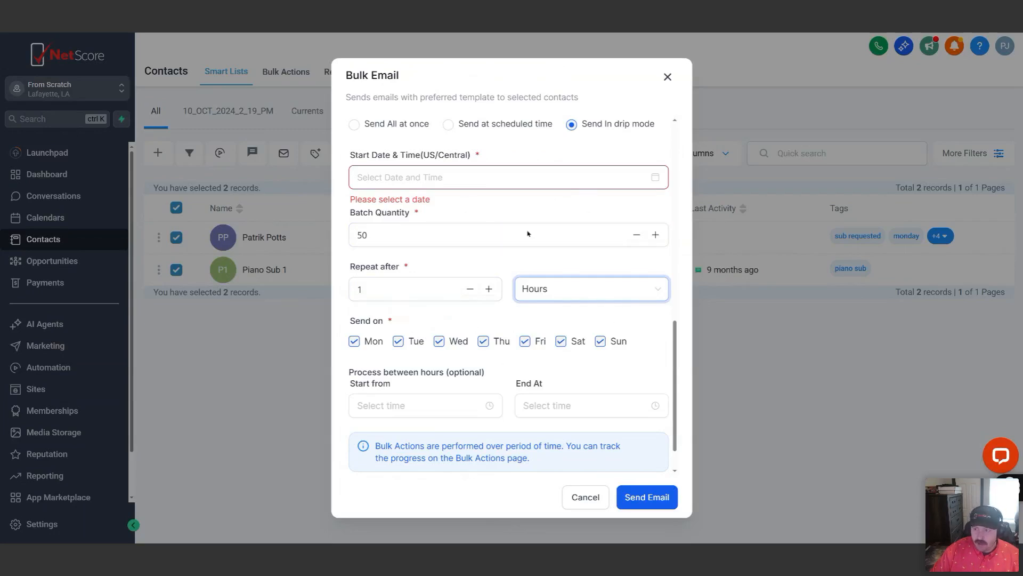
# Limit the drip processing hours to start from 1:00 PM and end at 7:00 PM
pyautogui.scroll(-1, 505, 247)
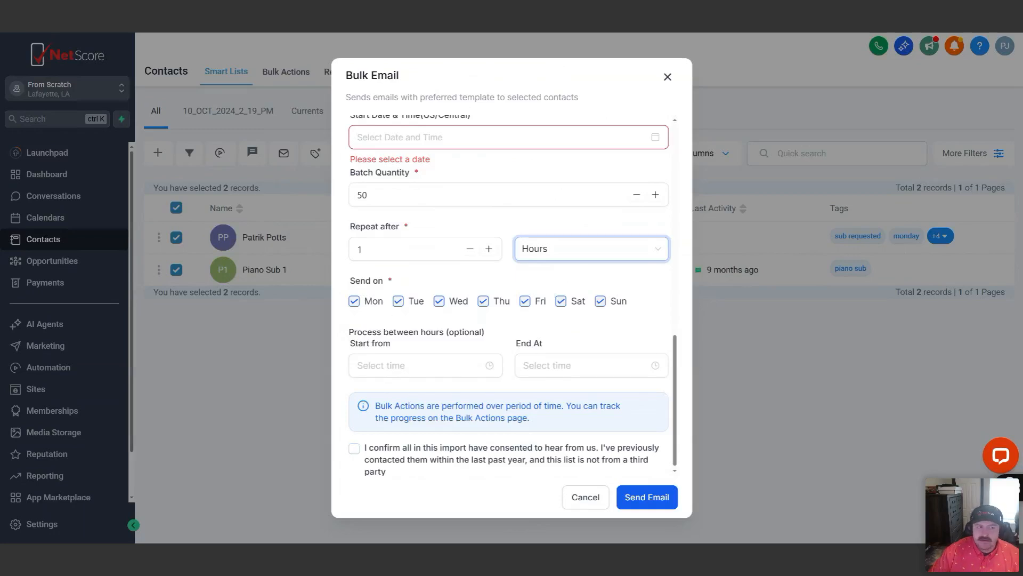
pyautogui.click(464, 365)
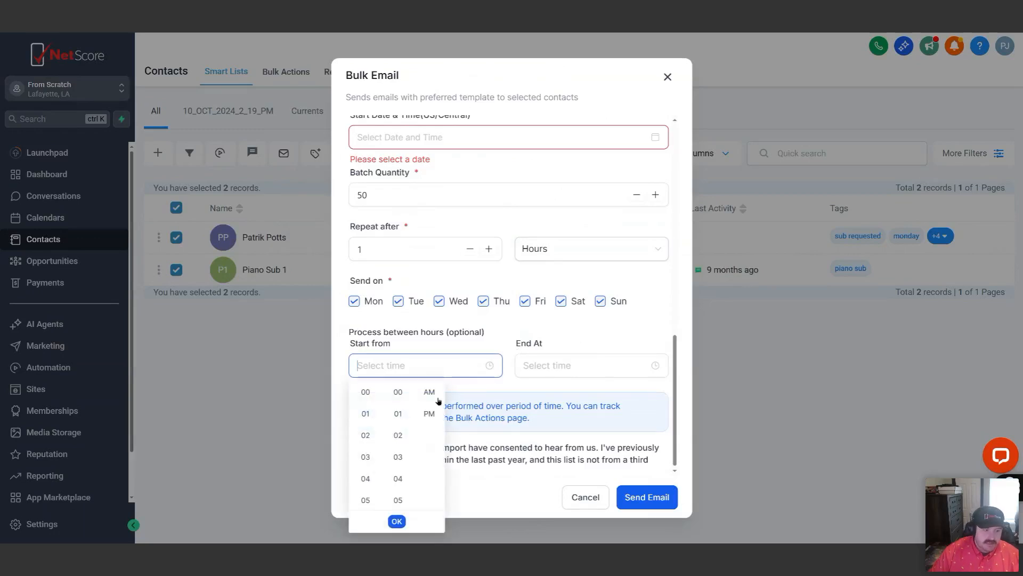
pyautogui.scroll(-3, 366, 469)
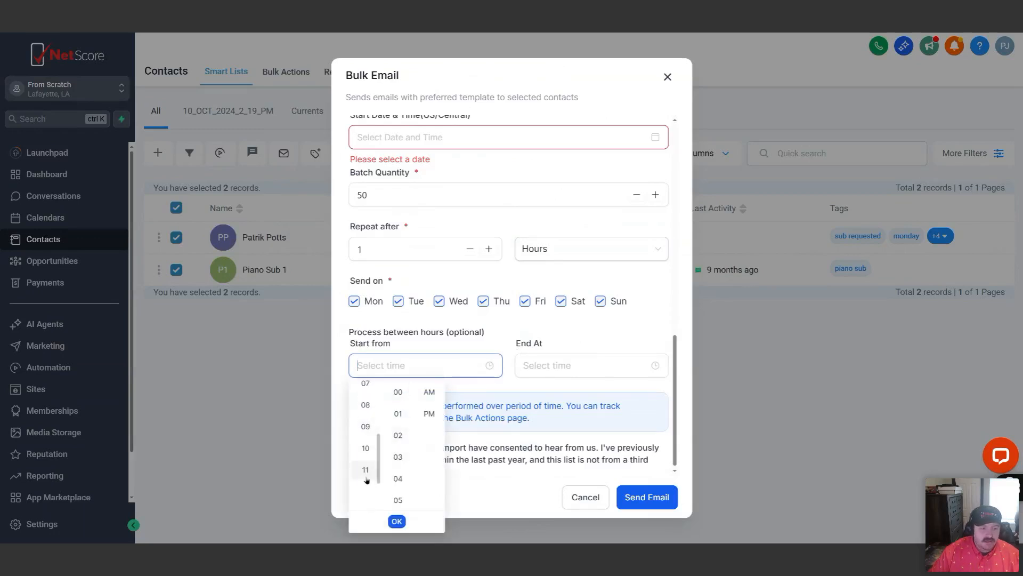
pyautogui.scroll(3, 366, 456)
pyautogui.click(366, 414)
pyautogui.click(429, 414)
pyautogui.click(397, 521)
pyautogui.click(573, 372)
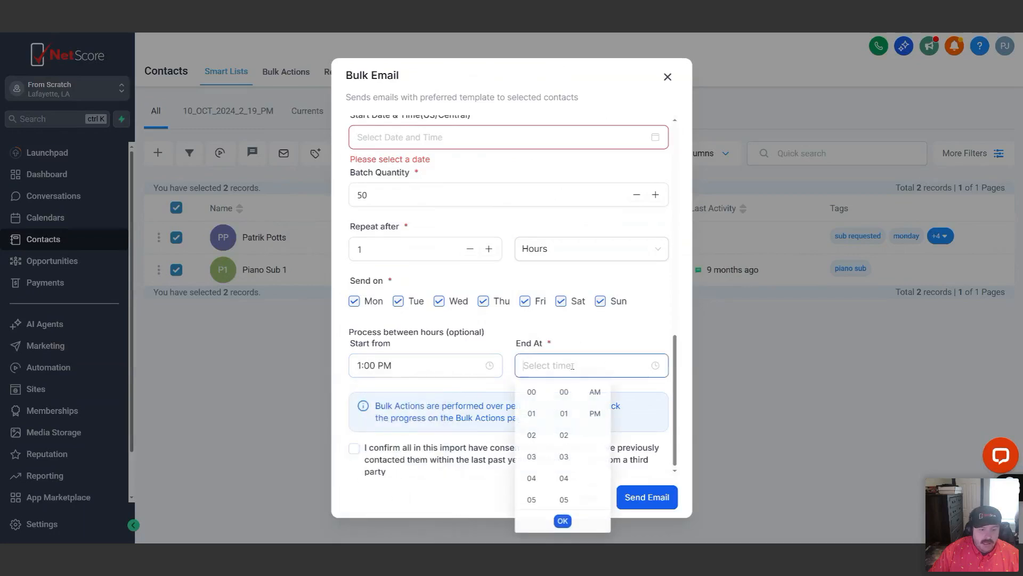
pyautogui.scroll(-2, 532, 469)
pyautogui.click(531, 463)
pyautogui.click(594, 414)
pyautogui.click(563, 522)
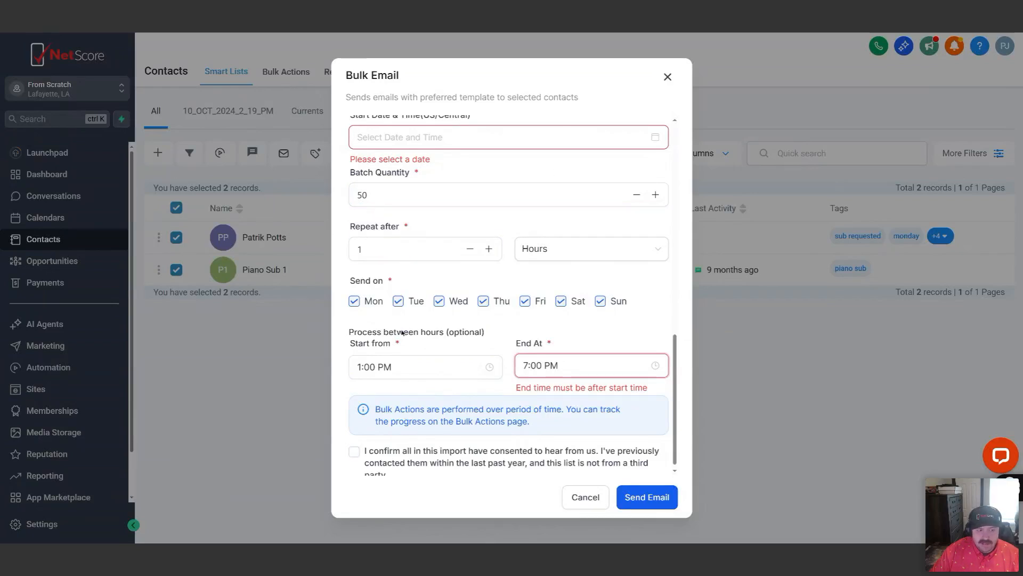
# Confirm that the recipients have consented to be contacted, review the drip settings and close the bulk email without sending it
pyautogui.scroll(-1, 522, 312)
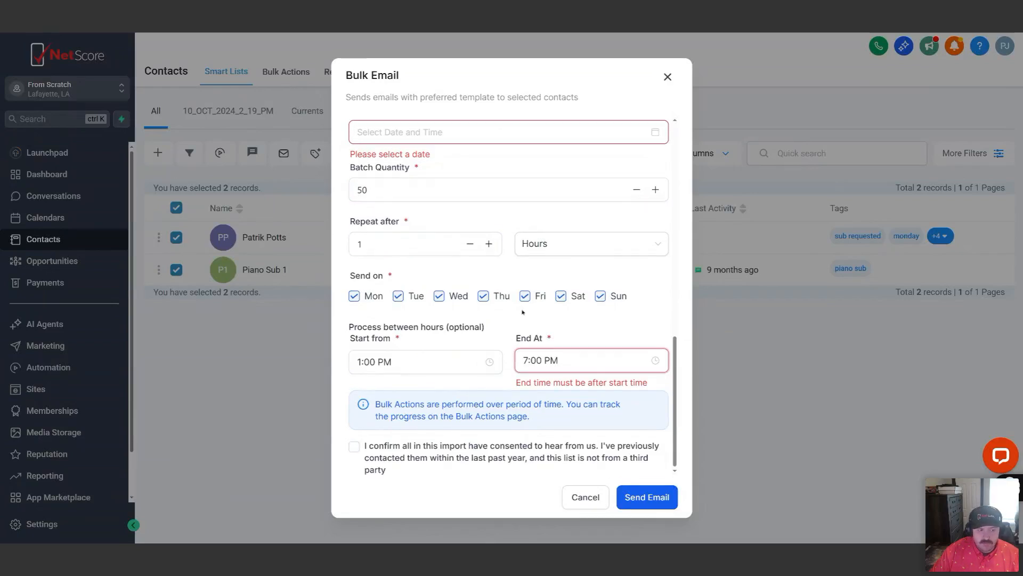
pyautogui.click(354, 446)
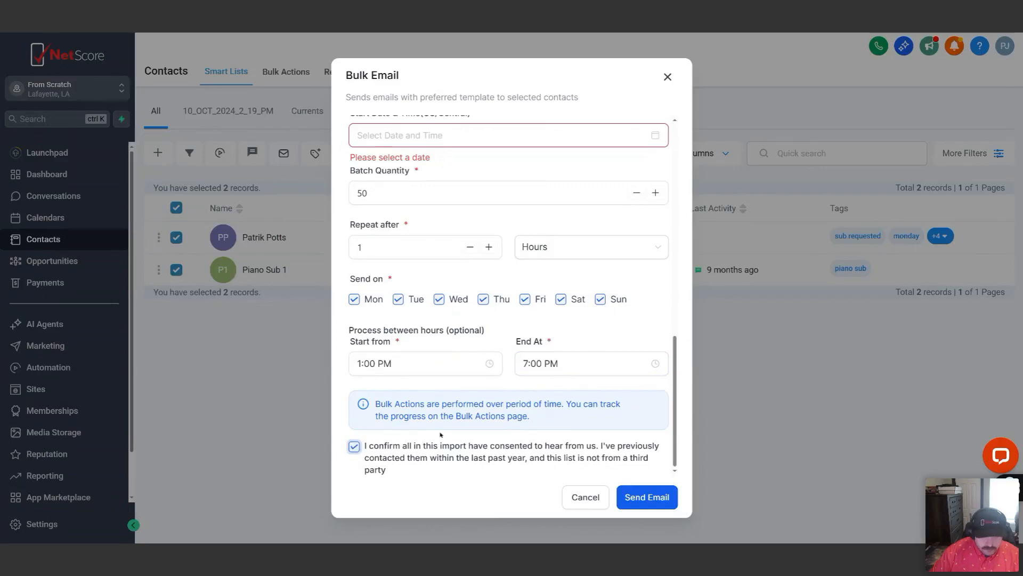
pyautogui.scroll(2, 635, 191)
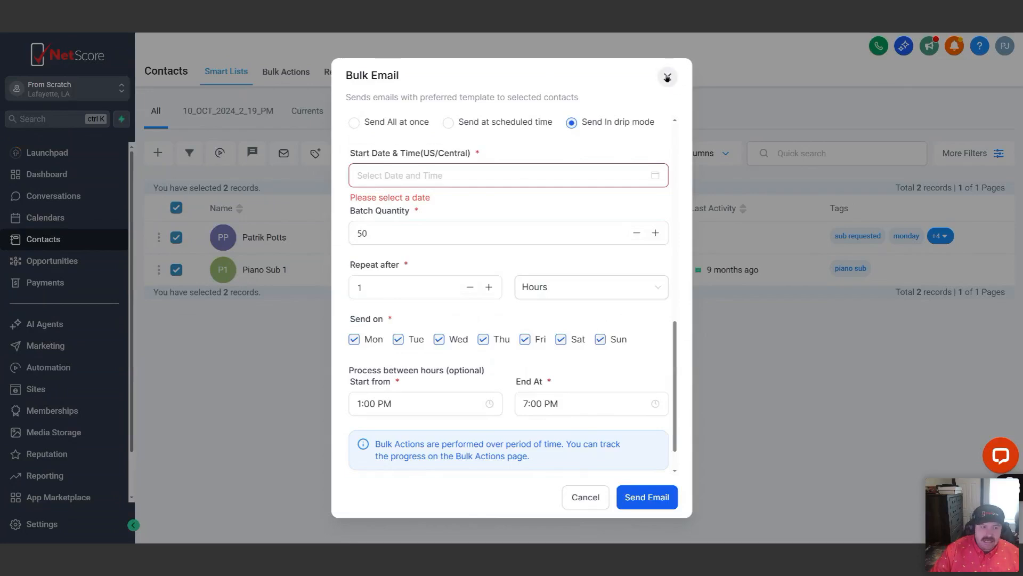
pyautogui.scroll(3, 555, 277)
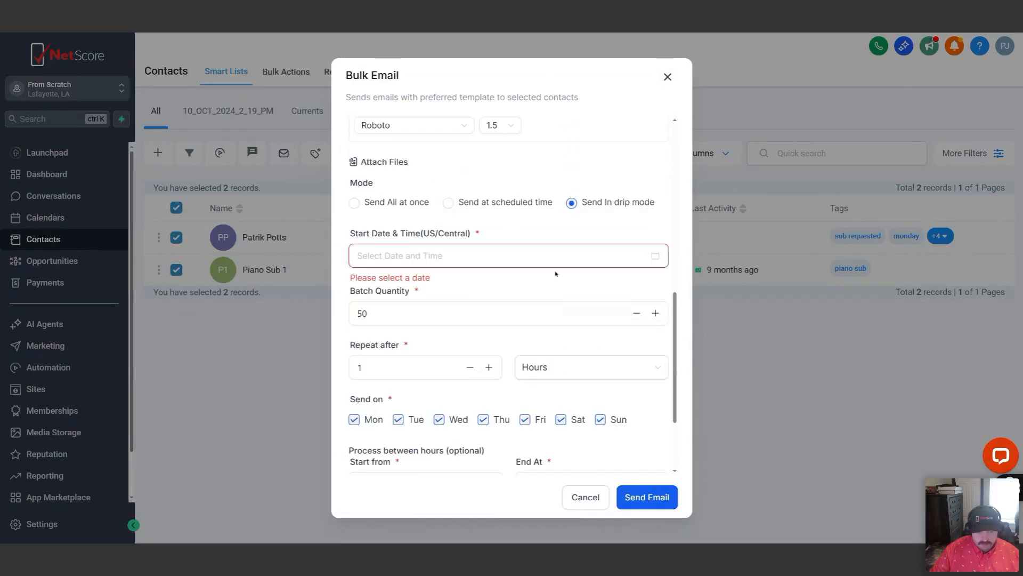
pyautogui.click(668, 78)
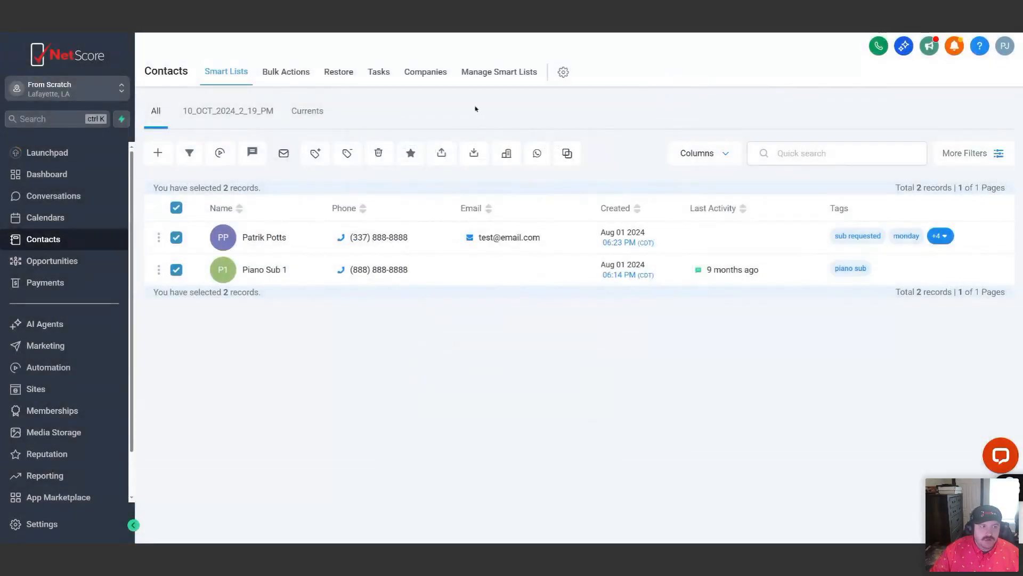
# Open the bulk actions history and inspect the statistics of the completed delete action
pyautogui.click(285, 72)
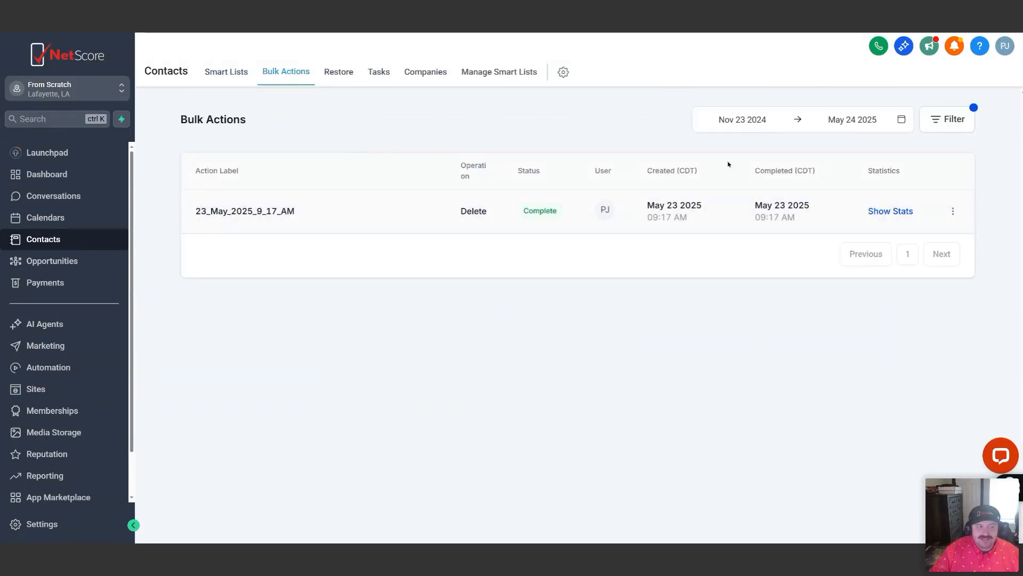
pyautogui.click(904, 212)
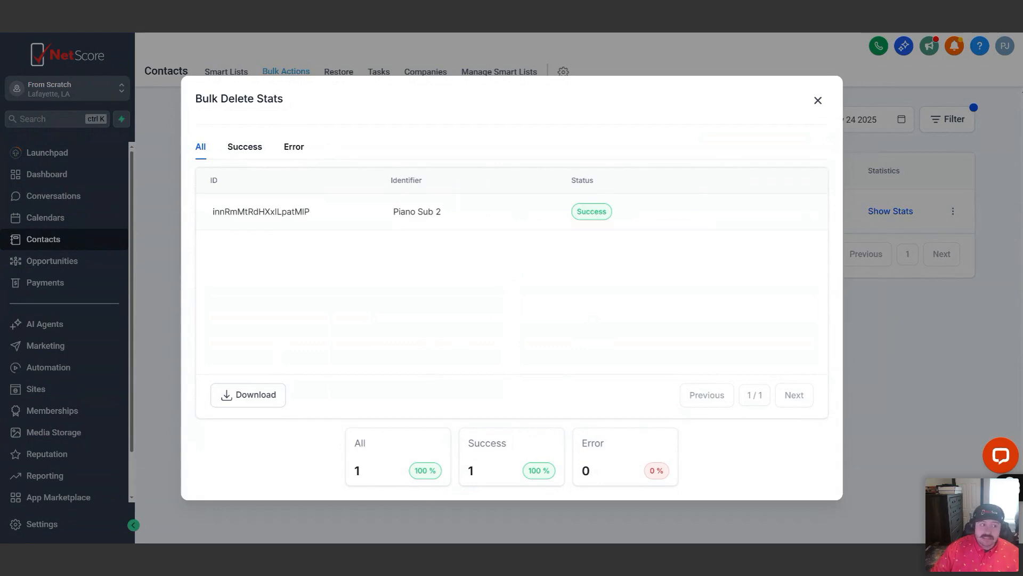
pyautogui.click(820, 105)
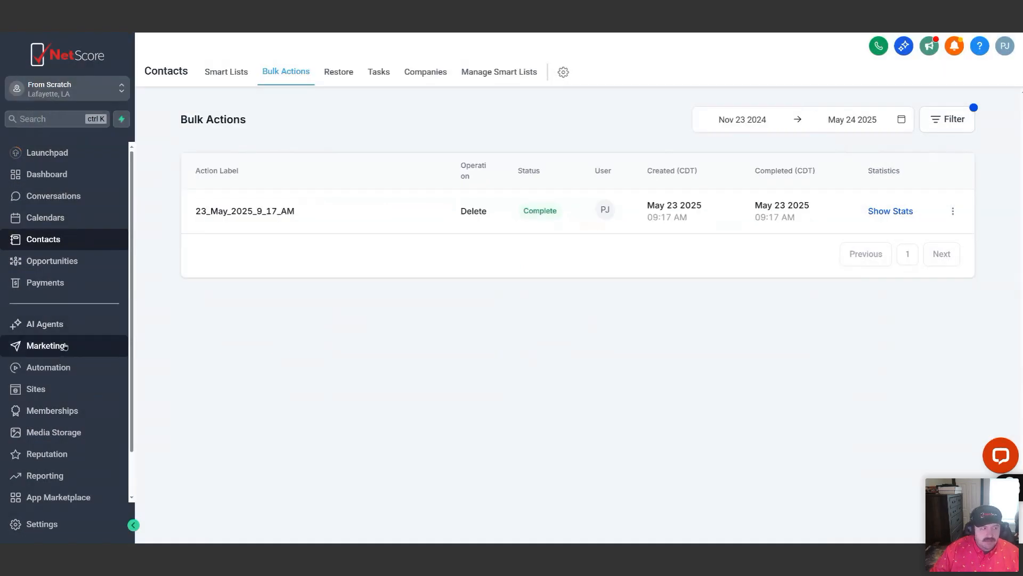
# Look through the email marketing campaign lists, covering email, workflow and bulk action campaigns
pyautogui.click(64, 346)
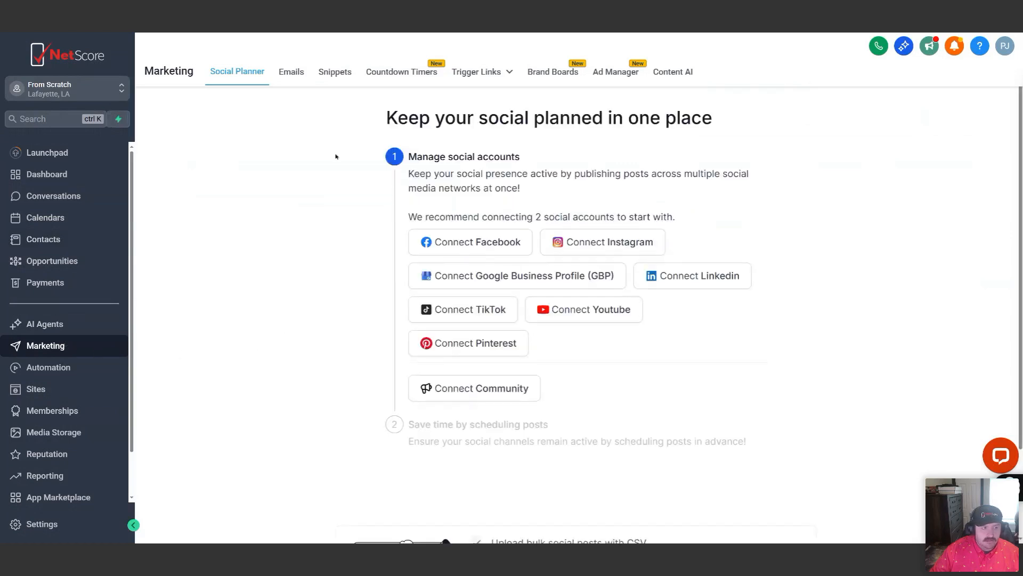
pyautogui.click(294, 72)
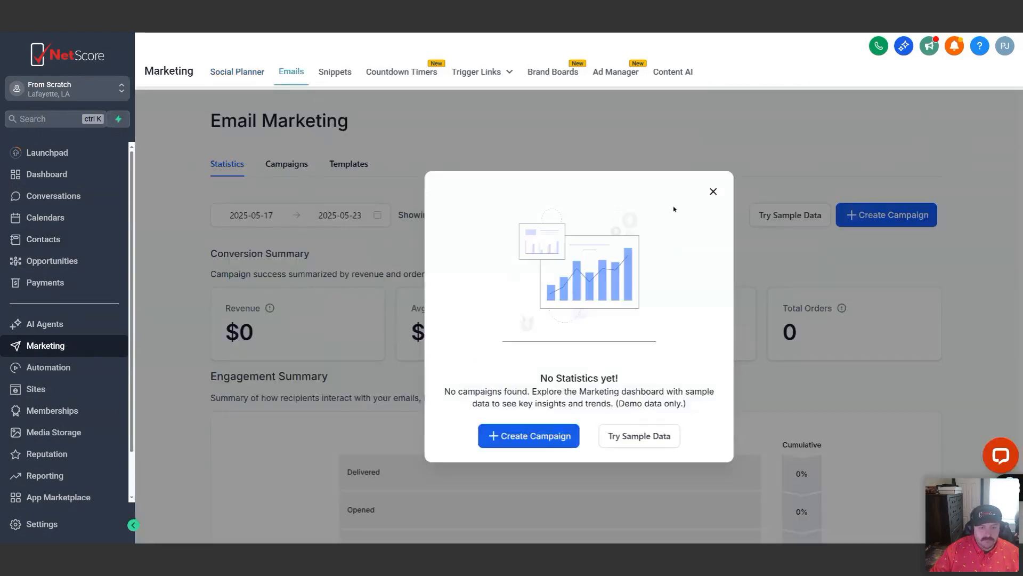
pyautogui.click(714, 191)
pyautogui.click(286, 164)
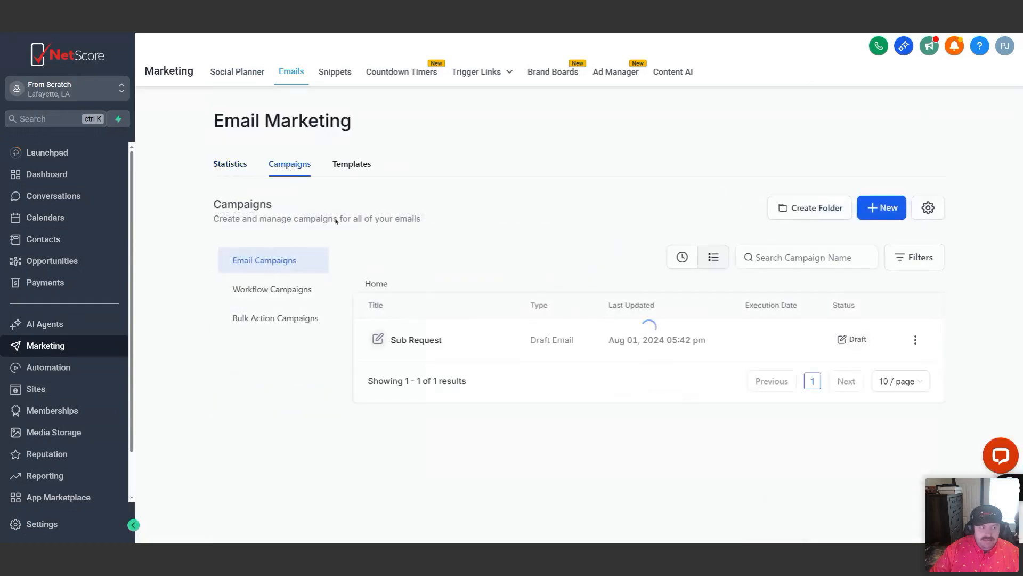
pyautogui.click(277, 290)
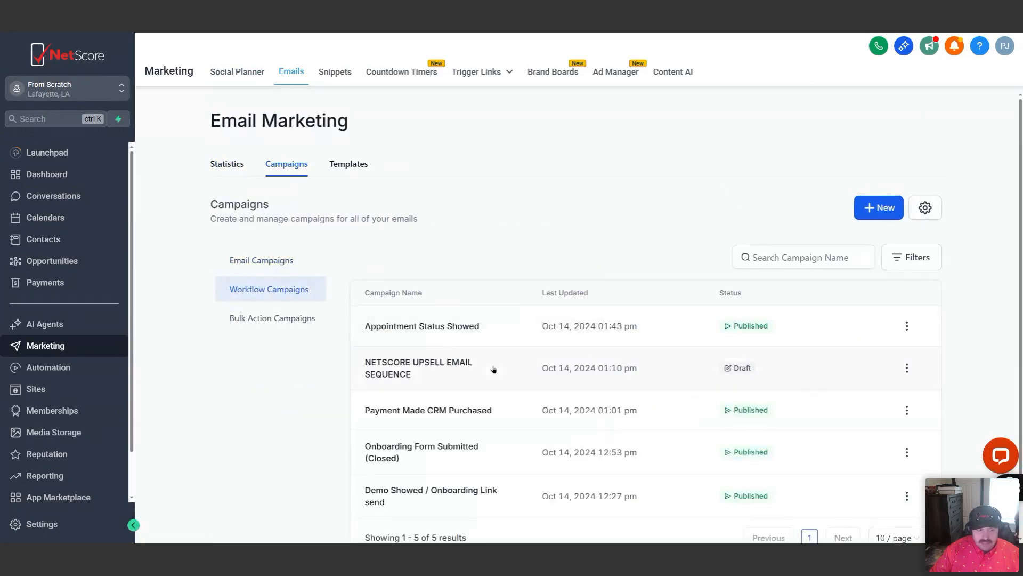
pyautogui.scroll(-1, 490, 349)
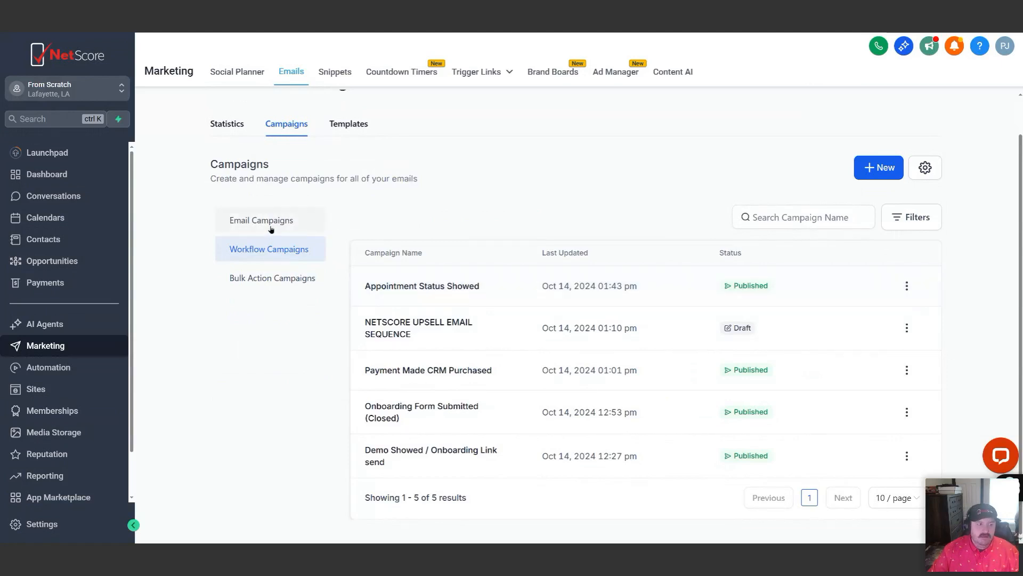
pyautogui.click(278, 280)
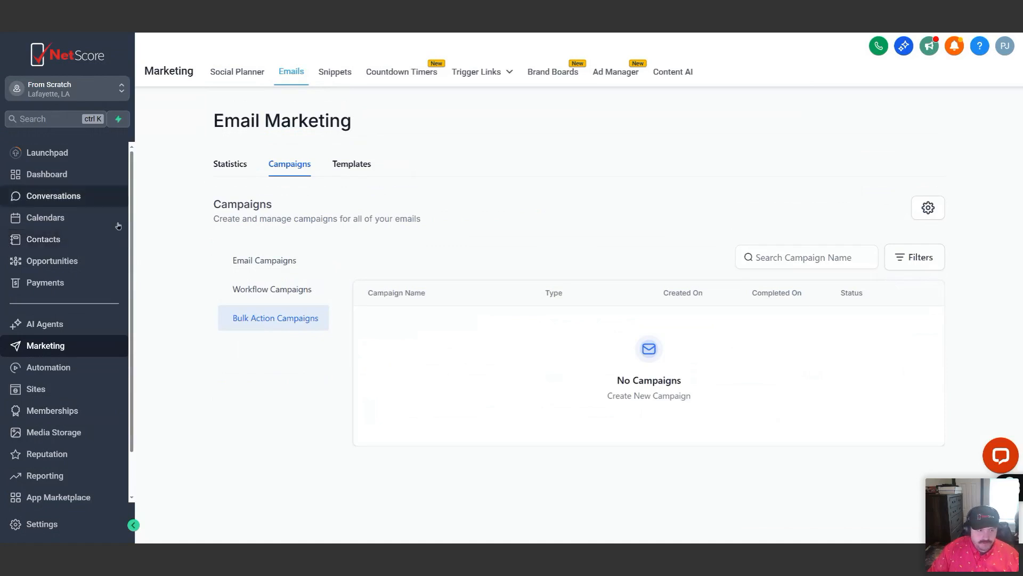
# Review the email marketing statistics down to the performance analysis and open rate
pyautogui.click(227, 163)
pyautogui.click(715, 193)
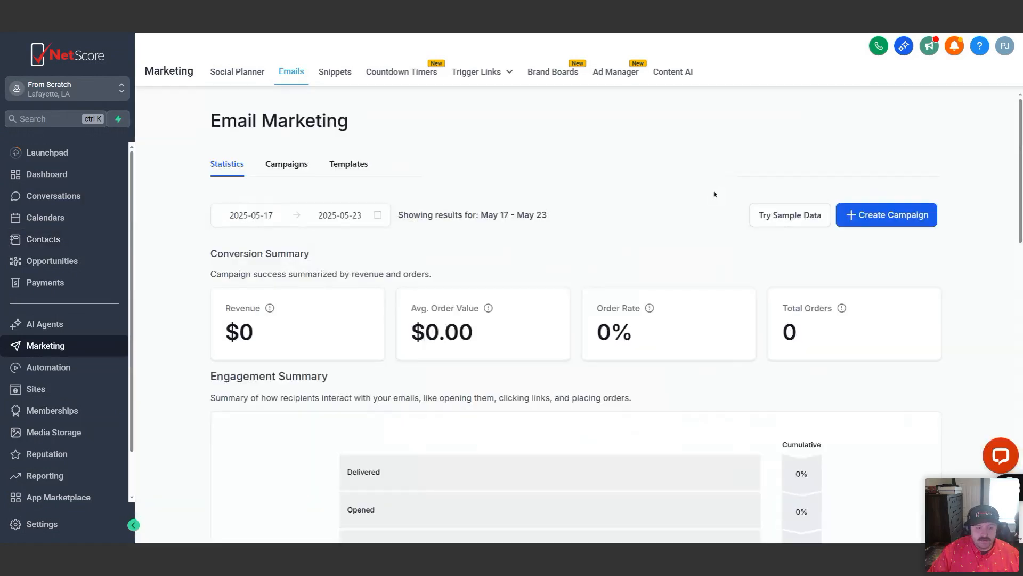
pyautogui.scroll(-8, 494, 327)
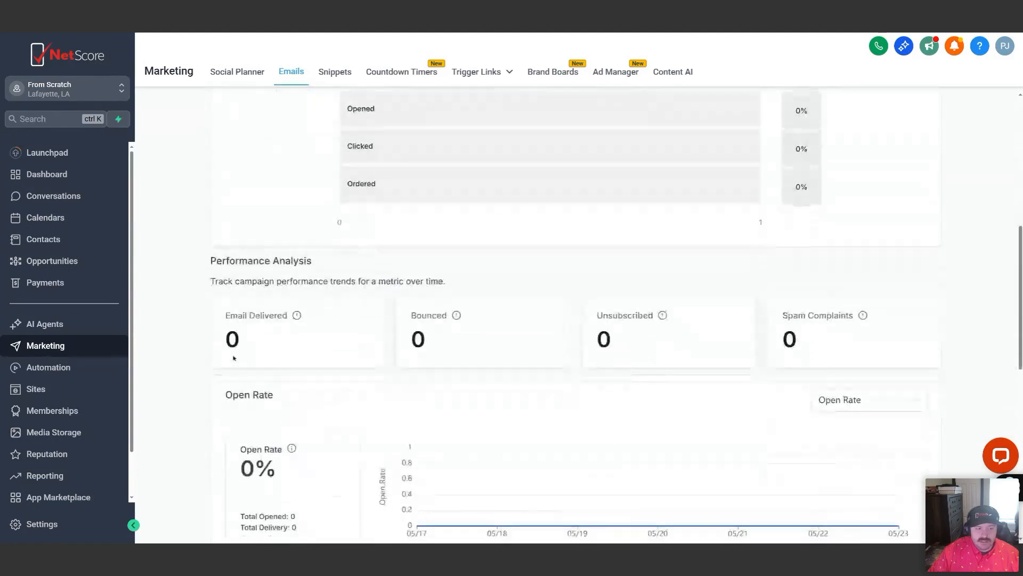
# Examine the email performance analysis, the open rate chart and the sorting options for the top performing emails
pyautogui.scroll(-3, 539, 349)
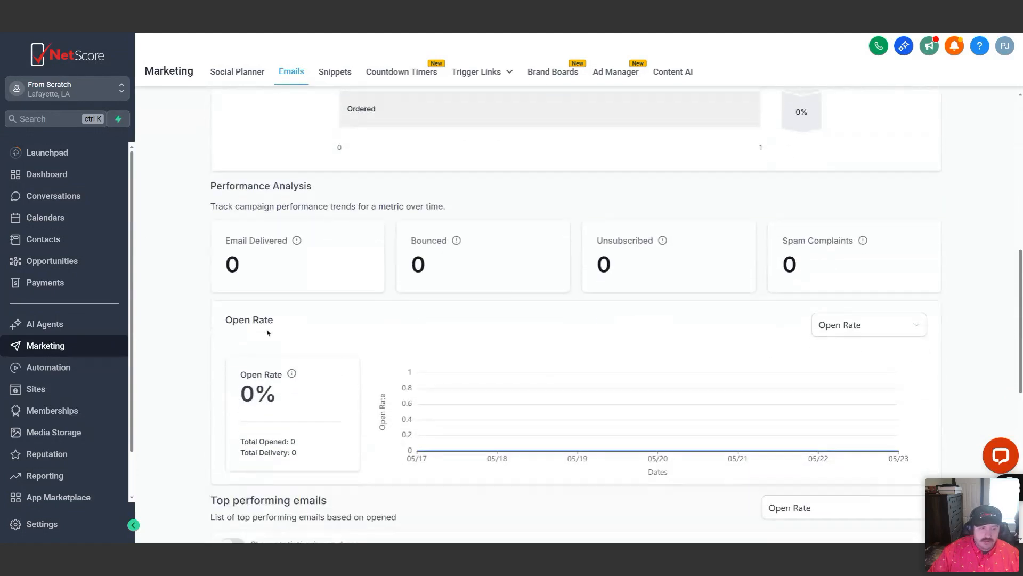
pyautogui.scroll(-3, 703, 399)
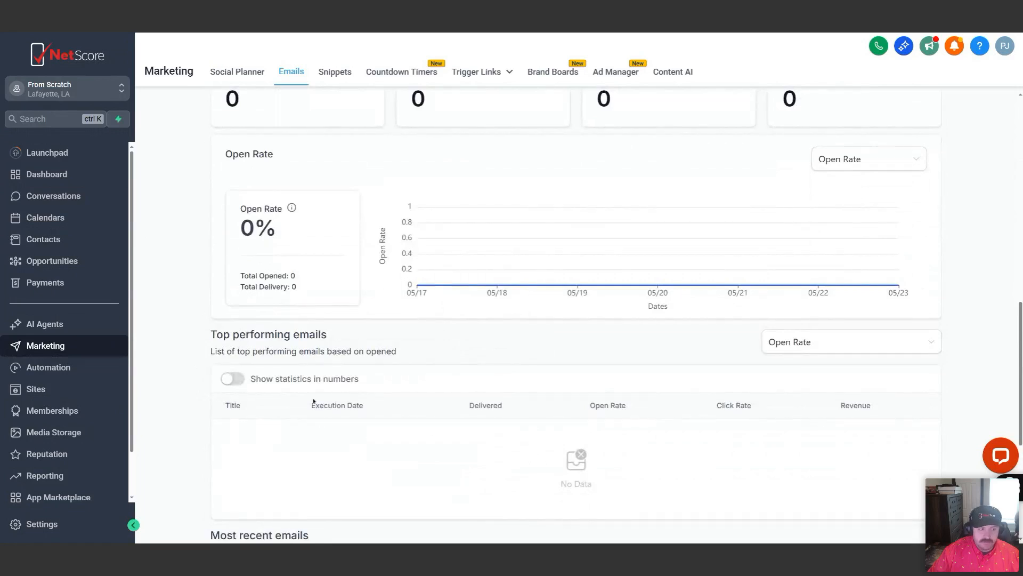
pyautogui.click(927, 348)
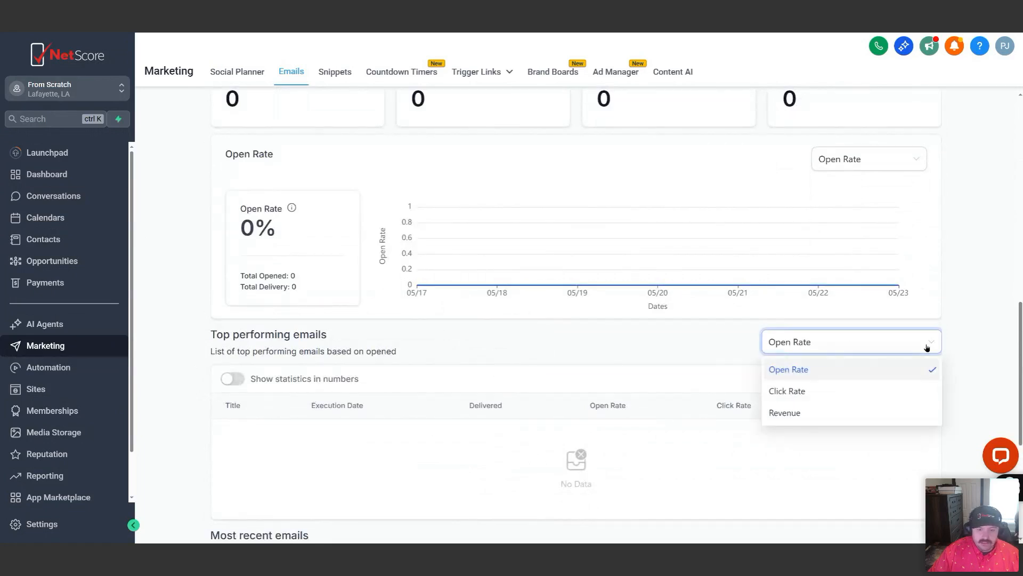
pyautogui.click(912, 343)
pyautogui.scroll(-2, 320, 347)
pyautogui.scroll(-3, 251, 320)
pyautogui.scroll(2, 376, 344)
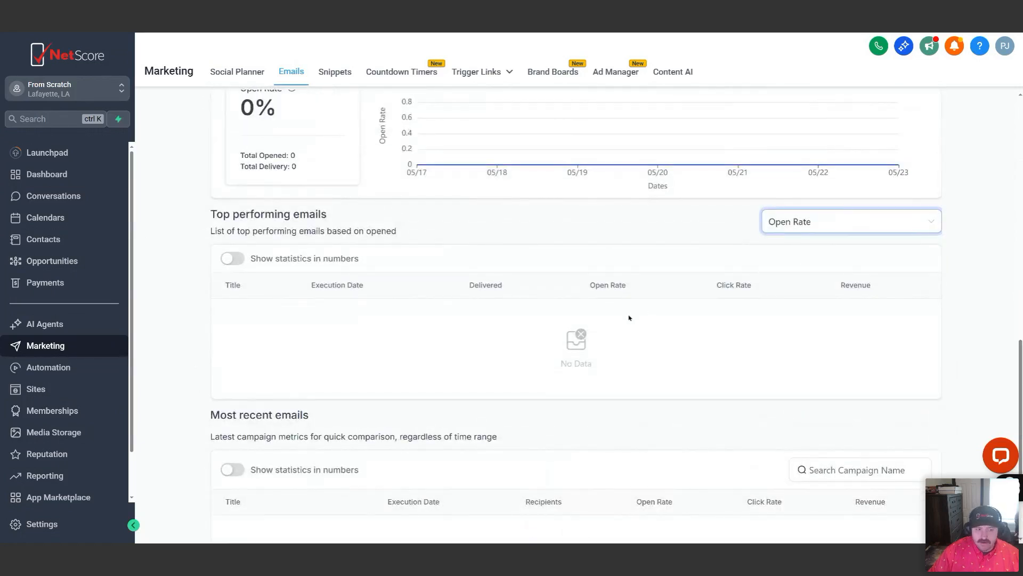
pyautogui.scroll(1, 730, 319)
pyautogui.scroll(3, 726, 344)
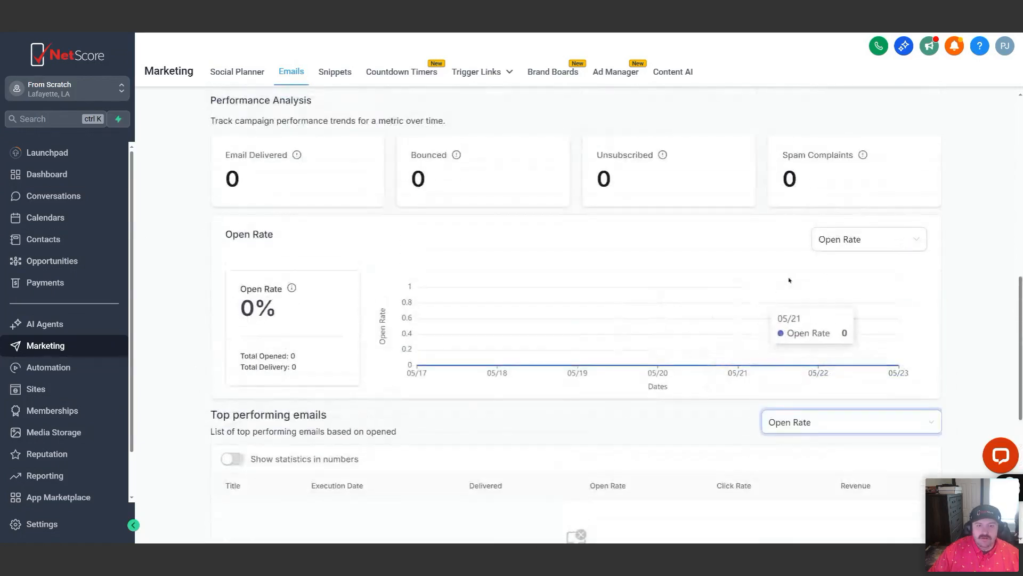
# Review the top performing emails' metric choices again and look over the most recent emails section
pyautogui.scroll(-2, 663, 320)
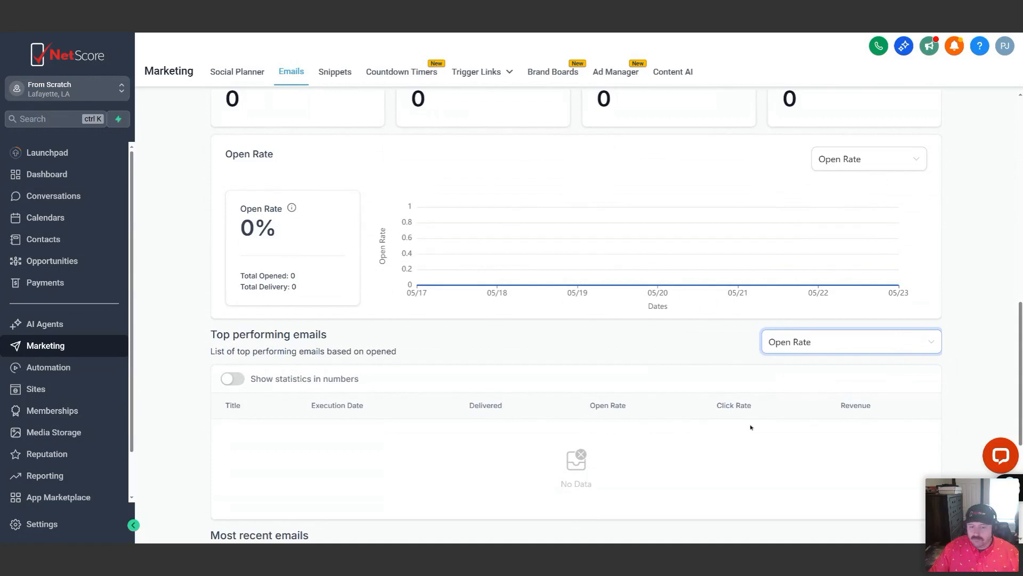
pyautogui.scroll(-3, 859, 426)
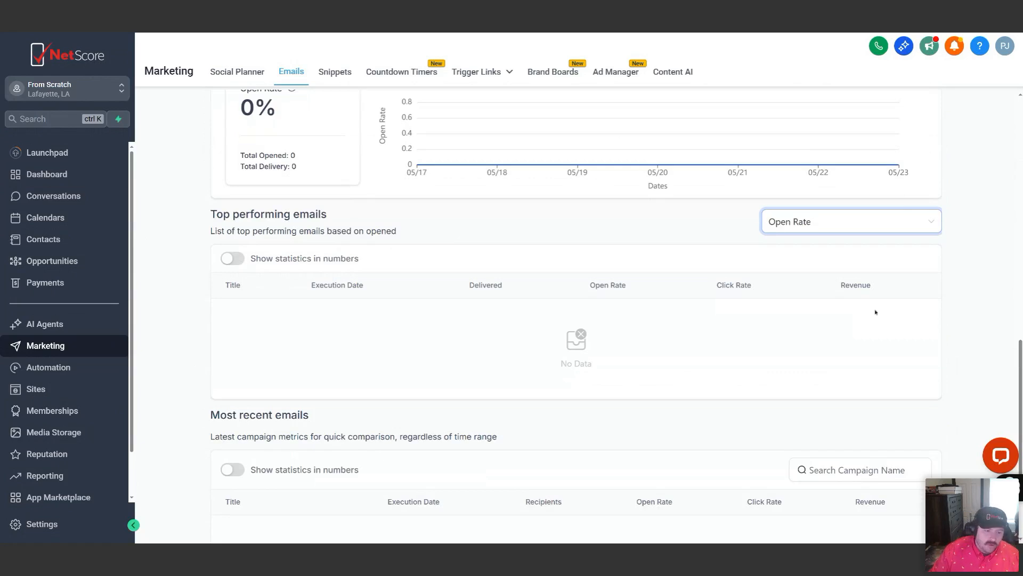
pyautogui.scroll(-1, 856, 306)
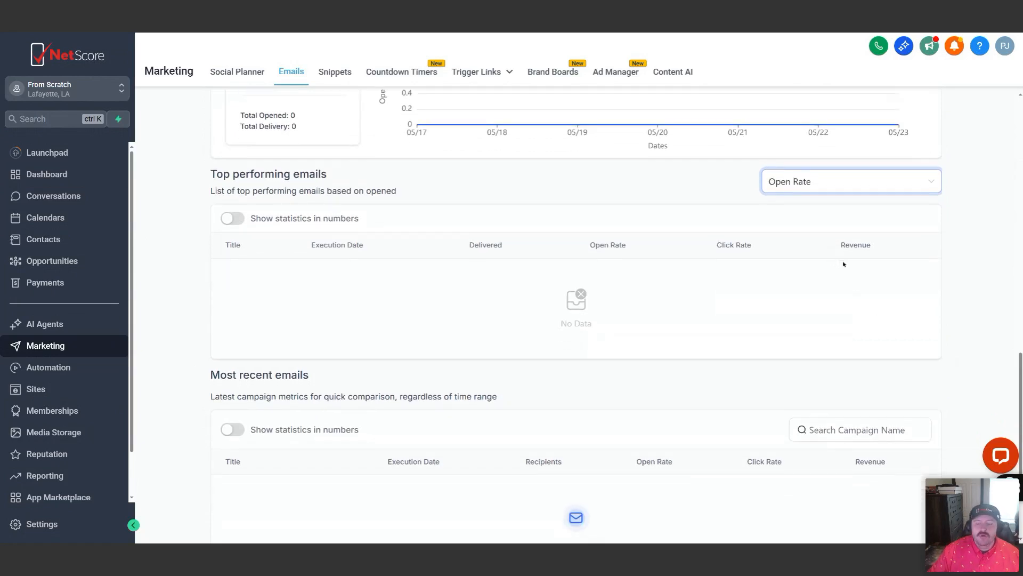
pyautogui.click(925, 182)
pyautogui.scroll(-1, 906, 207)
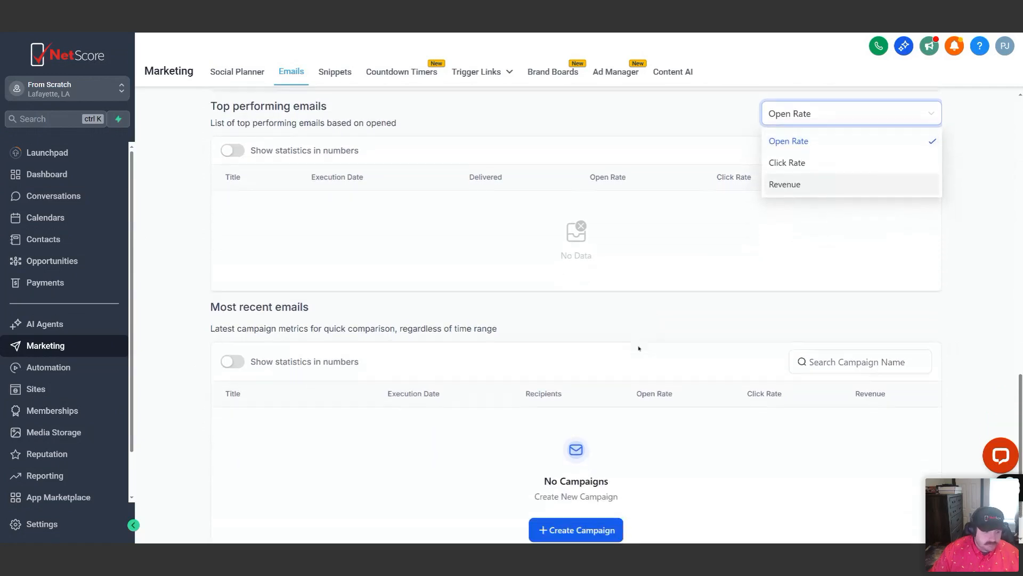
pyautogui.scroll(15, 587, 305)
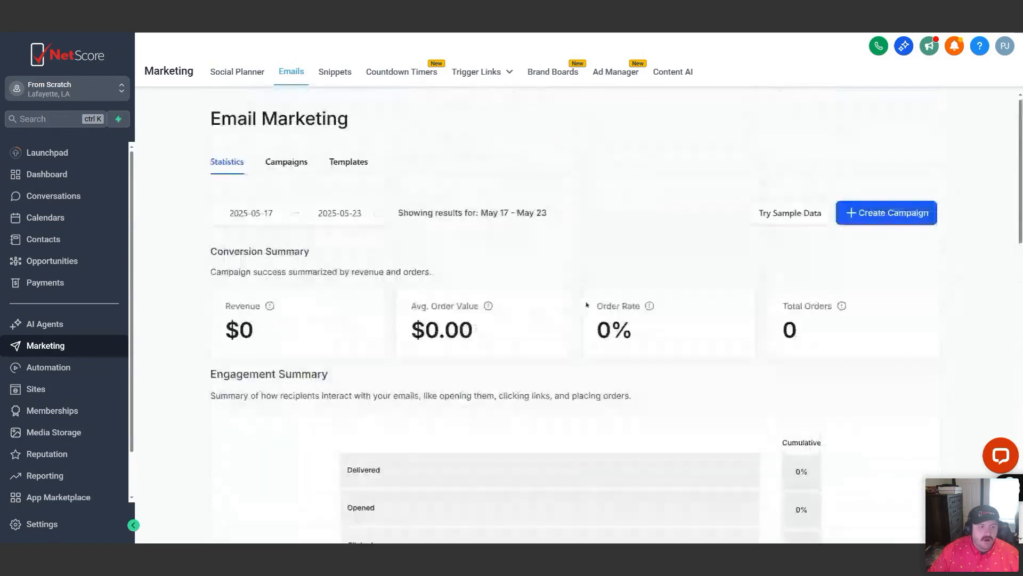
# View the conversations inbox, then browse the available filters in the contacts list without applying any
pyautogui.click(53, 197)
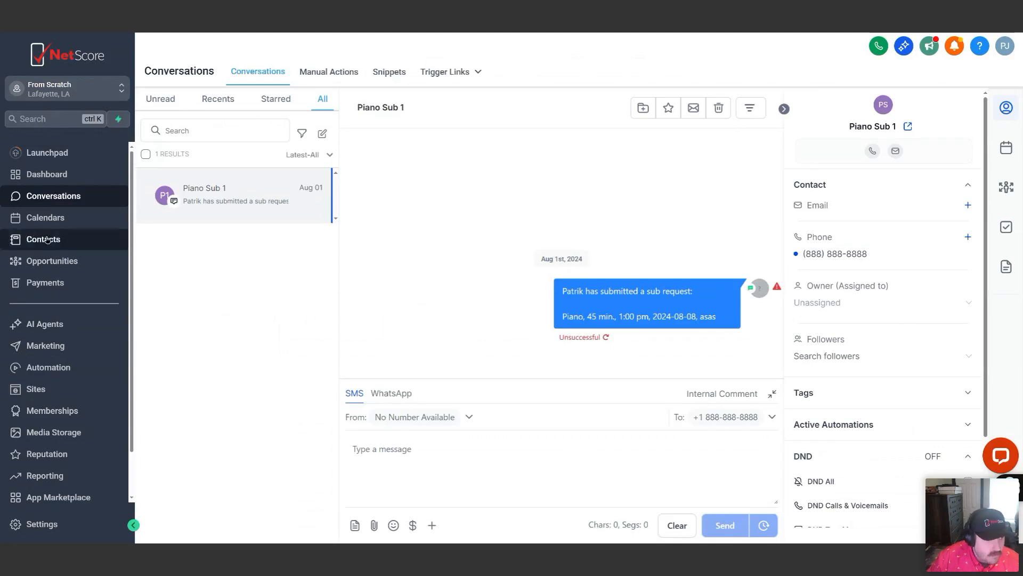
pyautogui.click(64, 238)
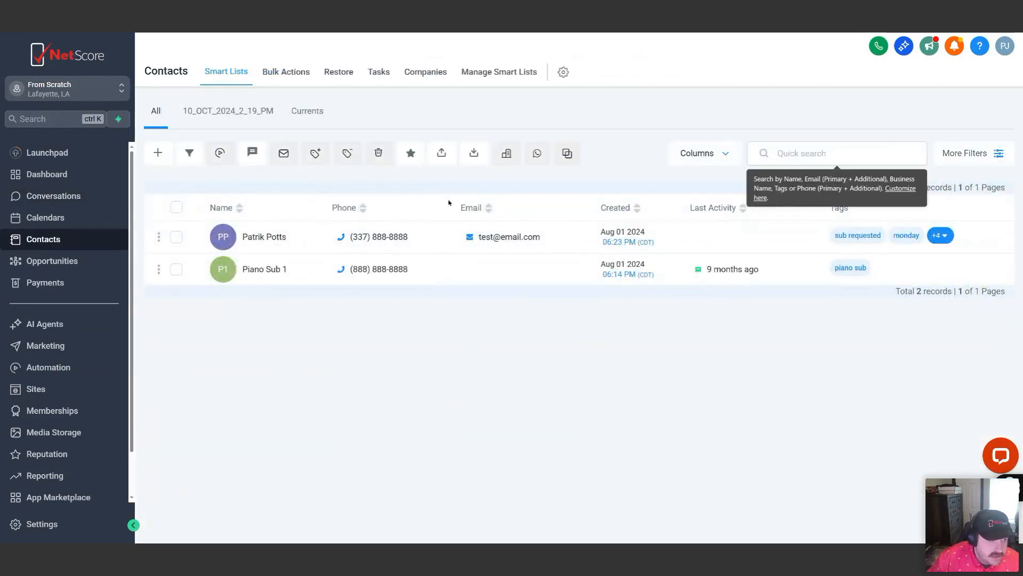
pyautogui.click(965, 153)
pyautogui.scroll(-3, 832, 319)
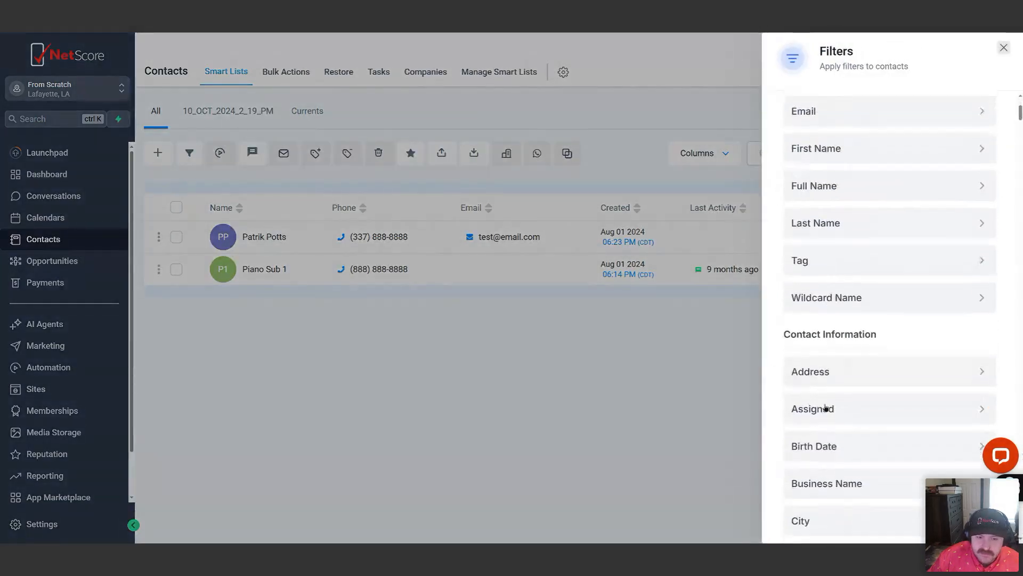
pyautogui.scroll(1, 826, 469)
pyautogui.click(724, 428)
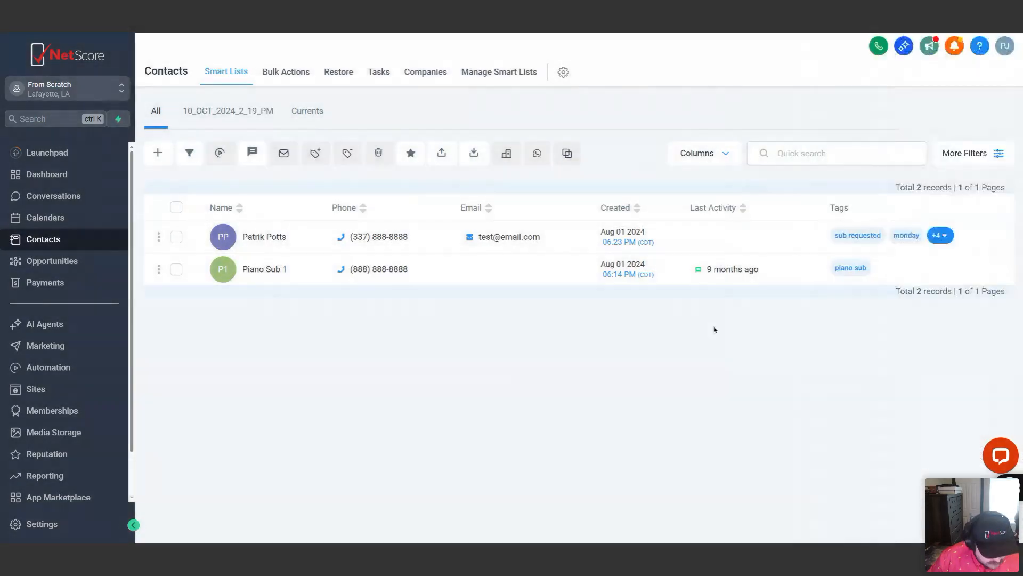